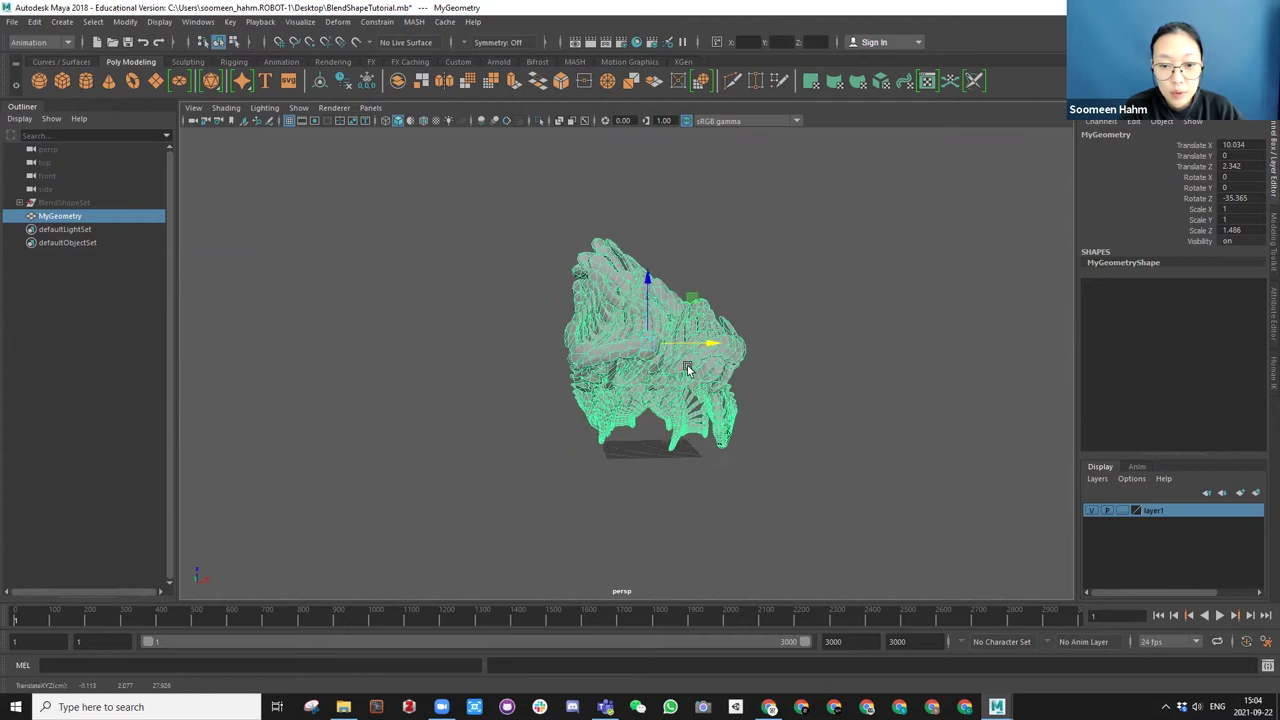
pyautogui.click(770, 420)
pyautogui.keyDown('alt'); pyautogui.moveTo(783, 373); pyautogui.dragTo(286, 238); pyautogui.keyUp('alt')
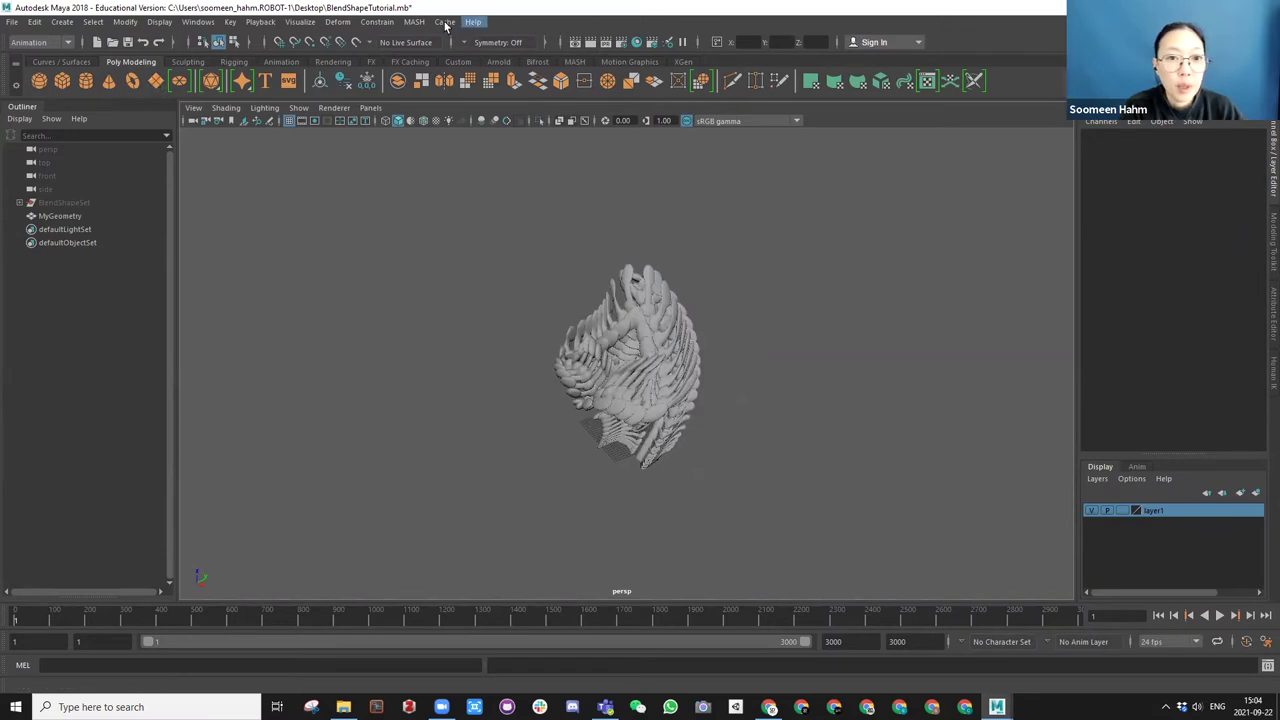
pyautogui.keyDown('alt'); pyautogui.moveTo(457, 250); pyautogui.dragTo(592, 217); pyautogui.keyUp('alt')
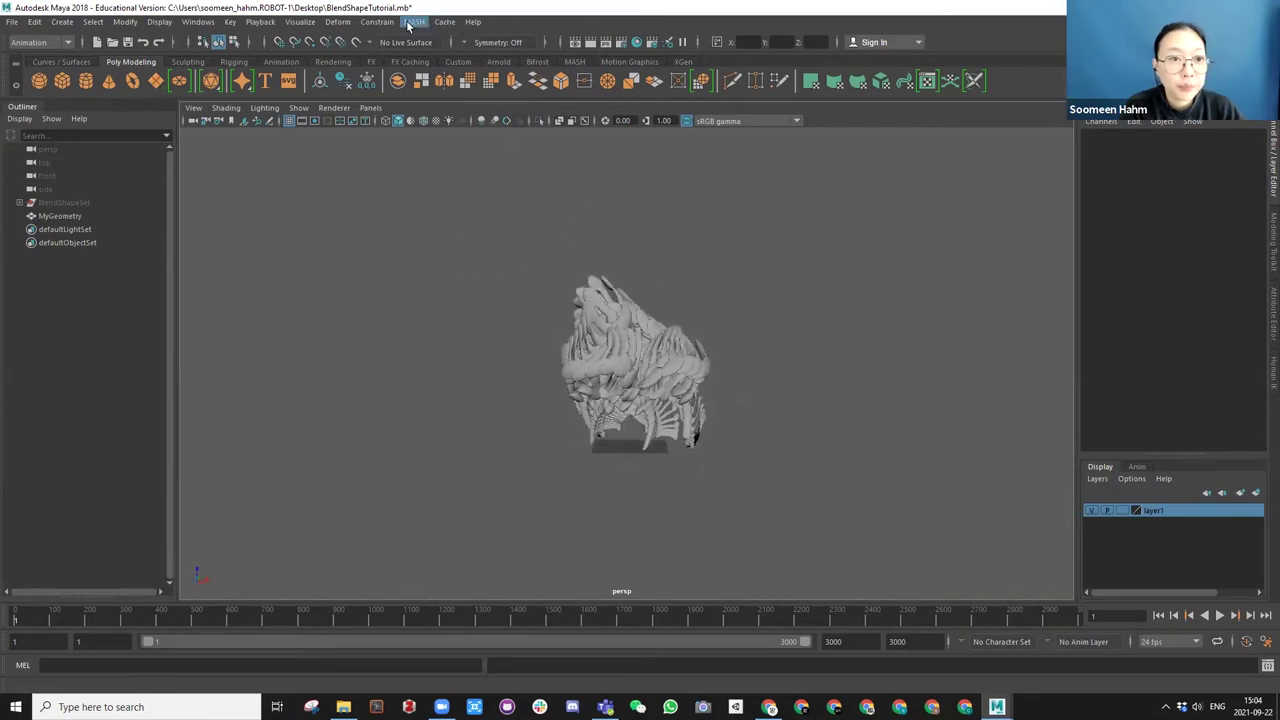
# Load the Arnold plug-in mtoa.mll in the Plug-in Manager, then close the manager.
pyautogui.click(196, 24)
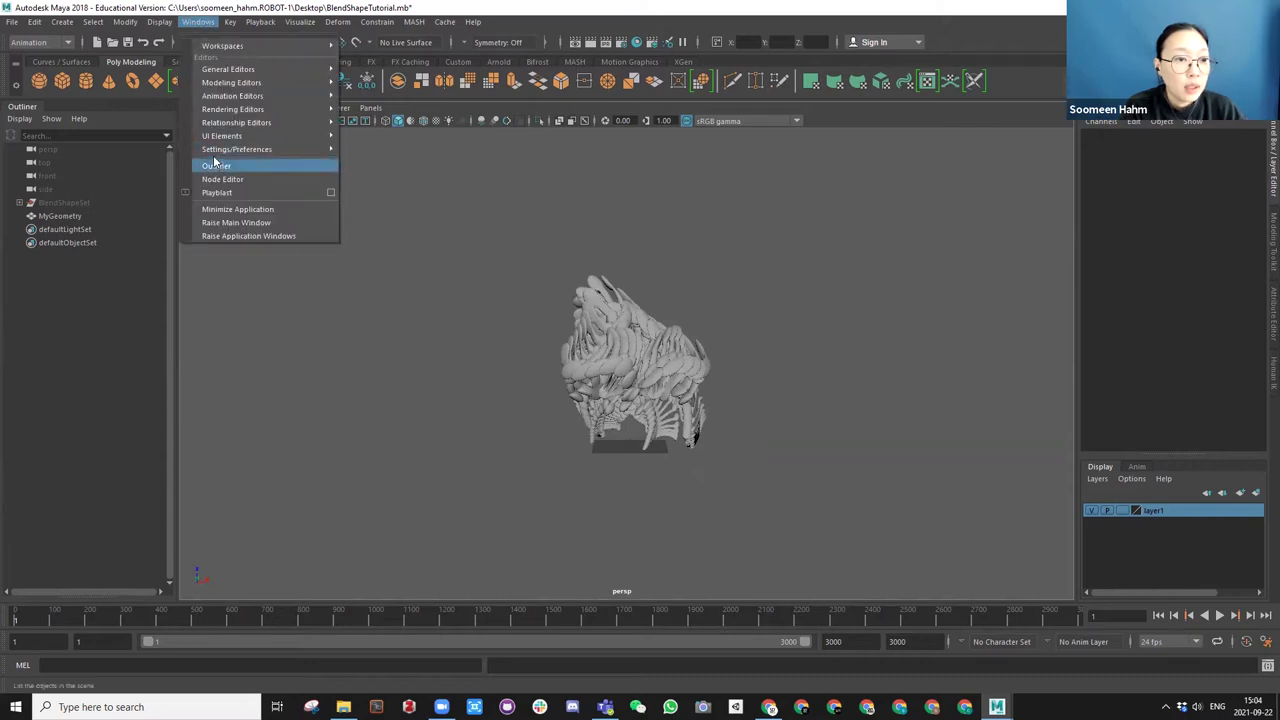
pyautogui.moveTo(214, 150)
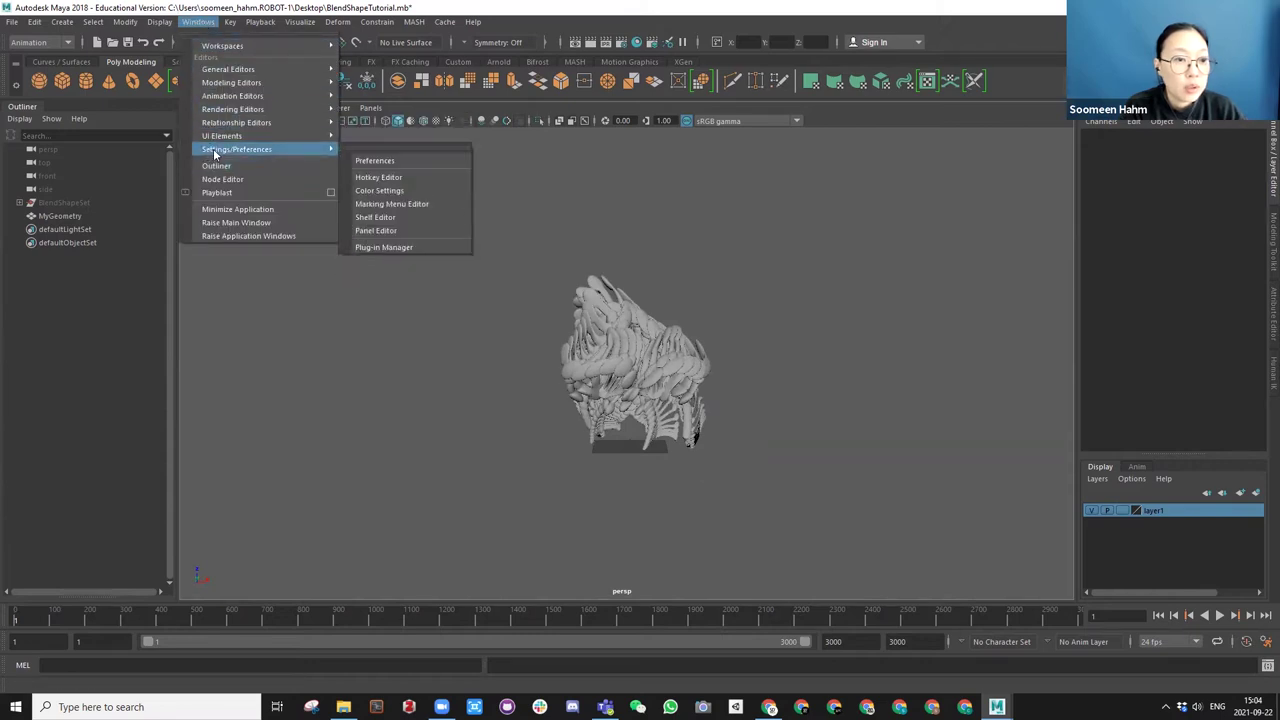
pyautogui.click(397, 248)
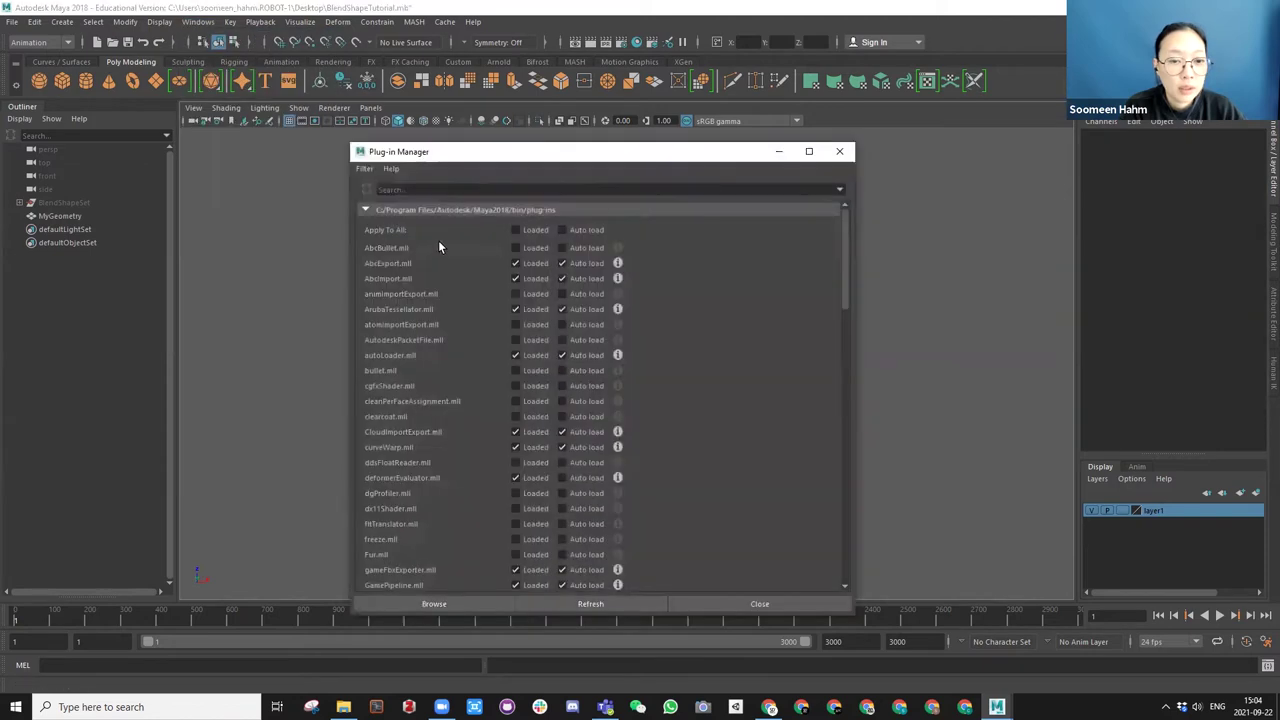
pyautogui.moveTo(461, 158); pyautogui.dragTo(194, 104)
pyautogui.scroll(-15, 368, 228)
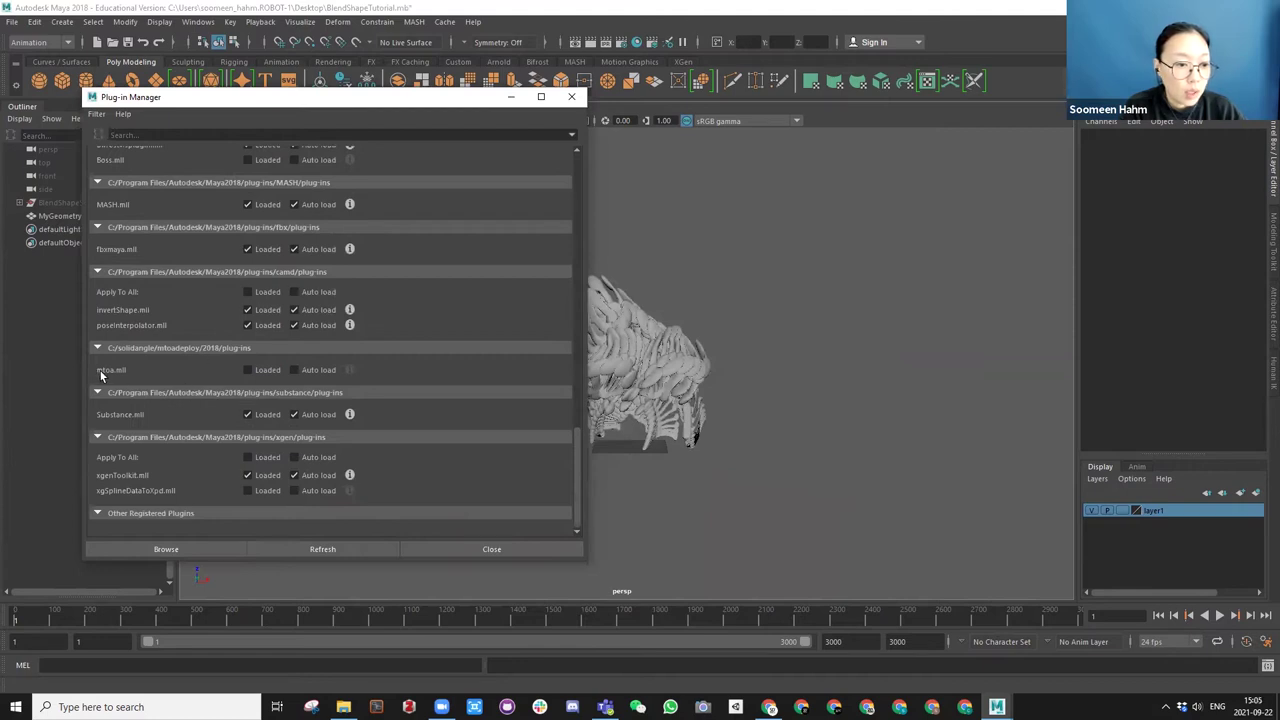
pyautogui.click(248, 371)
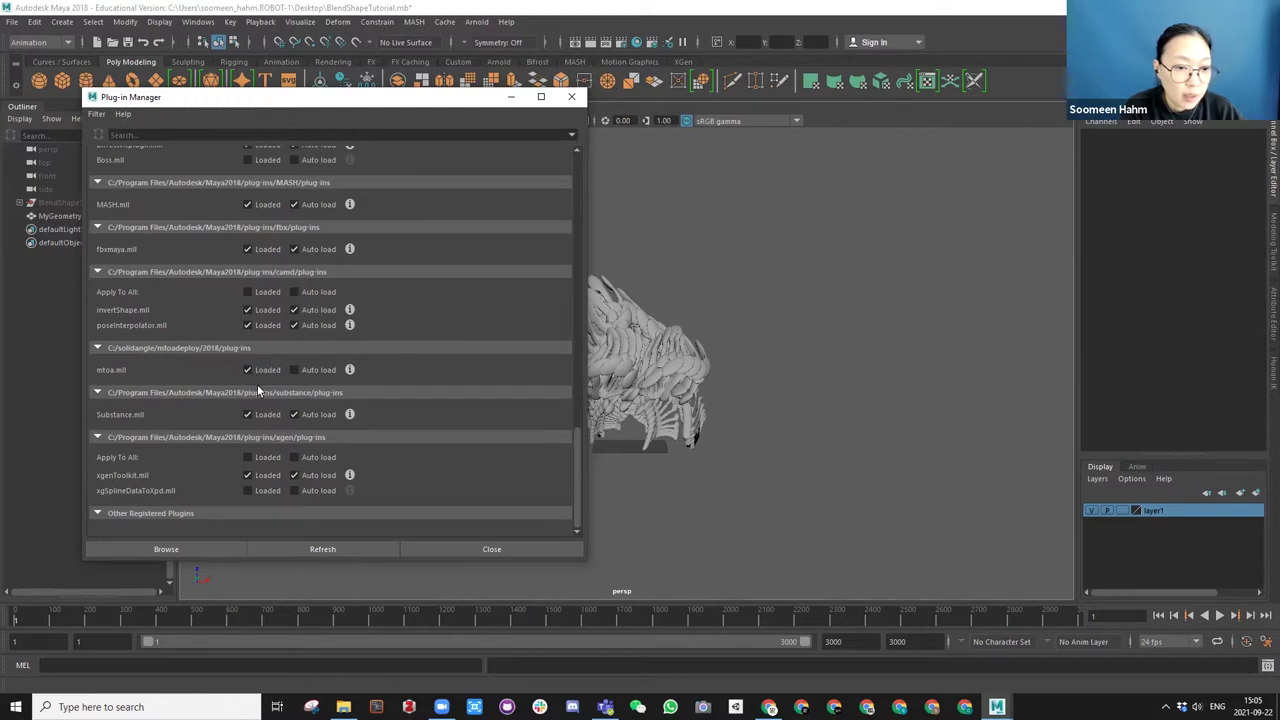
pyautogui.click(492, 548)
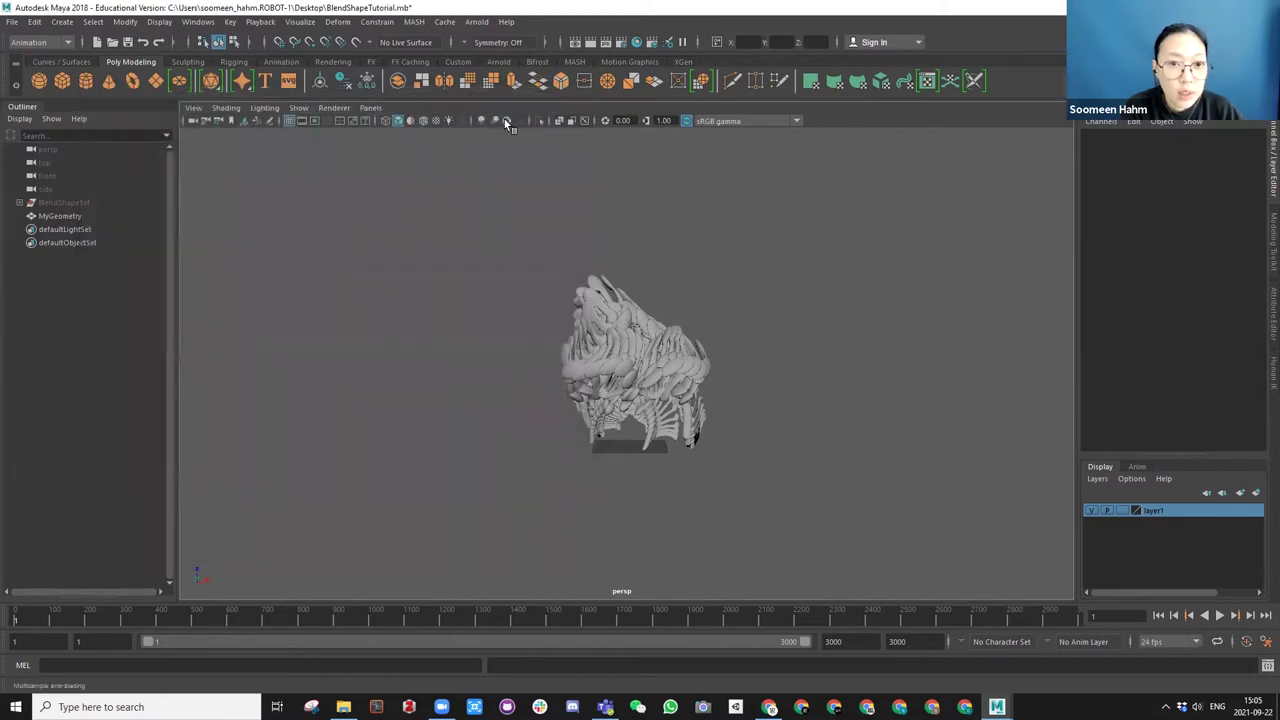
pyautogui.click(477, 22)
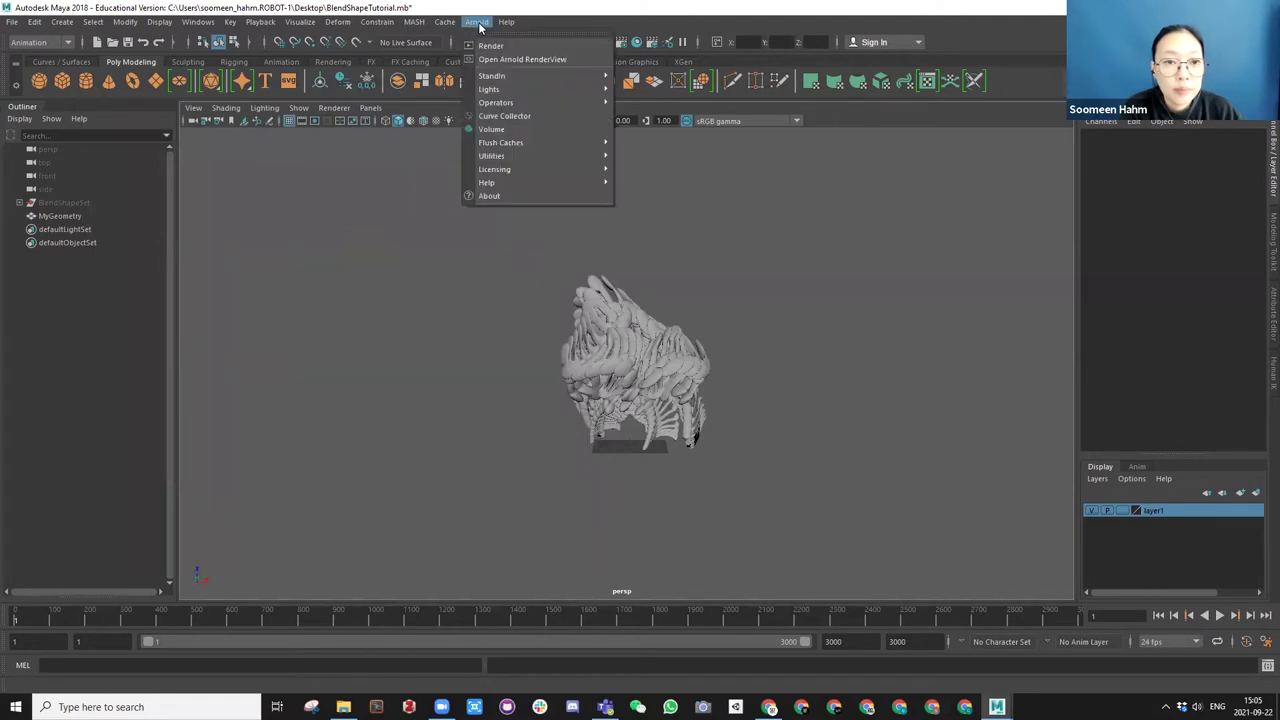
pyautogui.click(477, 22)
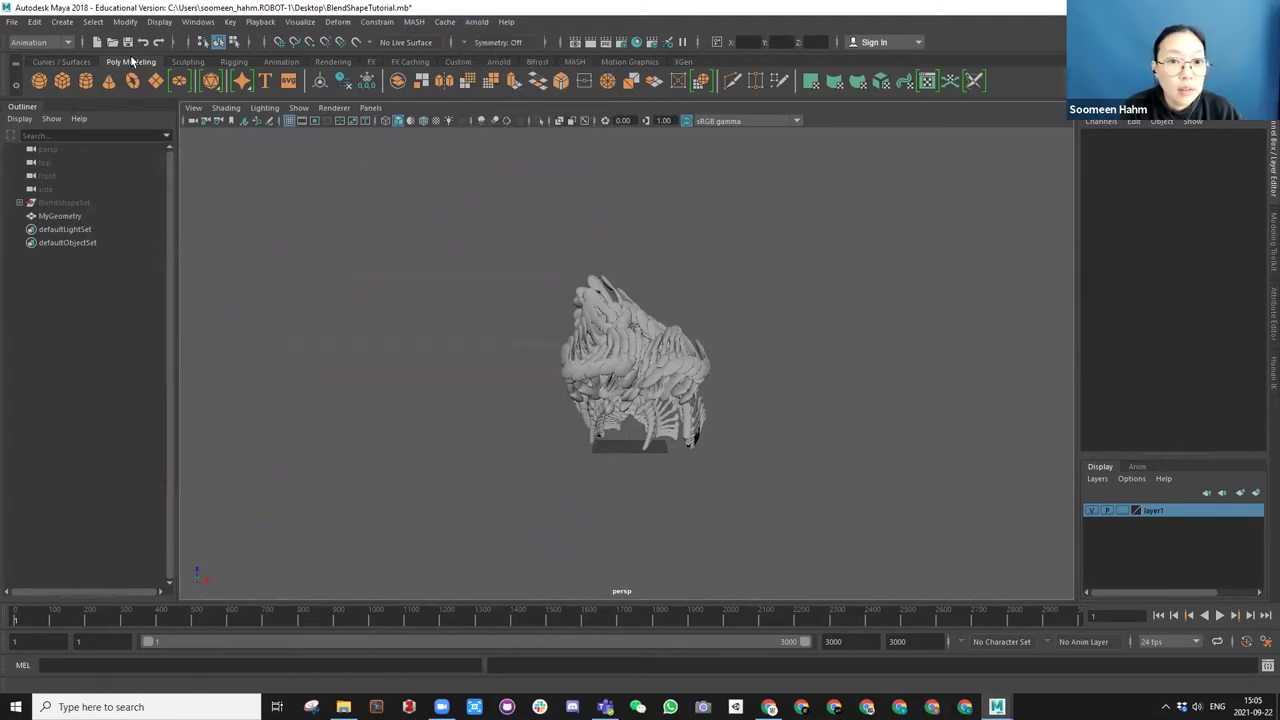
pyautogui.click(495, 63)
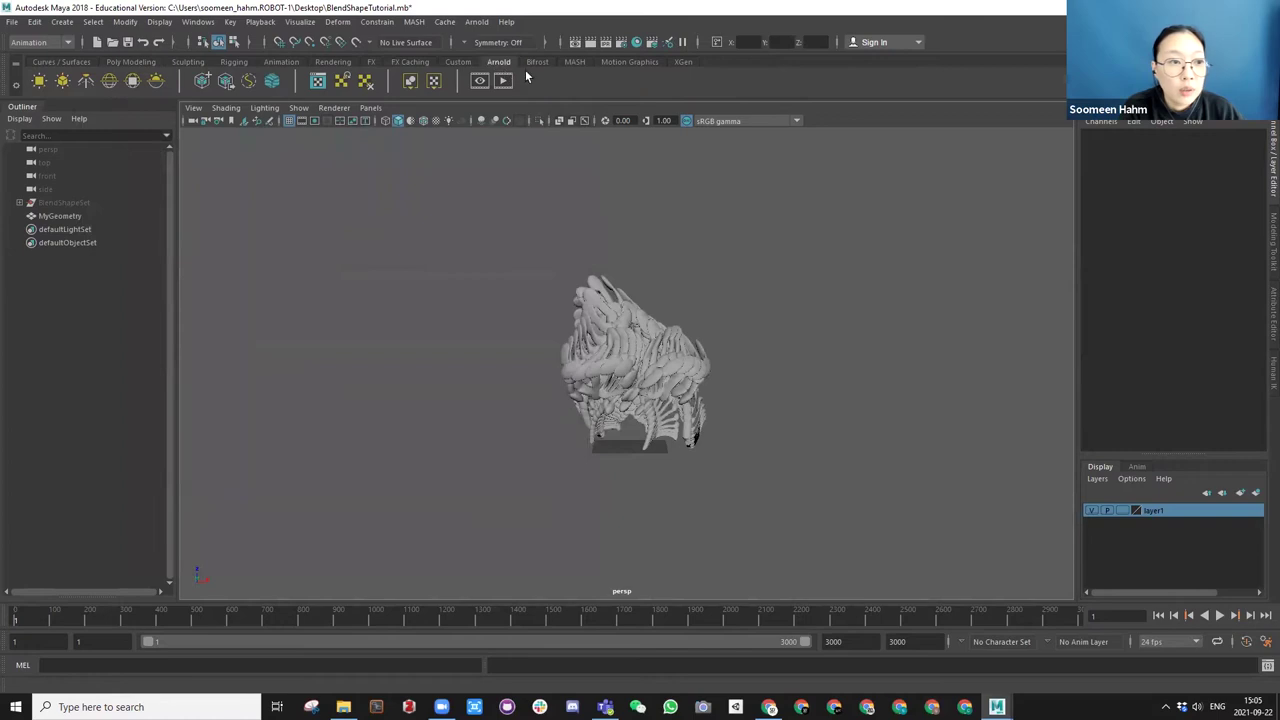
pyautogui.click(60, 62)
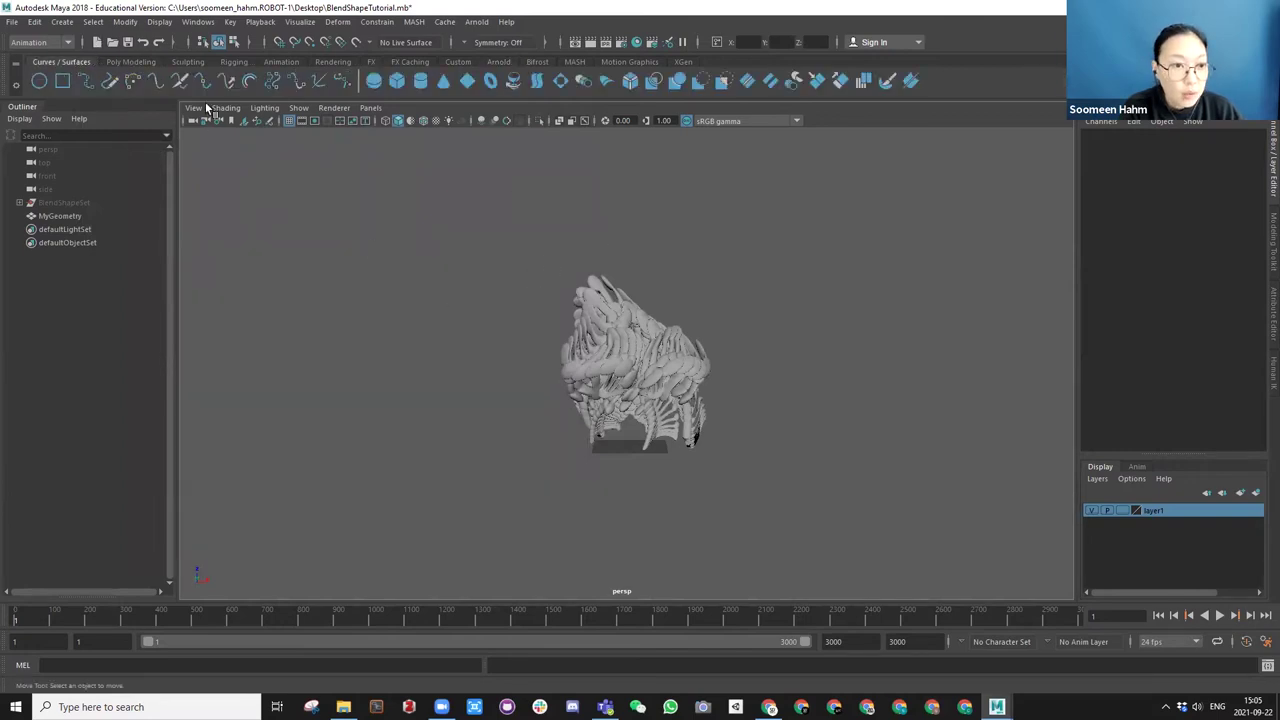
# Create a large polygon plane as a floor around MyGeometry and scale it uniformly to 1.81.
pyautogui.click(131, 62)
pyautogui.keyDown('alt'); pyautogui.moveTo(583, 332); pyautogui.dragTo(528, 361); pyautogui.keyUp('alt')
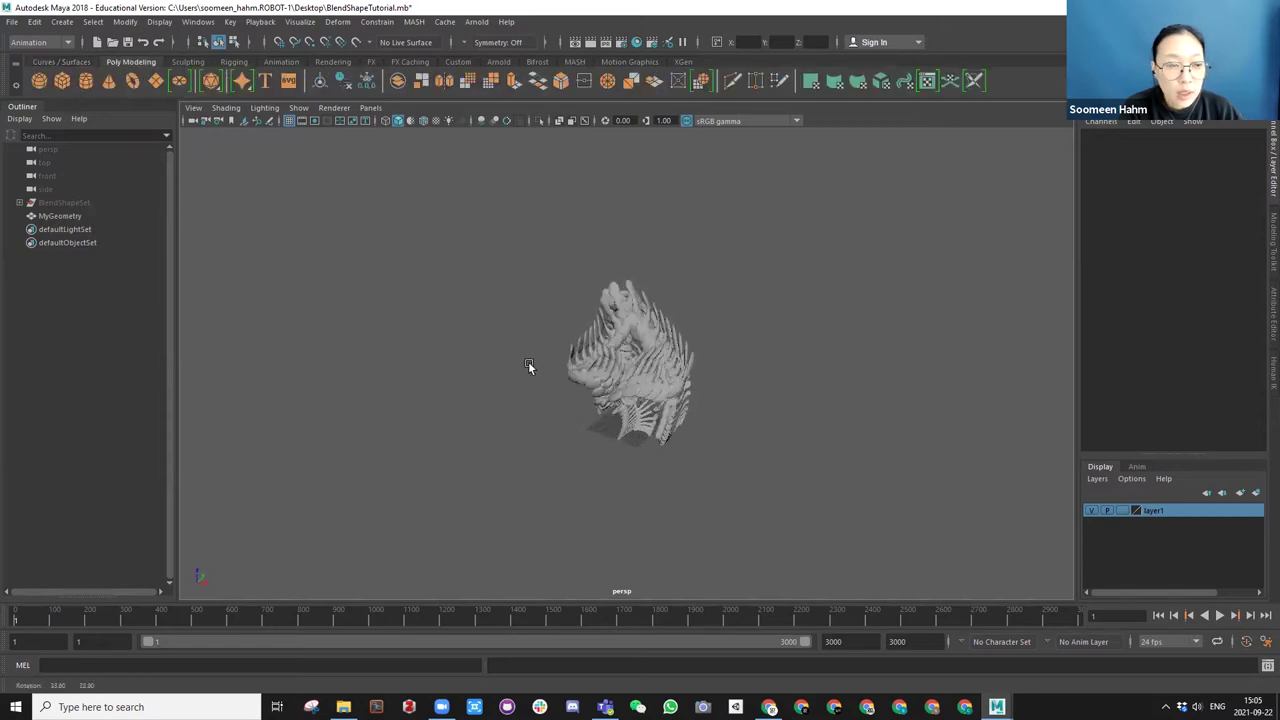
pyautogui.click(157, 82)
pyautogui.moveTo(409, 258); pyautogui.dragTo(928, 563)
pyautogui.scroll(-3, 761, 404)
pyautogui.keyDown('alt'); pyautogui.moveTo(761, 404); pyautogui.dragTo(790, 376); pyautogui.keyUp('alt')
pyautogui.press('e')
pyautogui.press('r')
pyautogui.keyDown('alt'); pyautogui.moveTo(790, 376); pyautogui.dragTo(680, 372); pyautogui.keyUp('alt')
# Extrude one side edge of the plane and pull it straight up to form a tall backdrop wall.
pyautogui.press('w')
pyautogui.moveTo(681, 372); pyautogui.dragTo(677, 312, button='right')
pyautogui.click(715, 373)
pyautogui.press('f')
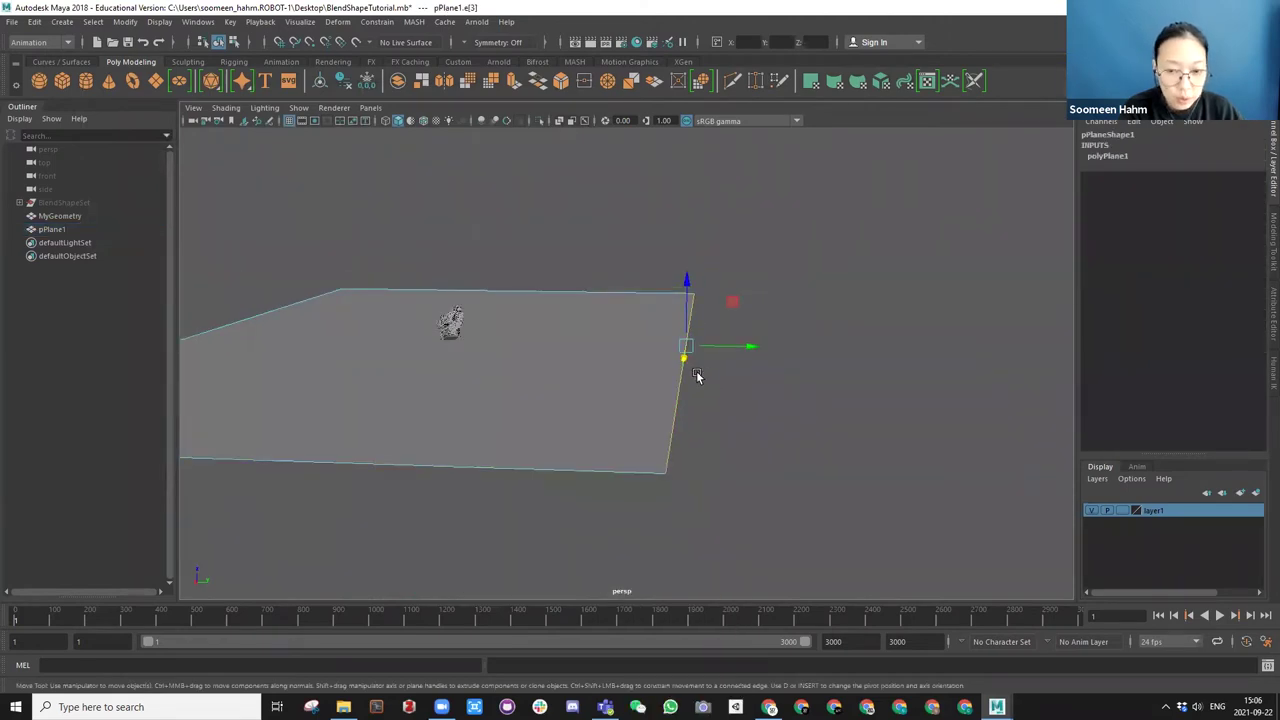
pyautogui.hotkey('ctrl', 'e')
pyautogui.moveTo(738, 349); pyautogui.dragTo(658, 150)
pyautogui.keyDown('alt'); pyautogui.moveTo(636, 254); pyautogui.dragTo(640, 336); pyautogui.keyUp('alt')
pyautogui.moveTo(658, 228); pyautogui.dragTo(652, 150)
pyautogui.keyDown('alt'); pyautogui.moveTo(634, 331); pyautogui.dragTo(711, 339); pyautogui.keyUp('alt')
# Show the plane with smooth mesh preview and switch it back to object selection.
pyautogui.press('3')
pyautogui.keyDown('alt'); pyautogui.moveTo(697, 397); pyautogui.dragTo(723, 346); pyautogui.keyUp('alt')
pyautogui.moveTo(723, 339); pyautogui.dragTo(775, 305, button='right')
pyautogui.keyDown('alt'); pyautogui.moveTo(731, 363); pyautogui.dragTo(671, 333); pyautogui.keyUp('alt')
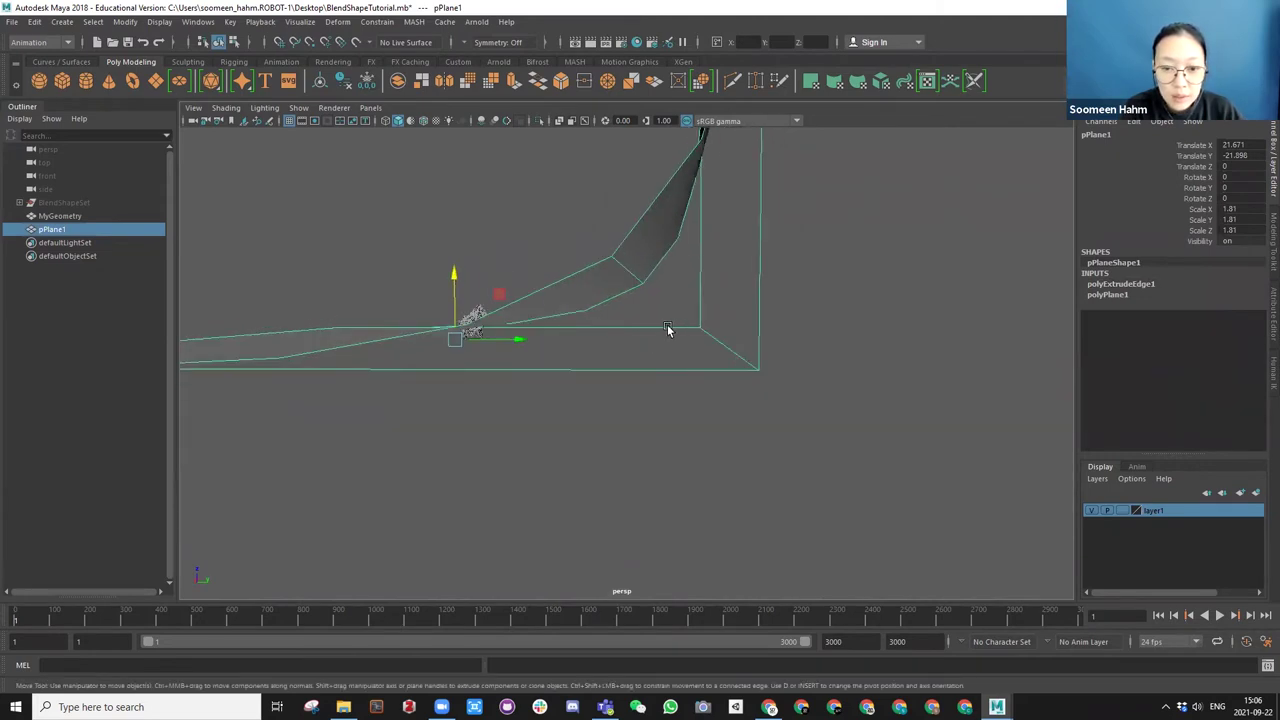
# Insert one edge loop on the floor and one on the wall near the corner of pPlane1, using relative distance from edge.
pyautogui.press('space')
pyautogui.click(543, 369)
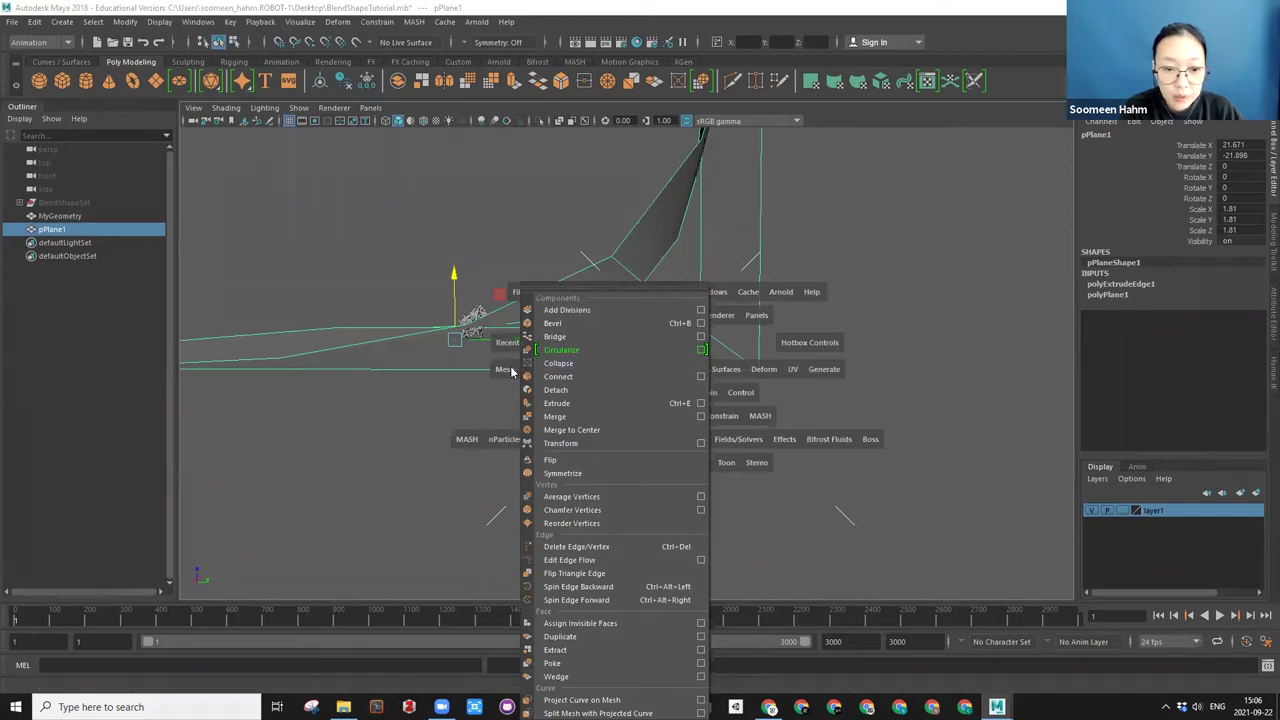
pyautogui.click(511, 371)
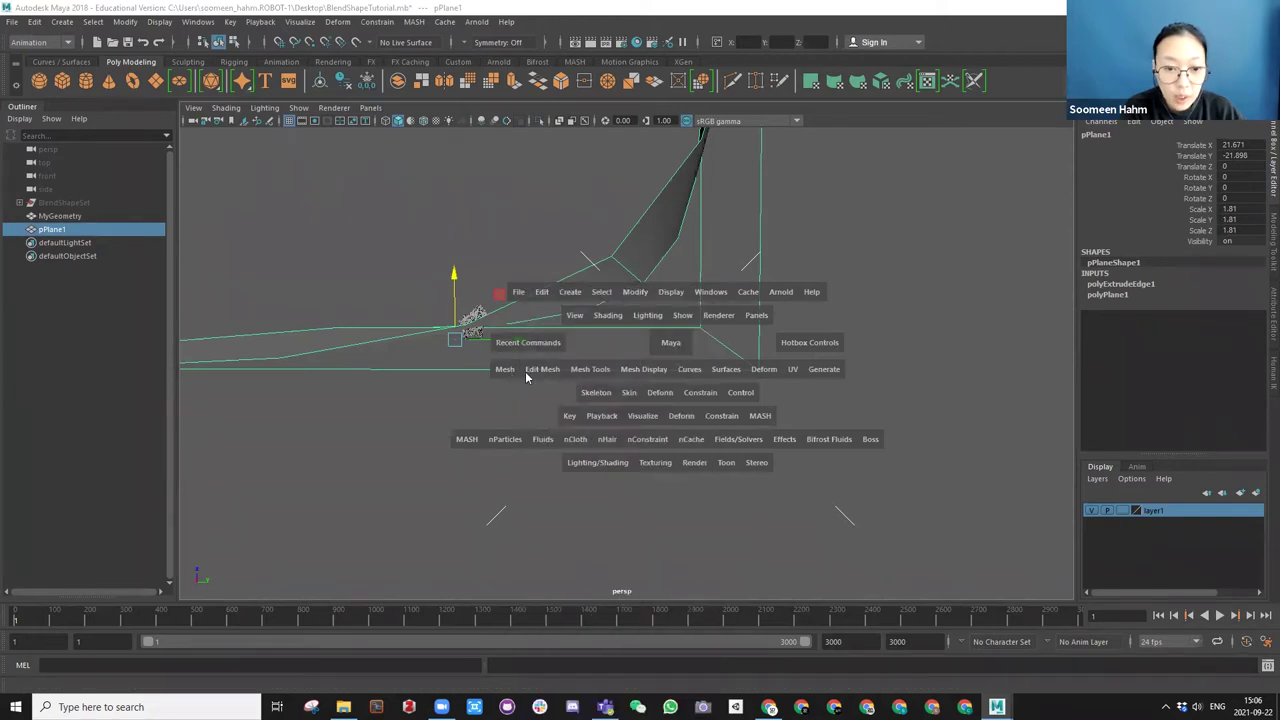
pyautogui.click(589, 369)
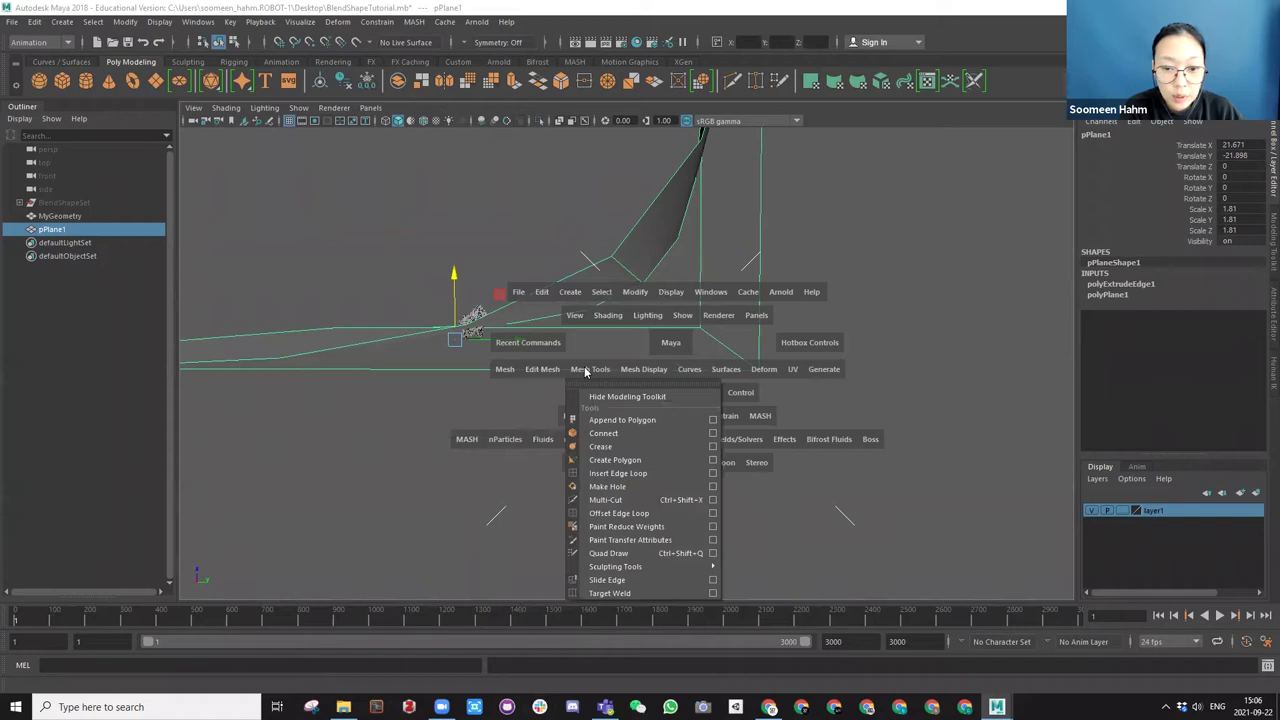
pyautogui.click(712, 474)
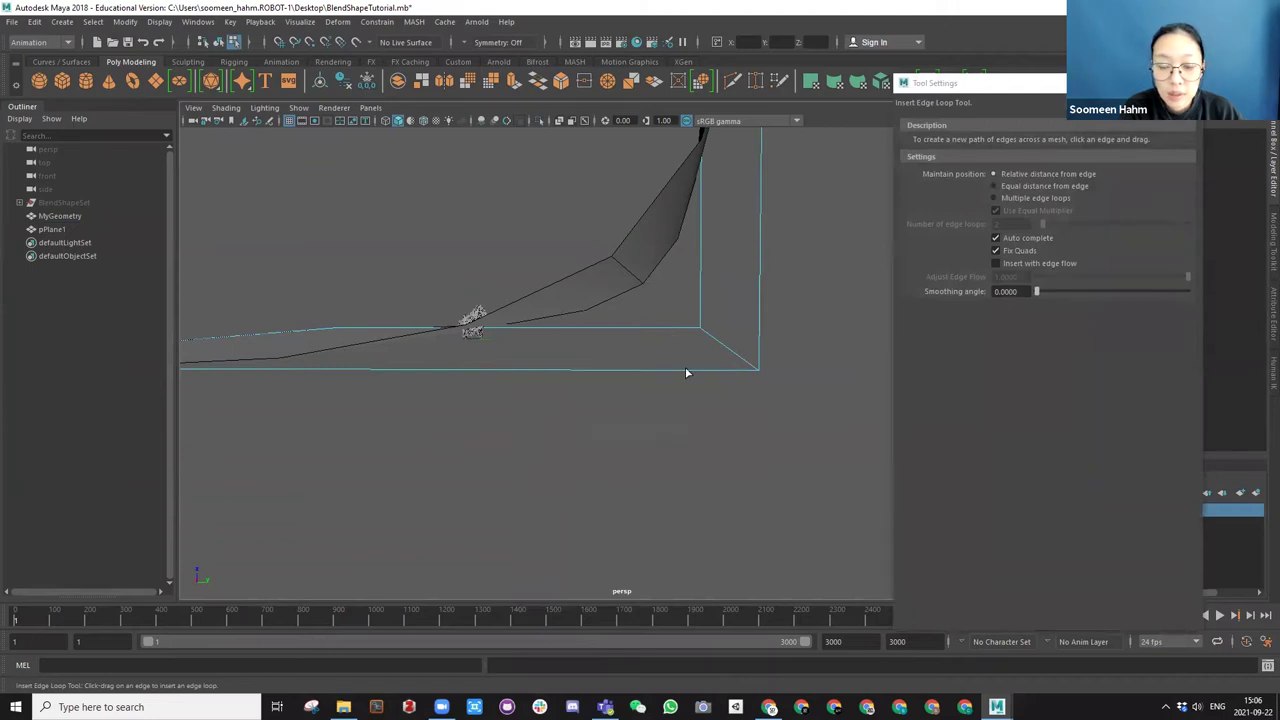
pyautogui.moveTo(694, 372); pyautogui.dragTo(693, 371)
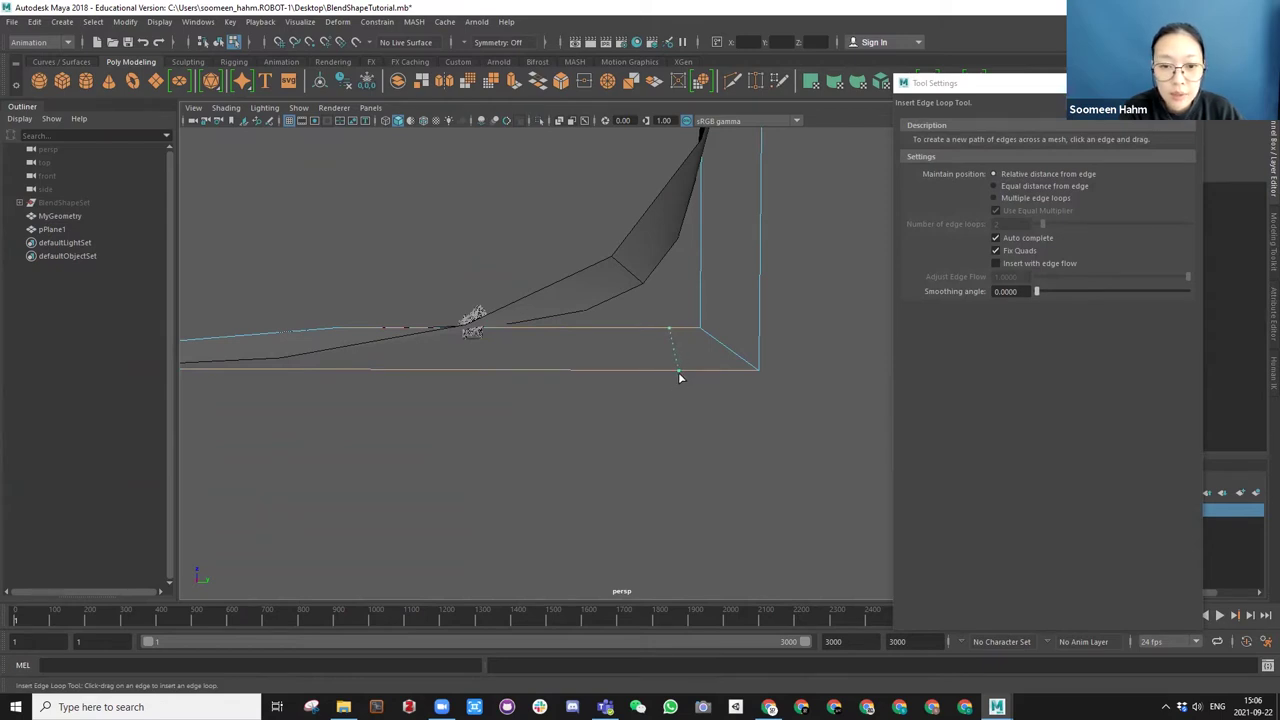
pyautogui.moveTo(681, 377); pyautogui.dragTo(681, 377)
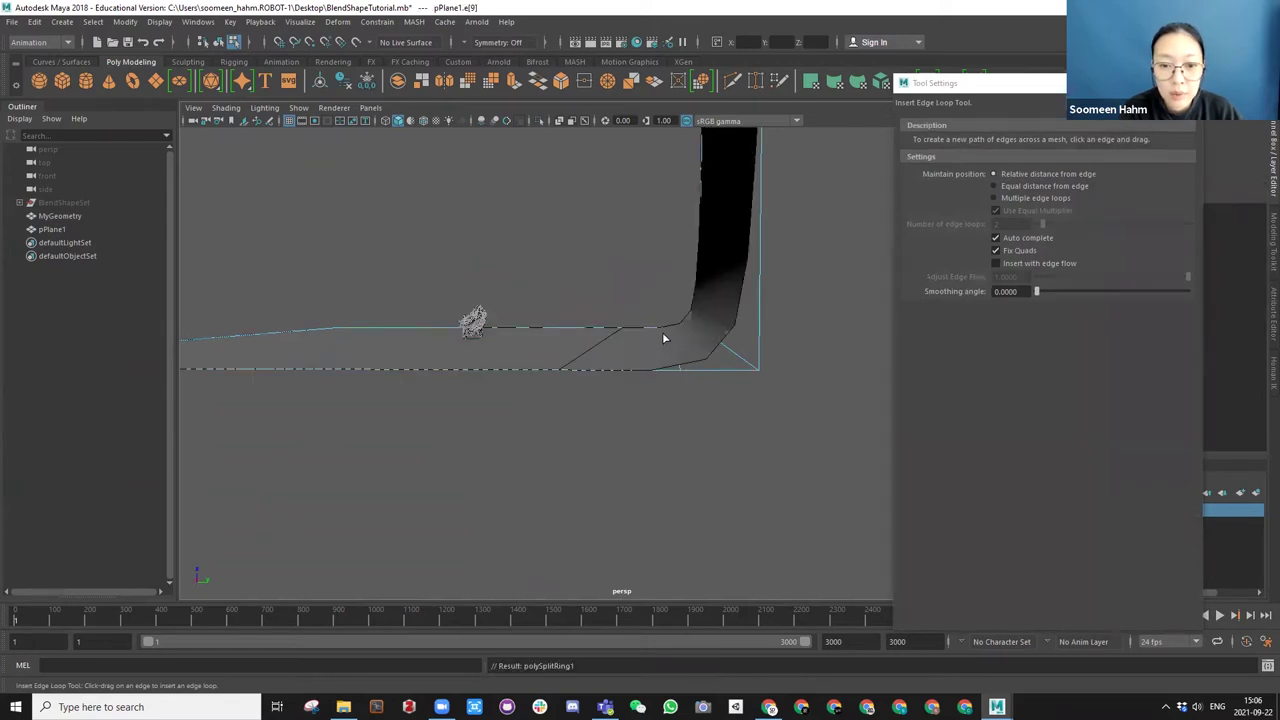
pyautogui.press('F8')
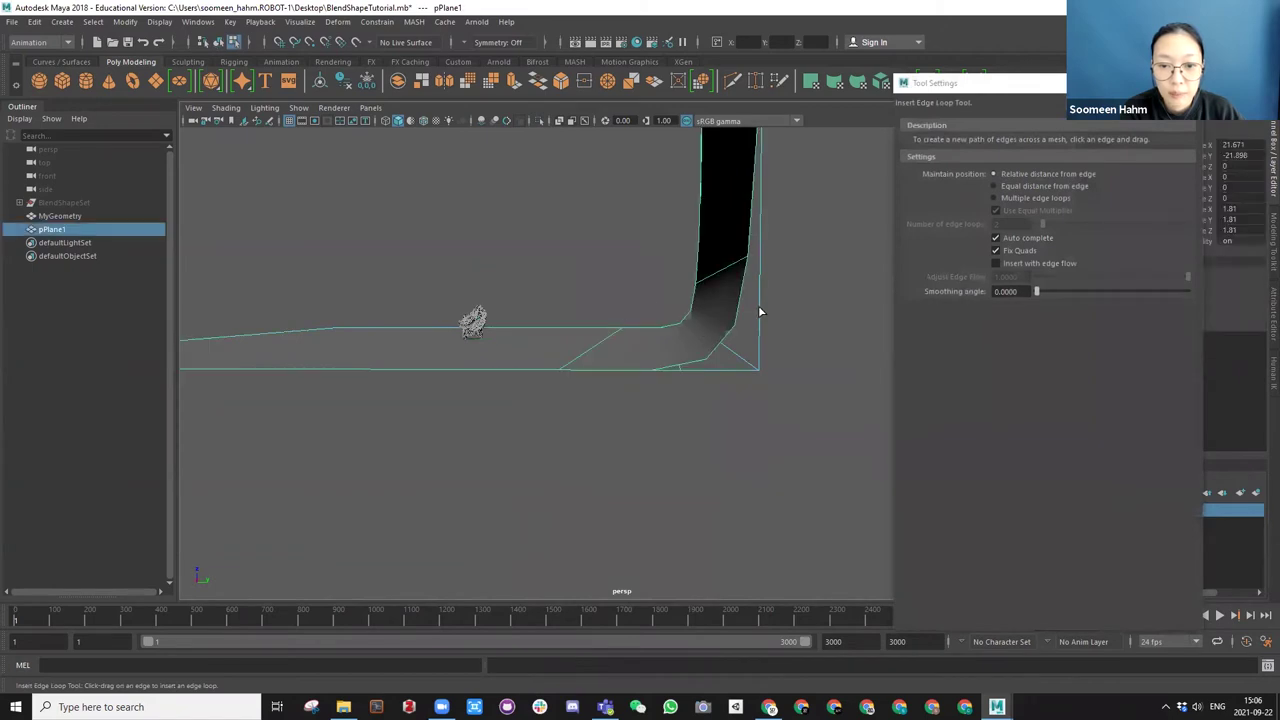
pyautogui.click(760, 312)
pyautogui.keyDown('alt'); pyautogui.moveTo(738, 344); pyautogui.dragTo(706, 285); pyautogui.keyUp('alt')
# Move the wall edge loop up and the floor edge loop away from the corner to widen the backdrop's curved bend.
pyautogui.press('w')
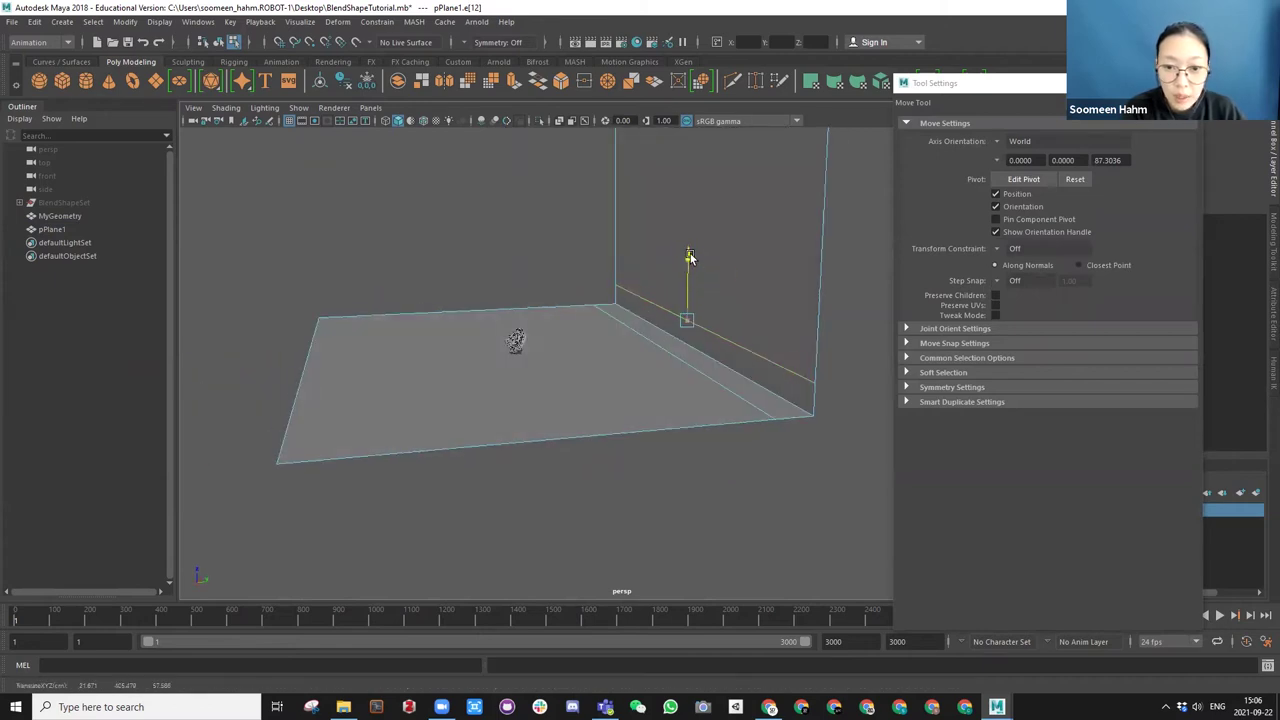
pyautogui.click(674, 346)
pyautogui.moveTo(717, 346); pyautogui.dragTo(628, 350)
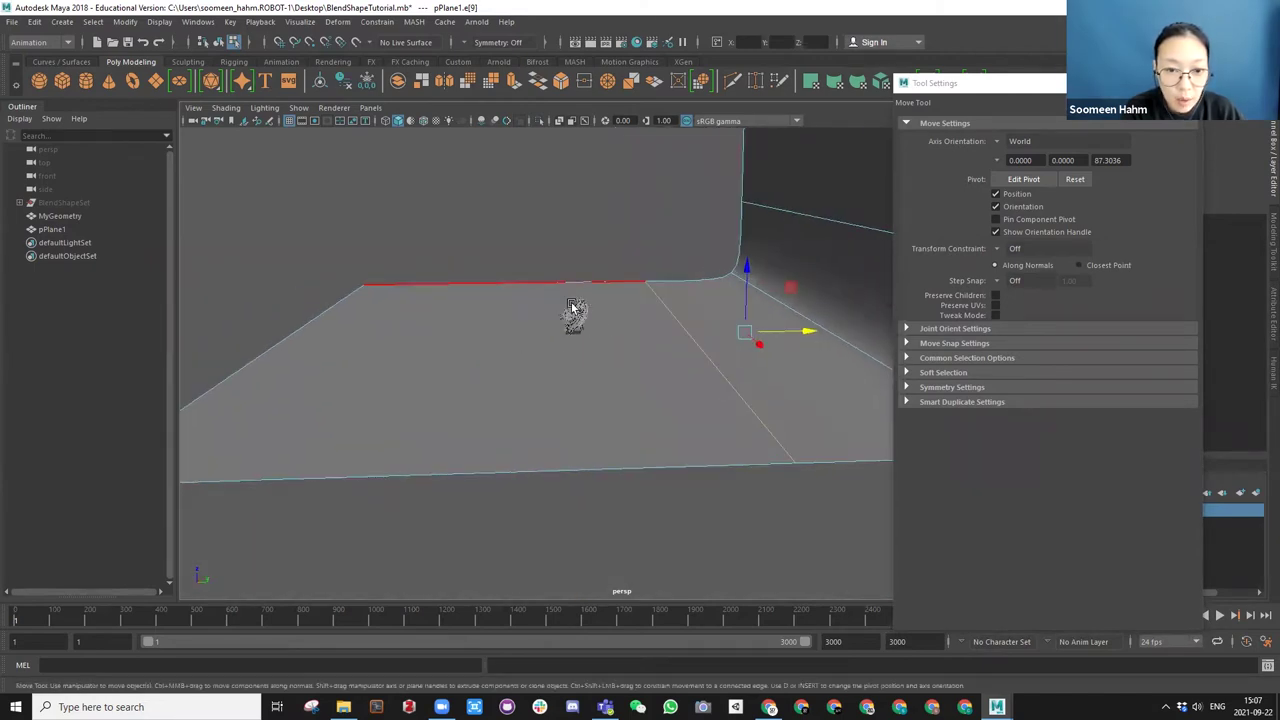
pyautogui.scroll(10, 576, 305)
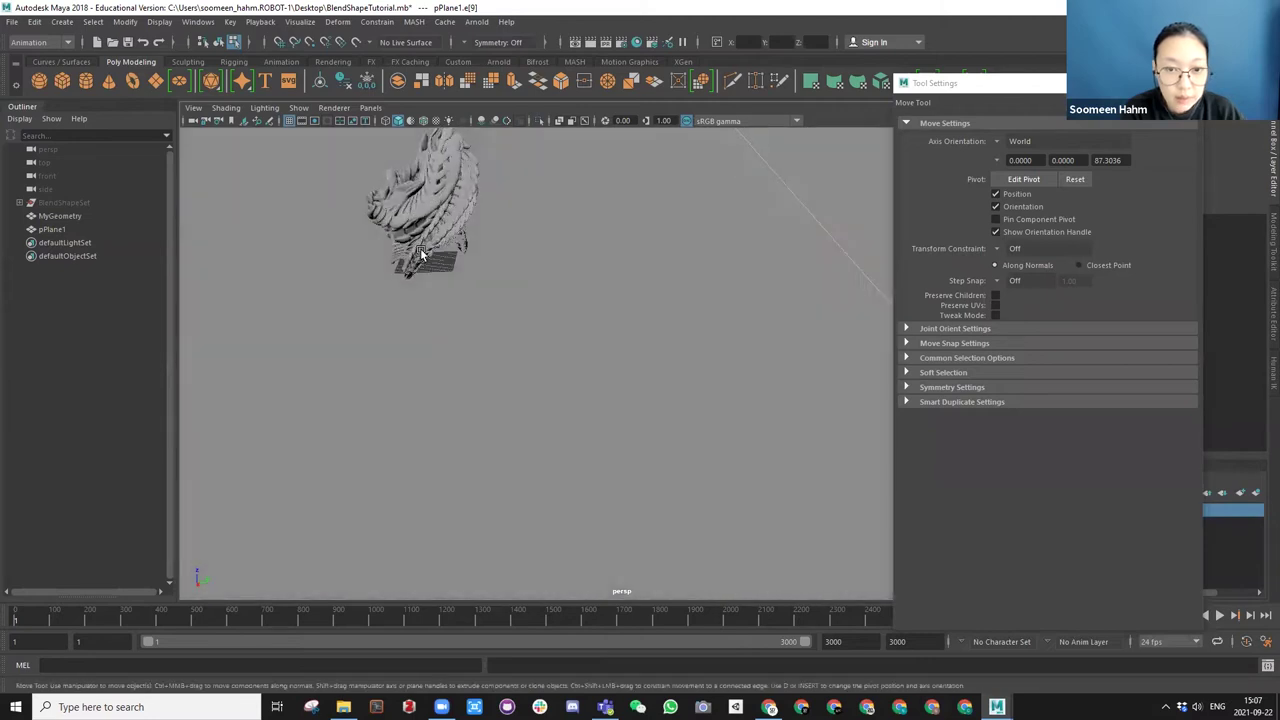
pyautogui.press('f')
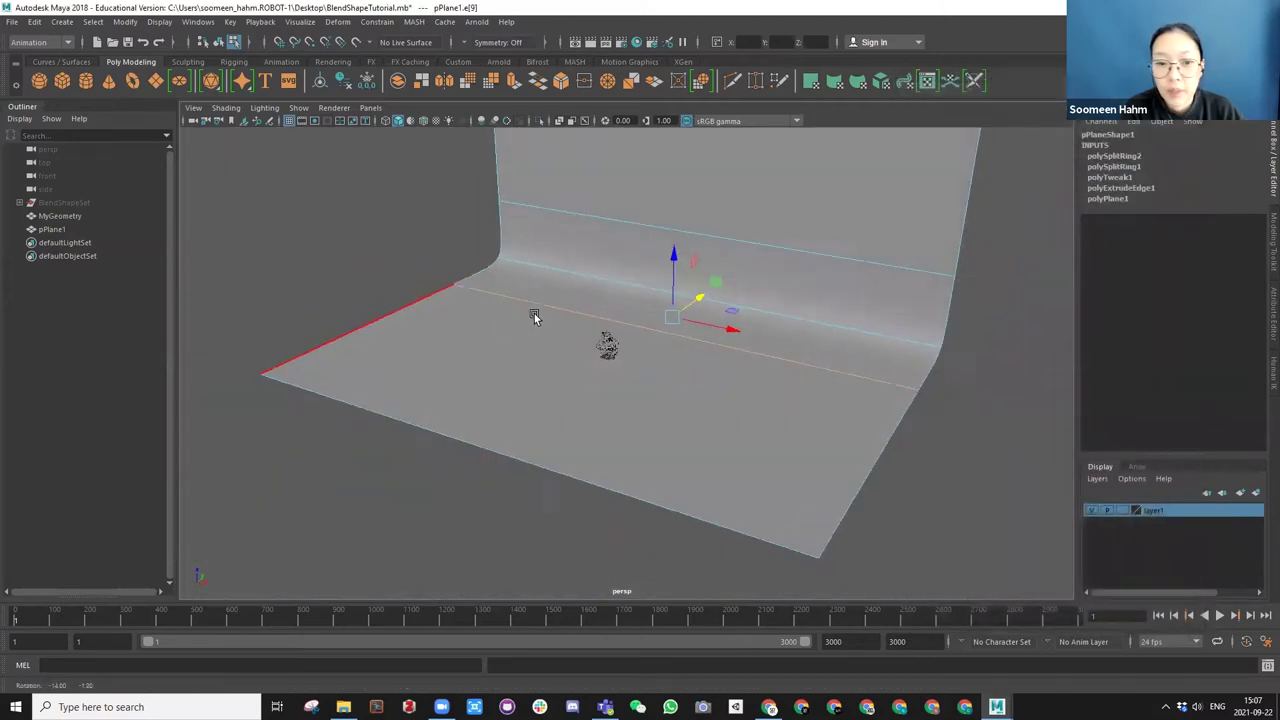
# Select the whole backdrop plane in object mode and shift it to Translate X 23.604.
pyautogui.keyDown('alt'); pyautogui.moveTo(503, 317); pyautogui.dragTo(506, 267); pyautogui.keyUp('alt')
pyautogui.click(814, 277)
pyautogui.click(791, 309)
pyautogui.moveTo(791, 309)
pyautogui.keyDown('alt'); pyautogui.mouseDown()
pyautogui.moveTo(776, 290)
pyautogui.moveTo(686, 391)
pyautogui.moveTo(671, 363)
pyautogui.moveTo(590, 344)
pyautogui.mouseUp(); pyautogui.keyUp('alt')
pyautogui.click(709, 379)
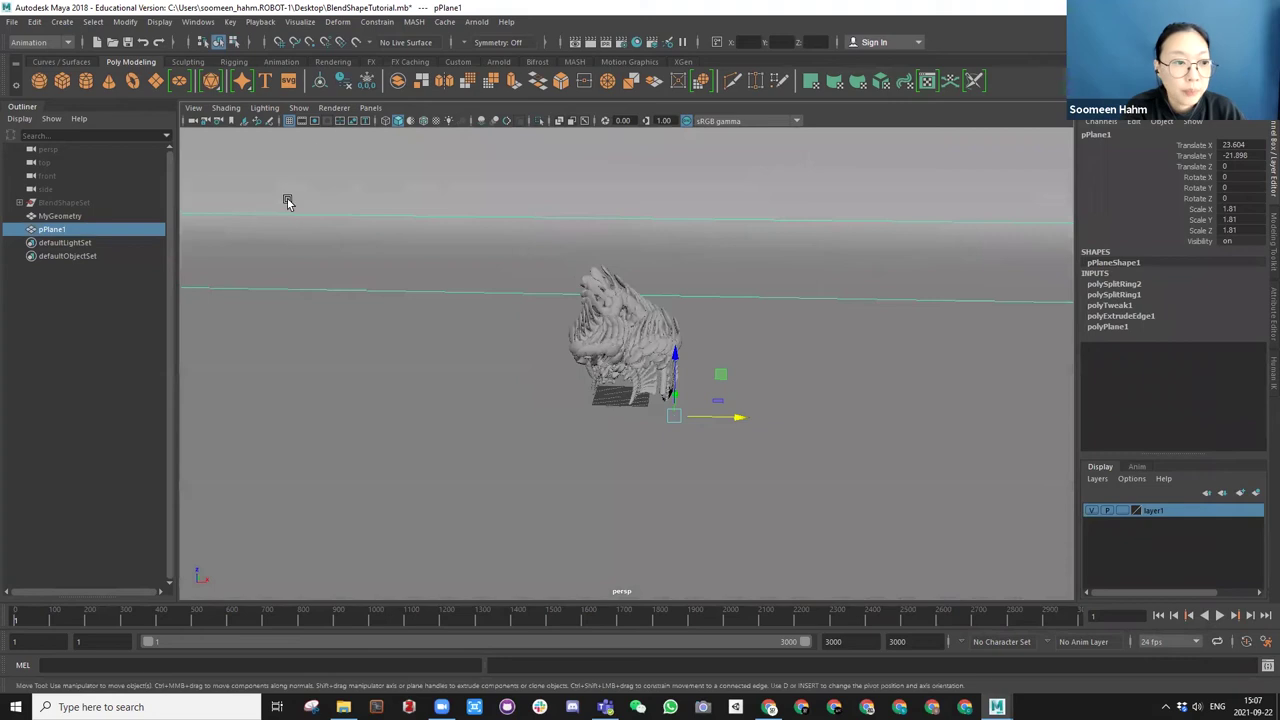
# Open the Hypershade as a floating window, keep part of the model uncovered, and deselect the backdrop.
pyautogui.click(193, 24)
pyautogui.moveTo(222, 101)
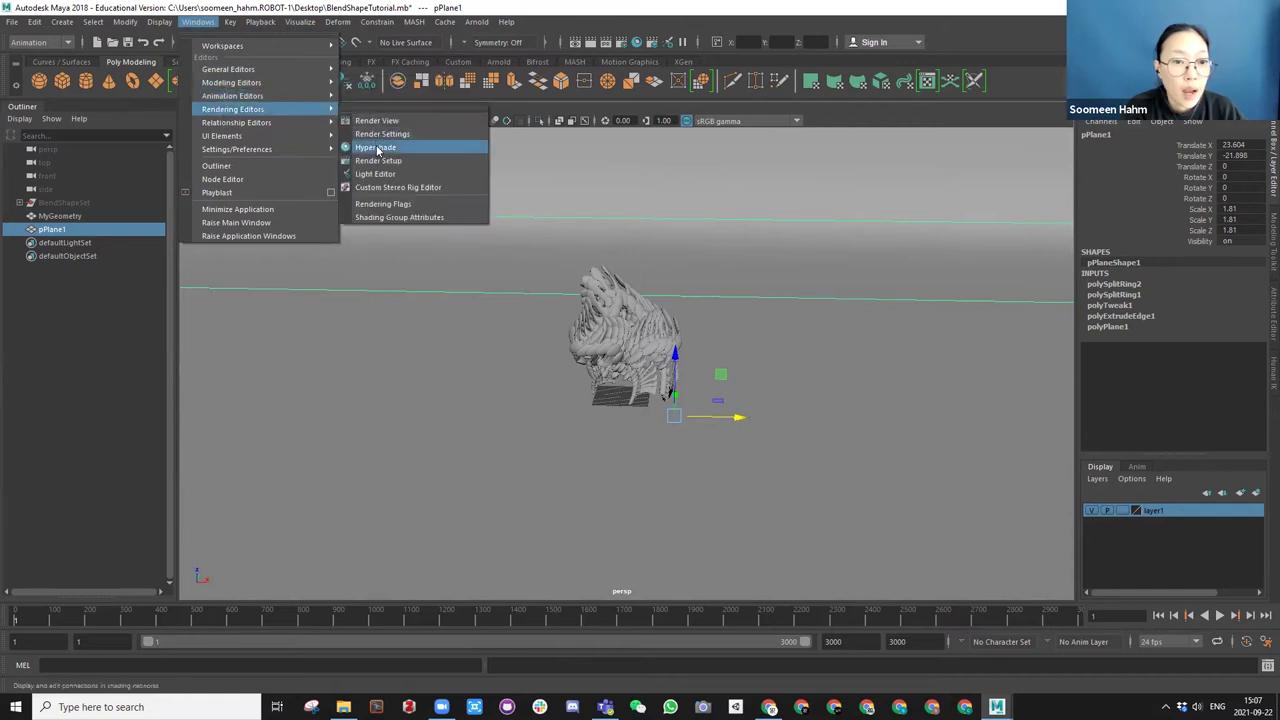
pyautogui.click(377, 148)
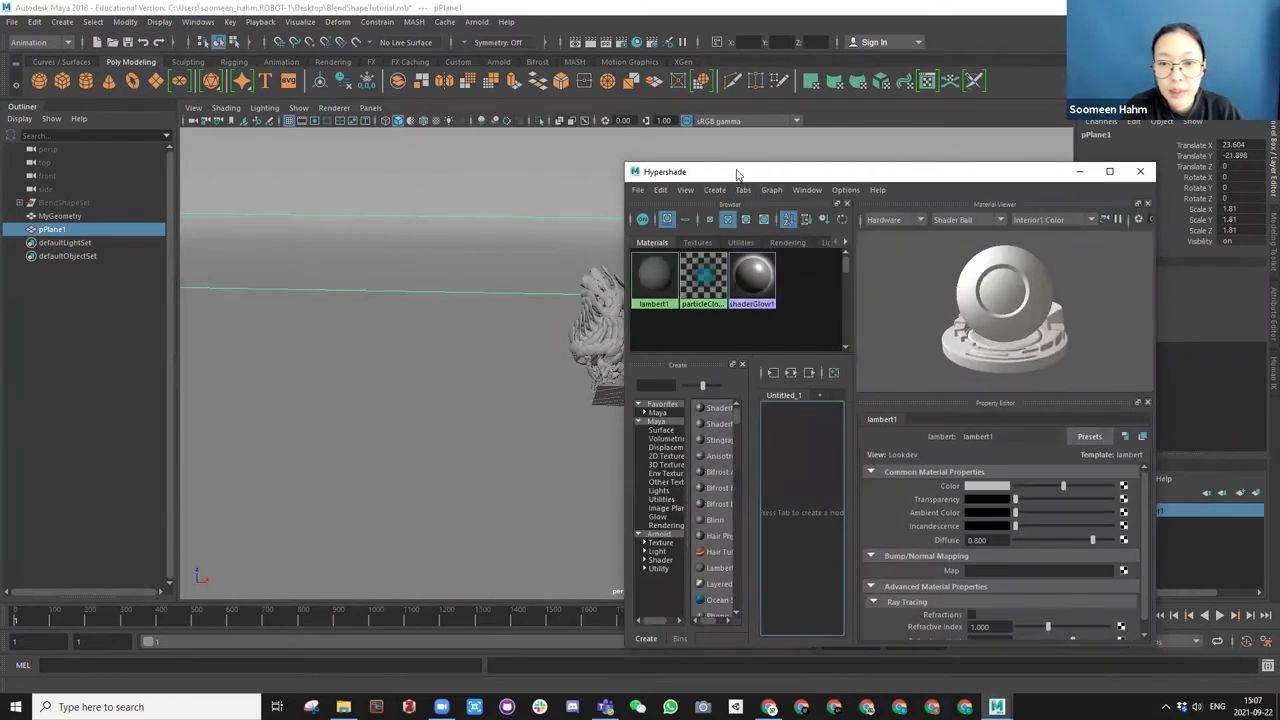
pyautogui.moveTo(734, 174); pyautogui.dragTo(192, 113)
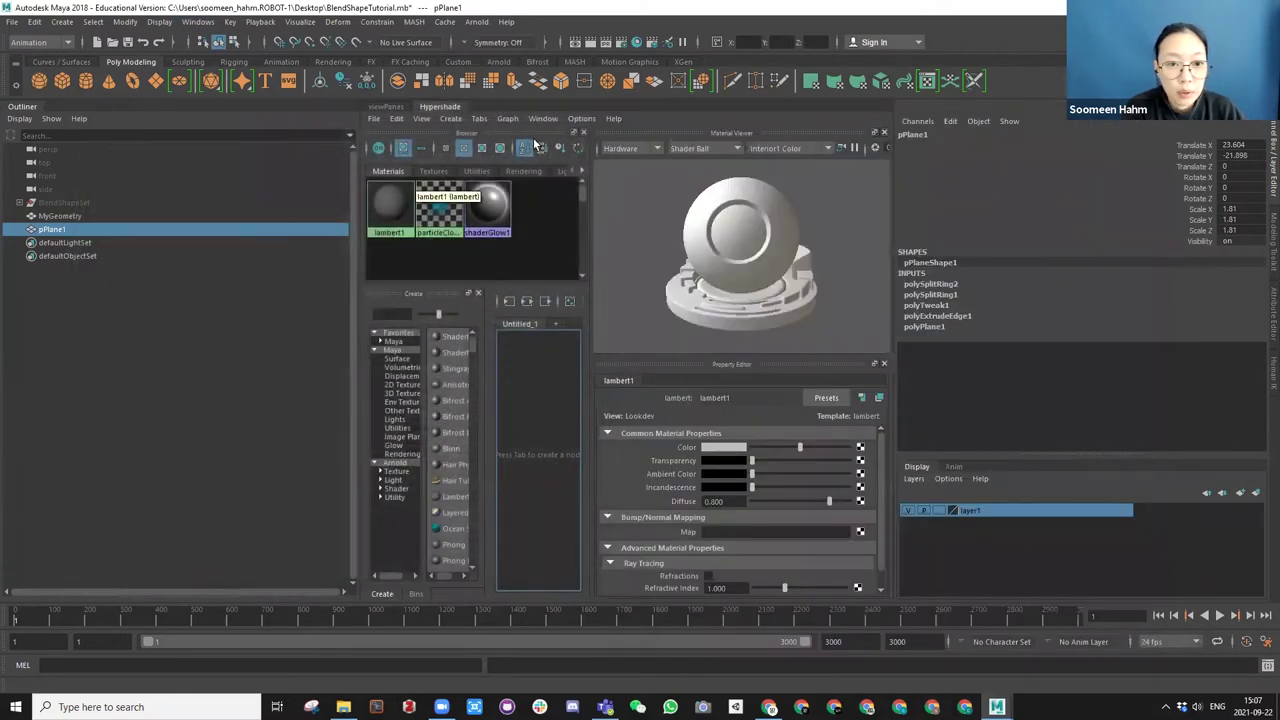
pyautogui.moveTo(443, 110); pyautogui.dragTo(530, 150)
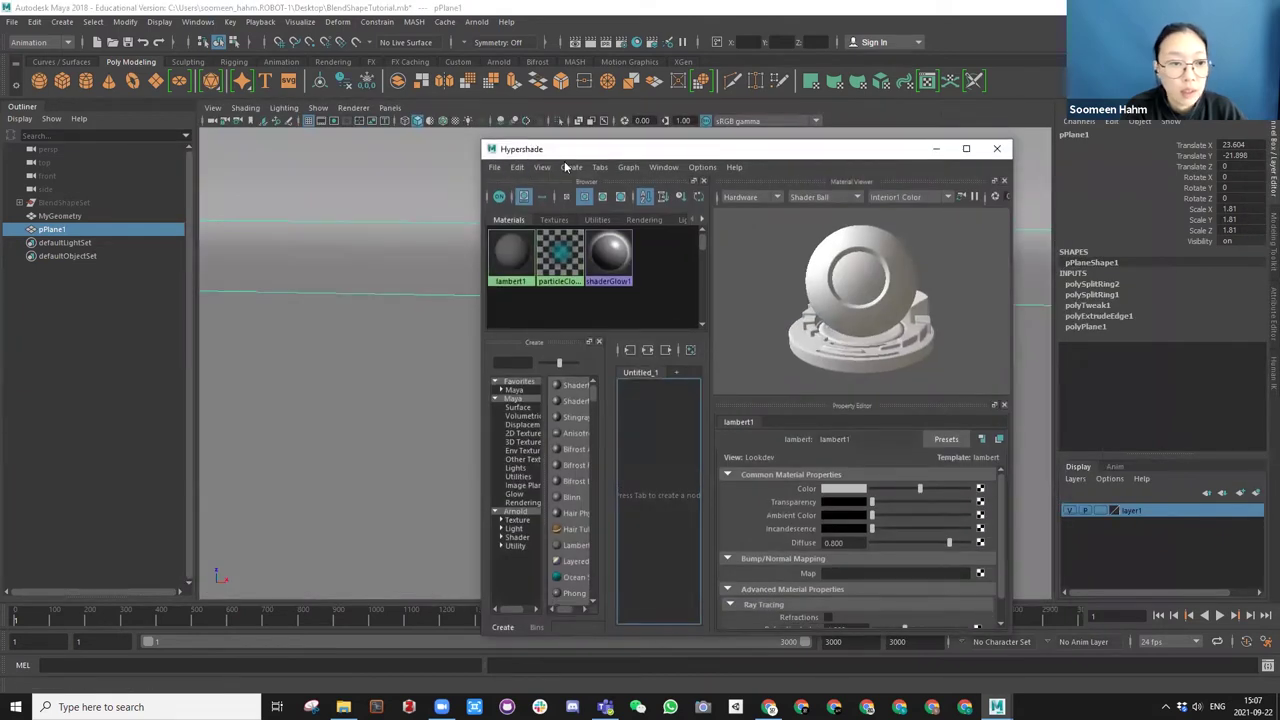
pyautogui.moveTo(565, 167); pyautogui.dragTo(149, 145)
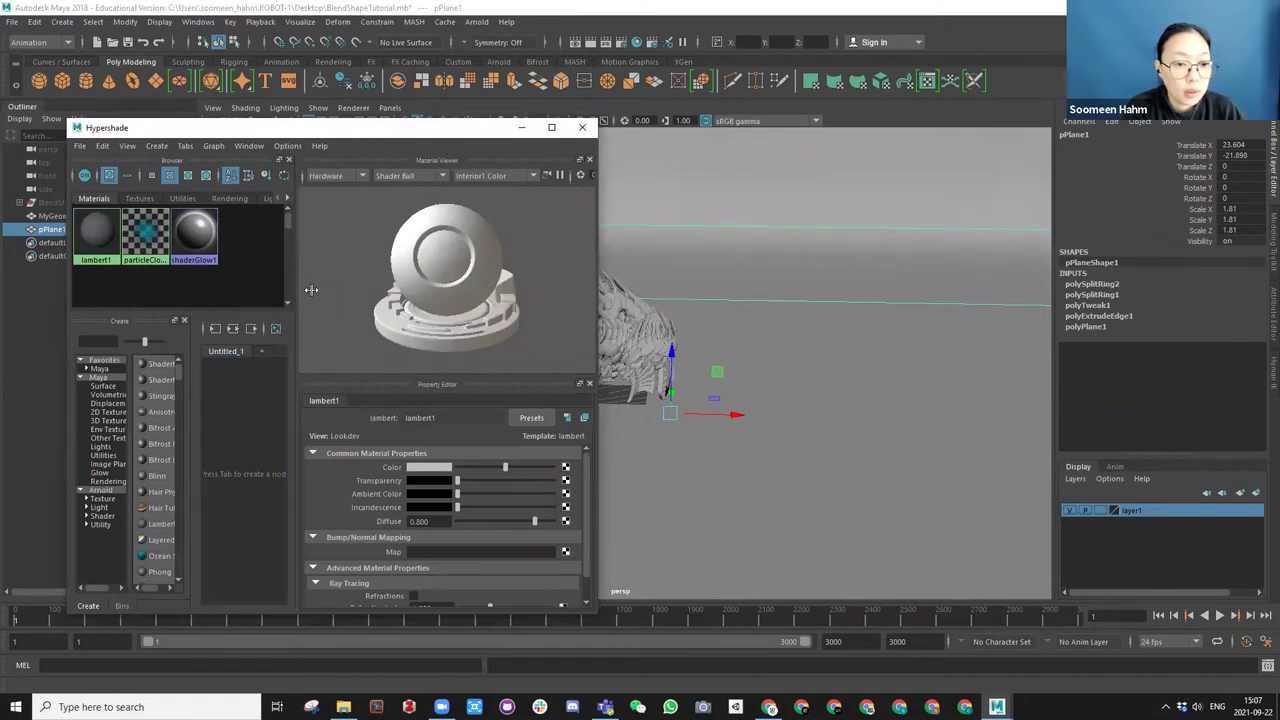
pyautogui.click(246, 249)
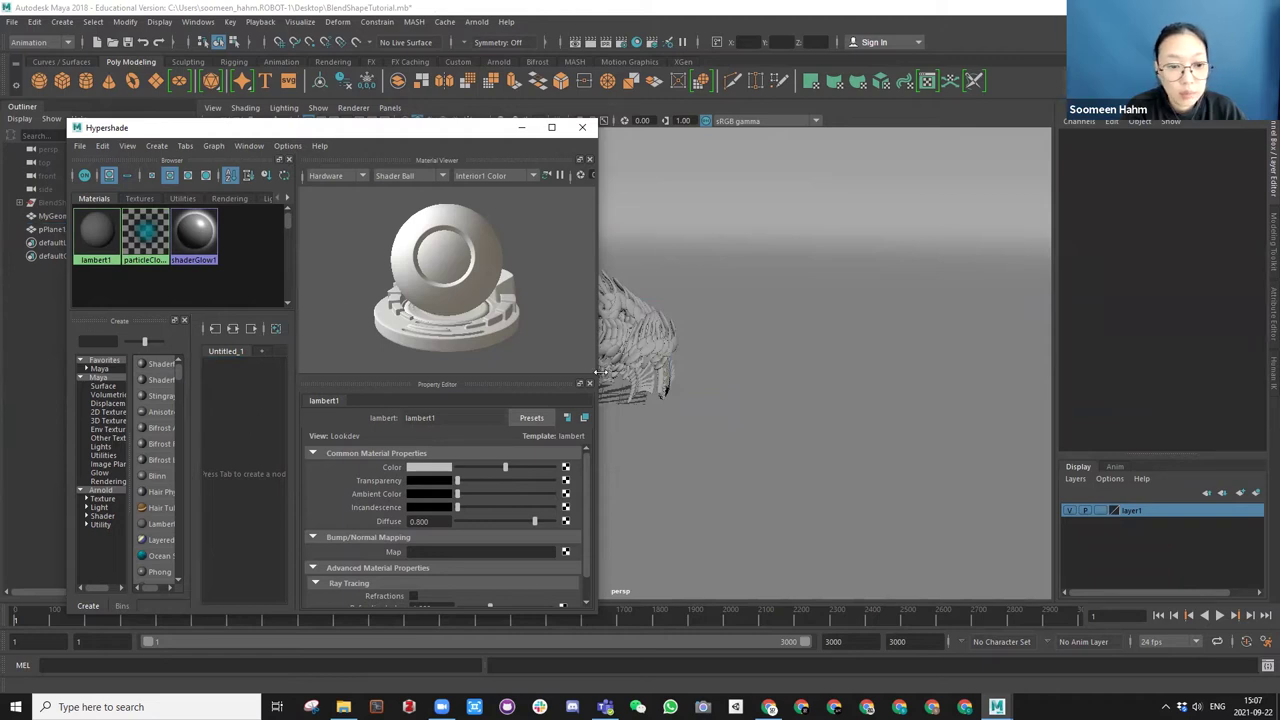
# Widen the Hypershade window and its Create pane, and collapse the Arnold node category.
pyautogui.moveTo(600, 372); pyautogui.dragTo(877, 372)
pyautogui.moveTo(190, 360); pyautogui.dragTo(287, 364)
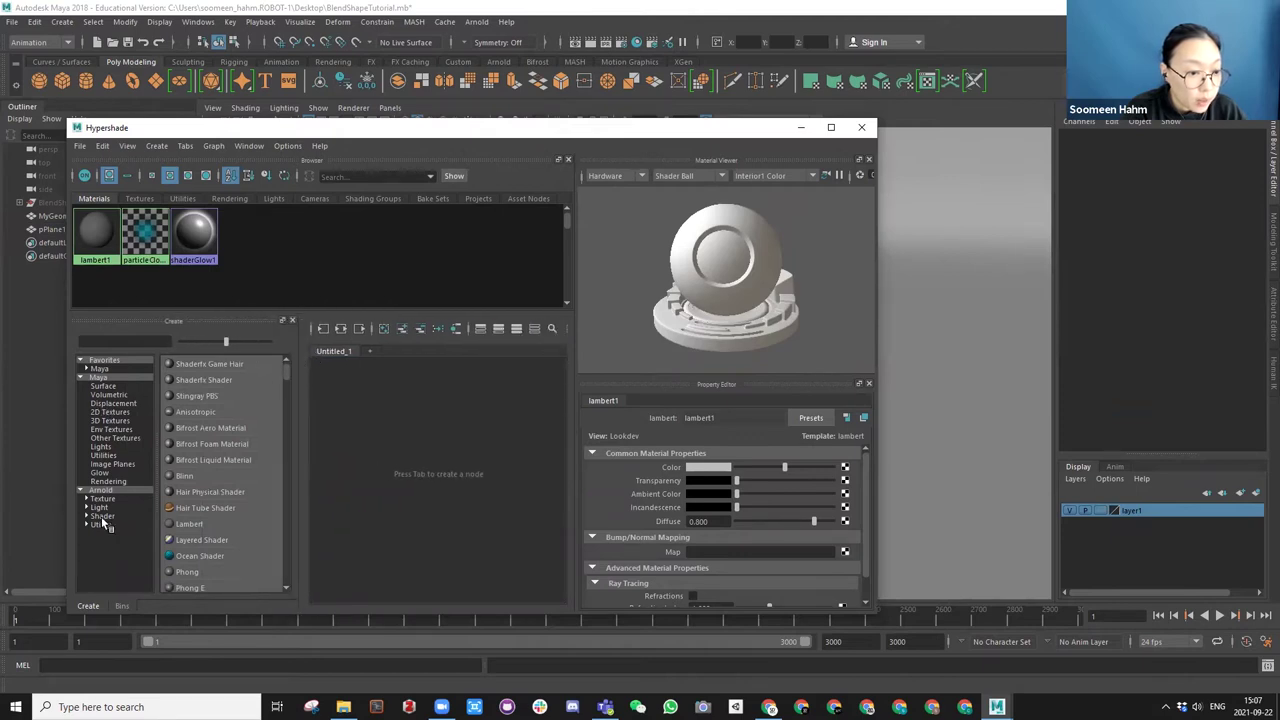
pyautogui.click(82, 491)
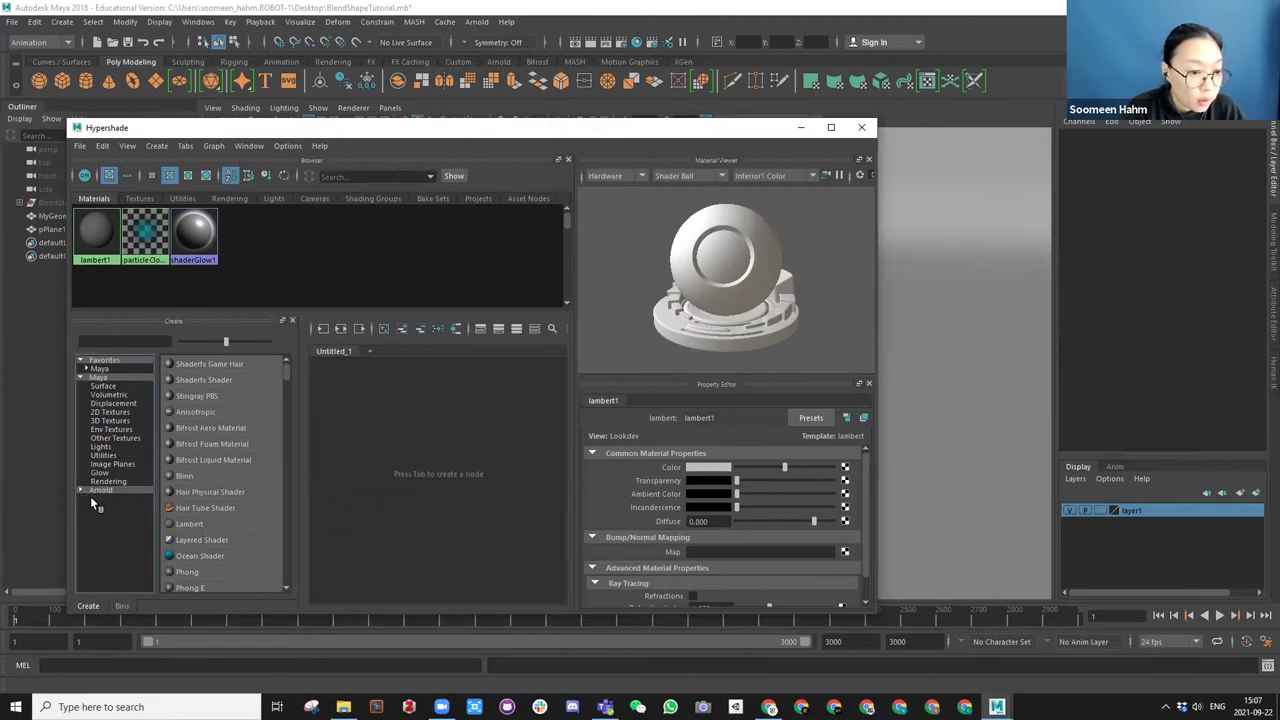
# Browse the Arnold texture, light and shader nodes in the Hypershade and create an aiStandardSurface material.
pyautogui.click(80, 489)
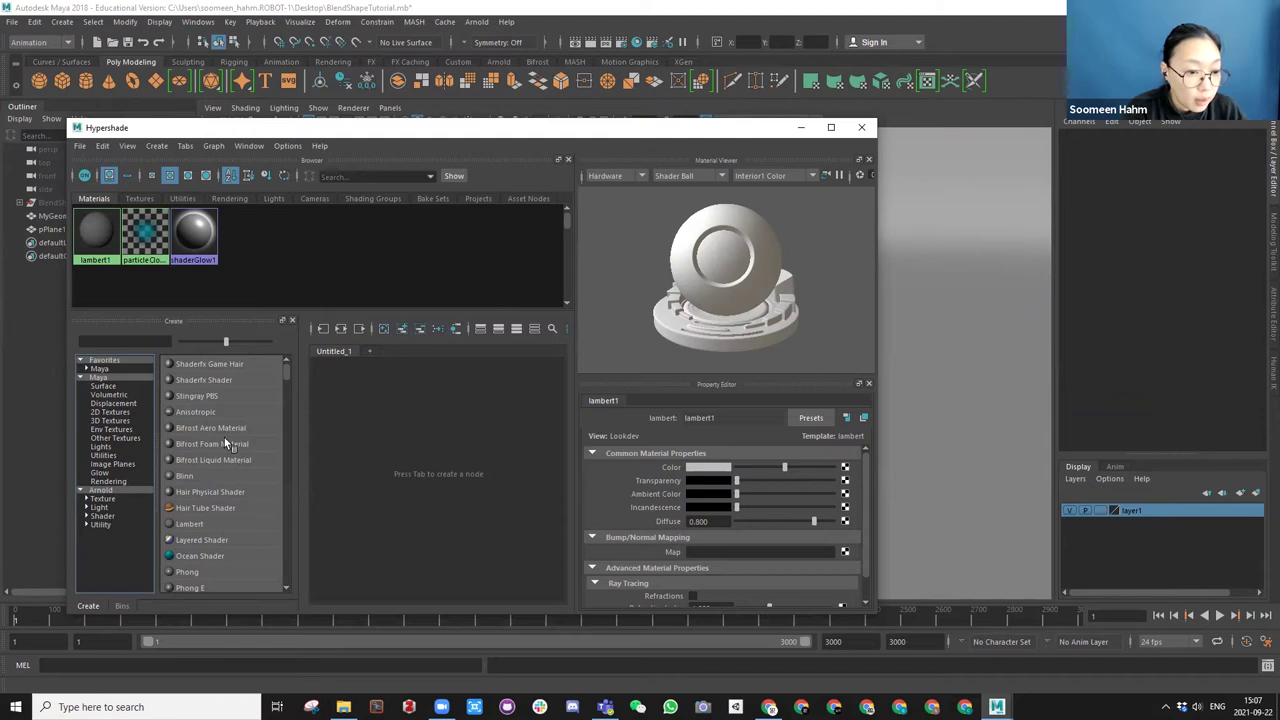
pyautogui.click(102, 516)
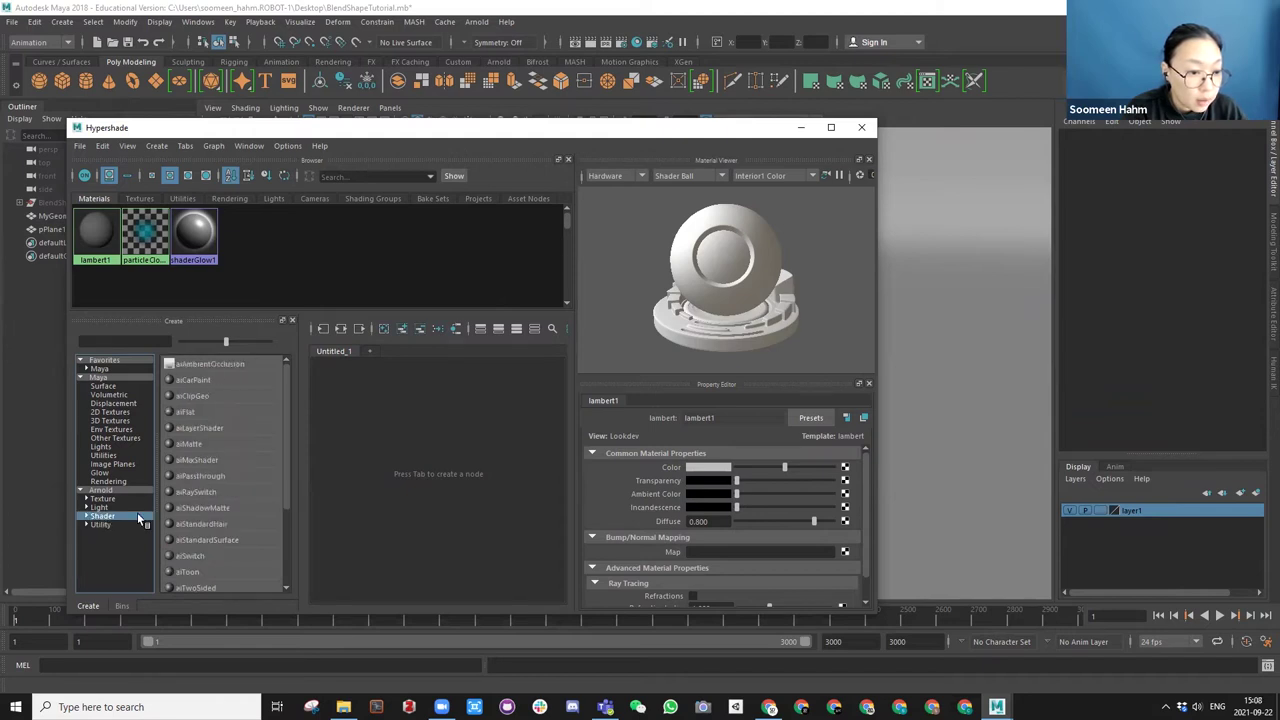
pyautogui.scroll(-2, 220, 483)
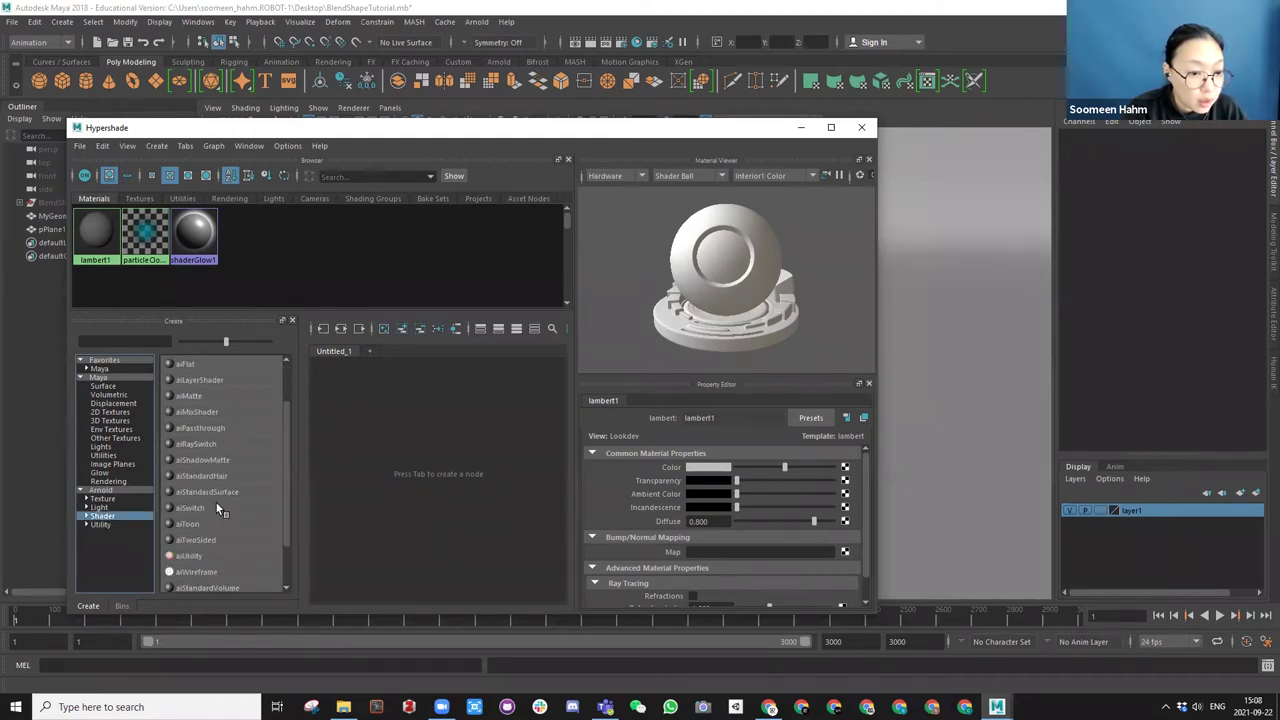
pyautogui.scroll(1, 216, 496)
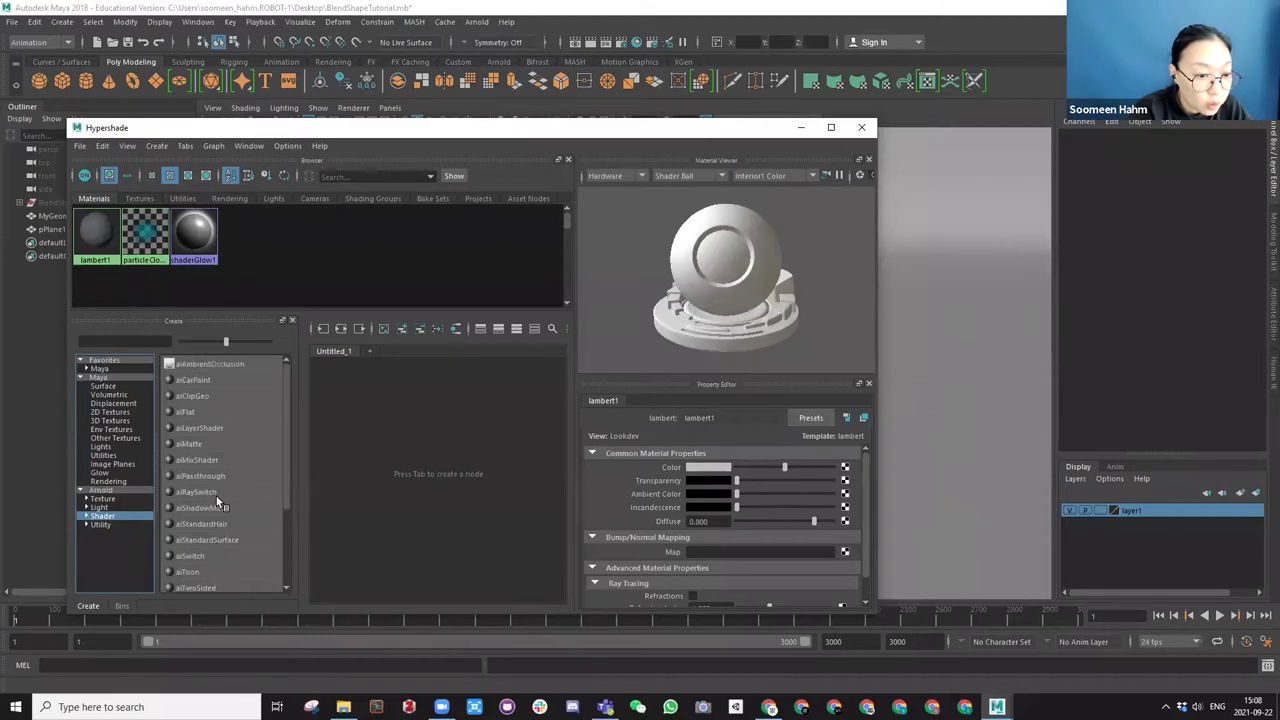
pyautogui.click(107, 498)
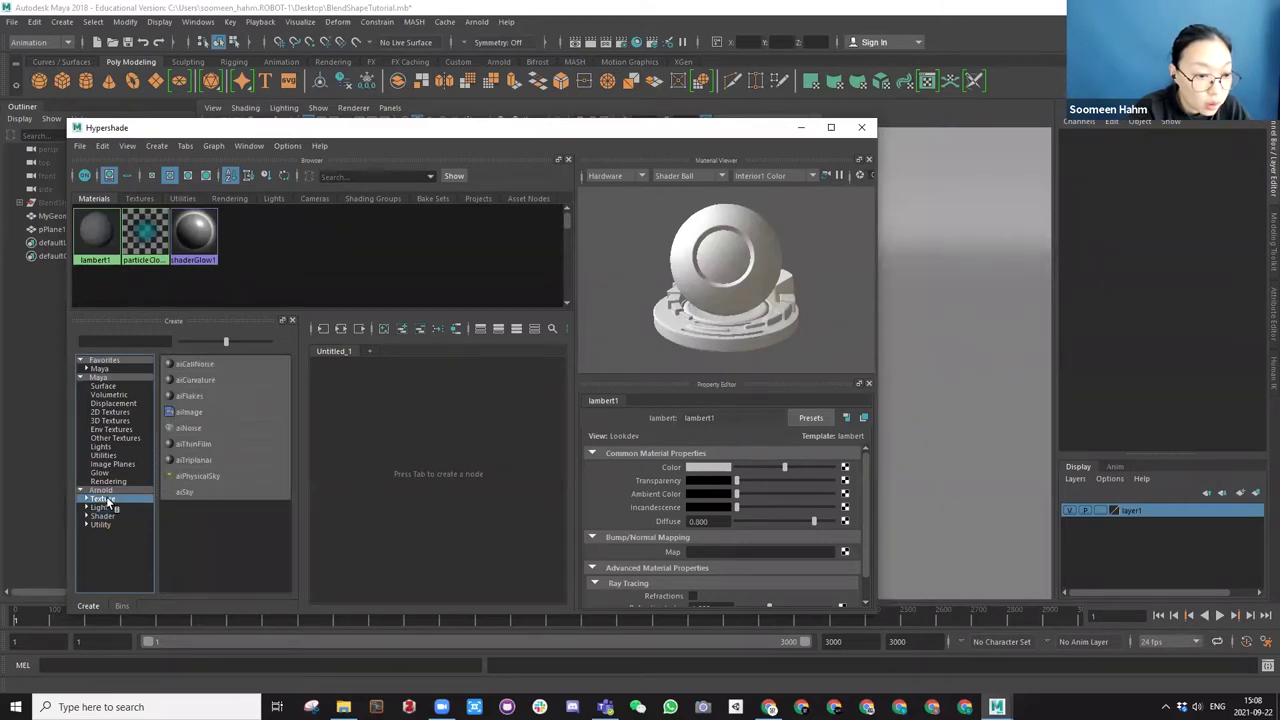
pyautogui.click(100, 507)
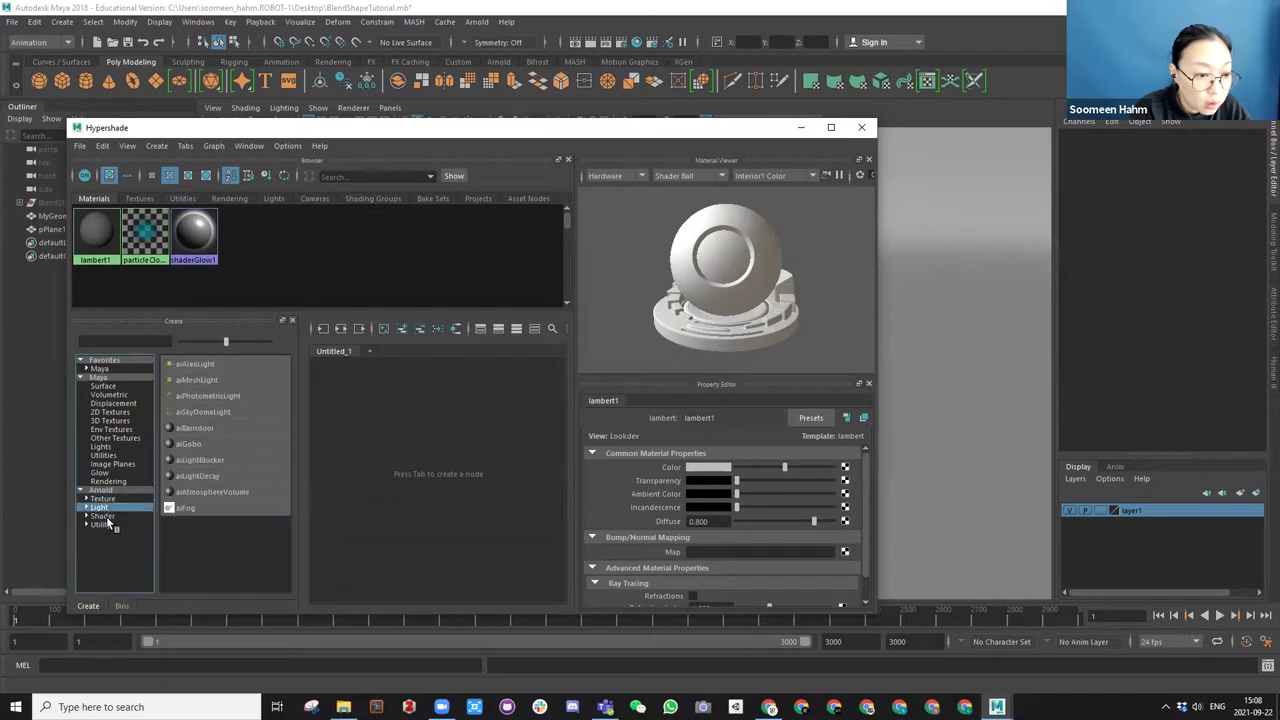
pyautogui.click(104, 516)
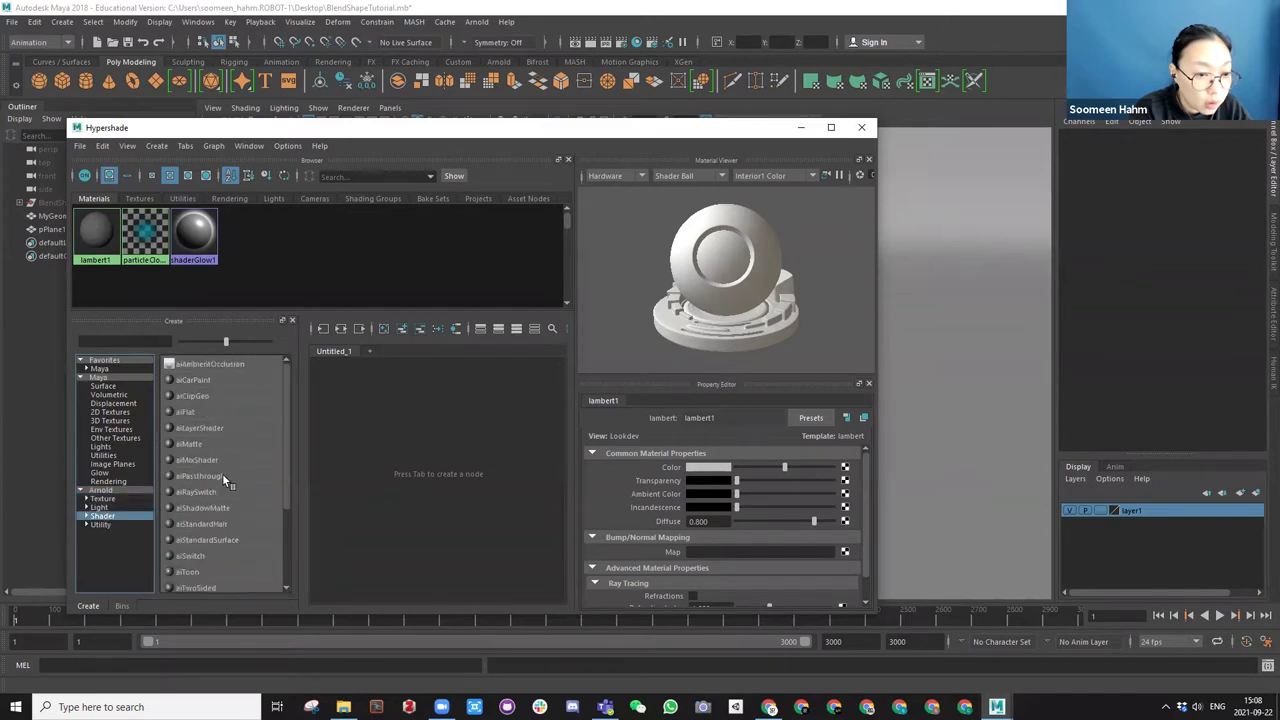
pyautogui.scroll(-1, 244, 483)
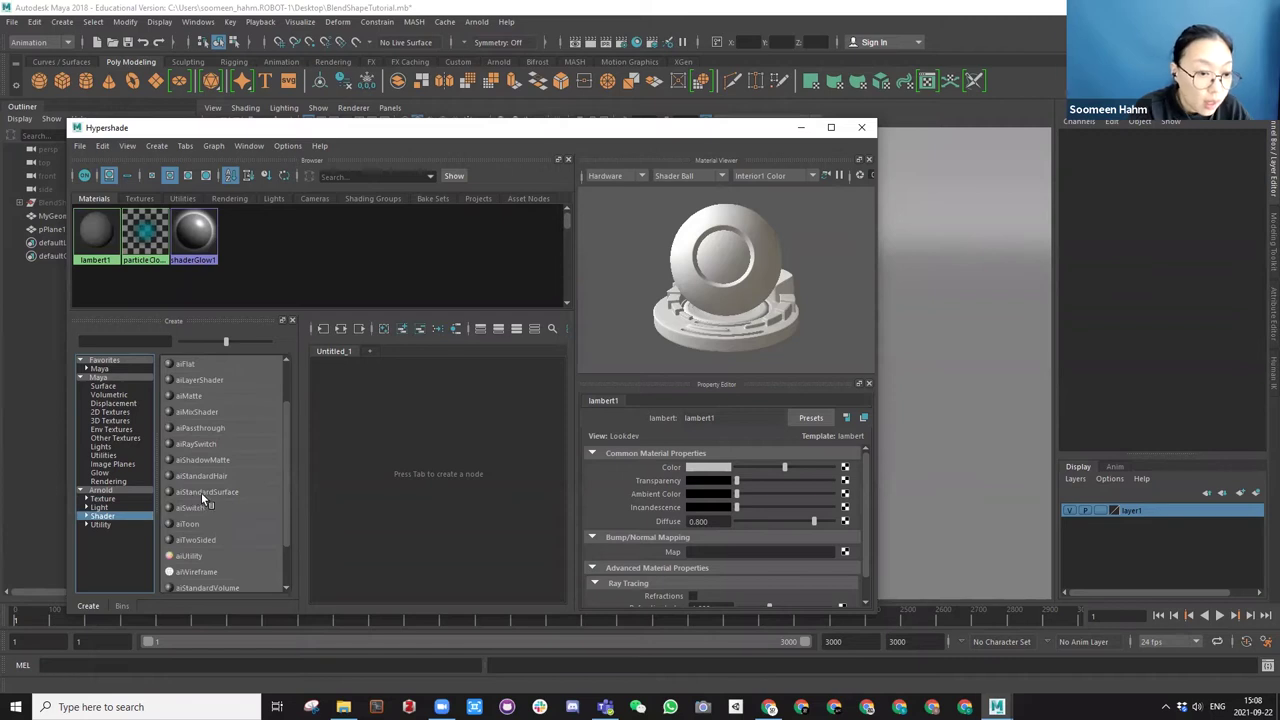
pyautogui.click(201, 492)
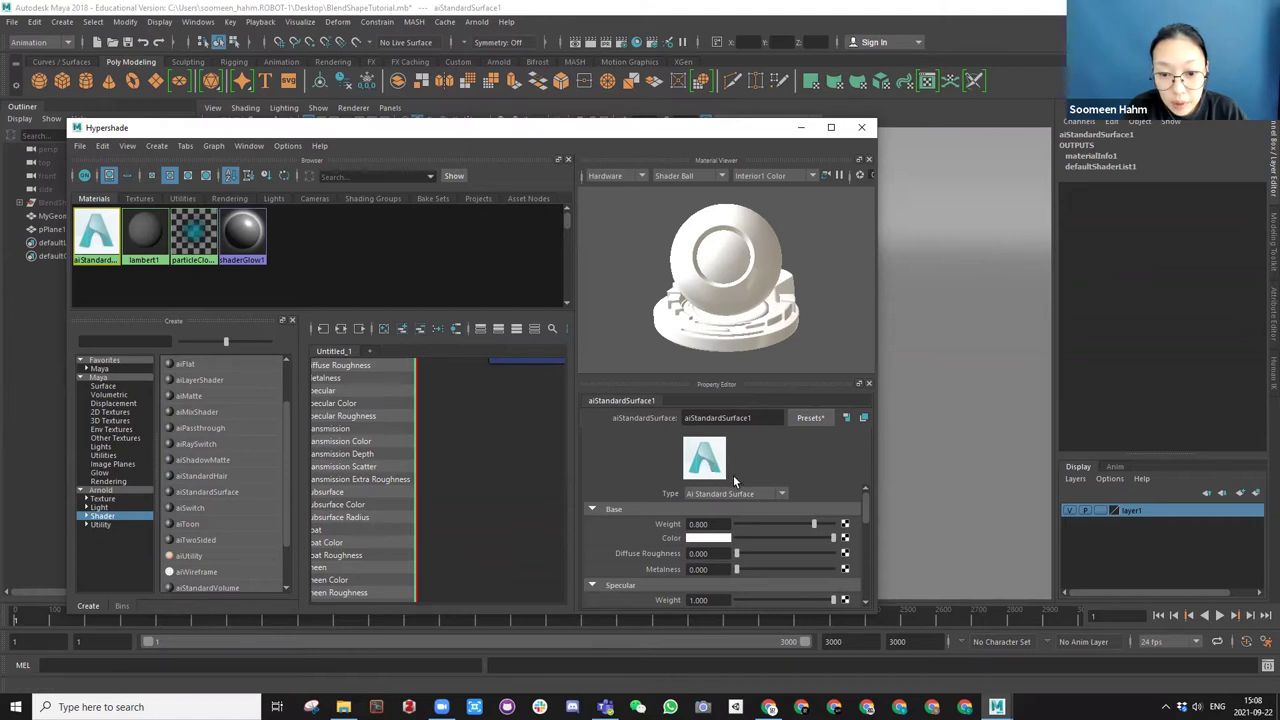
# Enlarge the Hypershade's Property Editor and review the new material's Base and Specular attributes with the model uncovered.
pyautogui.moveTo(577, 374); pyautogui.dragTo(462, 372)
pyautogui.moveTo(690, 379); pyautogui.dragTo(690, 332)
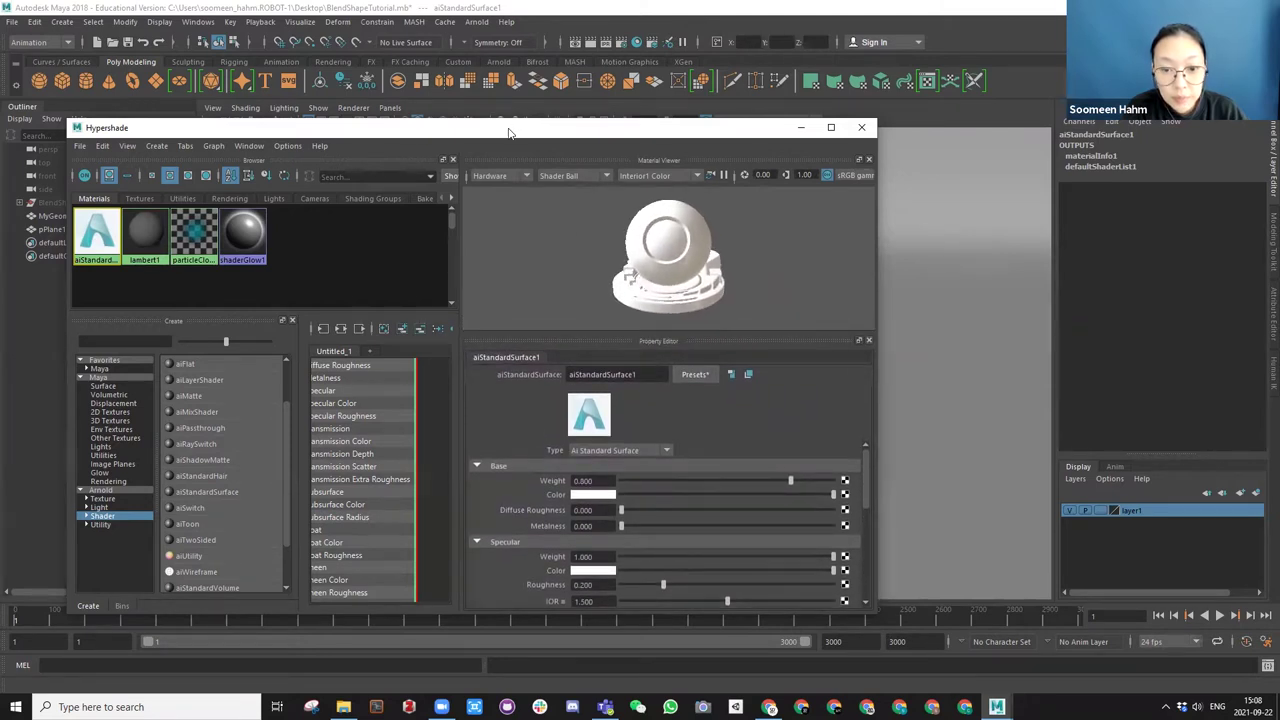
pyautogui.moveTo(508, 131); pyautogui.dragTo(155, 119)
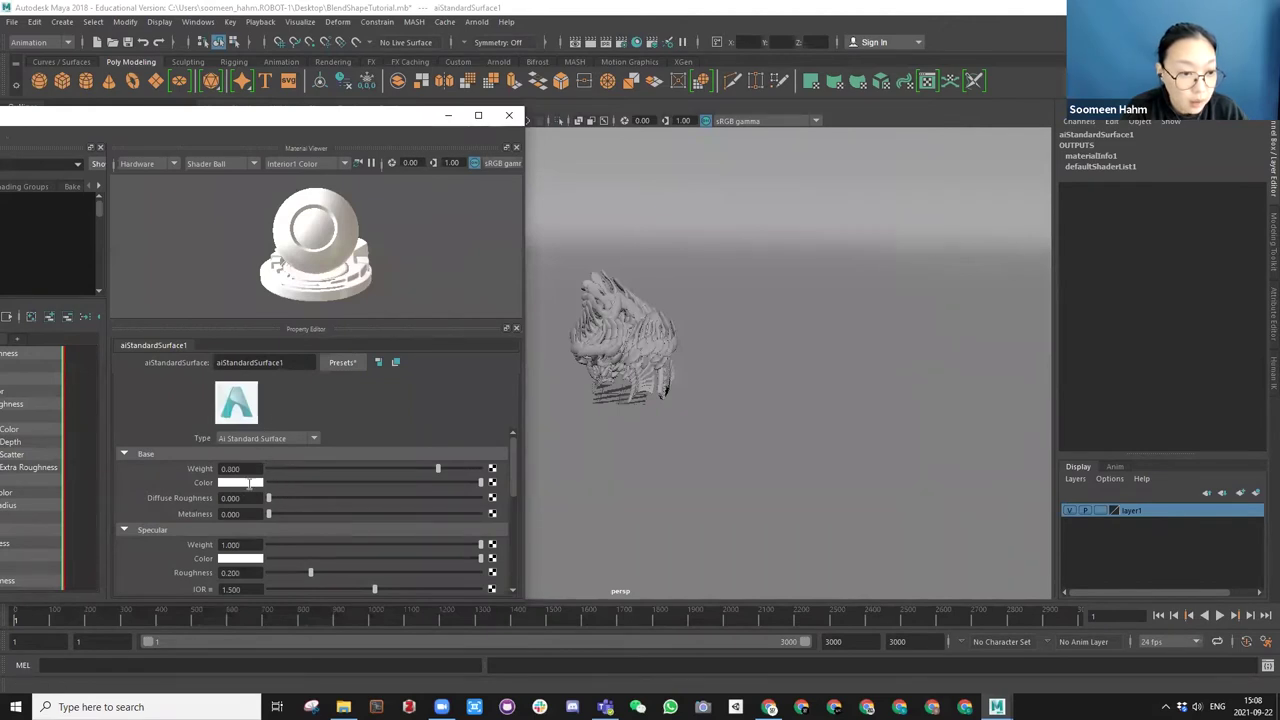
pyautogui.scroll(-1, 220, 485)
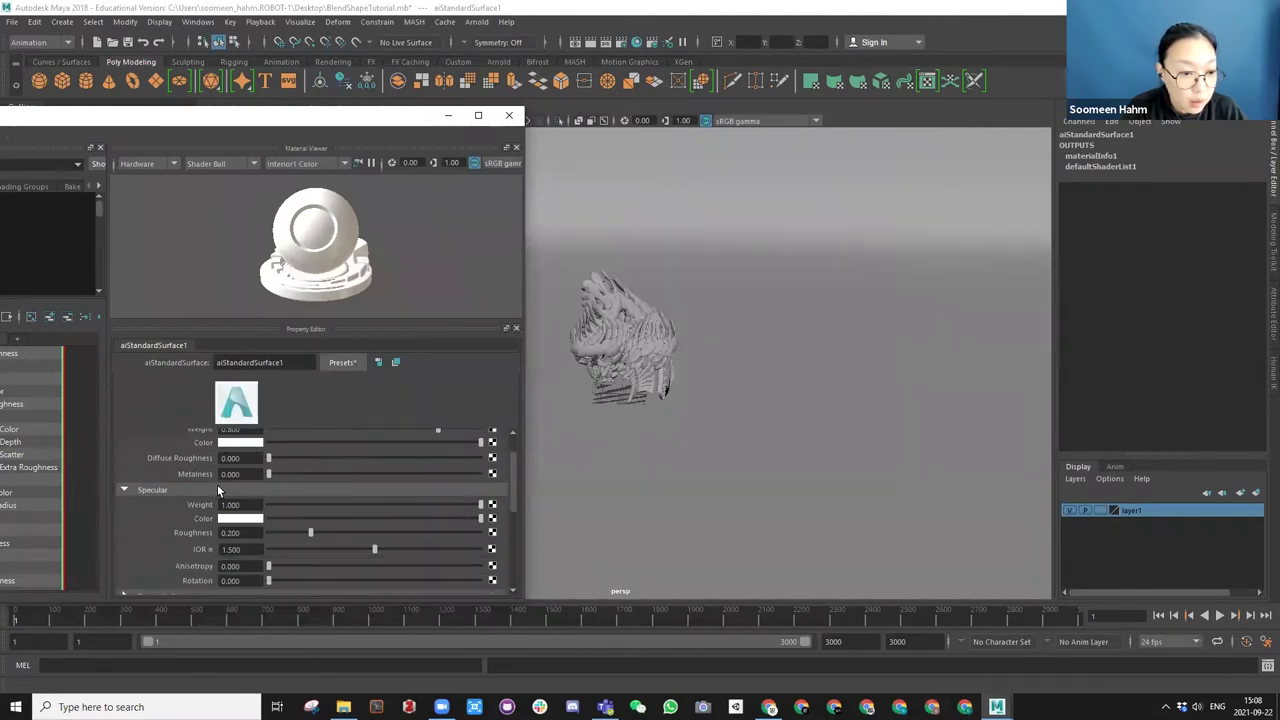
pyautogui.scroll(1, 239, 467)
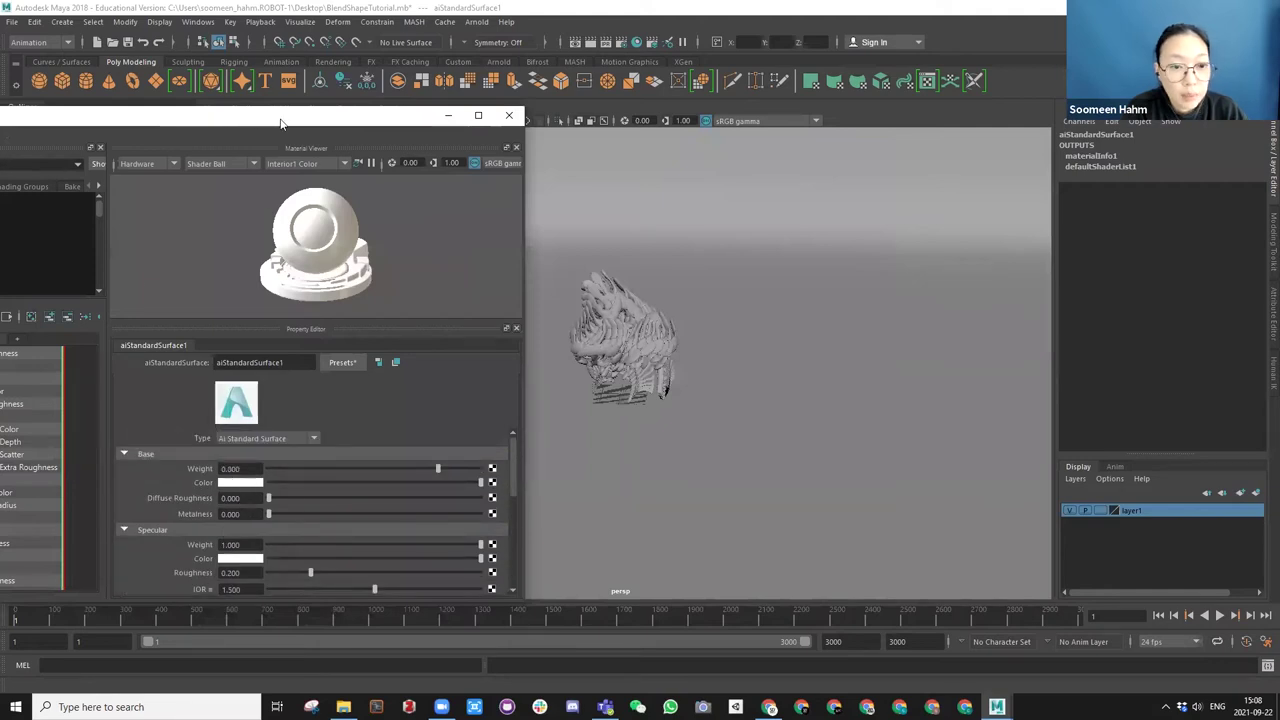
# Assign the aiStandardSurface1 material to MyGeometry and close the Hypershade.
pyautogui.moveTo(281, 122); pyautogui.dragTo(1279, 122)
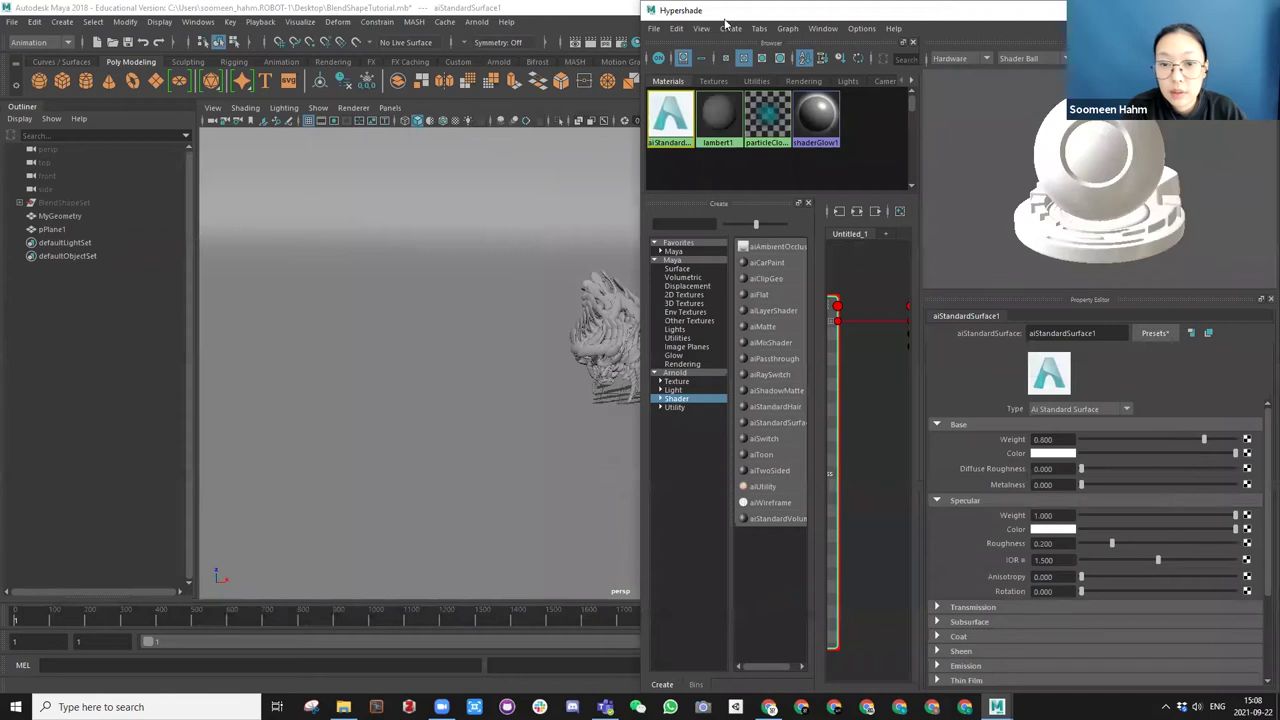
pyautogui.moveTo(726, 16); pyautogui.dragTo(800, 127)
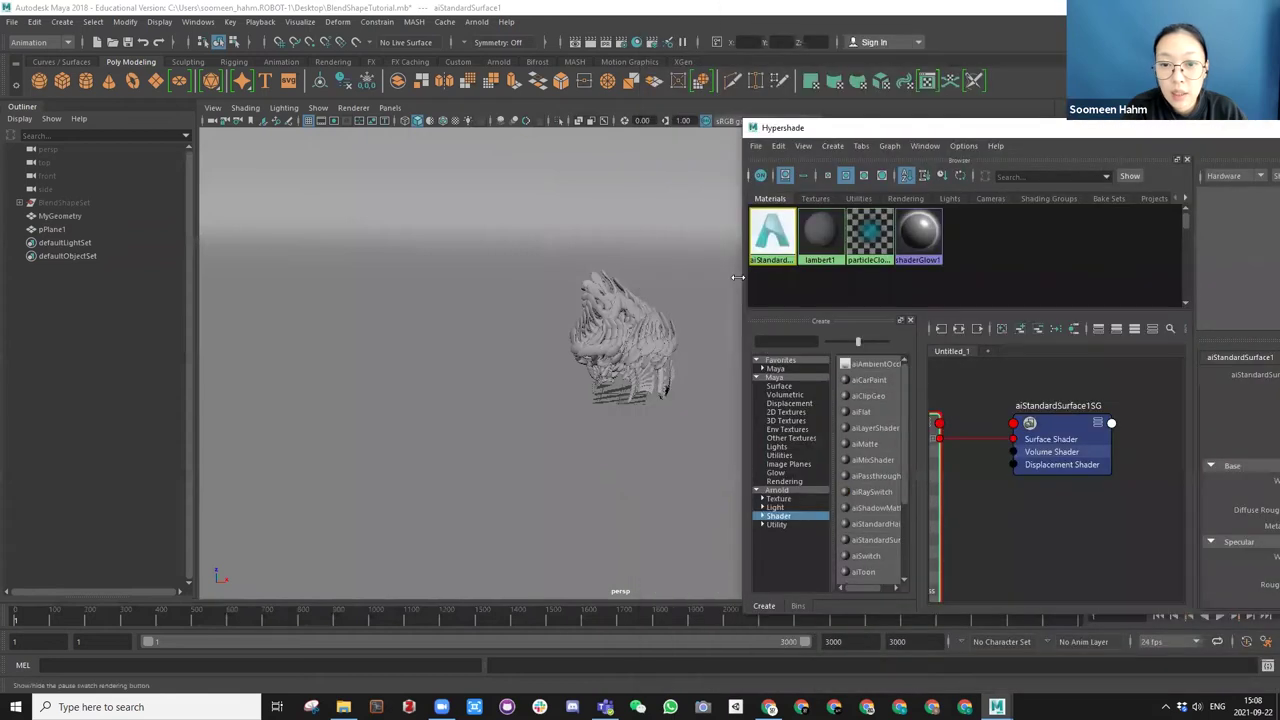
pyautogui.click(648, 332)
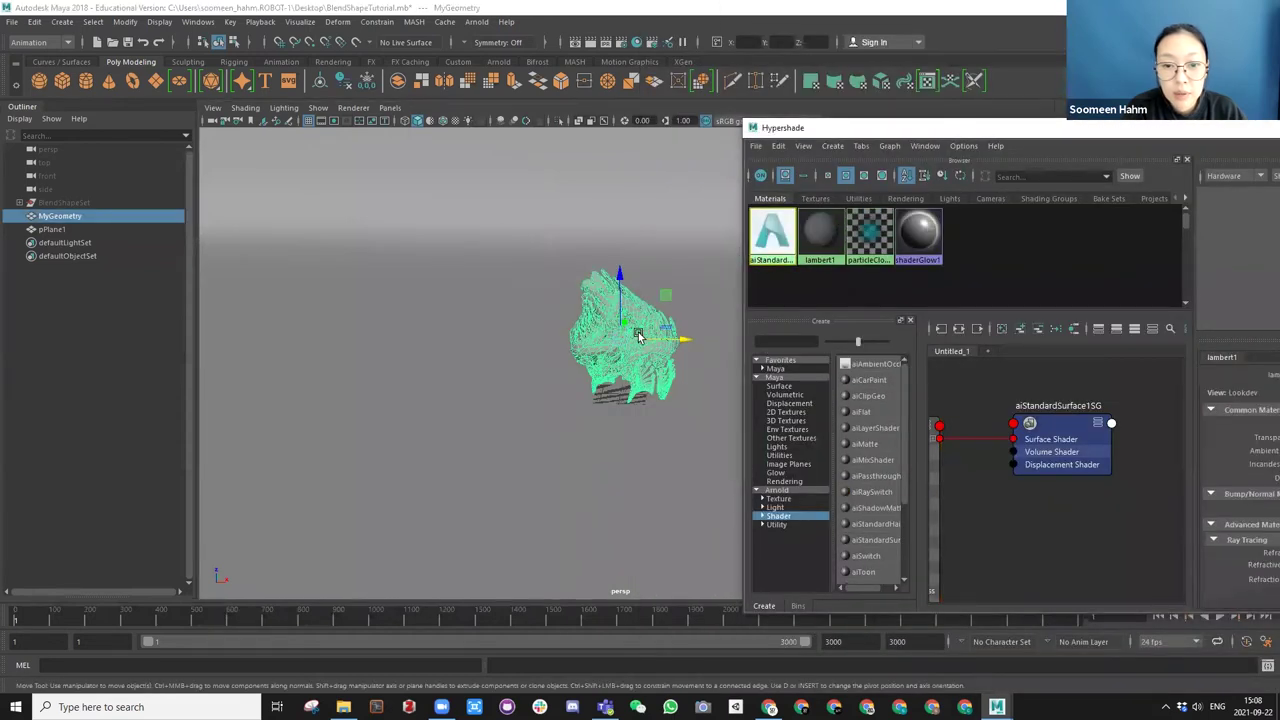
pyautogui.click(720, 430)
pyautogui.click(645, 330)
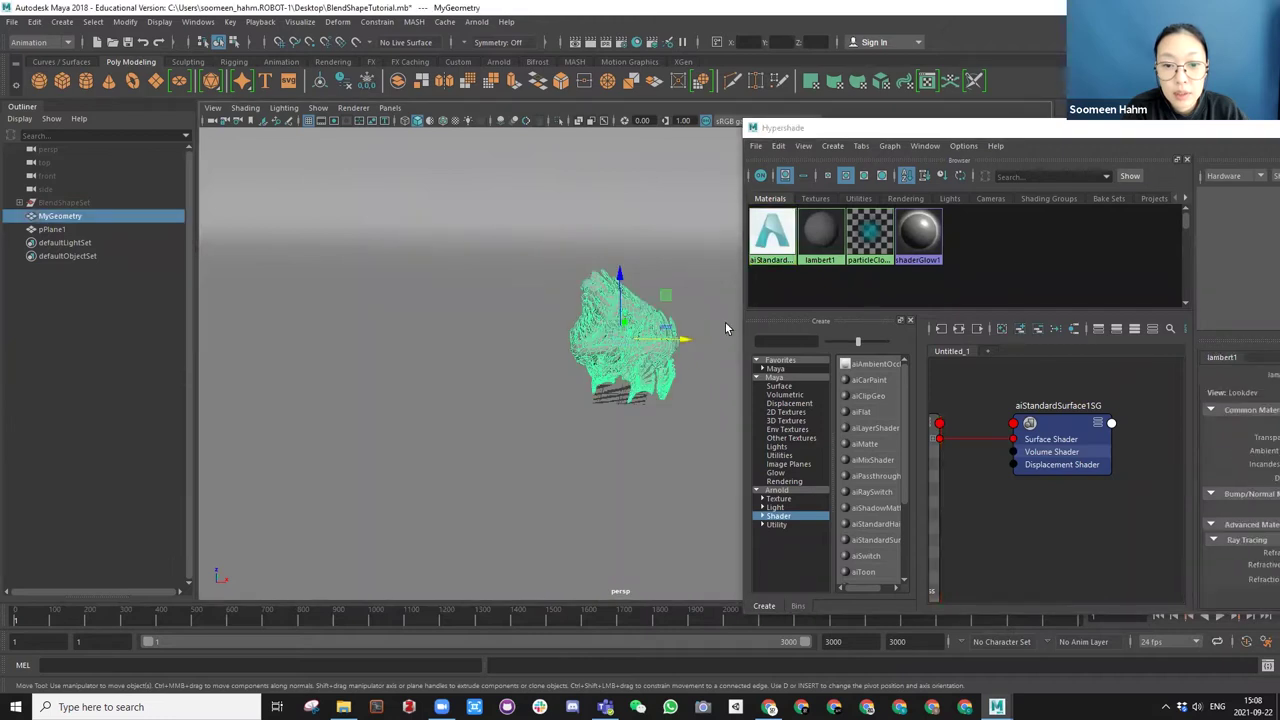
pyautogui.rightClick(774, 258)
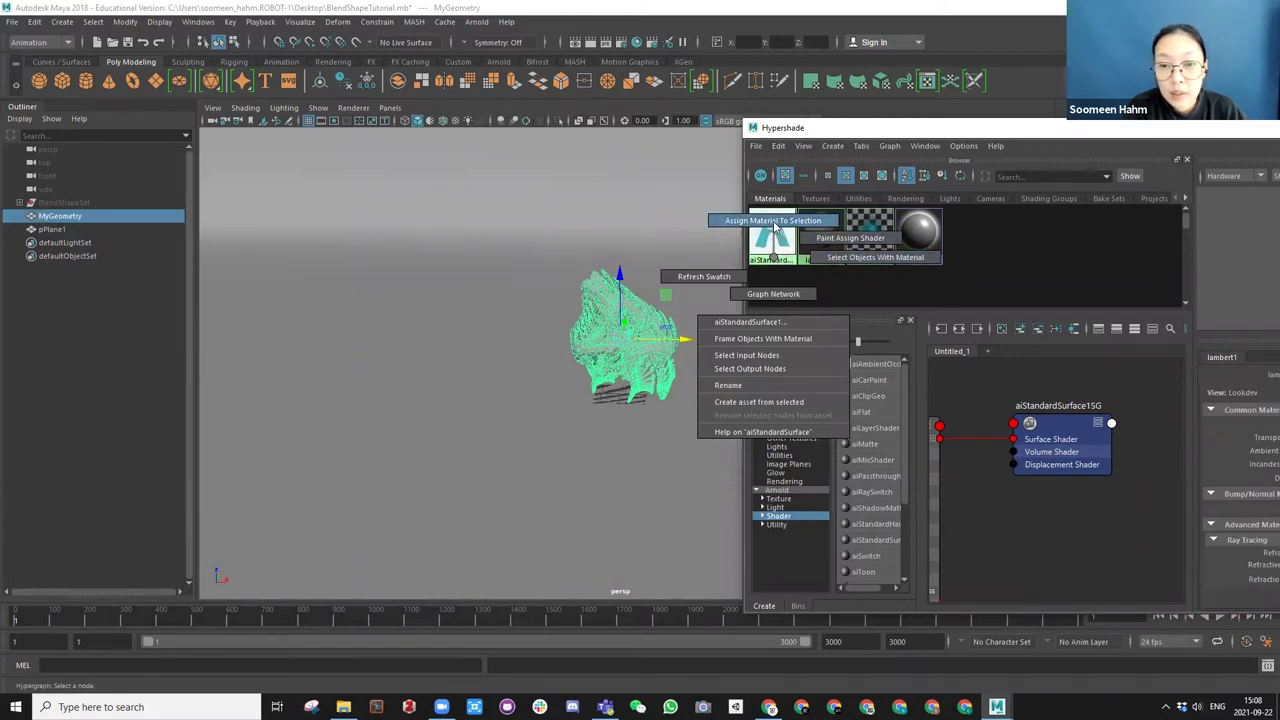
pyautogui.click(864, 104)
pyautogui.moveTo(876, 133); pyautogui.dragTo(261, 117)
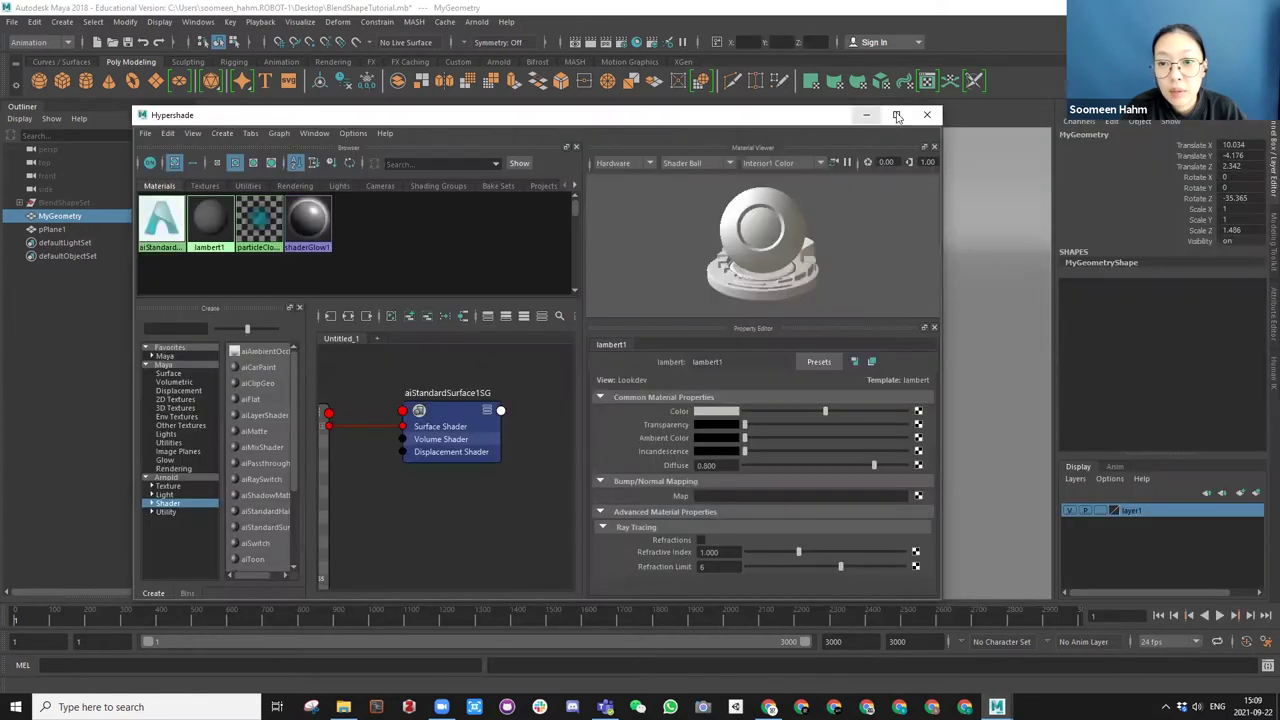
pyautogui.click(925, 114)
# Open the Attribute Editor for MyGeometry, widen it, and show the aiStandardSurface1 attributes.
pyautogui.keyDown('alt'); pyautogui.moveTo(611, 347); pyautogui.dragTo(680, 339); pyautogui.keyUp('alt')
pyautogui.moveTo(680, 339)
pyautogui.mouseDown(button='right')
pyautogui.moveTo(680, 707)
pyautogui.moveTo(745, 705)
pyautogui.moveTo(782, 683)
pyautogui.mouseUp(button='right')
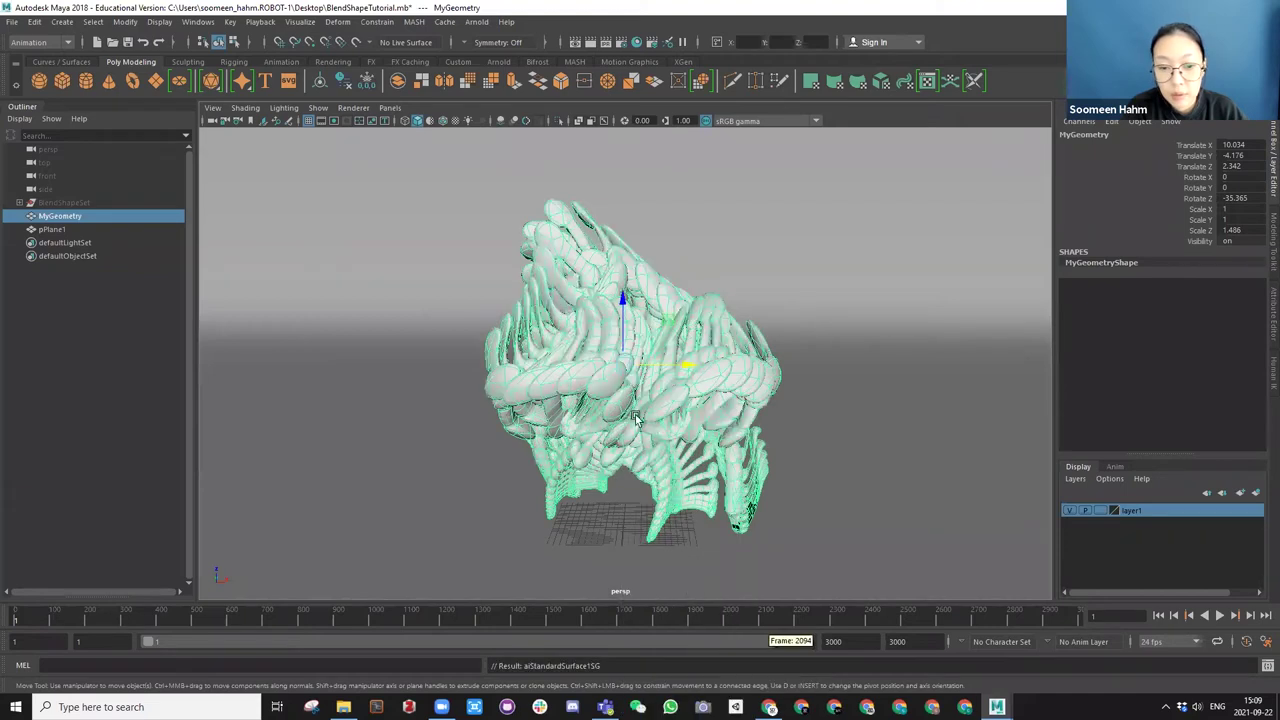
pyautogui.scroll(-3, 575, 345)
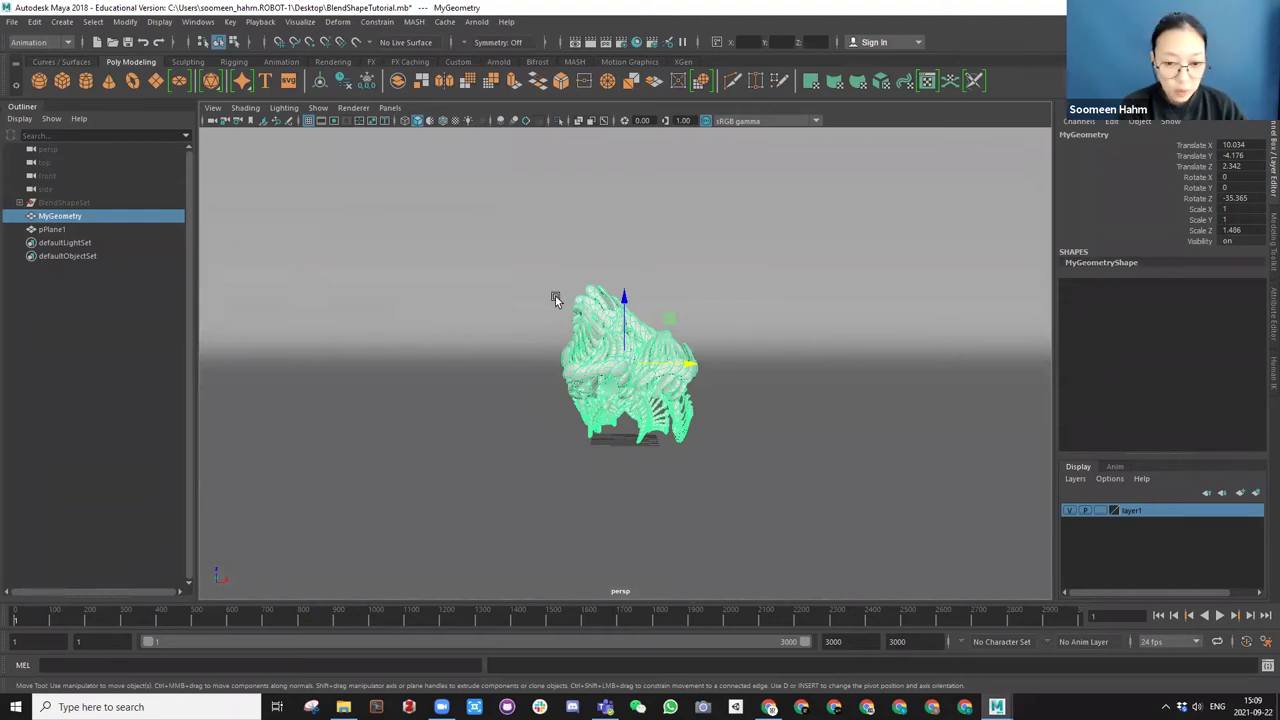
pyautogui.hotkey('ctrl', 'a')
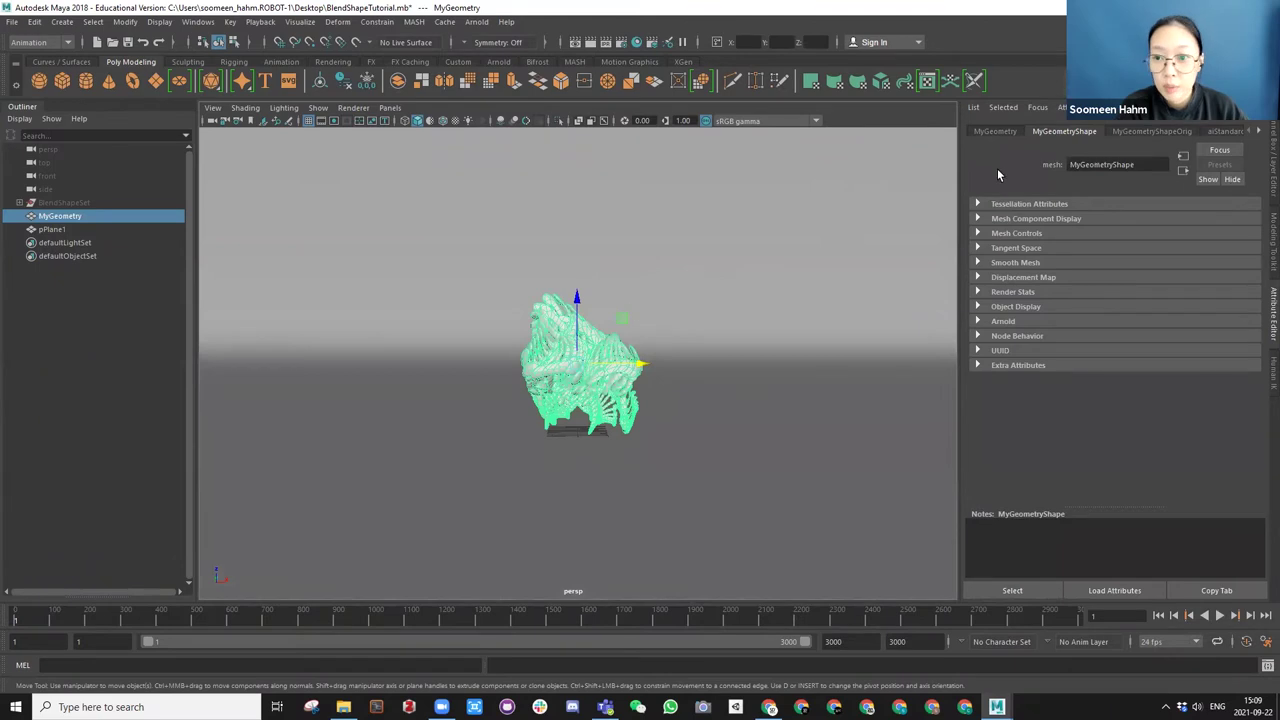
pyautogui.moveTo(963, 172); pyautogui.dragTo(832, 172)
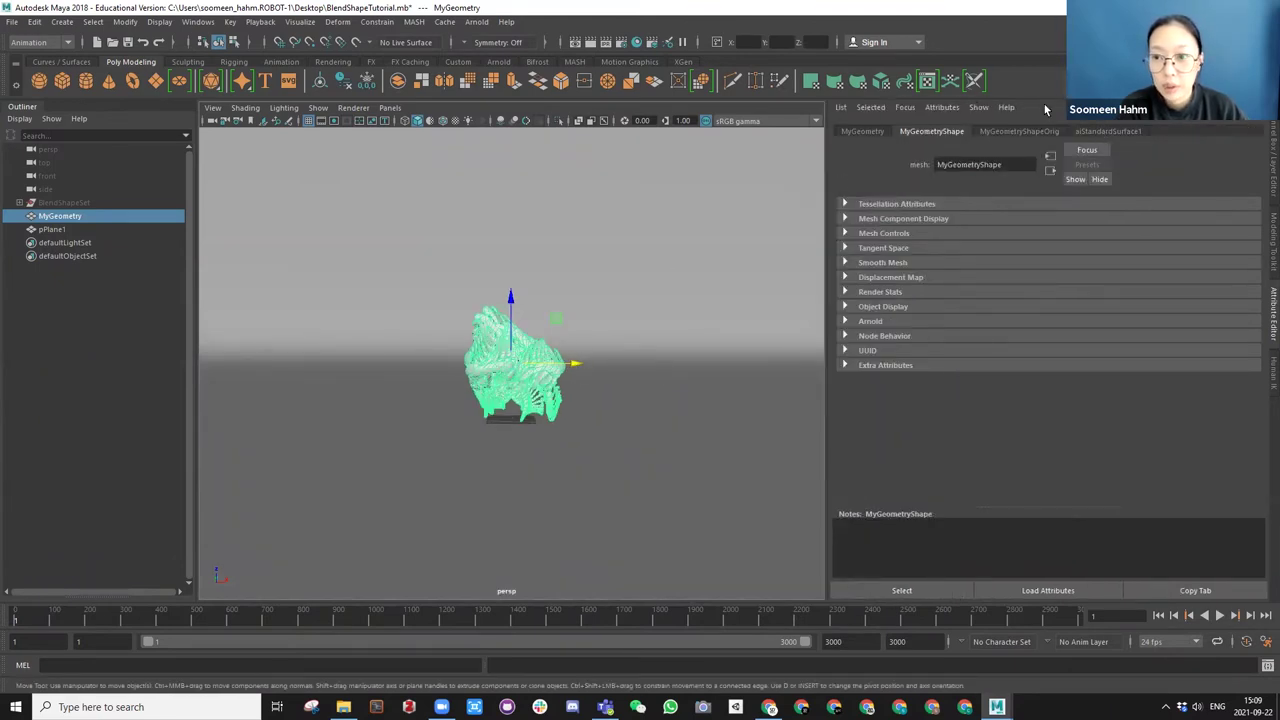
pyautogui.click(1105, 132)
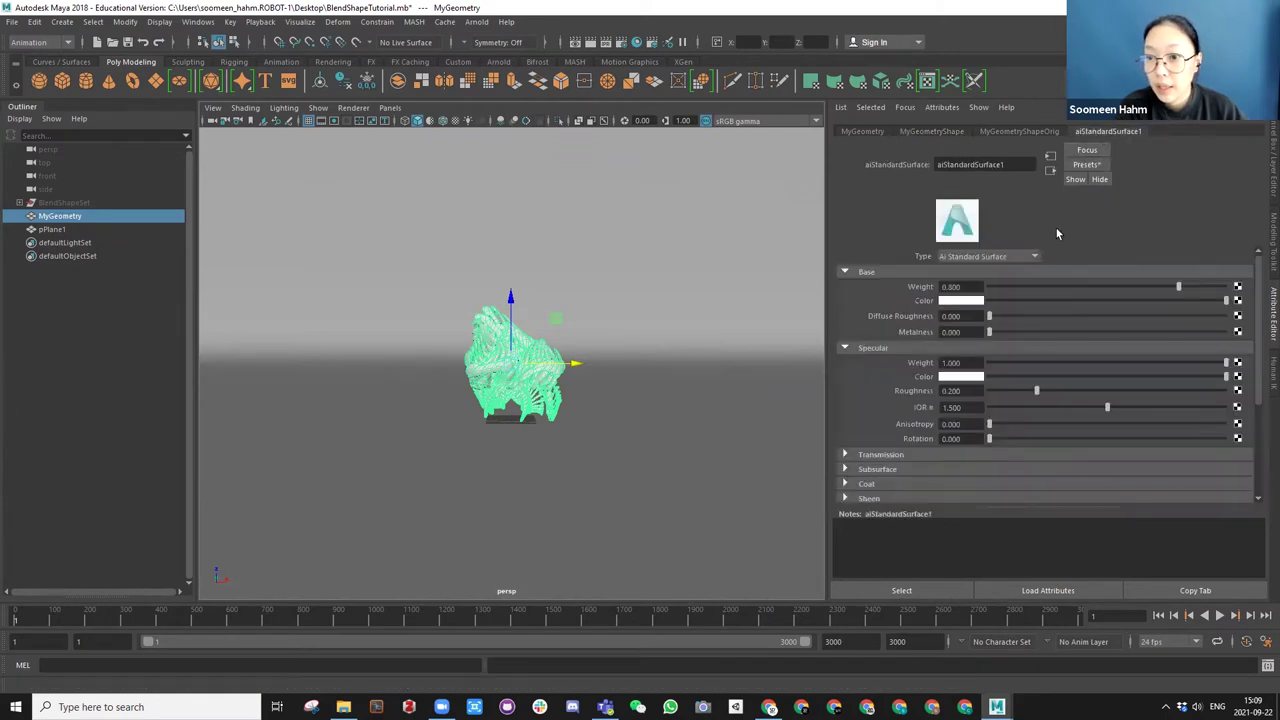
# Set the Base color of aiStandardSurface1 to a dark red with HSV 357.57, 1.000, 0.181.
pyautogui.click(960, 301)
pyautogui.moveTo(1022, 340); pyautogui.dragTo(1036, 326)
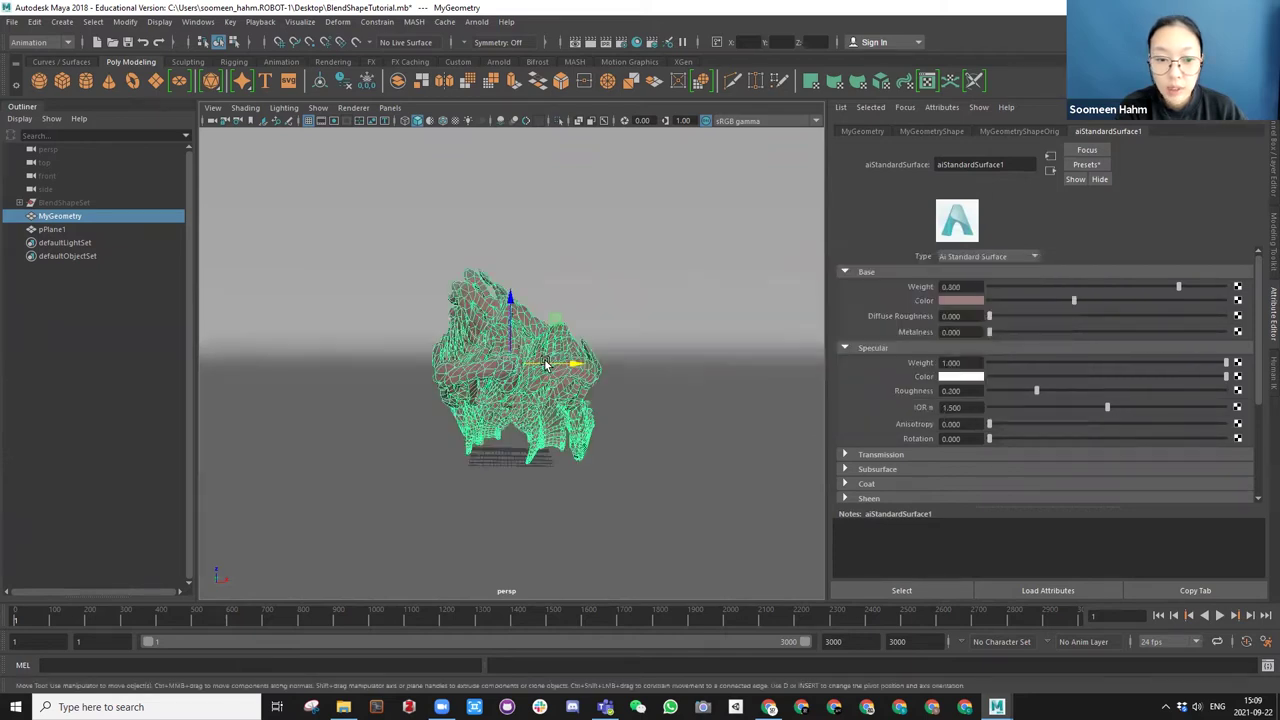
pyautogui.scroll(3, 545, 365)
pyautogui.click(958, 300)
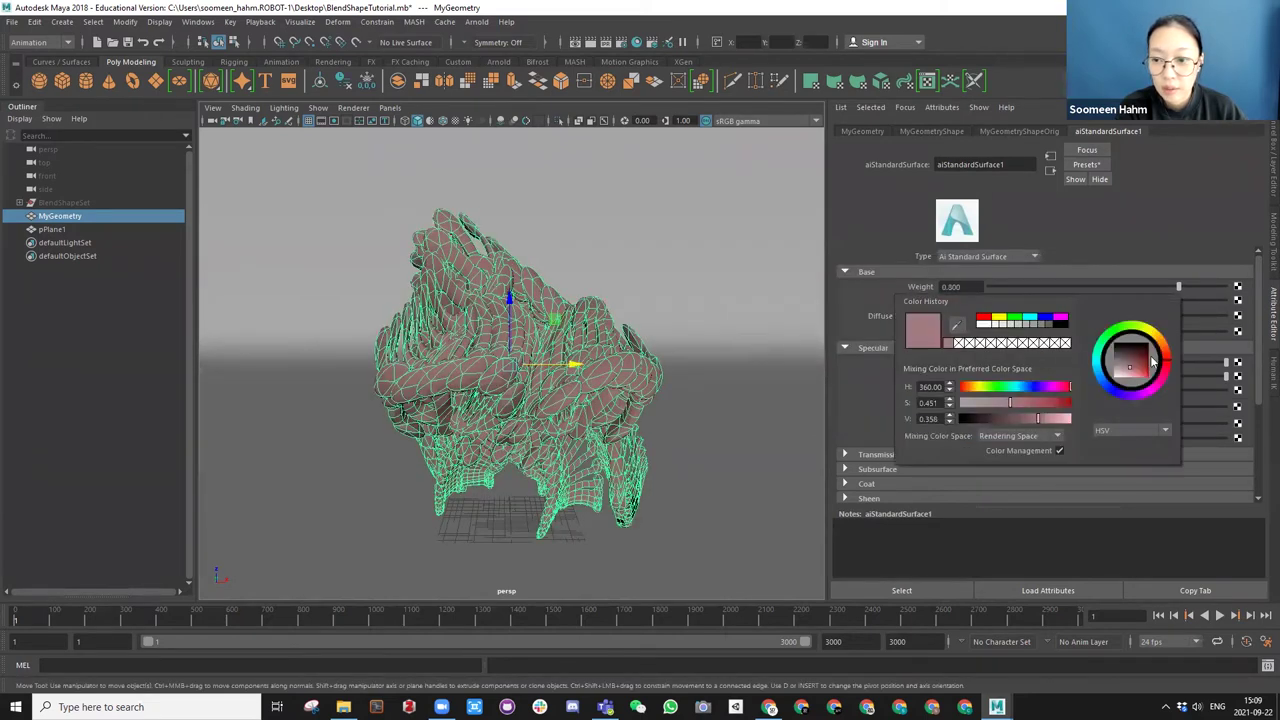
pyautogui.moveTo(1134, 372); pyautogui.dragTo(1151, 378)
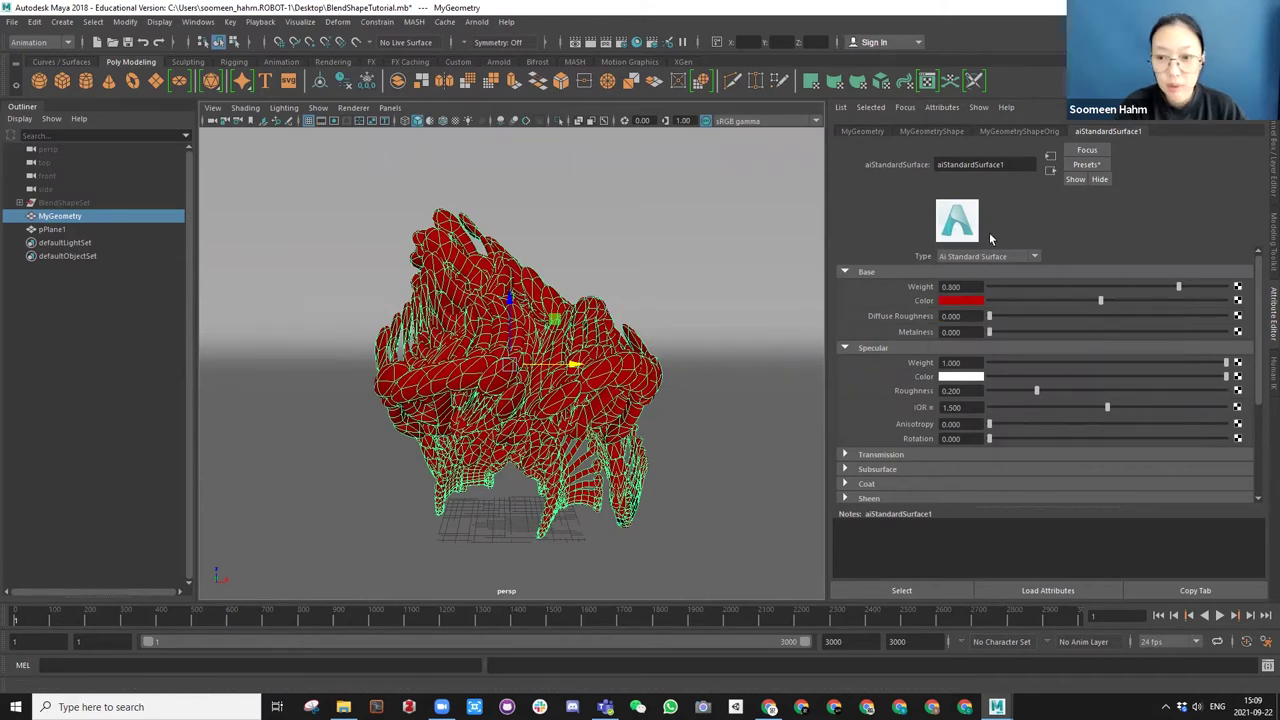
pyautogui.click(958, 301)
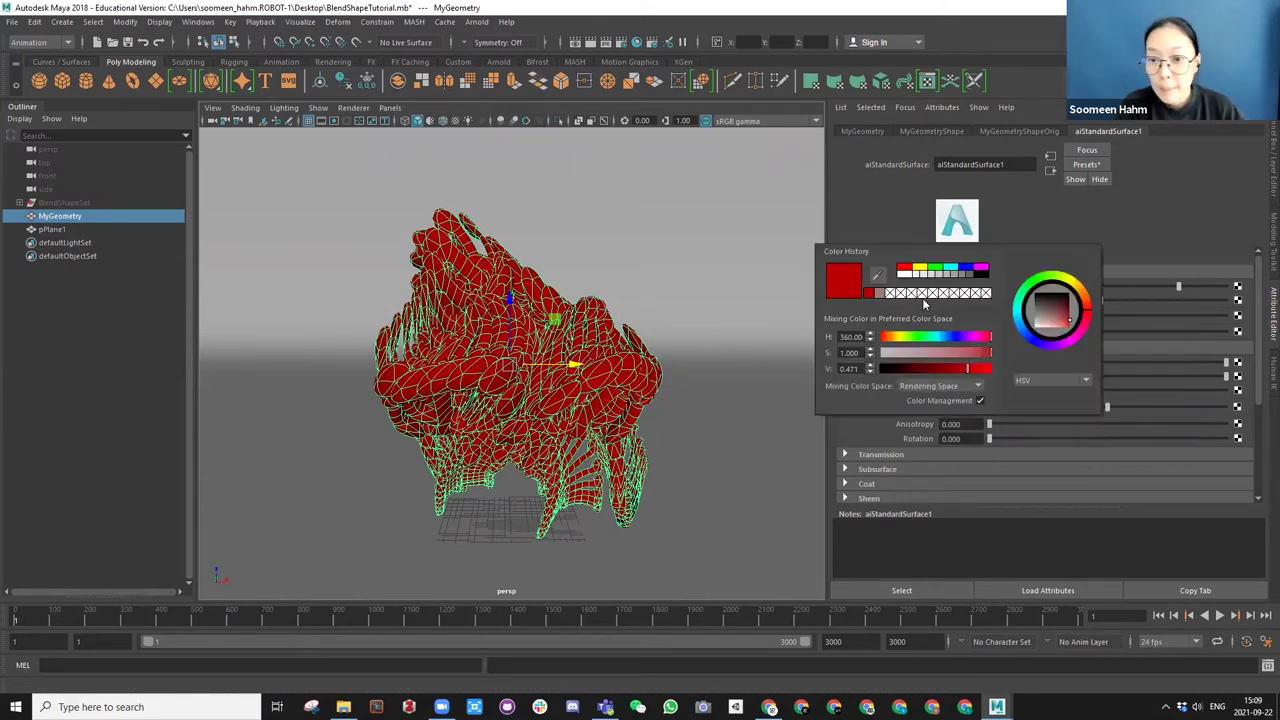
pyautogui.moveTo(1056, 320); pyautogui.dragTo(1072, 312)
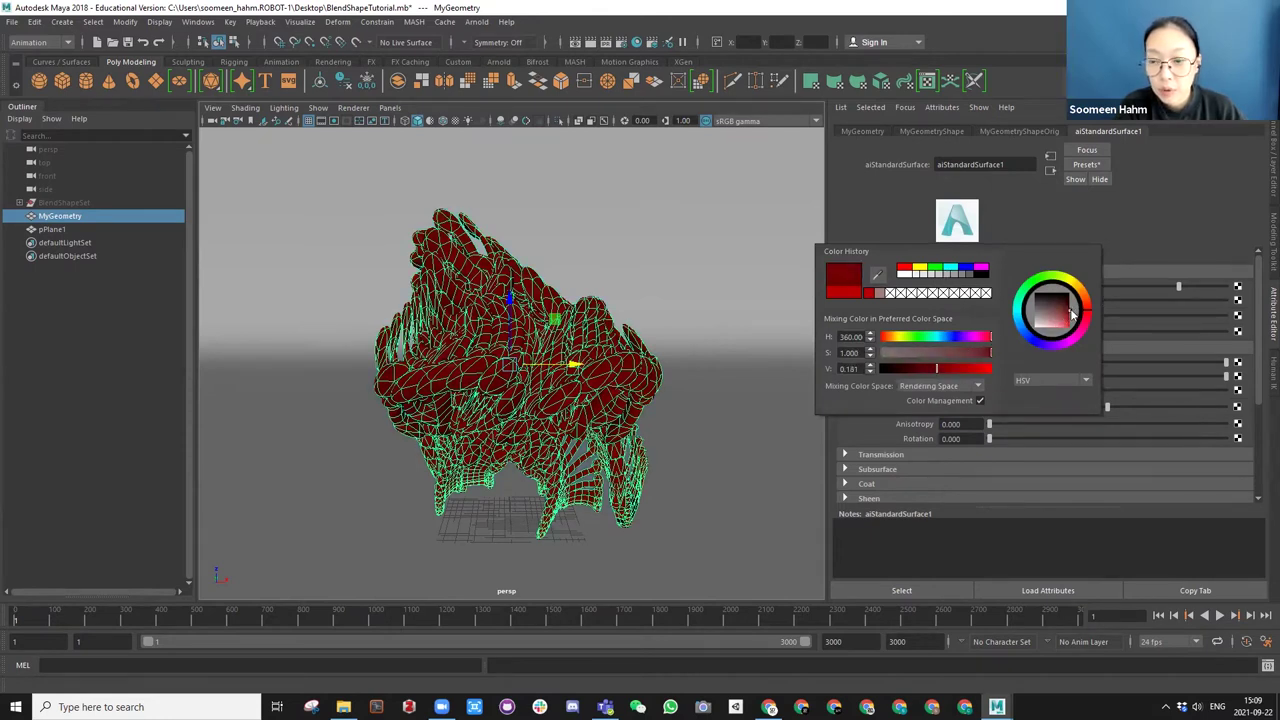
pyautogui.moveTo(1085, 300); pyautogui.dragTo(1086, 314)
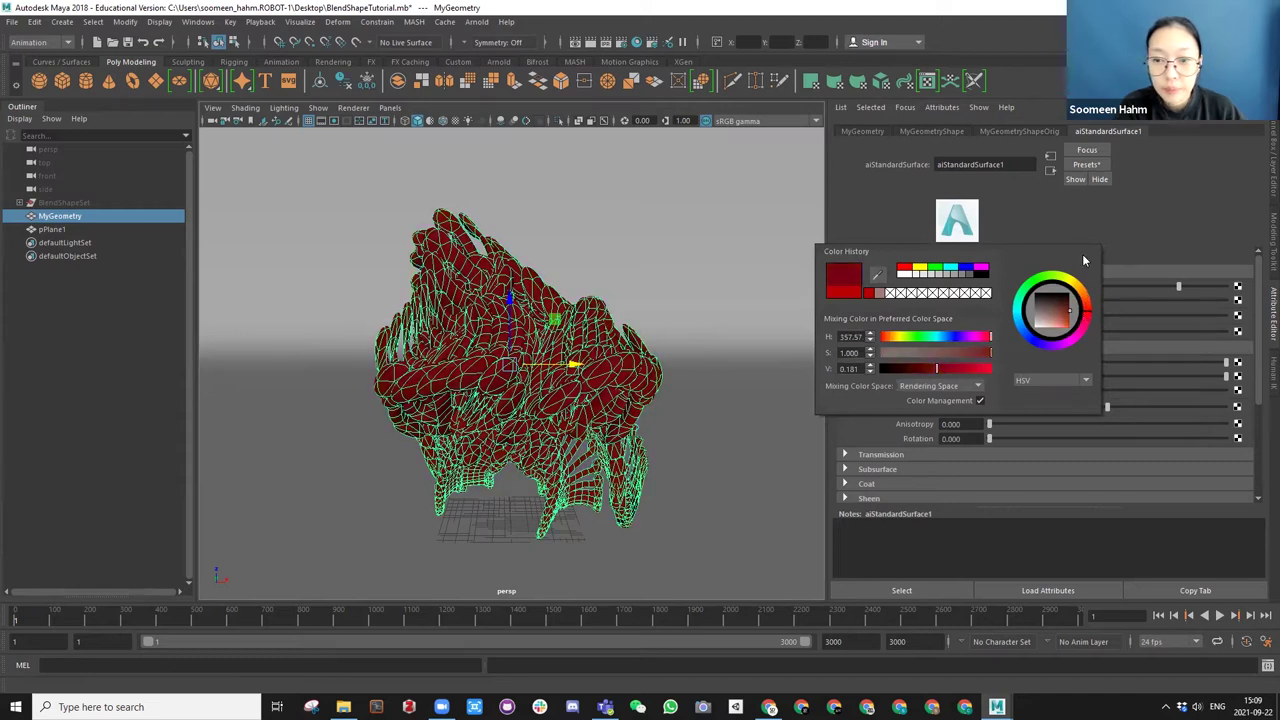
# Compare the attributes of the backdrop plane and MyGeometry by selecting each, leaving the backdrop plane selected.
pyautogui.scroll(-5, 612, 332)
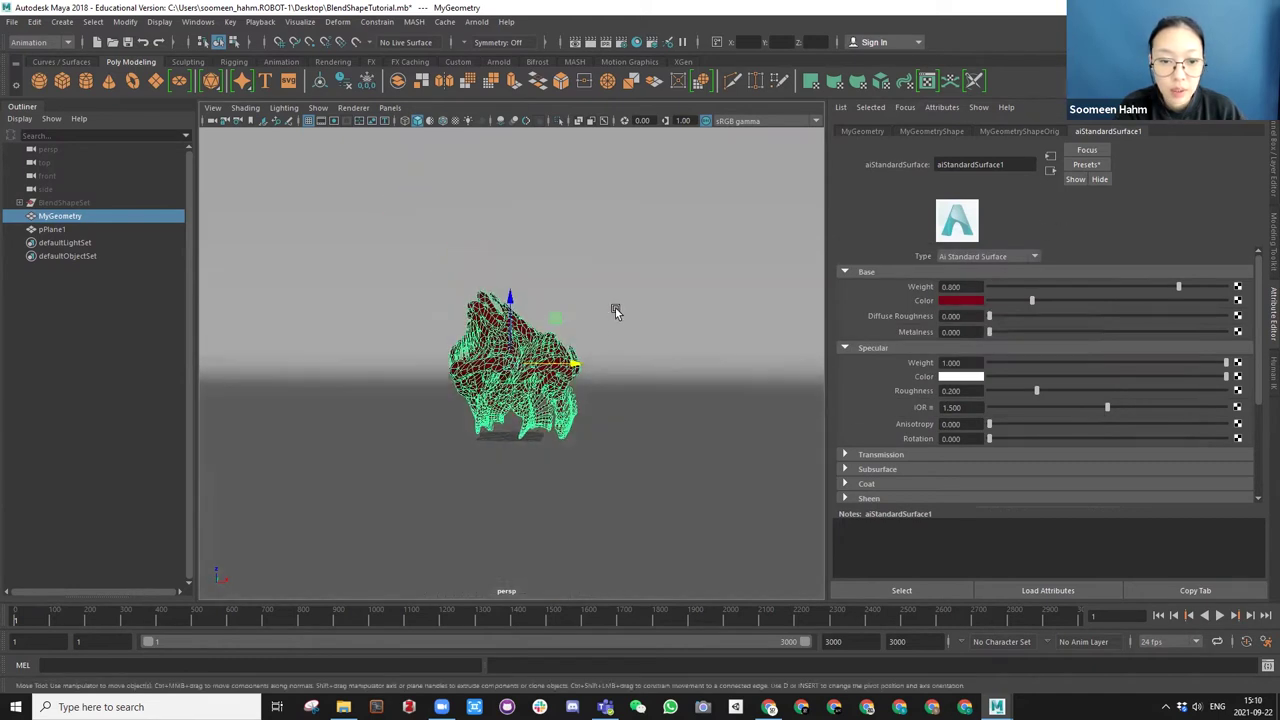
pyautogui.click(614, 313)
pyautogui.keyDown('alt'); pyautogui.moveTo(614, 313); pyautogui.dragTo(617, 357); pyautogui.keyUp('alt')
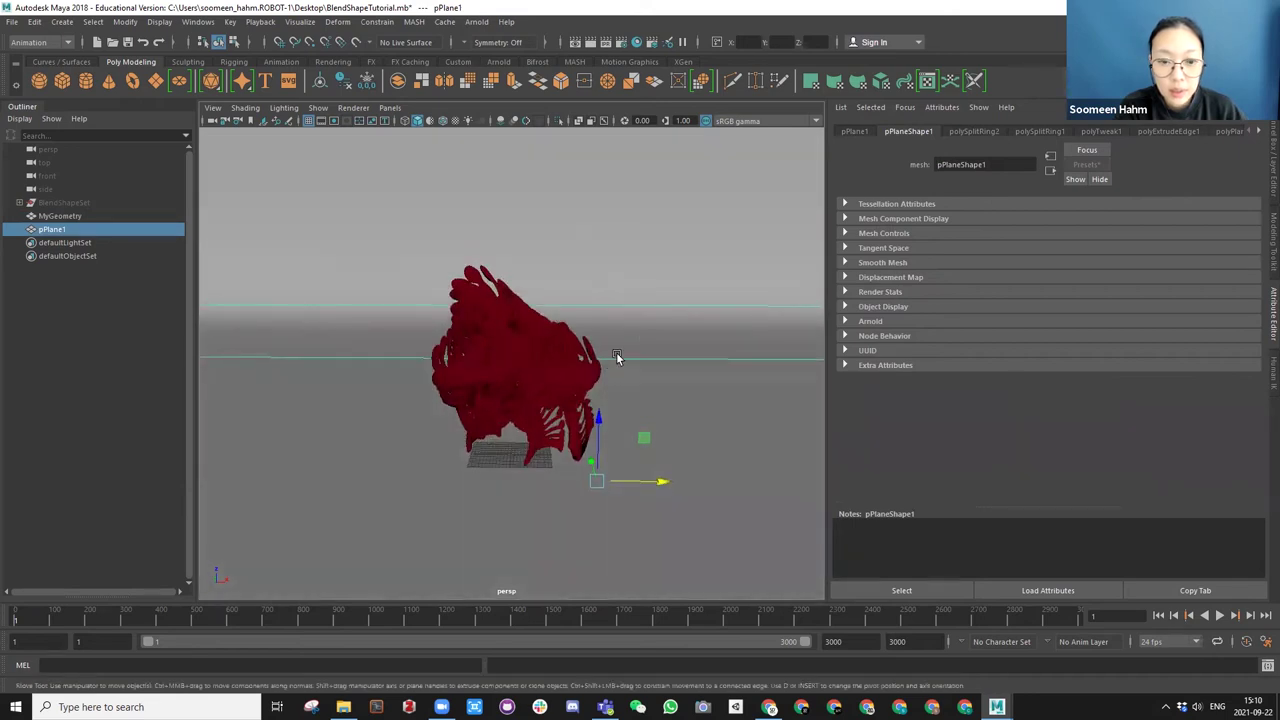
pyautogui.keyDown('alt'); pyautogui.moveTo(689, 340); pyautogui.dragTo(590, 379); pyautogui.keyUp('alt')
pyautogui.click(590, 379)
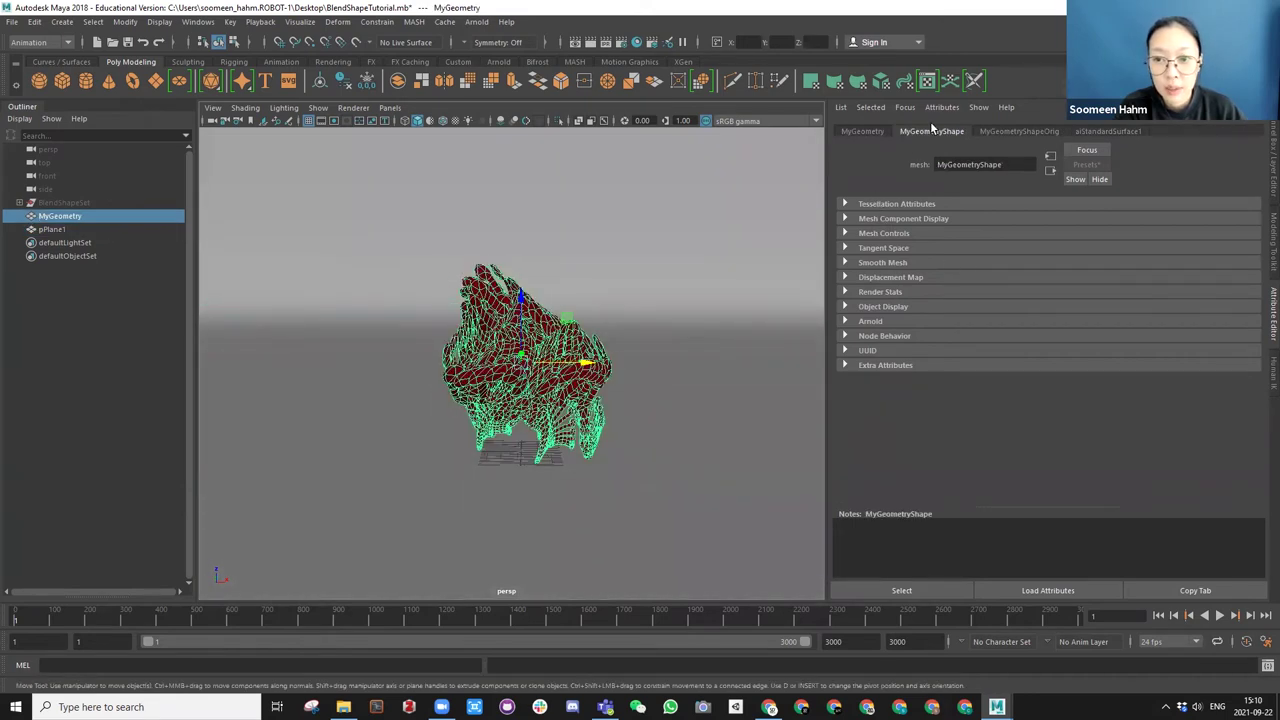
pyautogui.click(634, 295)
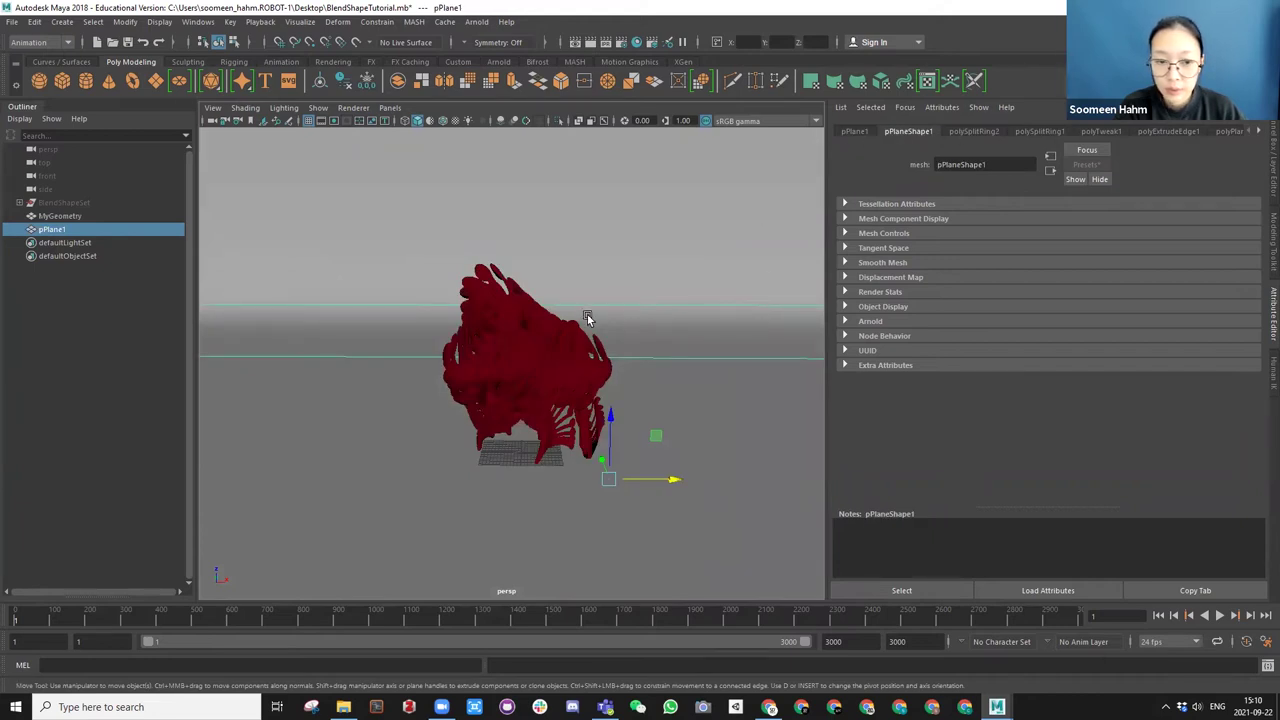
pyautogui.scroll(4, 637, 290)
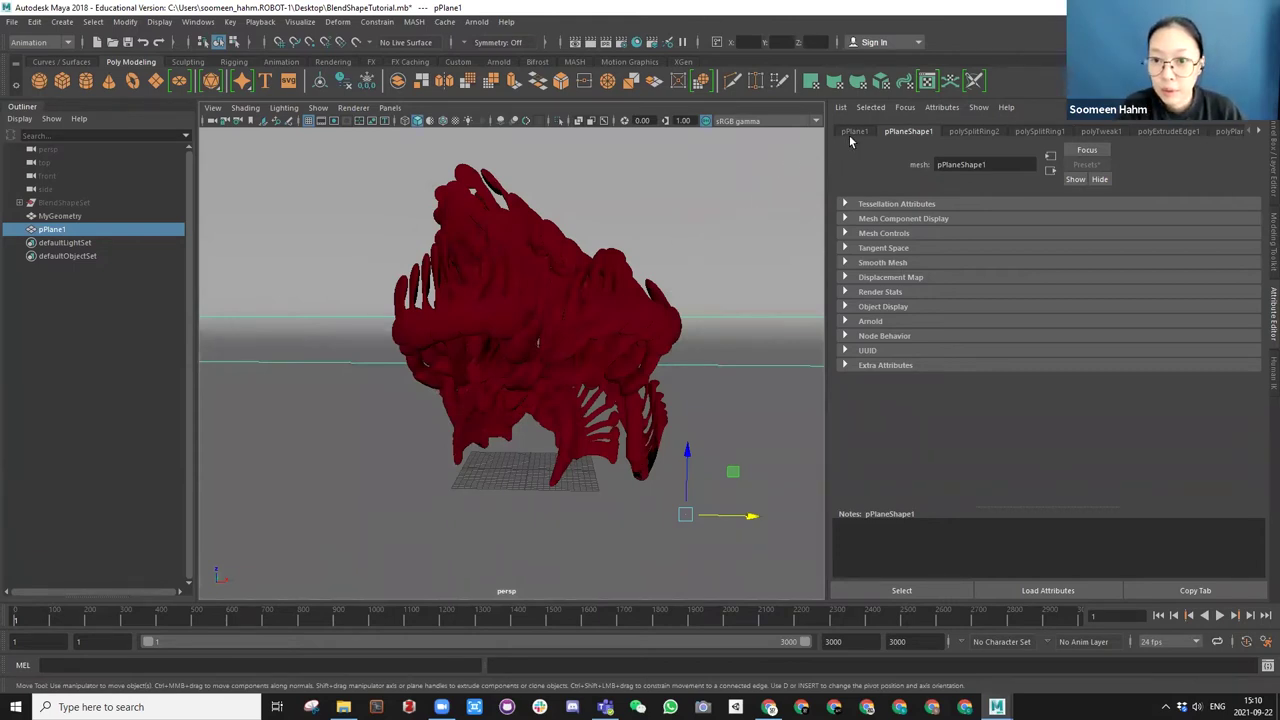
# Create a new aiStandardSurface material from the Arnold shaders and assign it to the backdrop pPlane1.
pyautogui.scroll(-2, 342, 399)
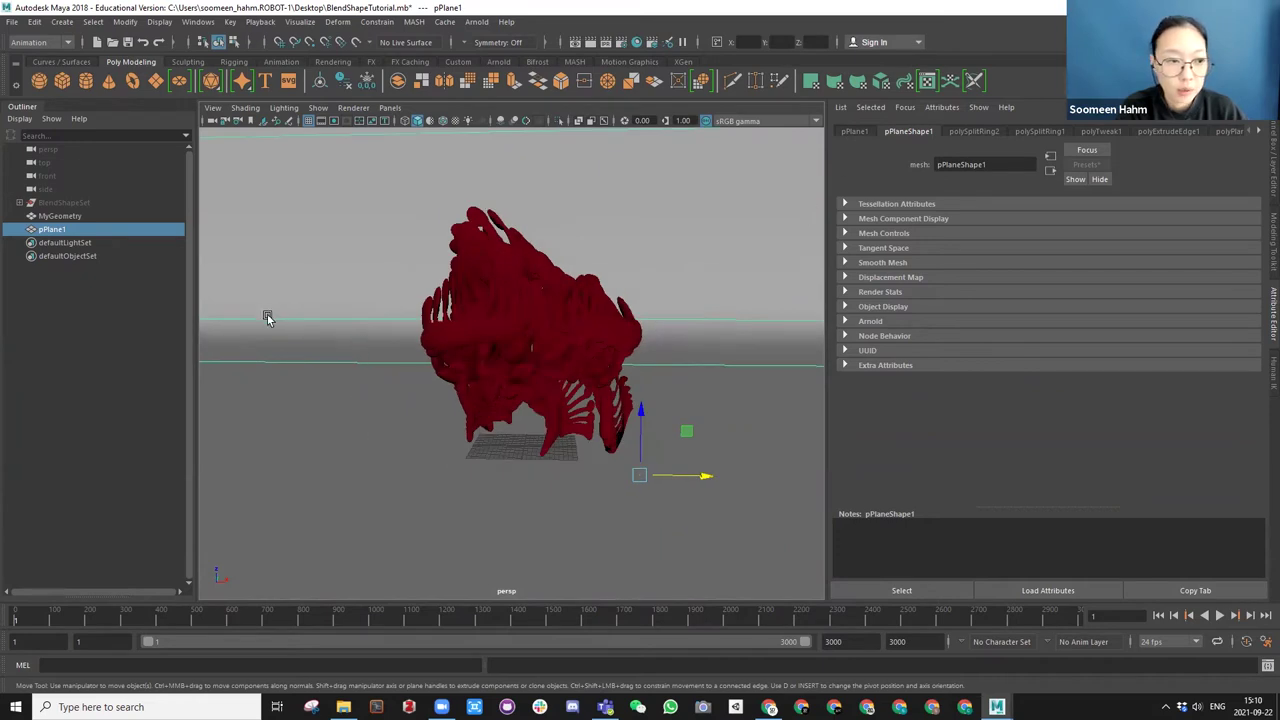
pyautogui.rightClick(356, 339)
pyautogui.moveTo(350, 696)
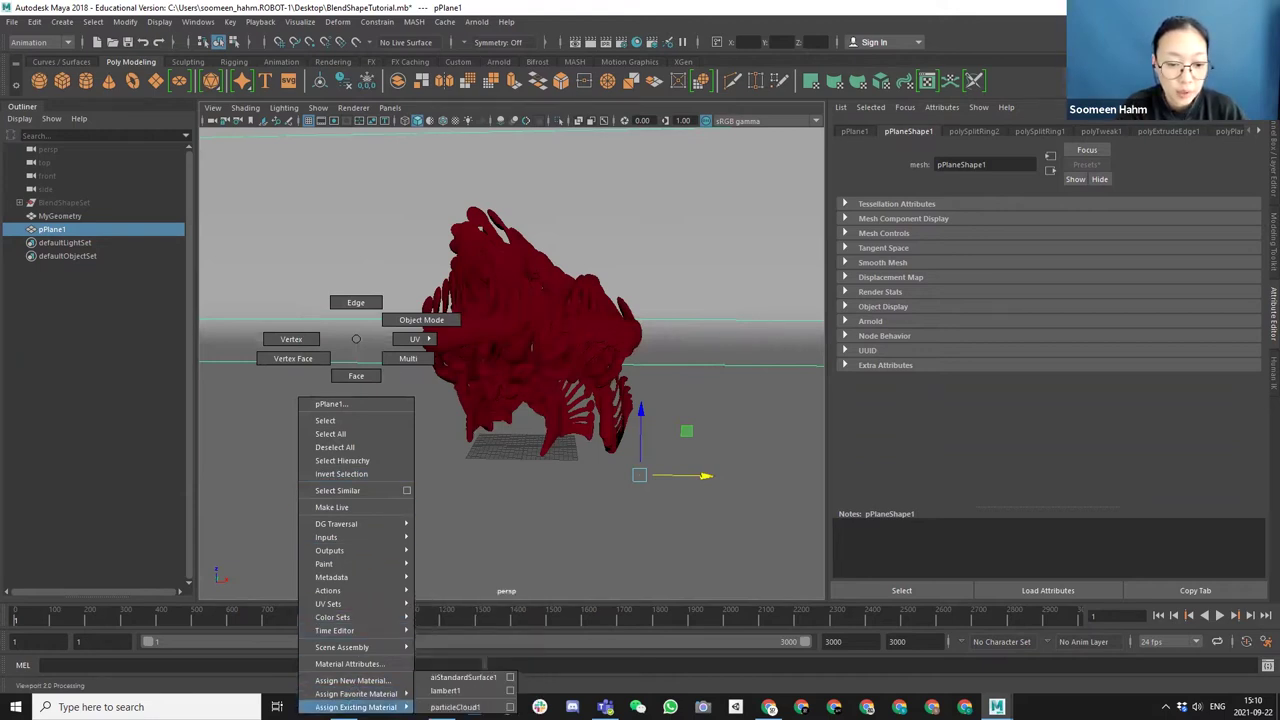
pyautogui.click(354, 682)
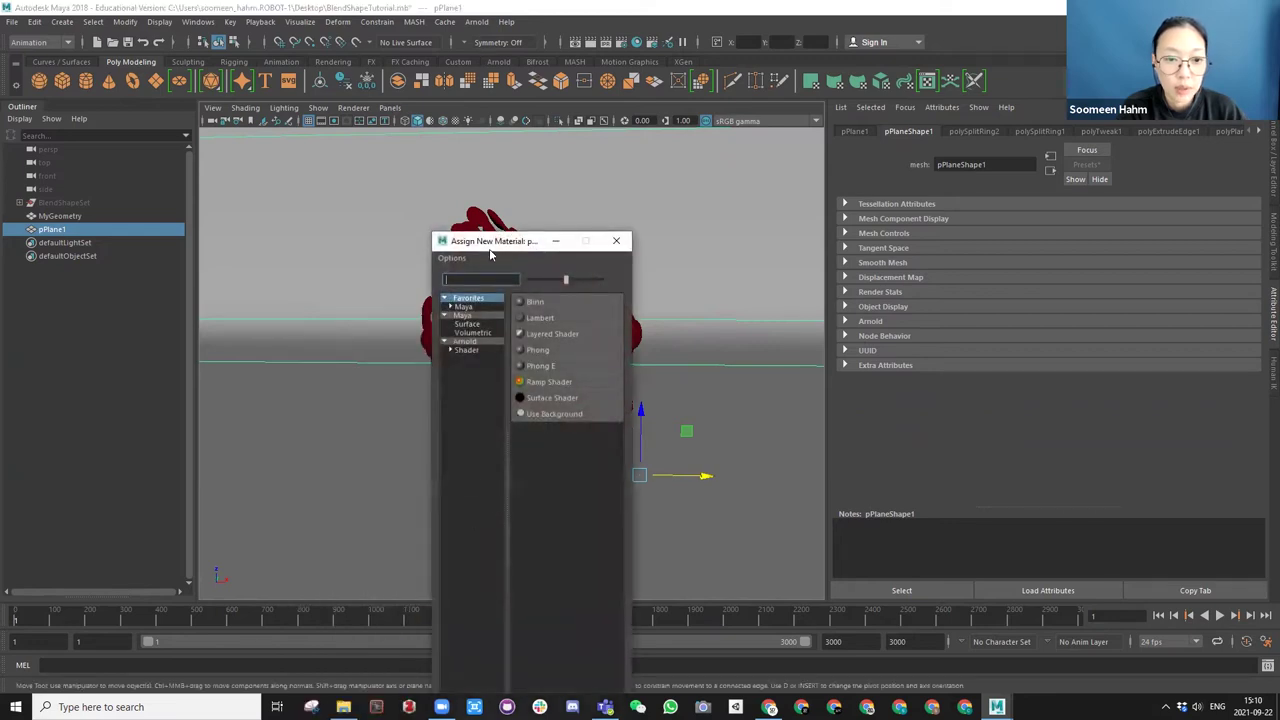
pyautogui.moveTo(489, 246); pyautogui.dragTo(287, 108)
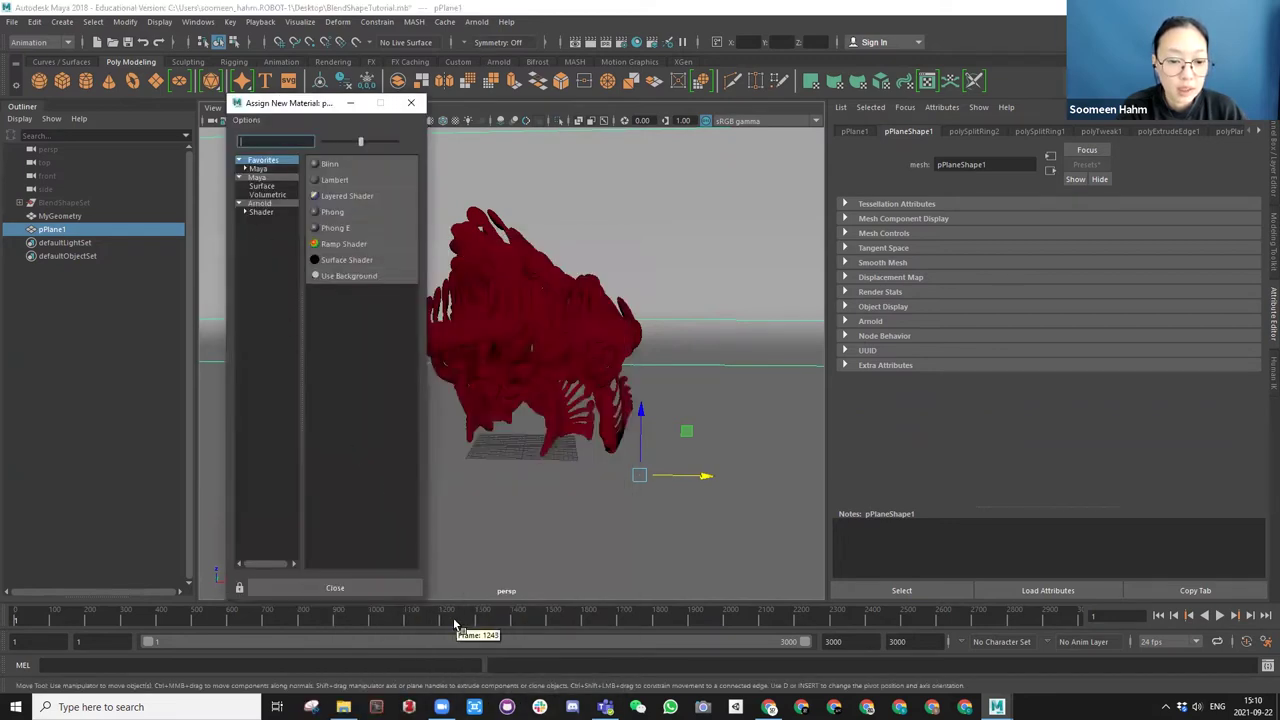
pyautogui.moveTo(422, 603); pyautogui.dragTo(557, 608)
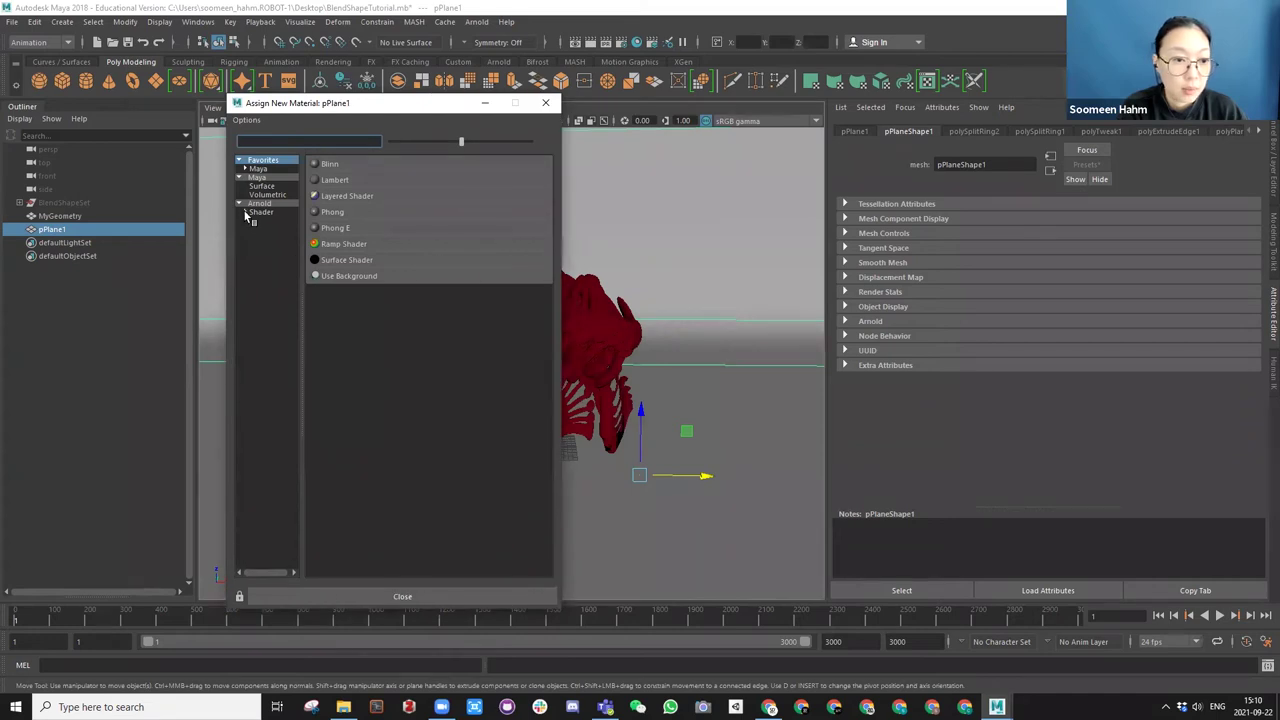
pyautogui.click(245, 213)
pyautogui.click(257, 204)
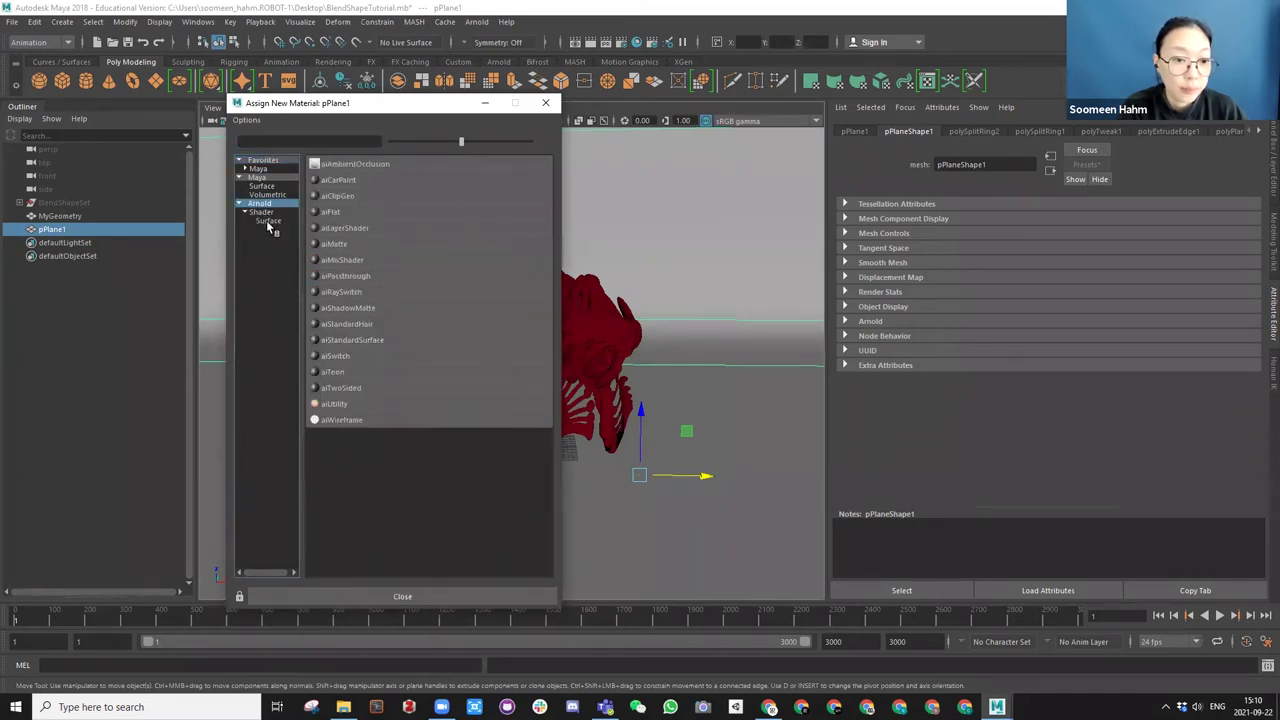
pyautogui.click(345, 339)
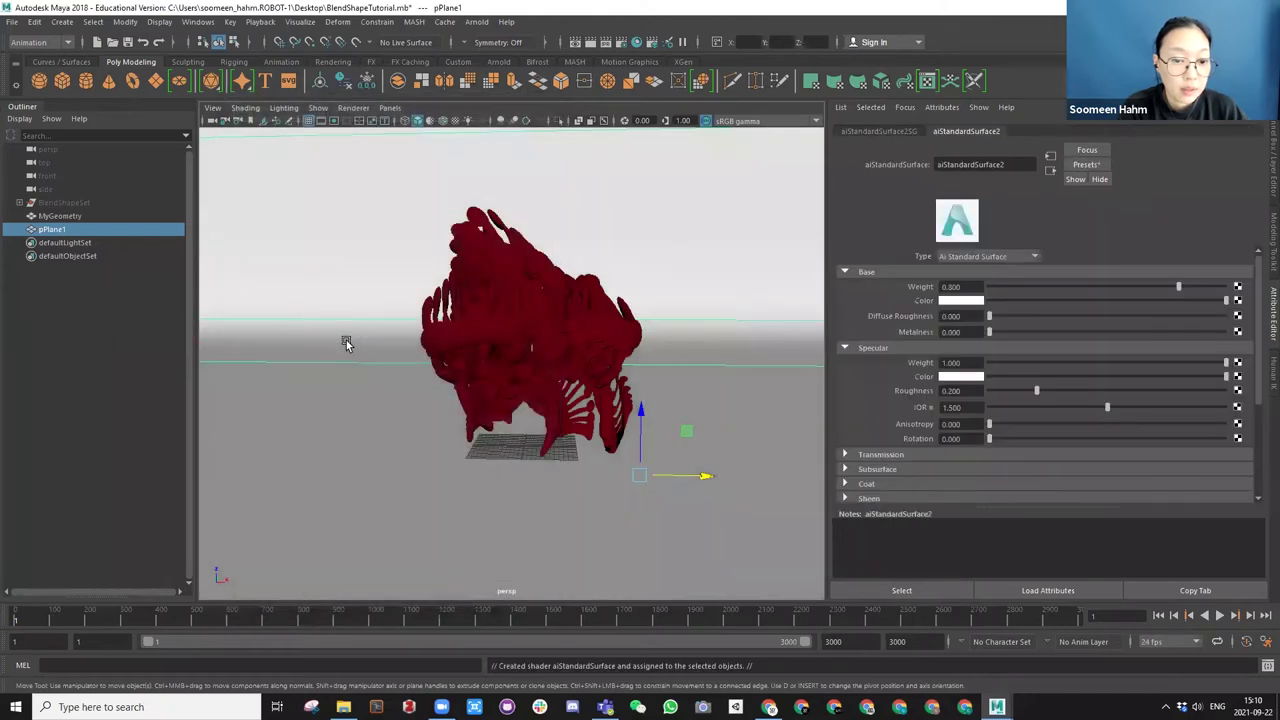
# Rename the backdrop's material to aiStandardSurface_ground.
pyautogui.click(1011, 165)
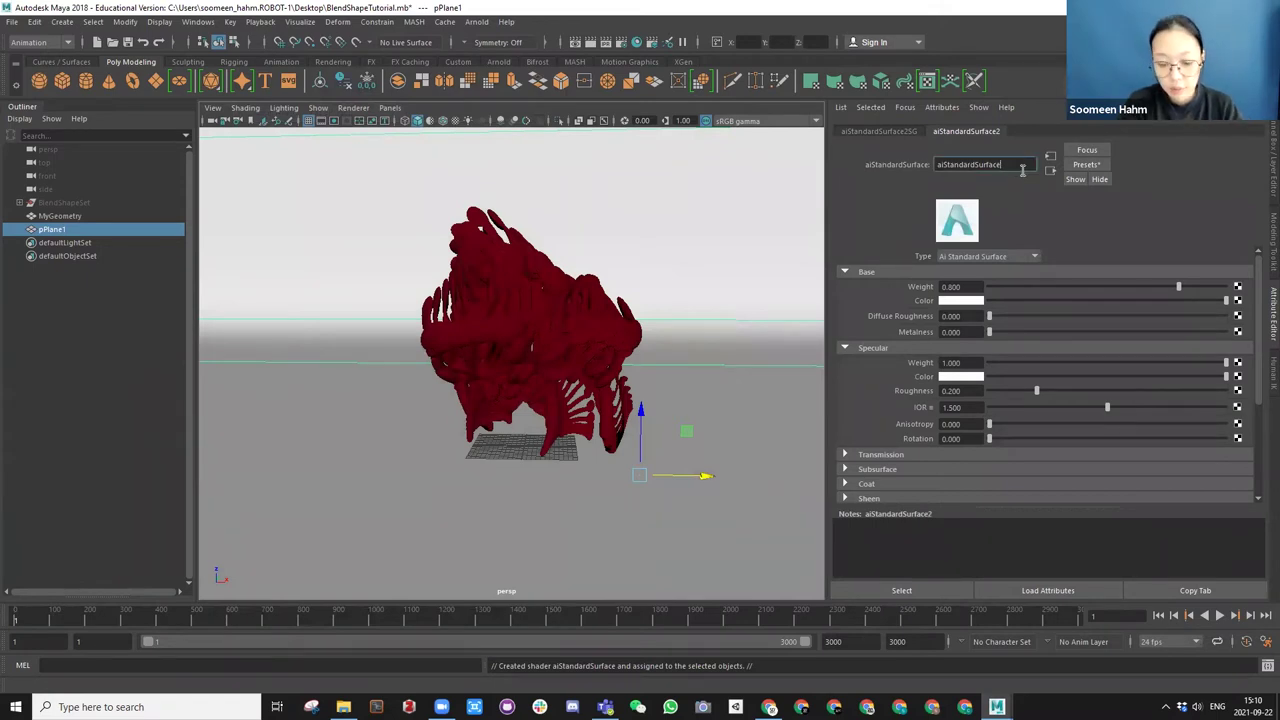
pyautogui.write('_ground')
pyautogui.press('Return')
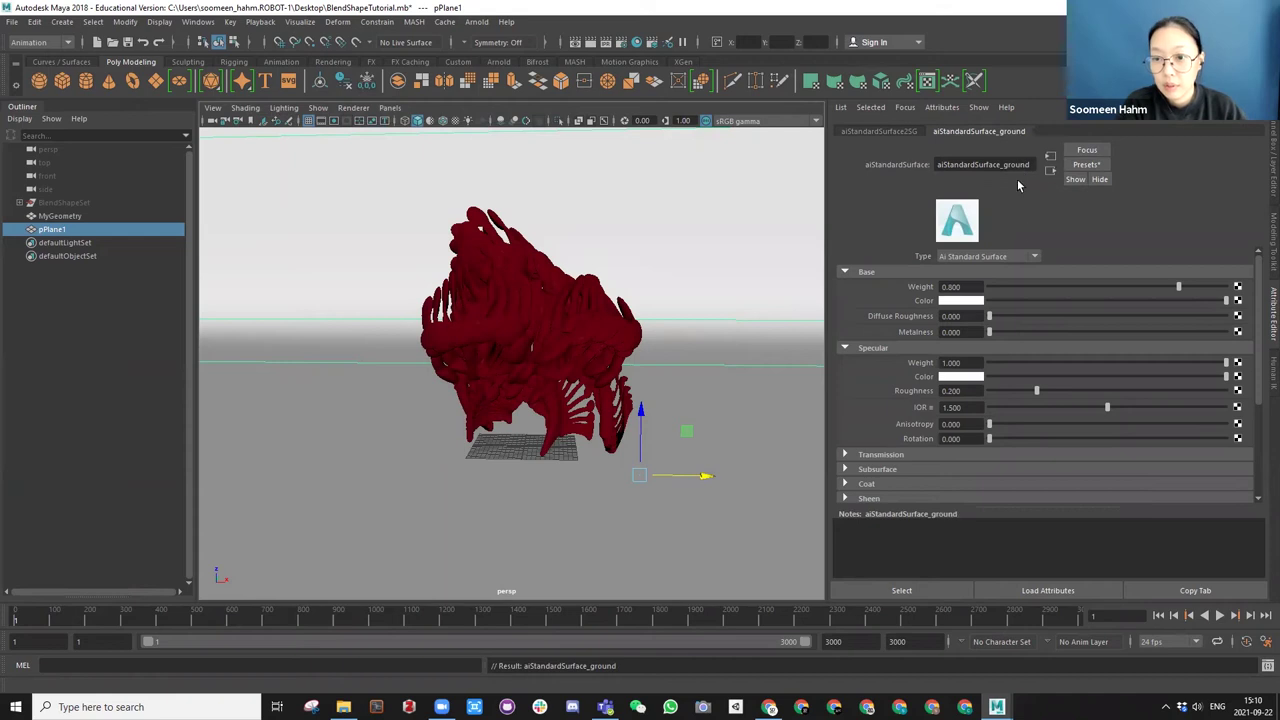
# Darken the Base color of aiStandardSurface_ground from white to a light grey.
pyautogui.click(940, 304)
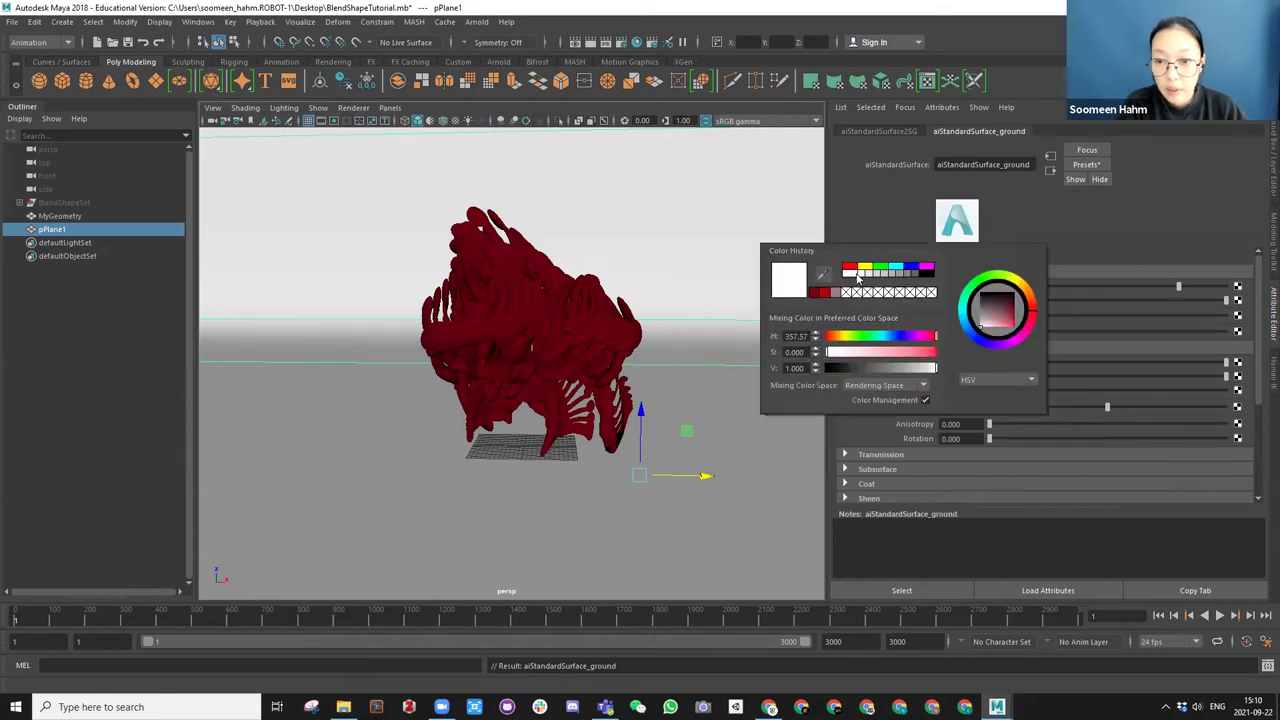
pyautogui.moveTo(917, 369); pyautogui.dragTo(914, 370)
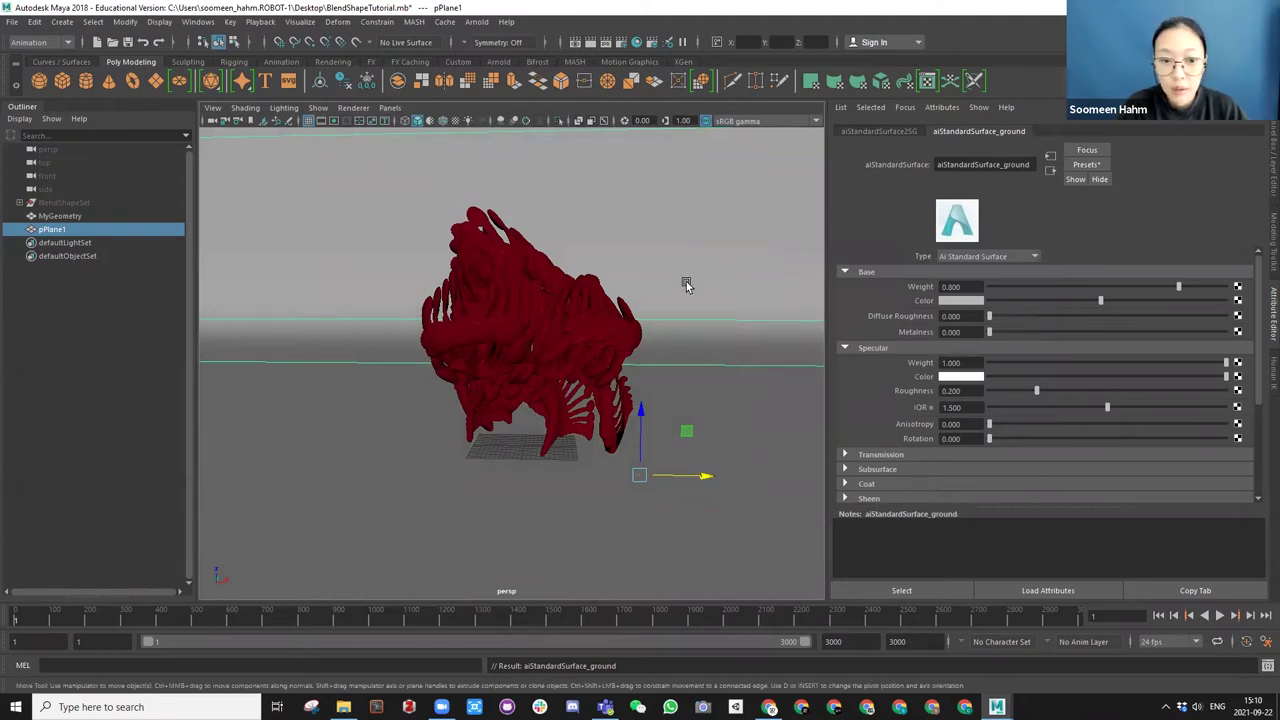
pyautogui.keyDown('alt'); pyautogui.moveTo(686, 283); pyautogui.dragTo(690, 284); pyautogui.keyUp('alt')
# Select MyGeometry and rename its red material to aiStandardSurface_red, leaving the Attribute Editor narrowed.
pyautogui.moveTo(829, 249); pyautogui.dragTo(962, 249)
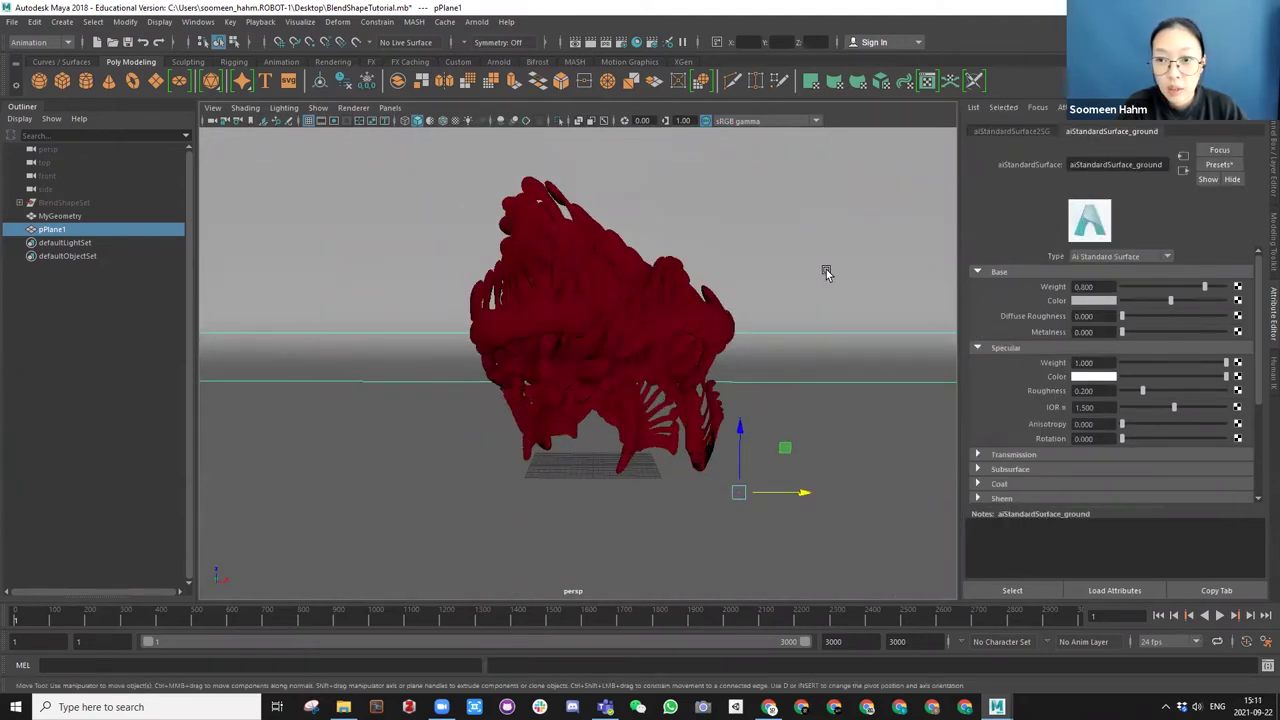
pyautogui.click(601, 321)
pyautogui.moveTo(956, 191); pyautogui.dragTo(866, 191)
pyautogui.click(1146, 131)
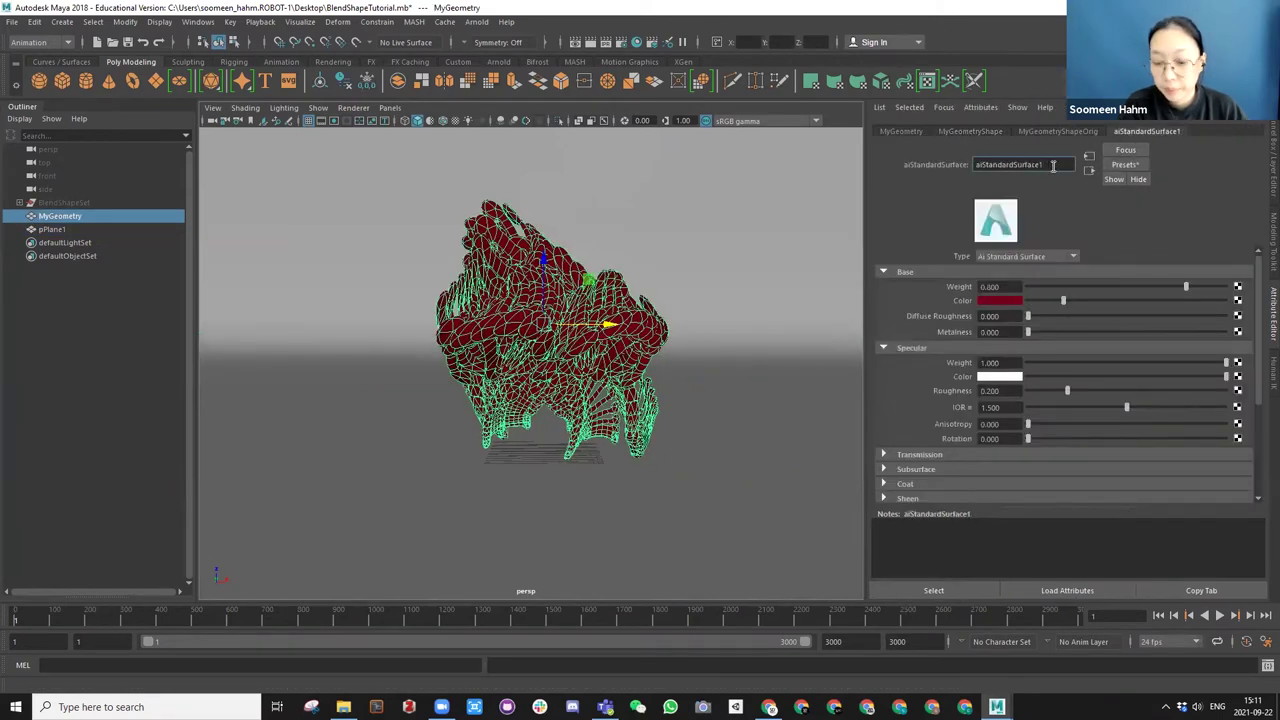
pyautogui.write('d')
pyautogui.press('Return')
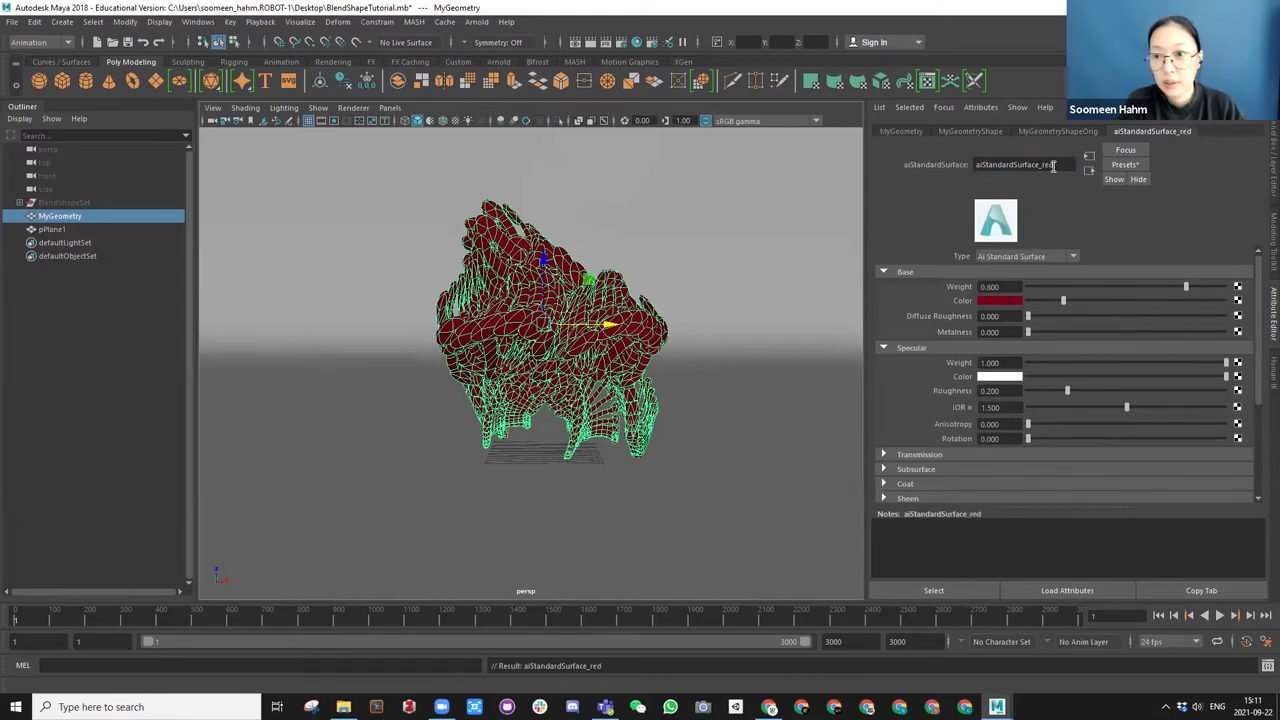
pyautogui.moveTo(866, 196); pyautogui.dragTo(960, 220)
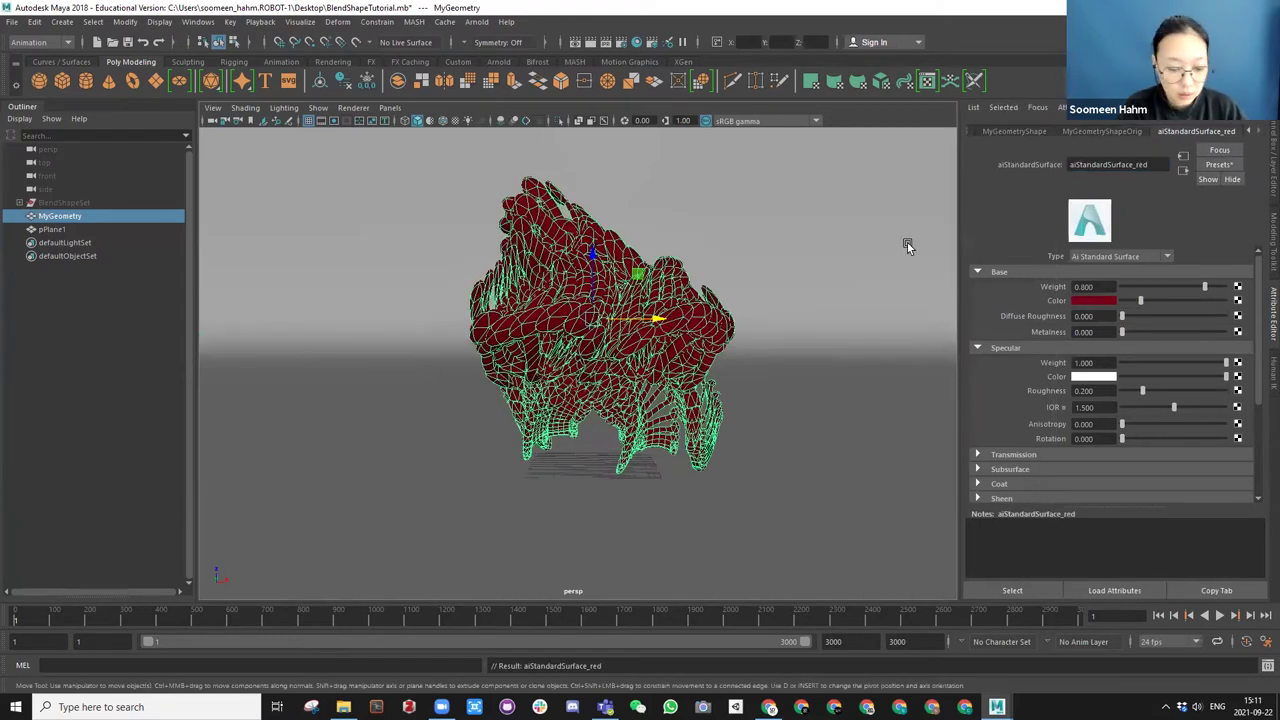
# Frame MyGeometry in front of the backdrop in the perspective view and open the Arnold RenderView.
pyautogui.keyDown('alt'); pyautogui.moveTo(578, 425); pyautogui.dragTo(582, 388); pyautogui.keyUp('alt')
pyautogui.keyDown('alt'); pyautogui.moveTo(598, 272); pyautogui.dragTo(659, 438); pyautogui.keyUp('alt')
pyautogui.press('f')
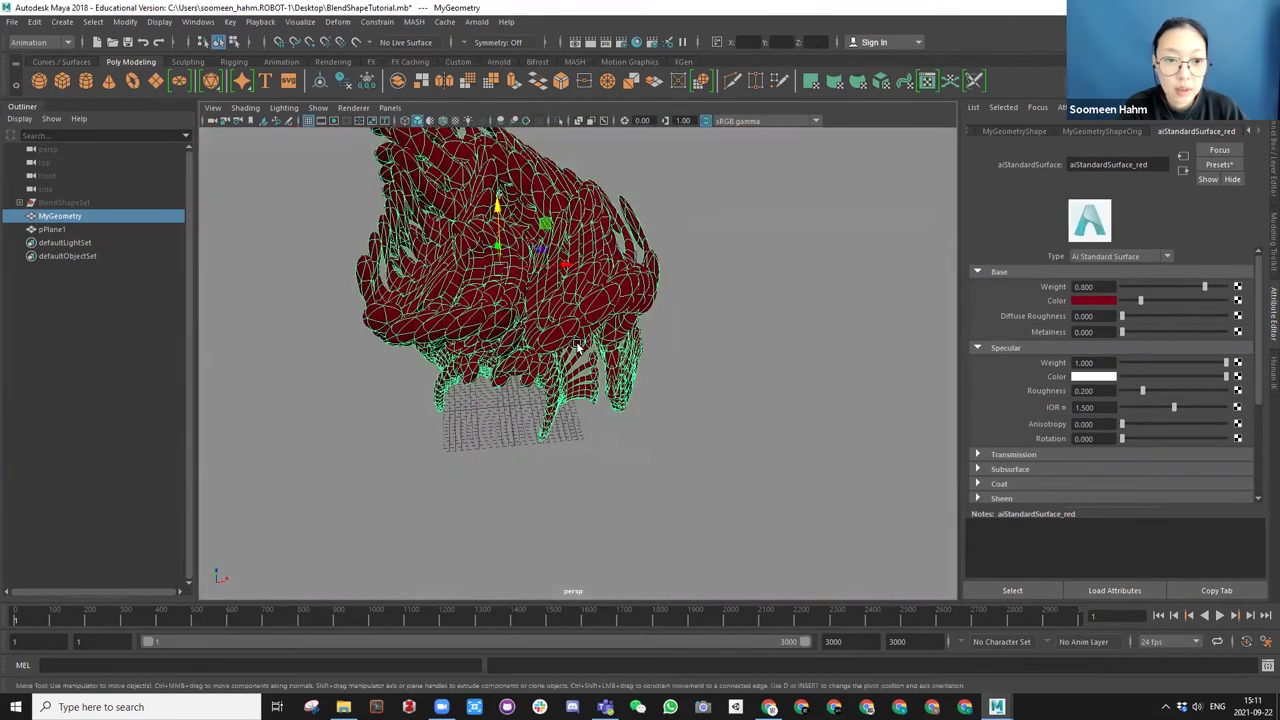
pyautogui.keyDown('alt'); pyautogui.moveTo(577, 347); pyautogui.dragTo(560, 186); pyautogui.keyUp('alt')
pyautogui.keyDown('alt'); pyautogui.moveTo(560, 186); pyautogui.dragTo(478, 27, button='right'); pyautogui.keyUp('alt')
pyautogui.click(477, 22)
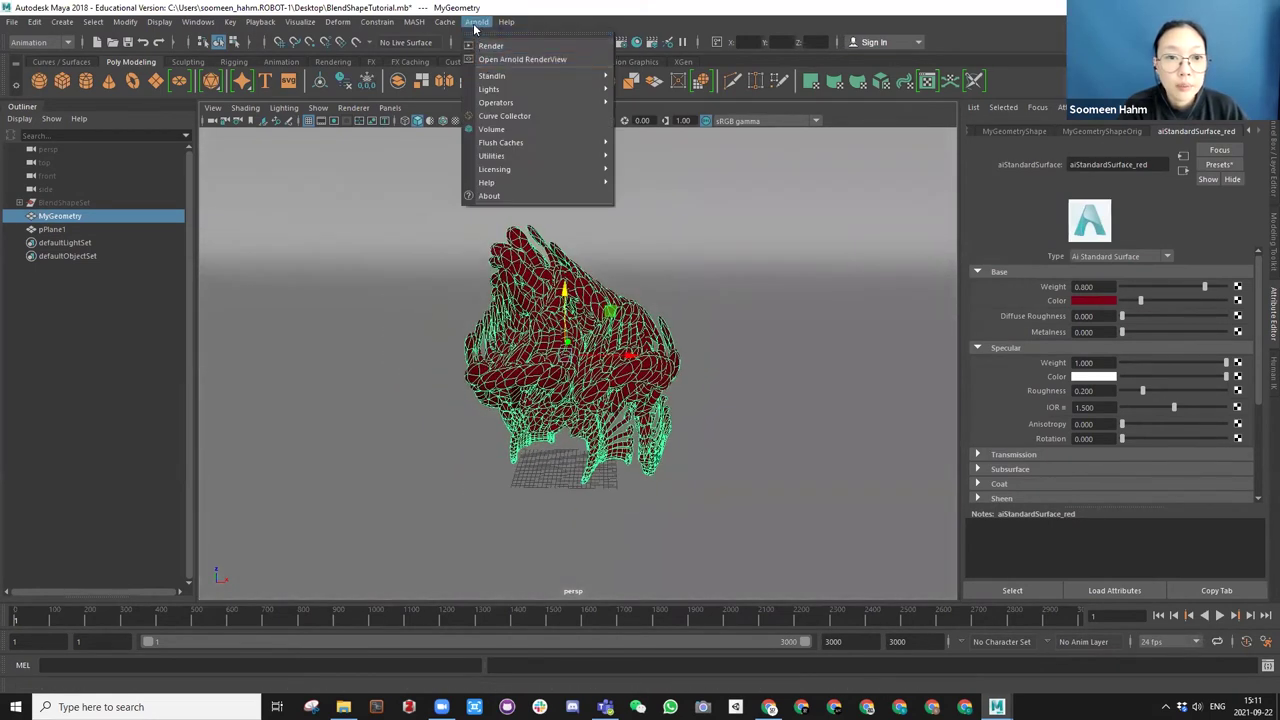
pyautogui.click(492, 59)
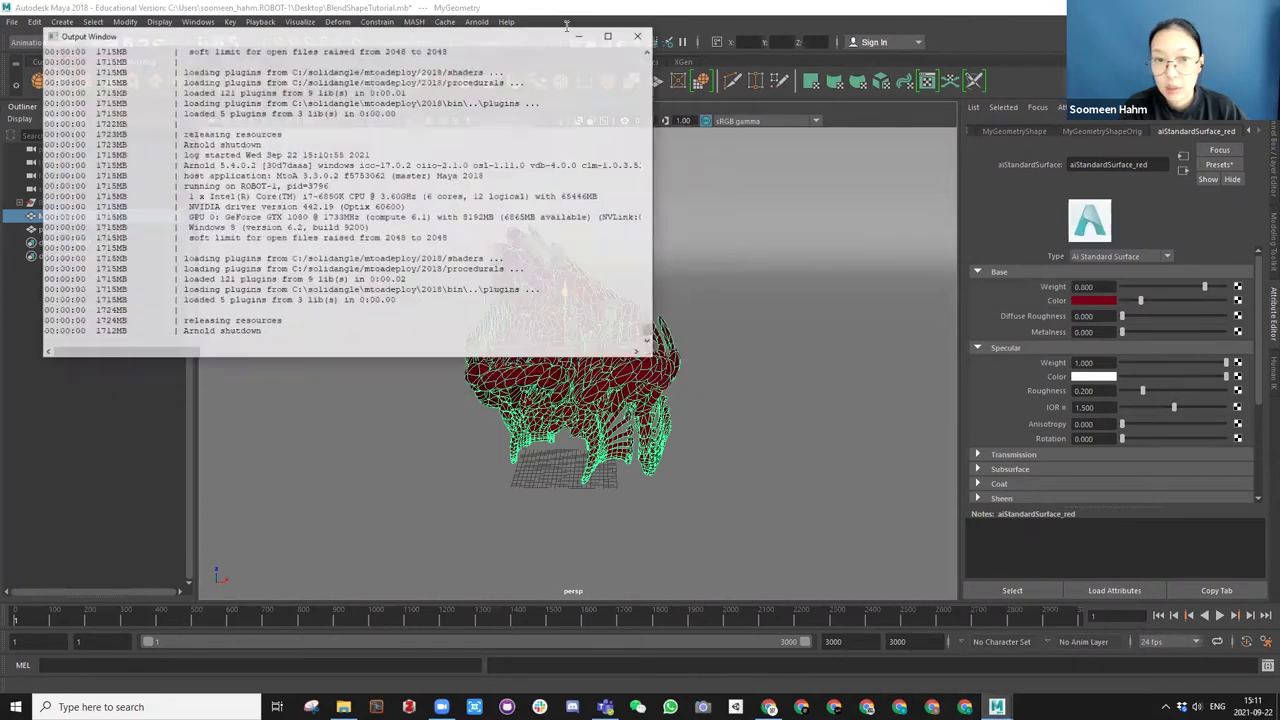
# Bring the Arnold RenderView onto the main screen beside MyGeometry, with the main Maya window maximized.
pyautogui.doubleClick(697, 13)
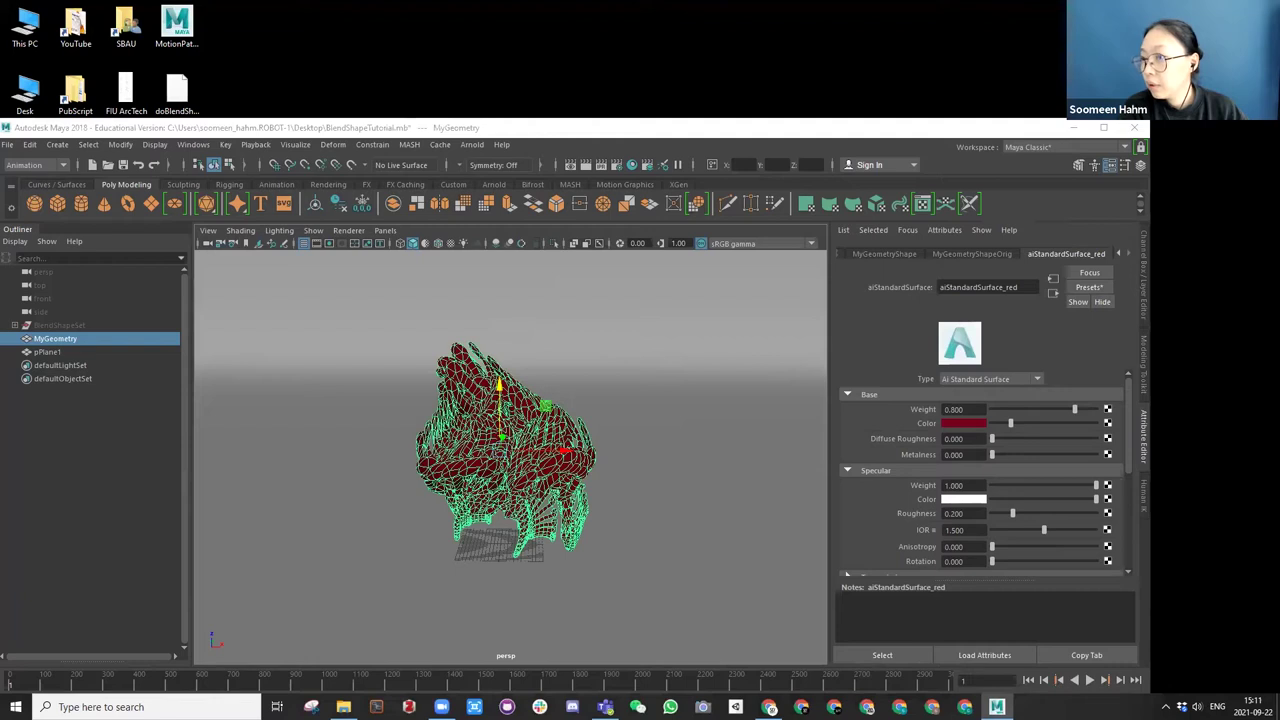
pyautogui.click(665, 133)
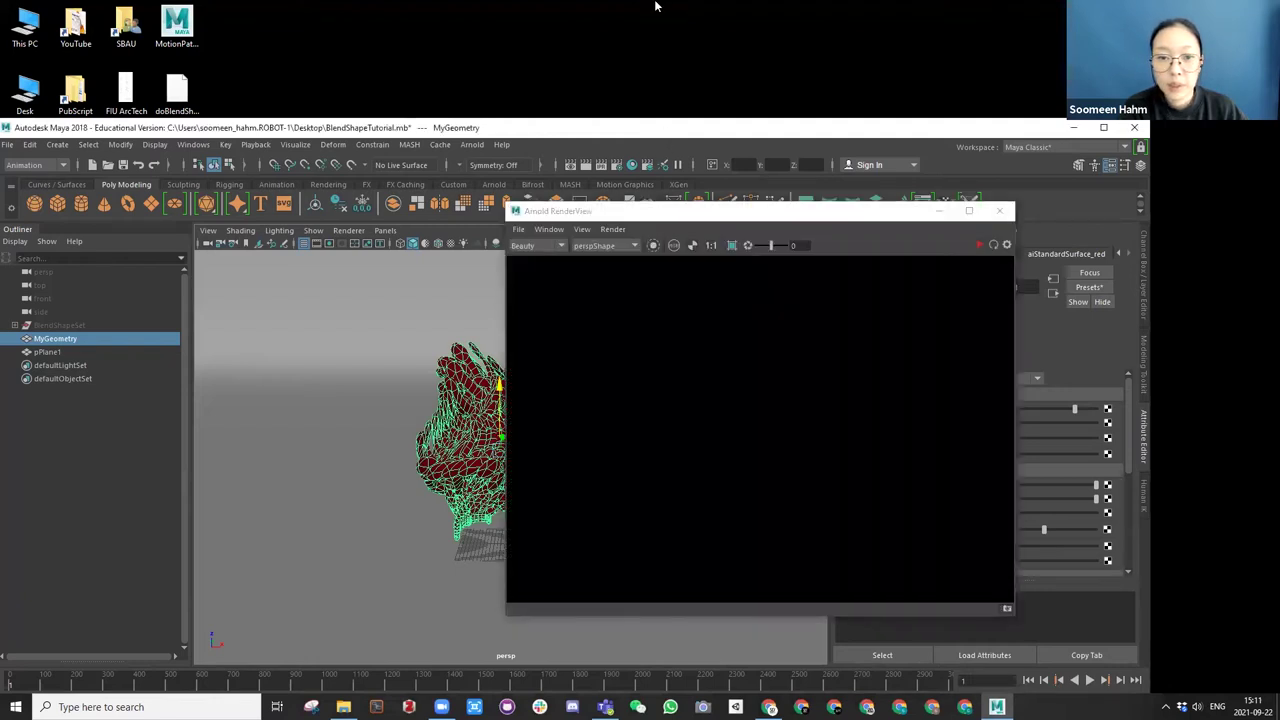
pyautogui.doubleClick(702, 127)
pyautogui.click(728, 217)
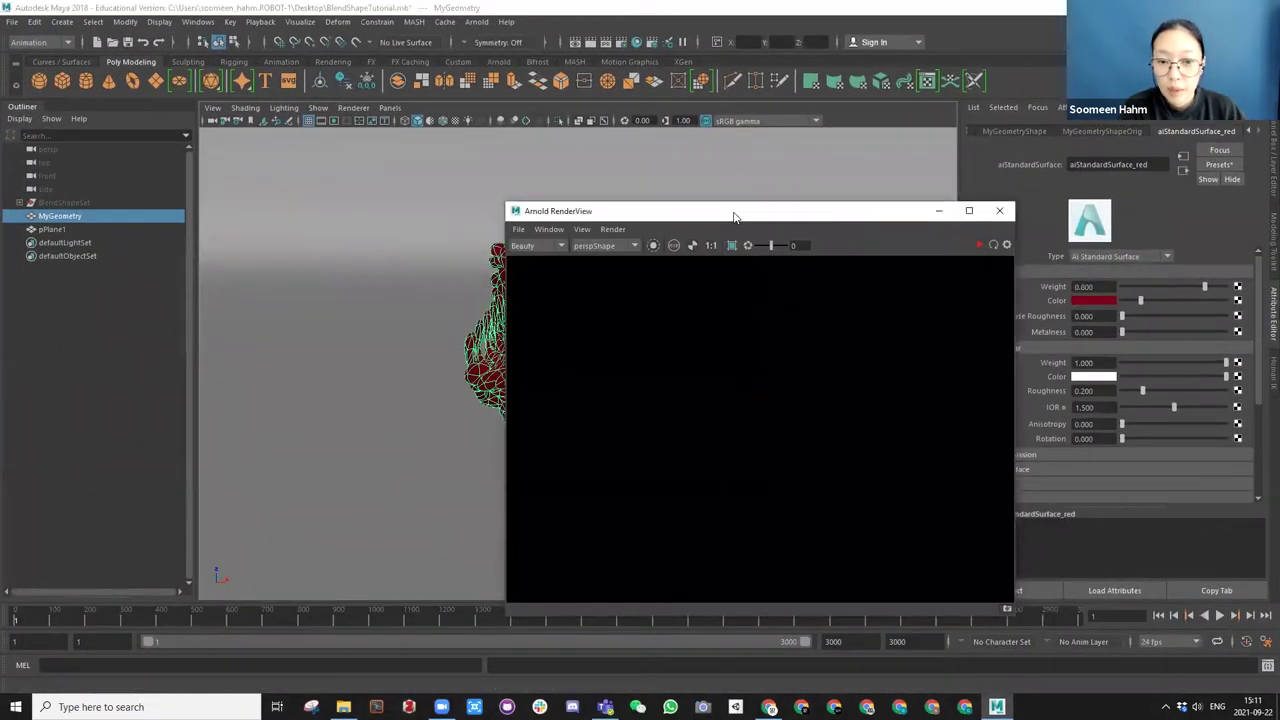
pyautogui.moveTo(735, 216); pyautogui.dragTo(944, 165)
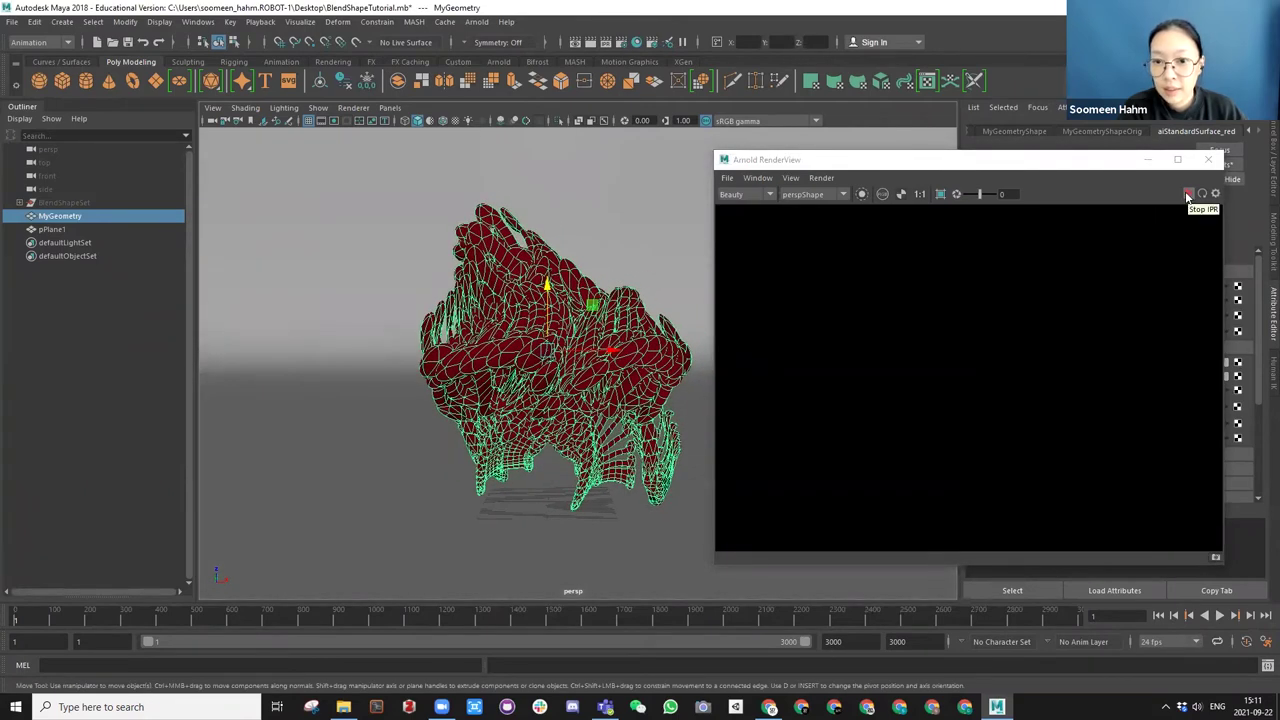
# Stop the IPR render and save the BlendShapeTutorial.mb scene.
pyautogui.click(1186, 194)
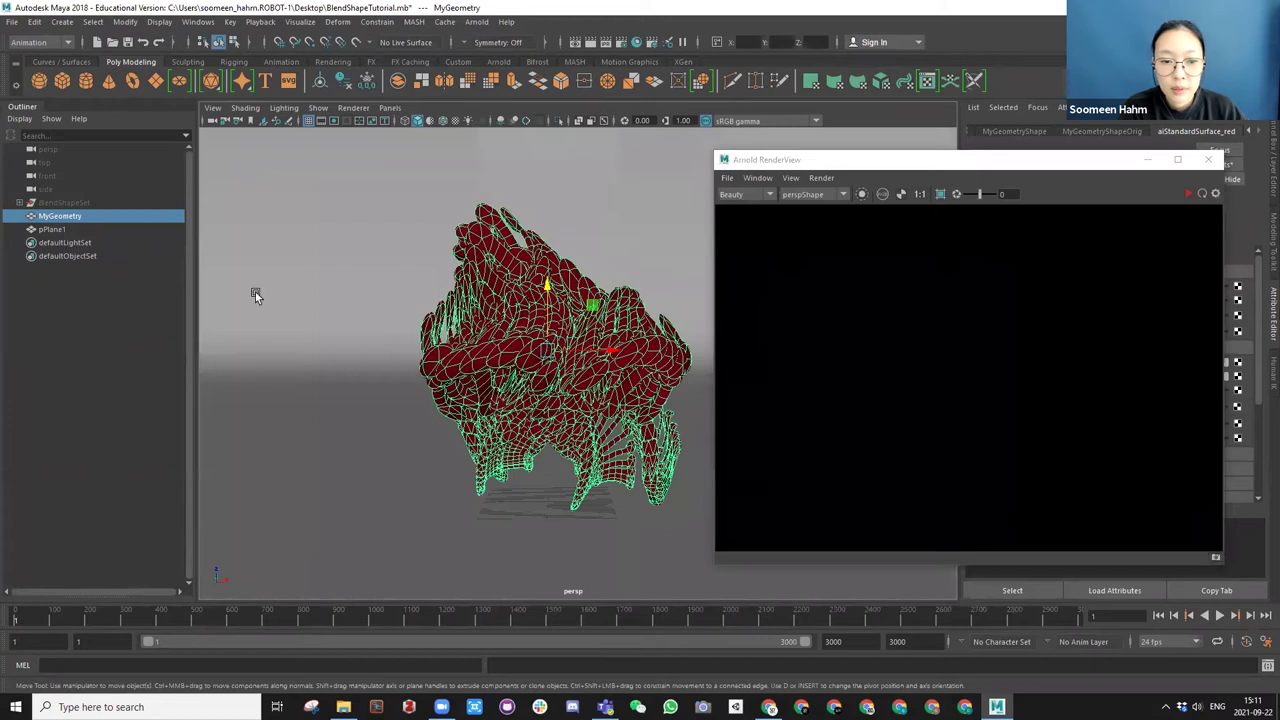
pyautogui.keyDown('alt'); pyautogui.moveTo(576, 406); pyautogui.dragTo(580, 396); pyautogui.keyUp('alt')
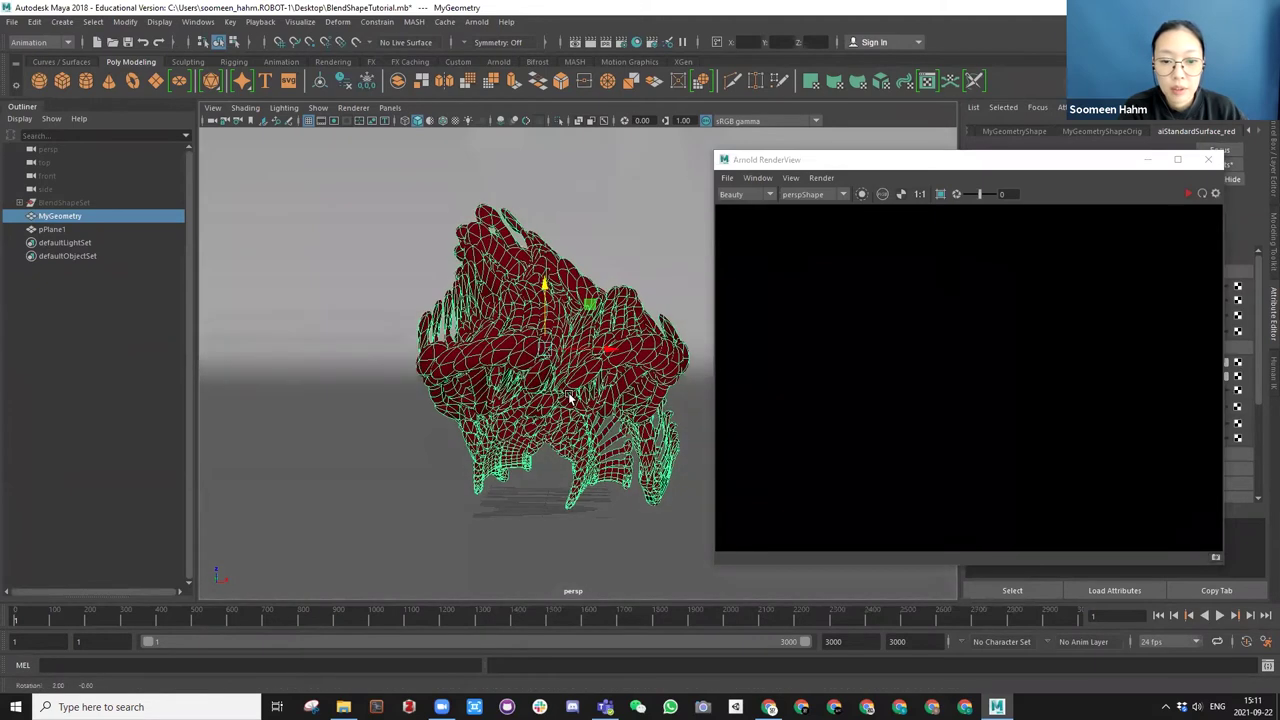
pyautogui.hotkey('ctrl', 's')
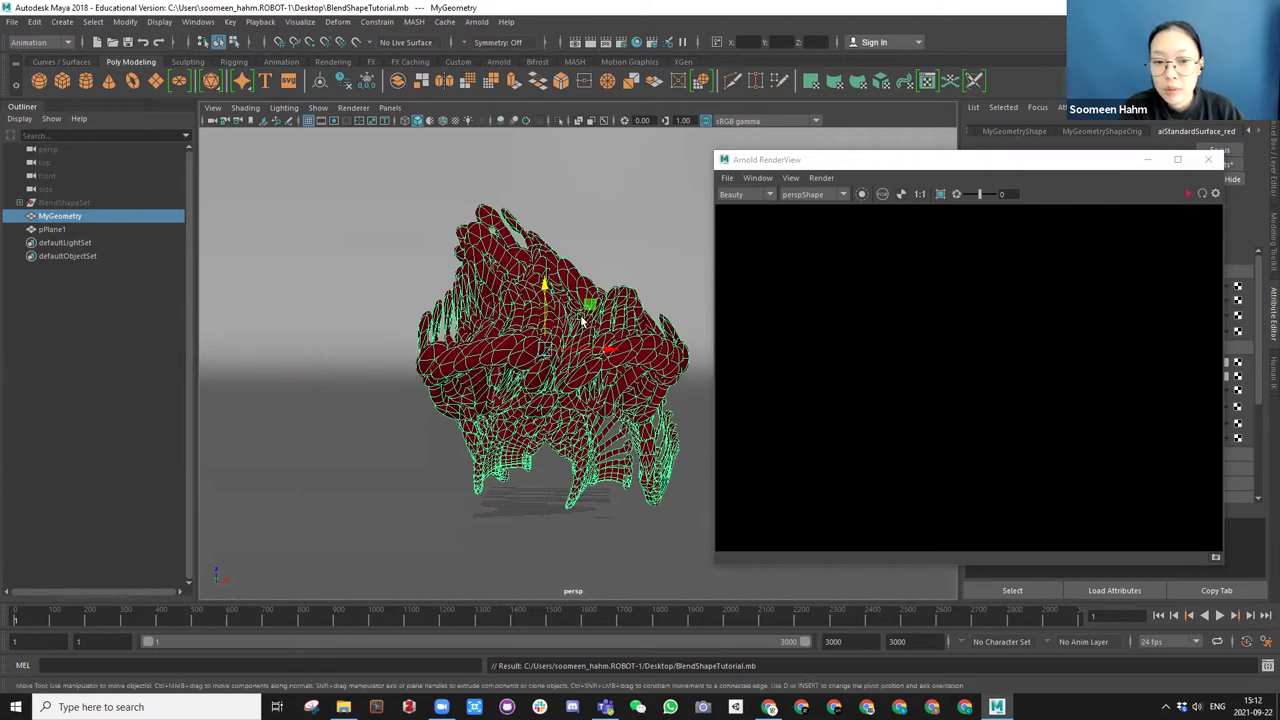
# Update the Arnold render from the adjusted perspective view and close the Output Window.
pyautogui.keyDown('alt'); pyautogui.moveTo(596, 390); pyautogui.dragTo(612, 386); pyautogui.keyUp('alt')
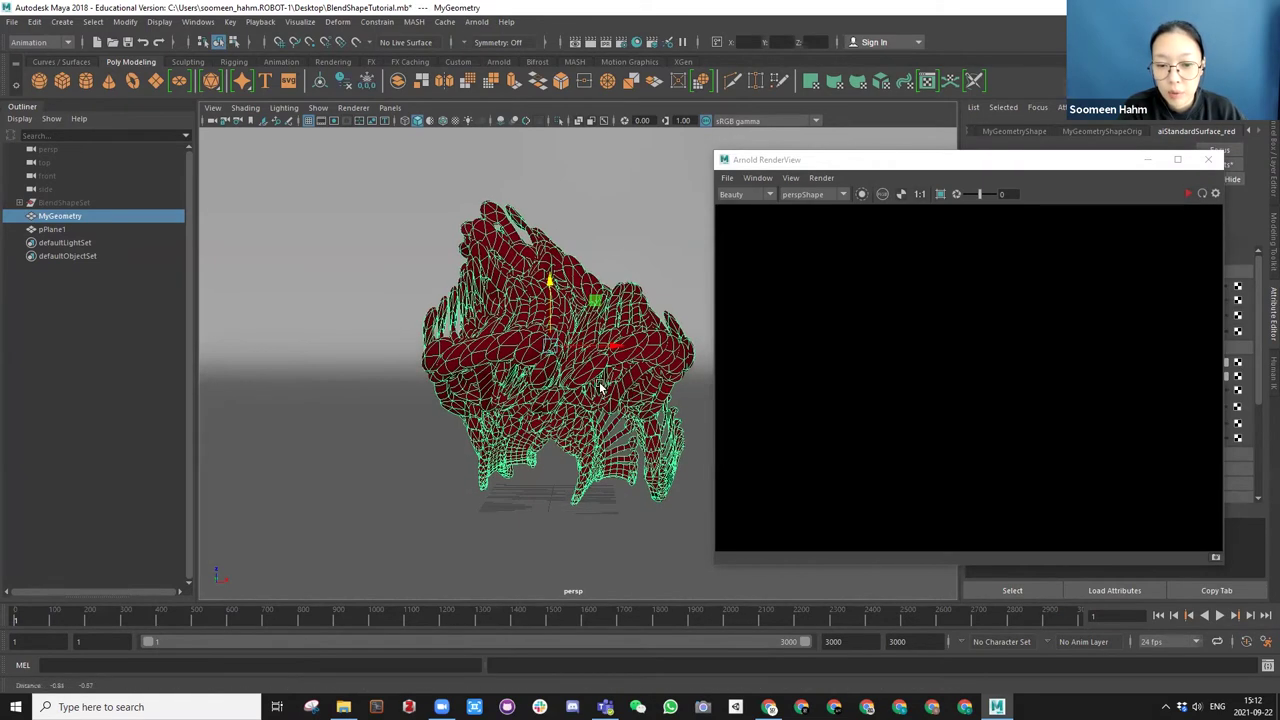
pyautogui.click(1202, 194)
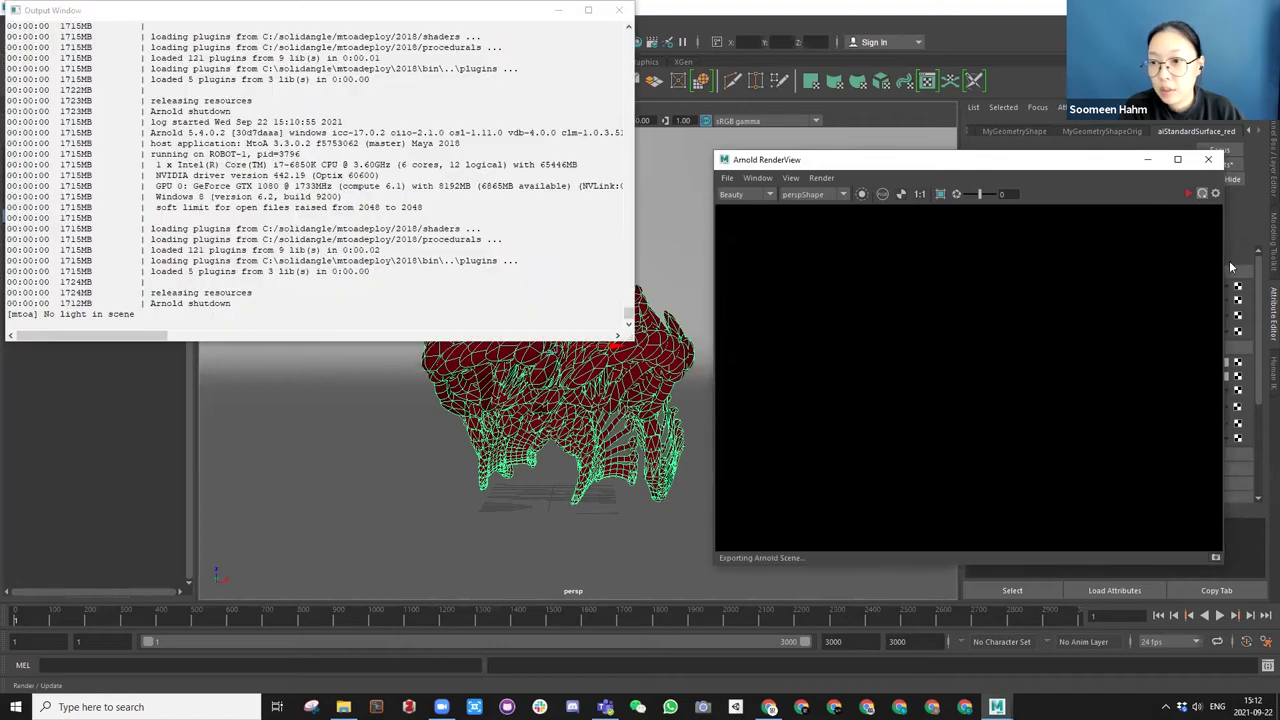
pyautogui.click(618, 12)
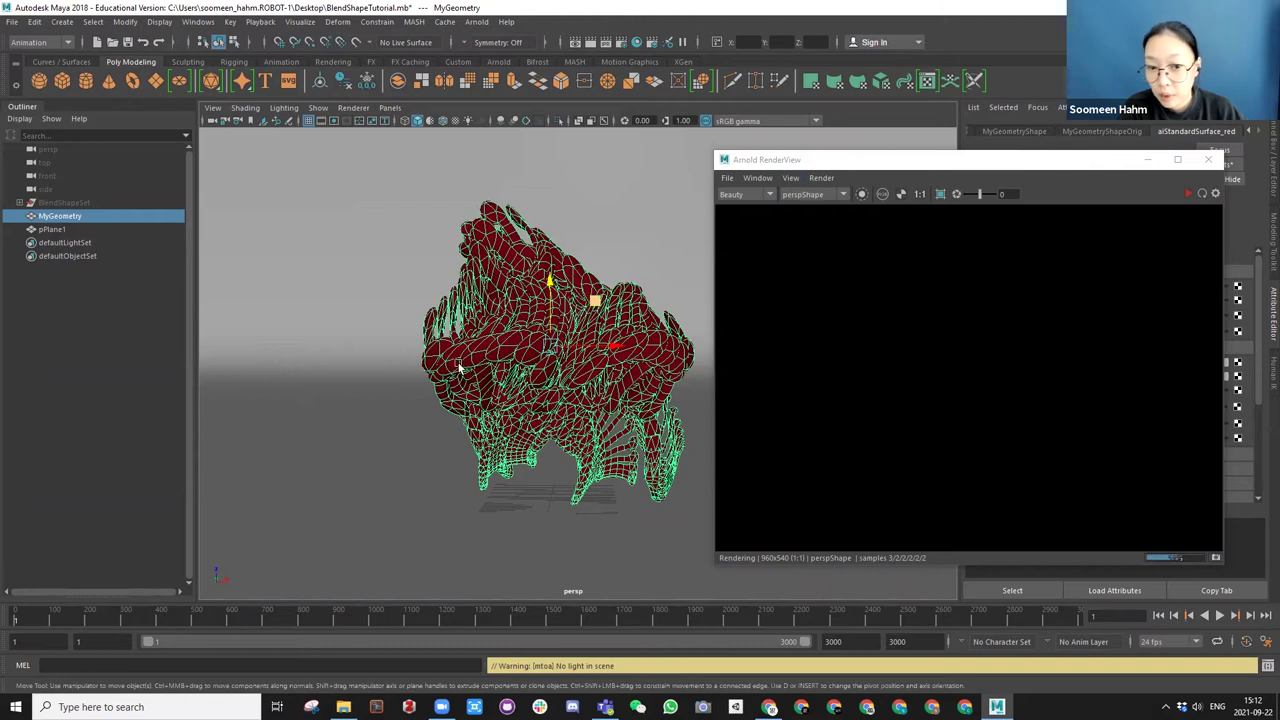
# View MyGeometry from higher up and farther away, and move the Arnold RenderView off the perspective view.
pyautogui.scroll(-4, 488, 350)
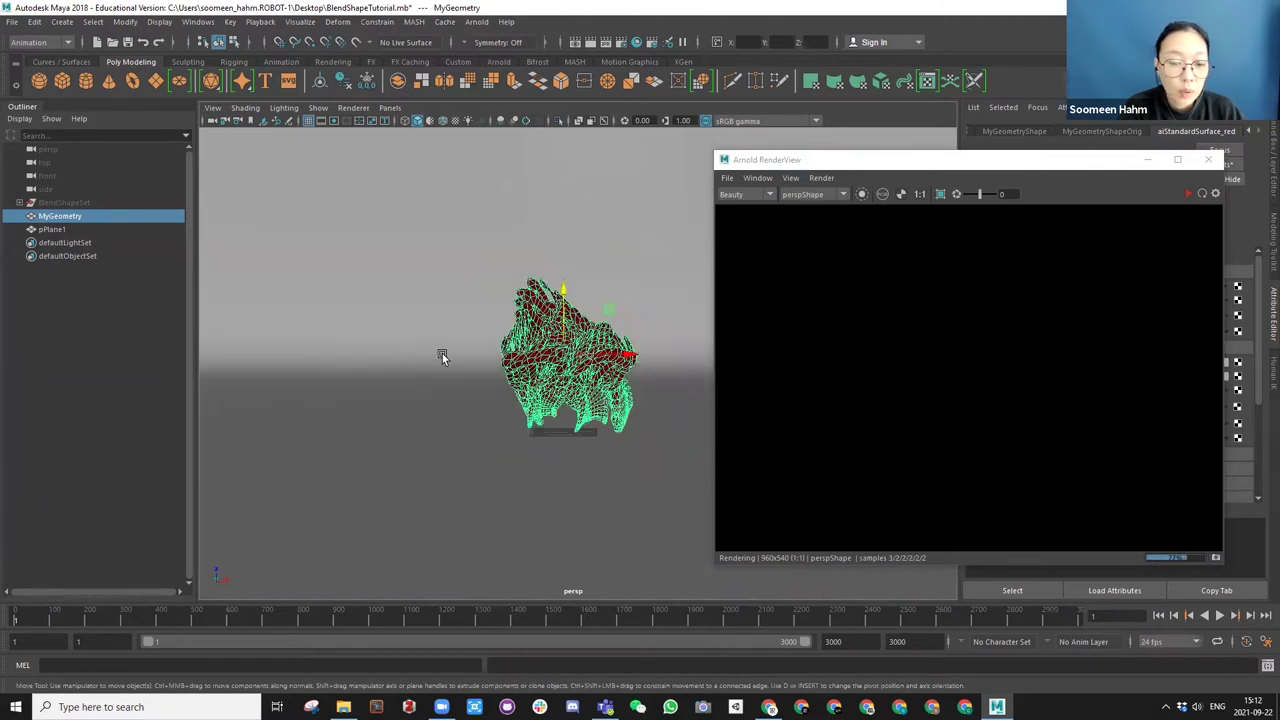
pyautogui.scroll(-2, 516, 350)
pyautogui.keyDown('alt'); pyautogui.moveTo(516, 350); pyautogui.dragTo(520, 372); pyautogui.keyUp('alt')
pyautogui.scroll(4, 520, 372)
pyautogui.click(846, 162)
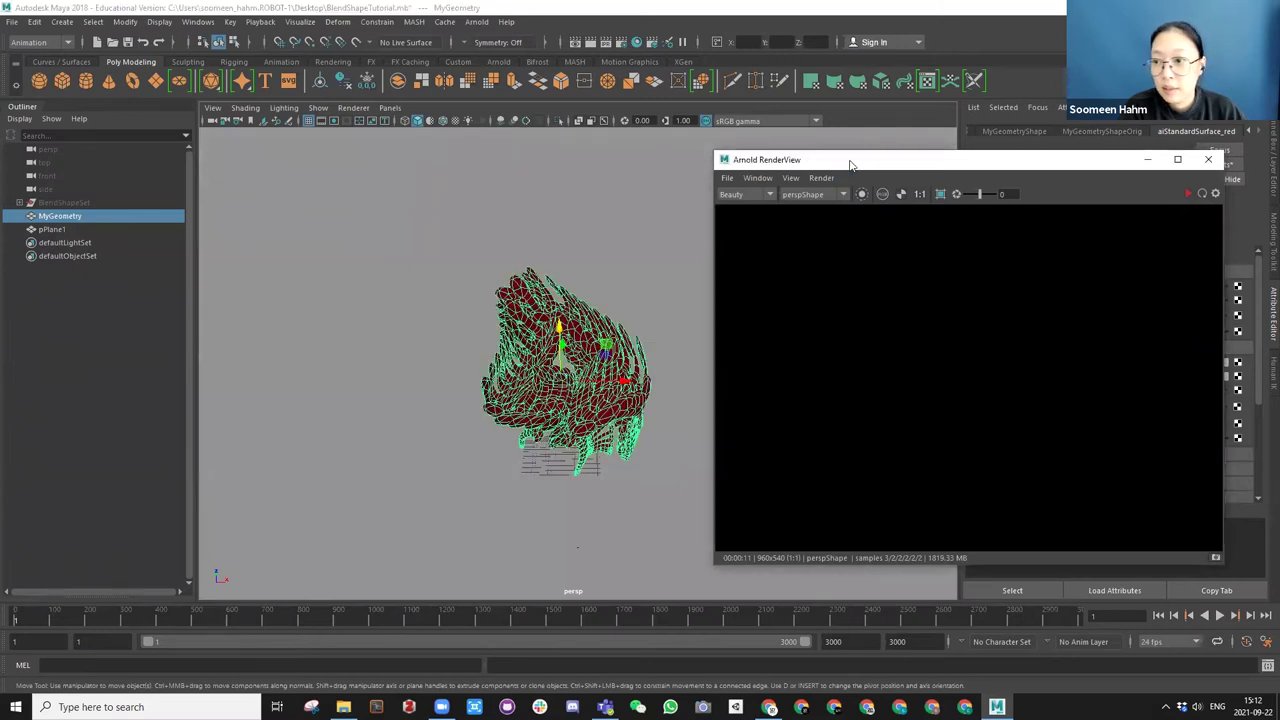
pyautogui.click(880, 121)
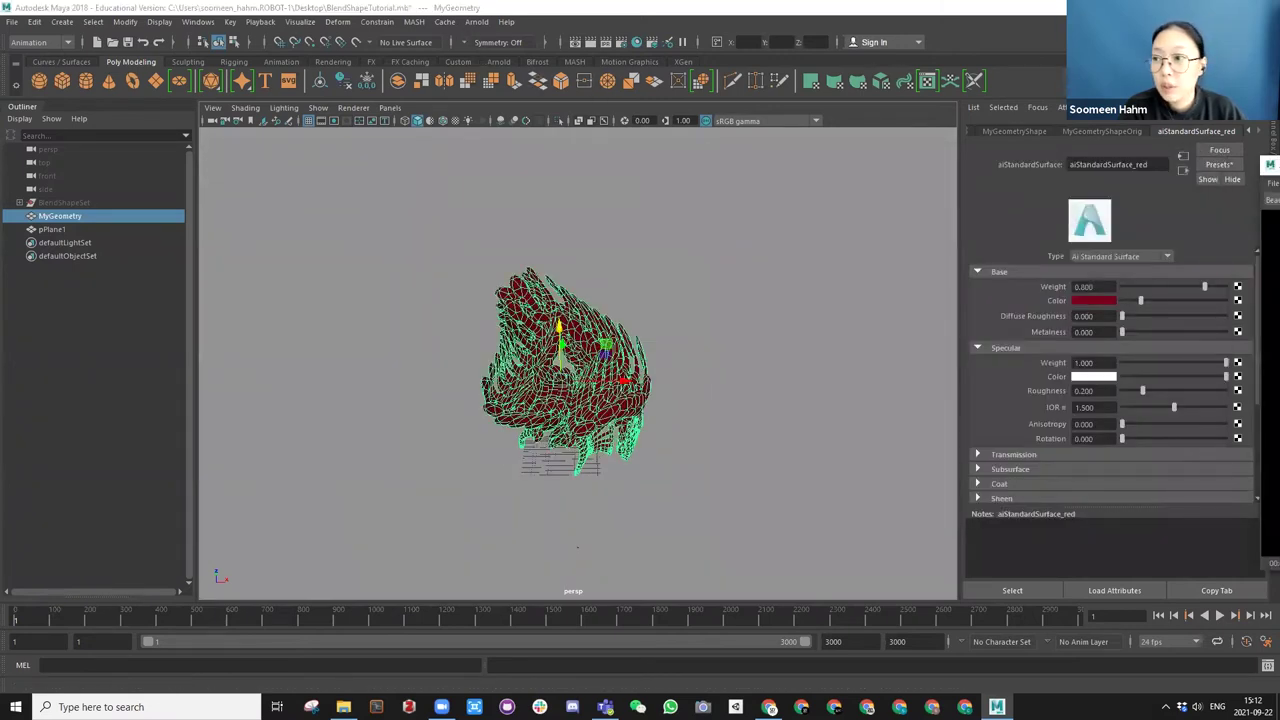
pyautogui.hotkey('alt', 'Tab')
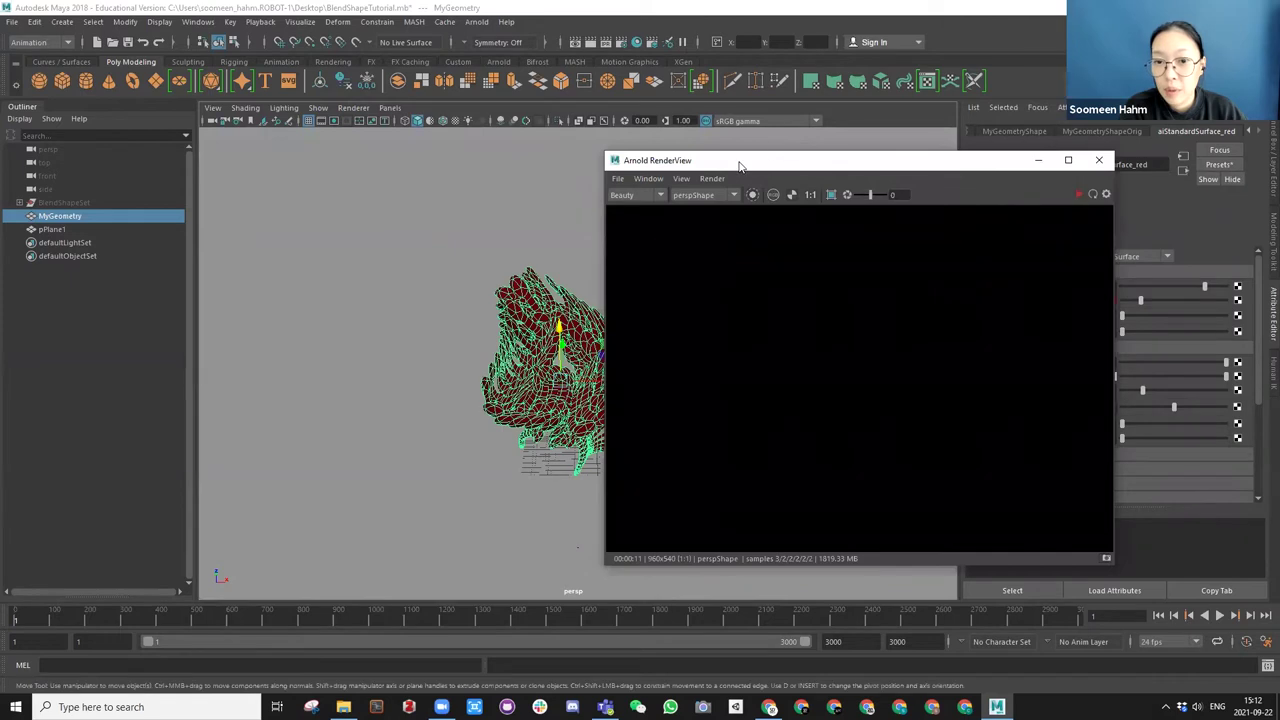
pyautogui.hotkey('alt', 'Tab')
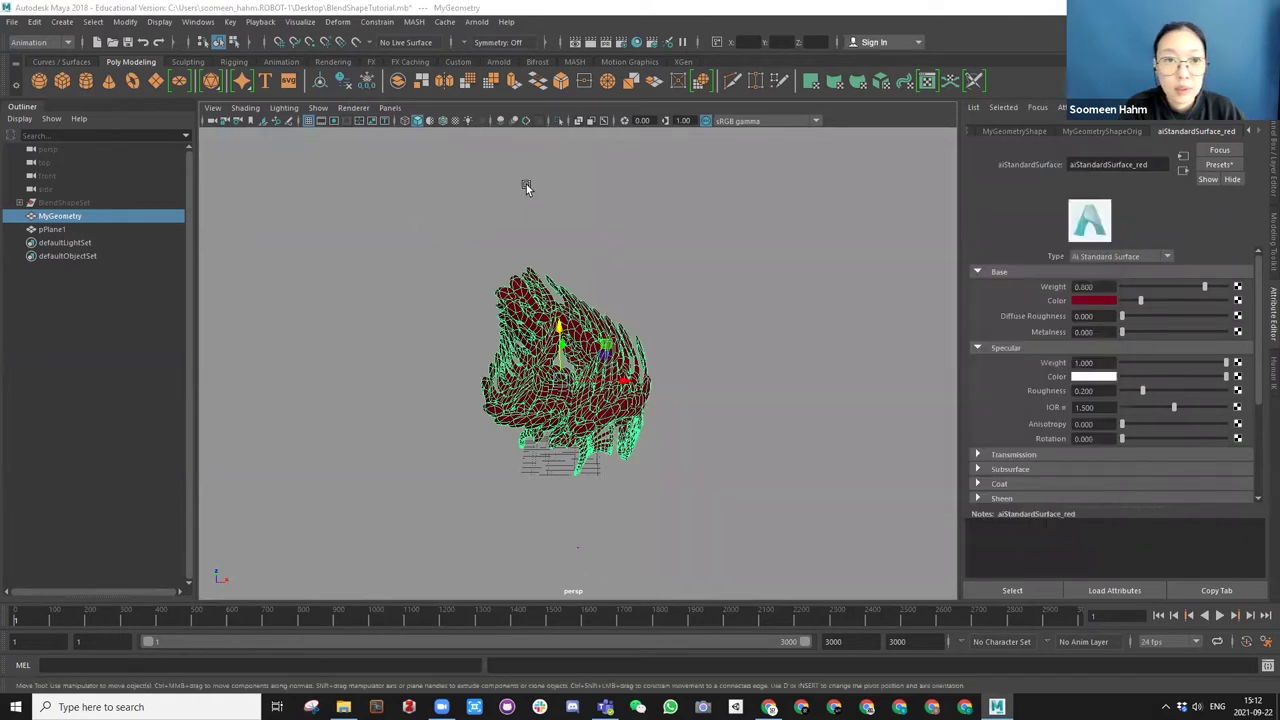
# Create an Arnold area light, scale it up and raise it above MyGeometry.
pyautogui.click(476, 22)
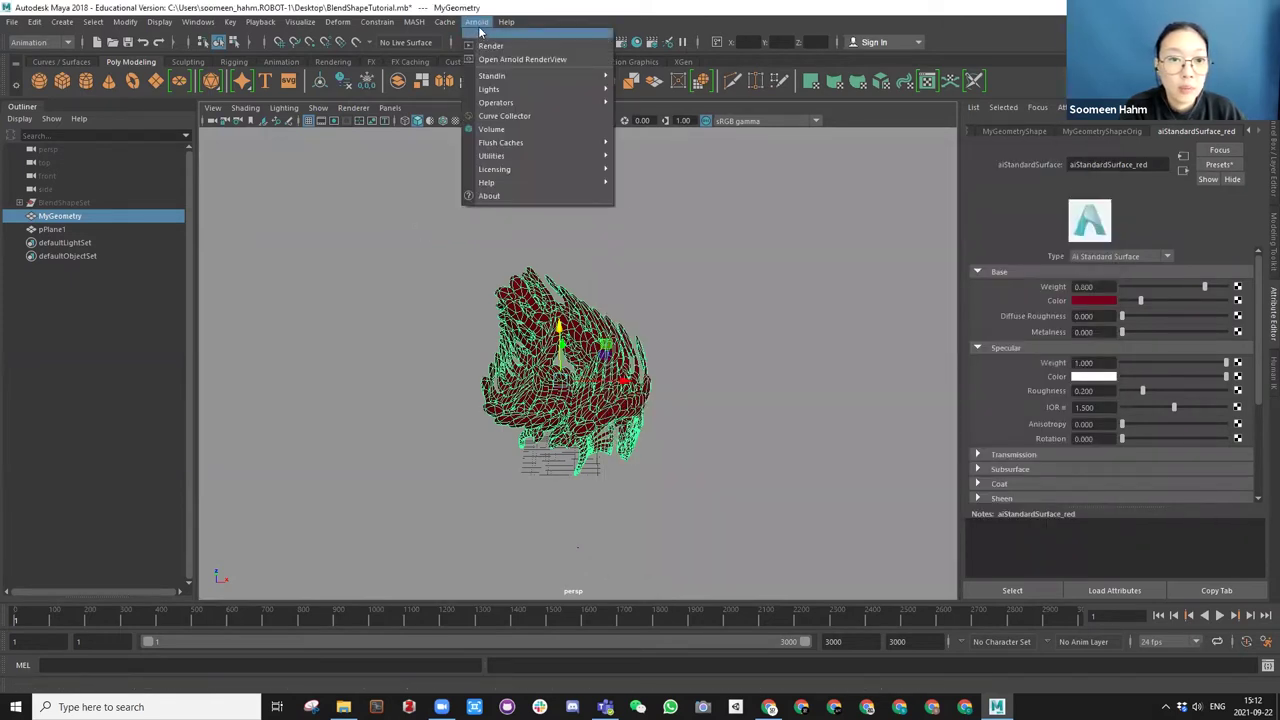
pyautogui.moveTo(490, 92)
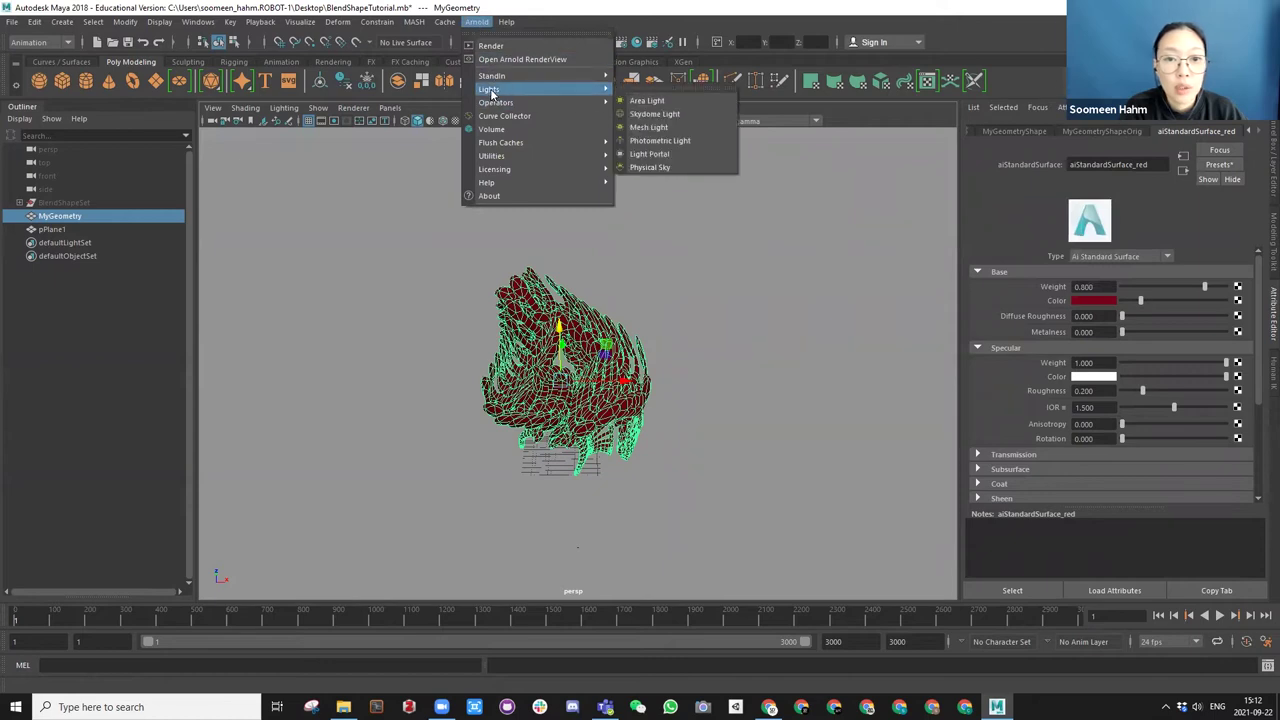
pyautogui.click(647, 102)
pyautogui.keyDown('alt'); pyautogui.moveTo(560, 440); pyautogui.dragTo(551, 206); pyautogui.keyUp('alt')
pyautogui.hotkey('alt', 'b')
pyautogui.press('r')
pyautogui.scroll(-3, 762, 450)
pyautogui.press('w')
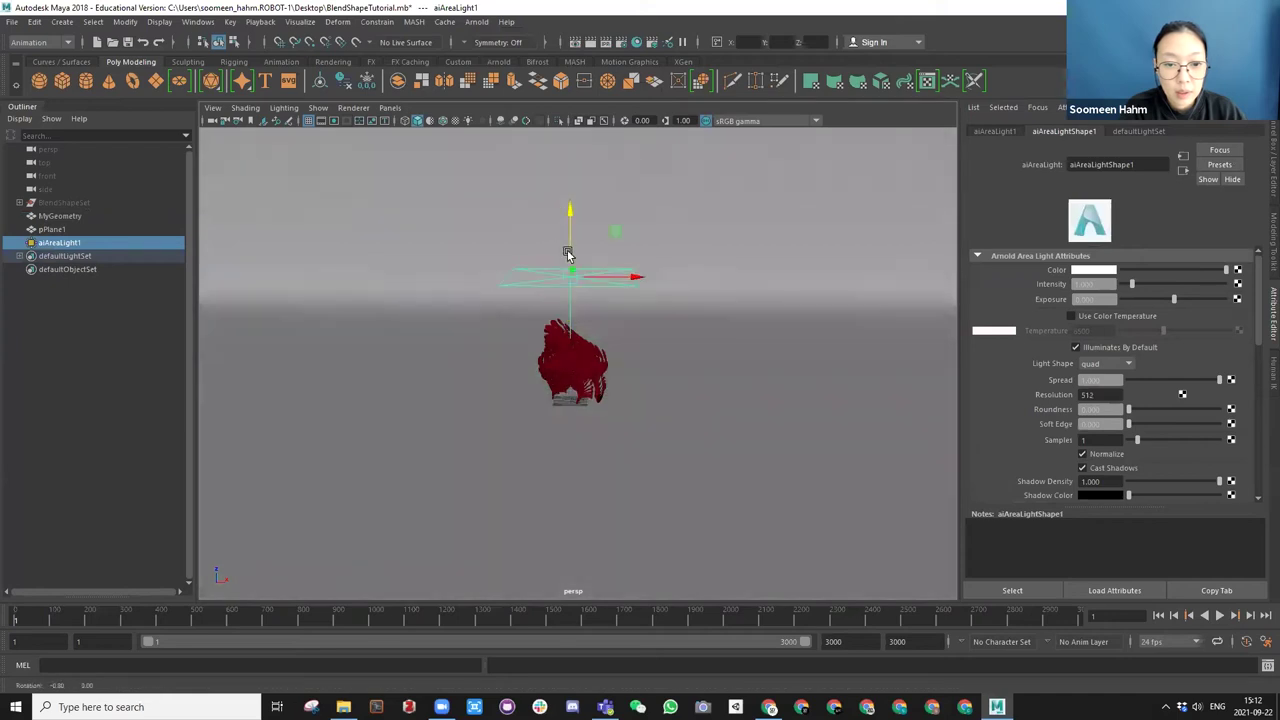
# Move the area light to the upper left of MyGeometry and rotate it to face the model.
pyautogui.hotkey('alt', 'b')
pyautogui.moveTo(631, 277); pyautogui.dragTo(494, 294)
pyautogui.press('e')
pyautogui.moveTo(465, 246); pyautogui.dragTo(434, 363)
pyautogui.press('w')
pyautogui.hotkey('alt', 'b')
pyautogui.press('7')
pyautogui.hotkey('ctrl', 'z')
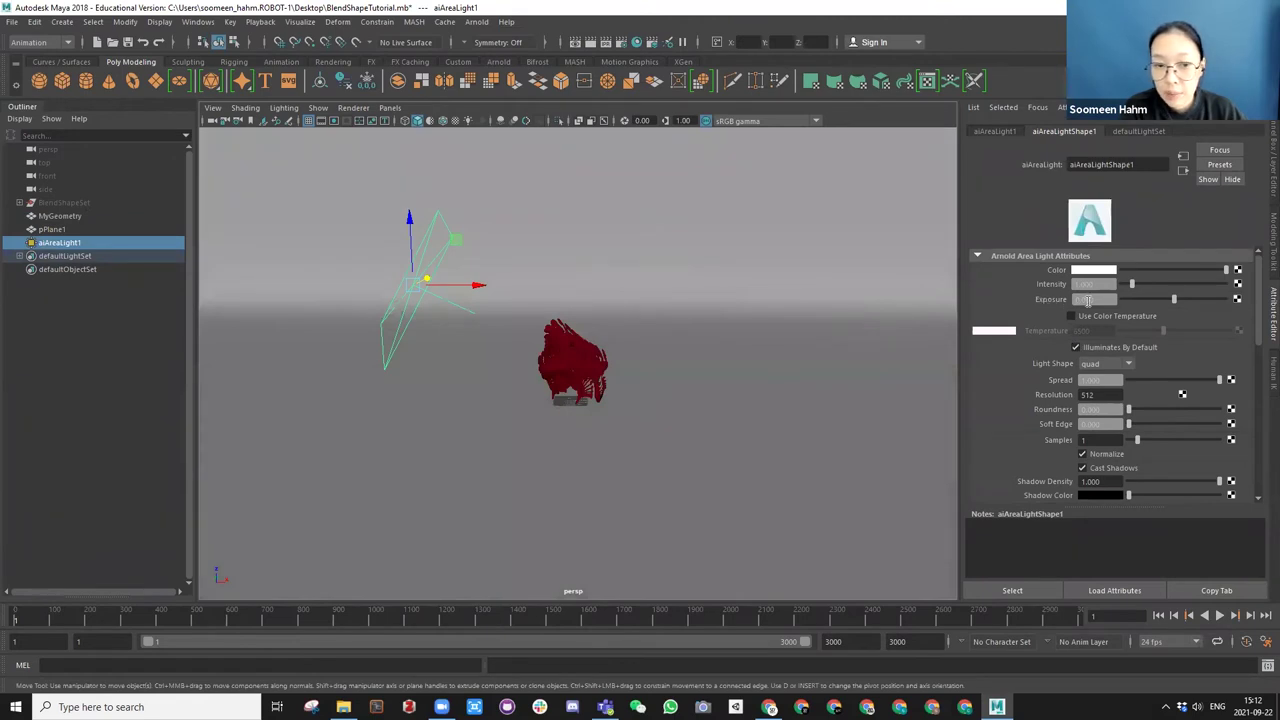
# Try the area light at exposures of 10 and 20, updating the Arnold render for each.
pyautogui.write('10')
pyautogui.press('Return')
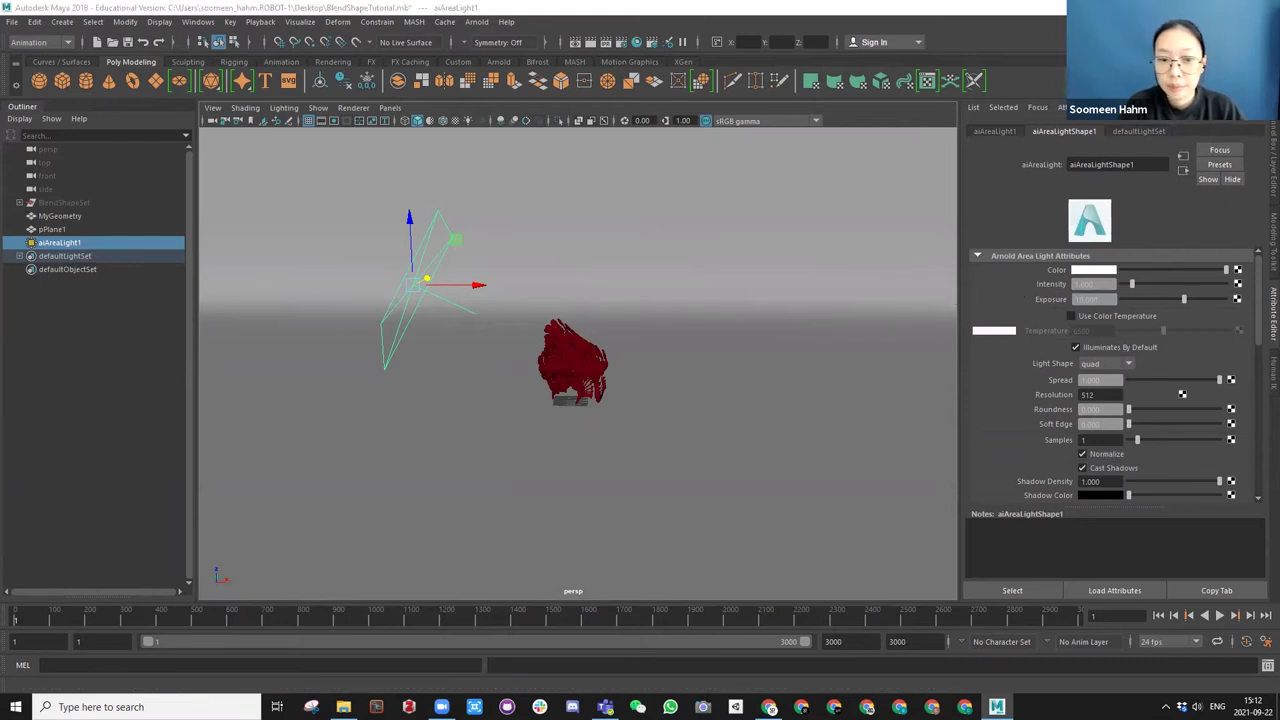
pyautogui.click(1144, 167)
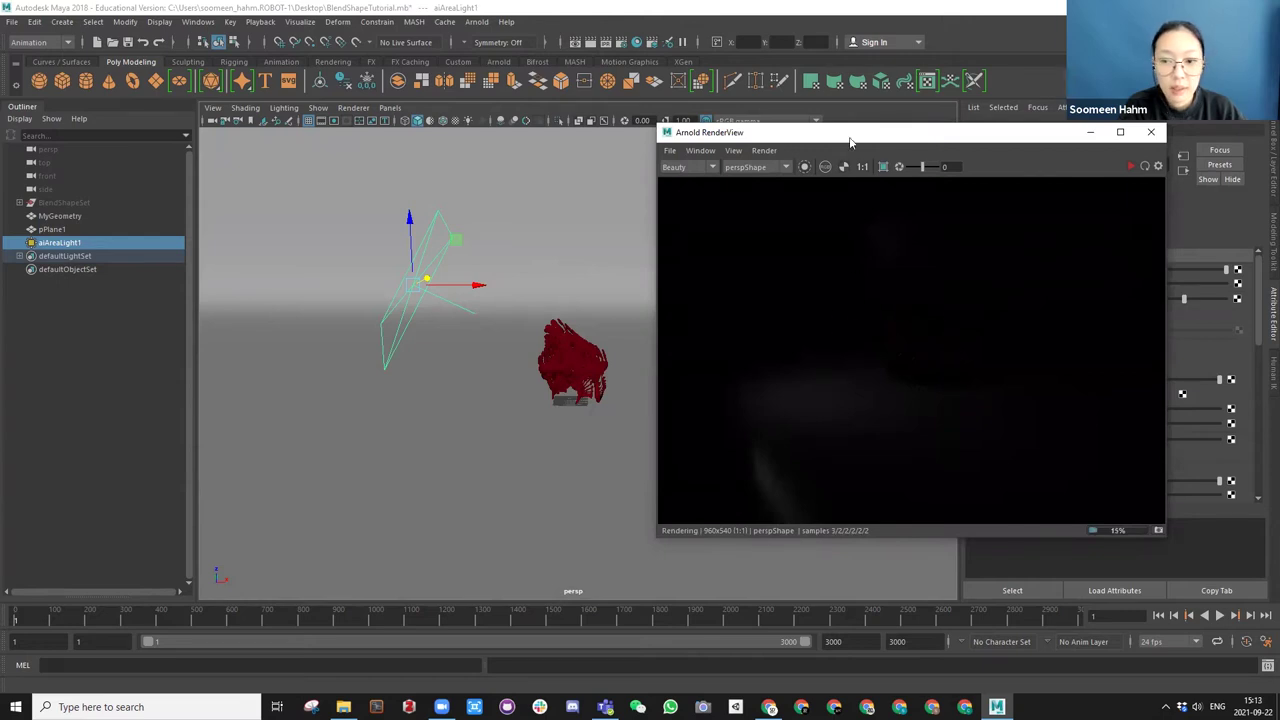
pyautogui.moveTo(850, 142); pyautogui.dragTo(222, 160)
pyautogui.press('Return')
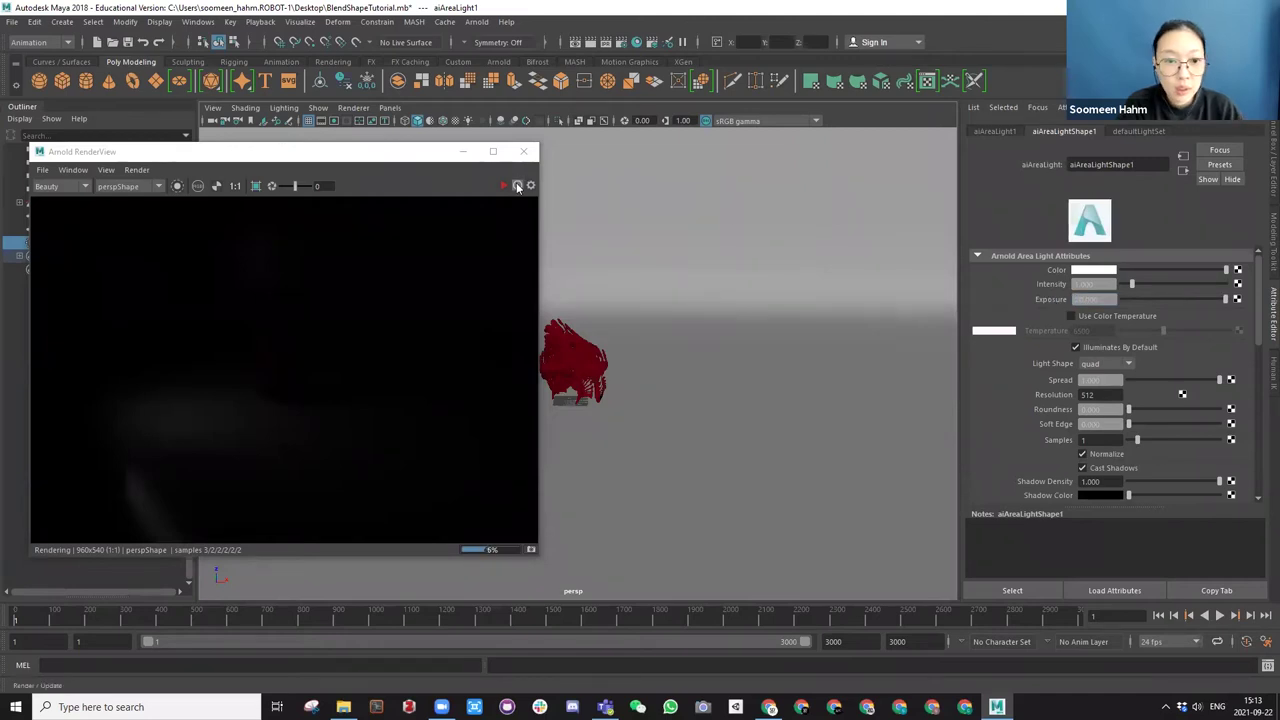
pyautogui.click(518, 186)
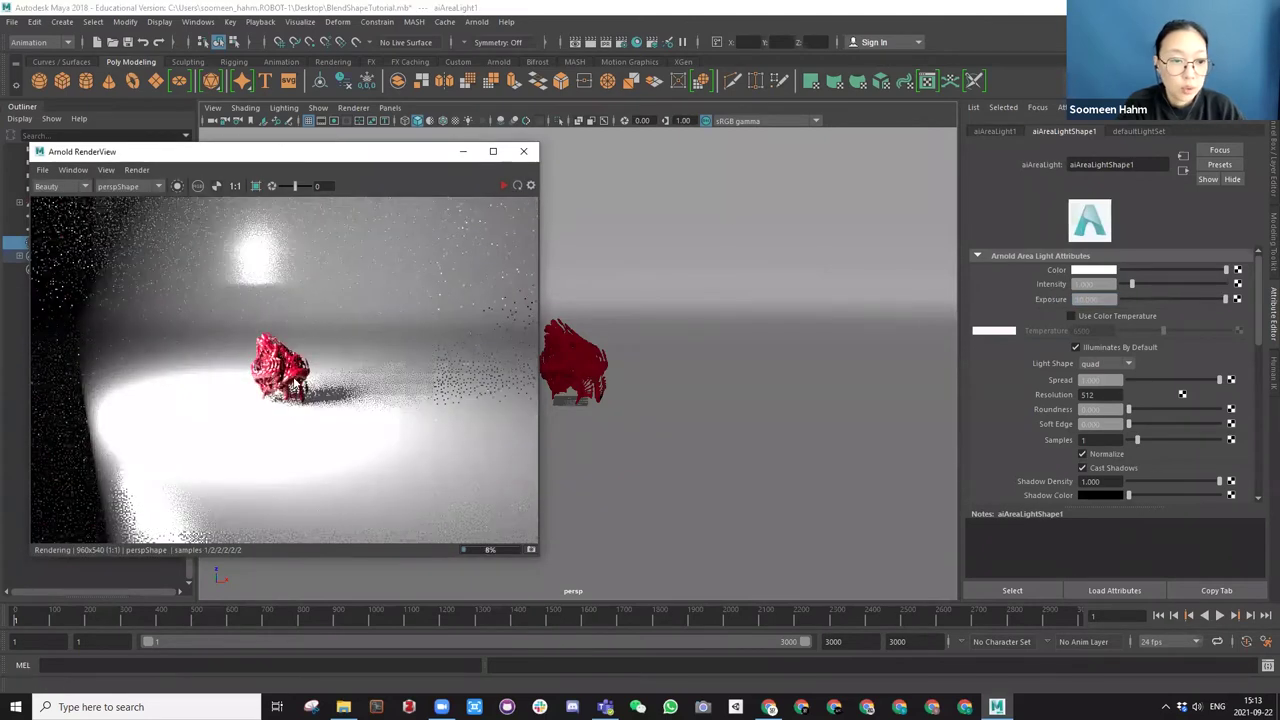
# Set the area light's exposure to 15 and update the Arnold render.
pyautogui.click(1113, 300)
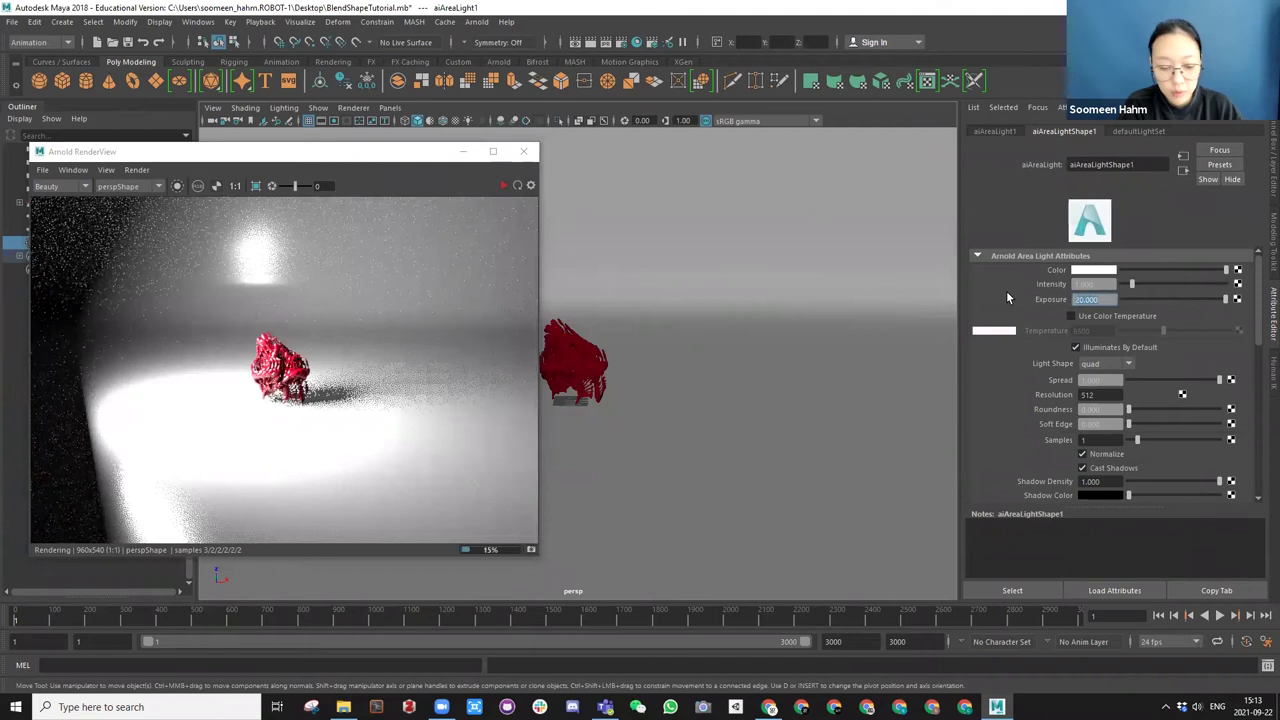
pyautogui.press('Return')
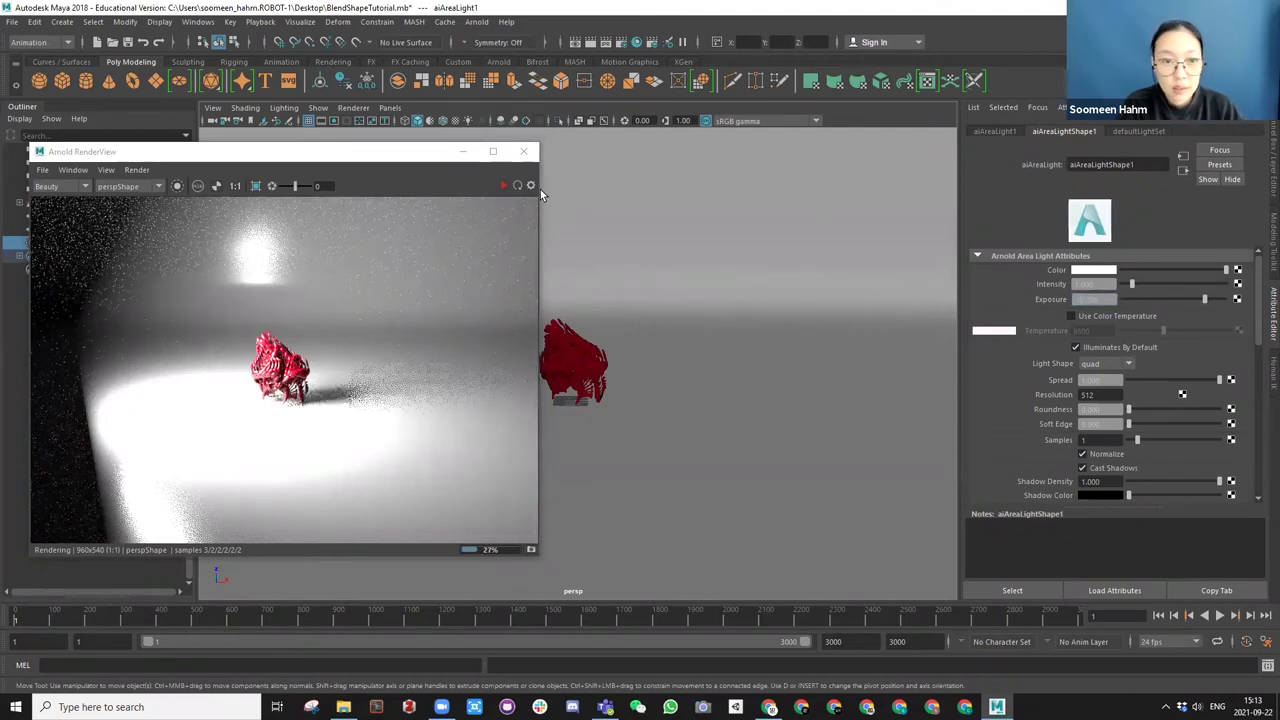
pyautogui.click(517, 185)
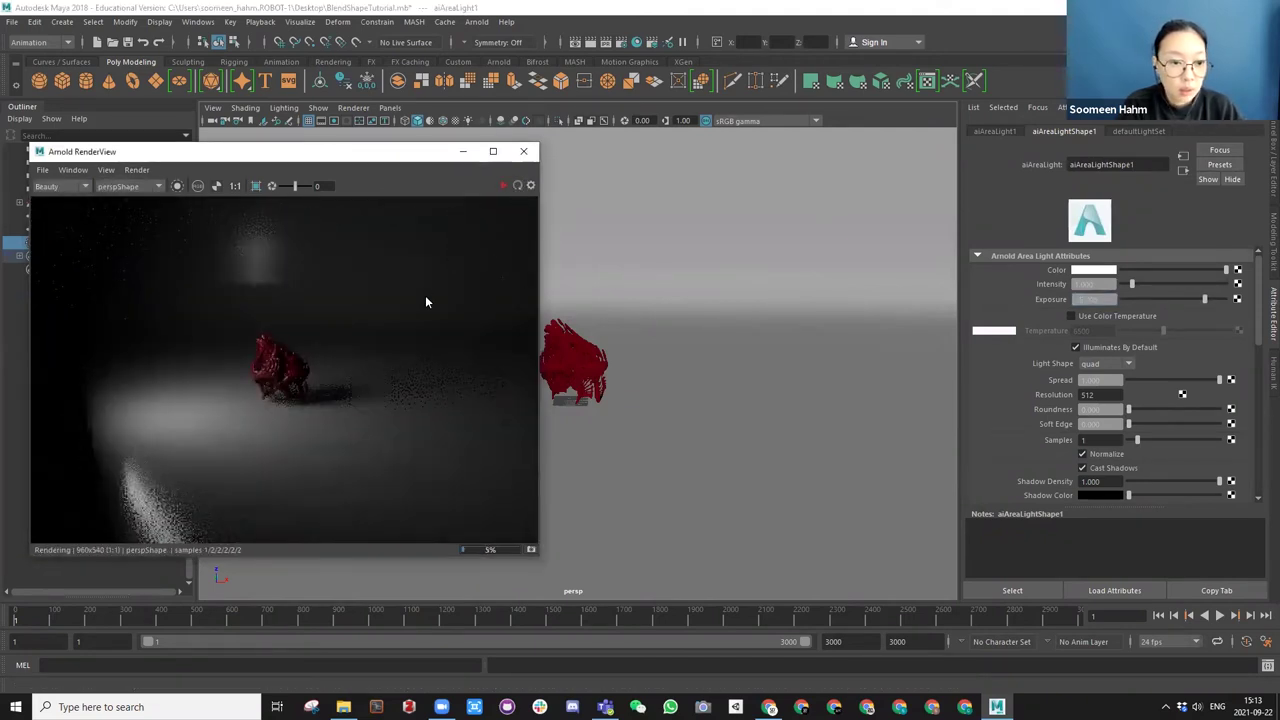
# Take the main Maya window out of full screen and place the Arnold RenderView beside MyGeometry in the perspective view.
pyautogui.moveTo(389, 157); pyautogui.dragTo(317, 172)
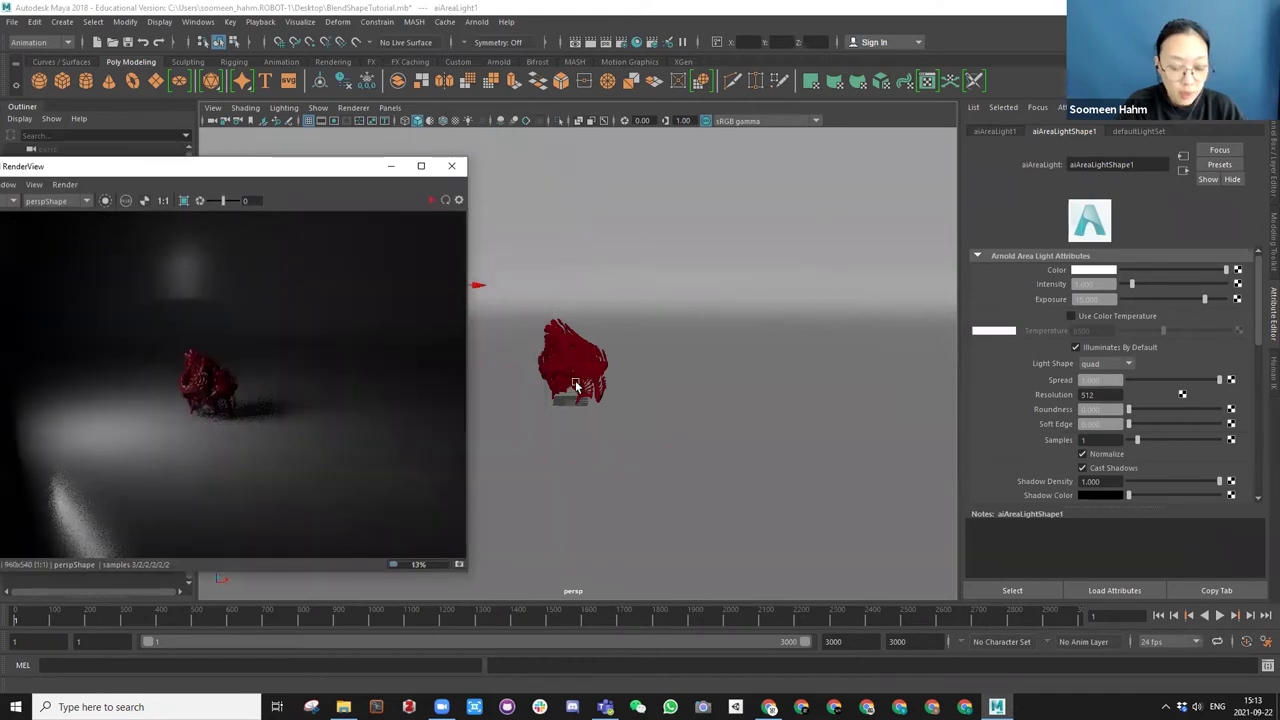
pyautogui.scroll(2, 572, 333)
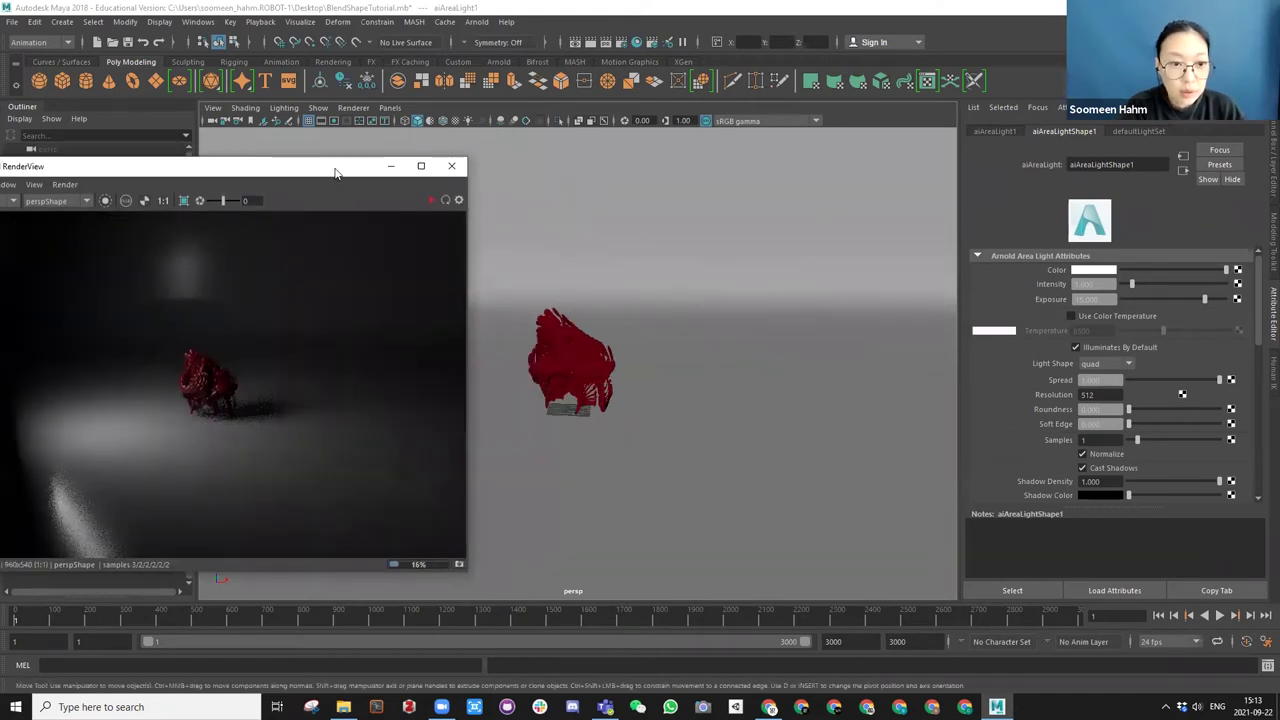
pyautogui.moveTo(357, 173); pyautogui.dragTo(1113, 176)
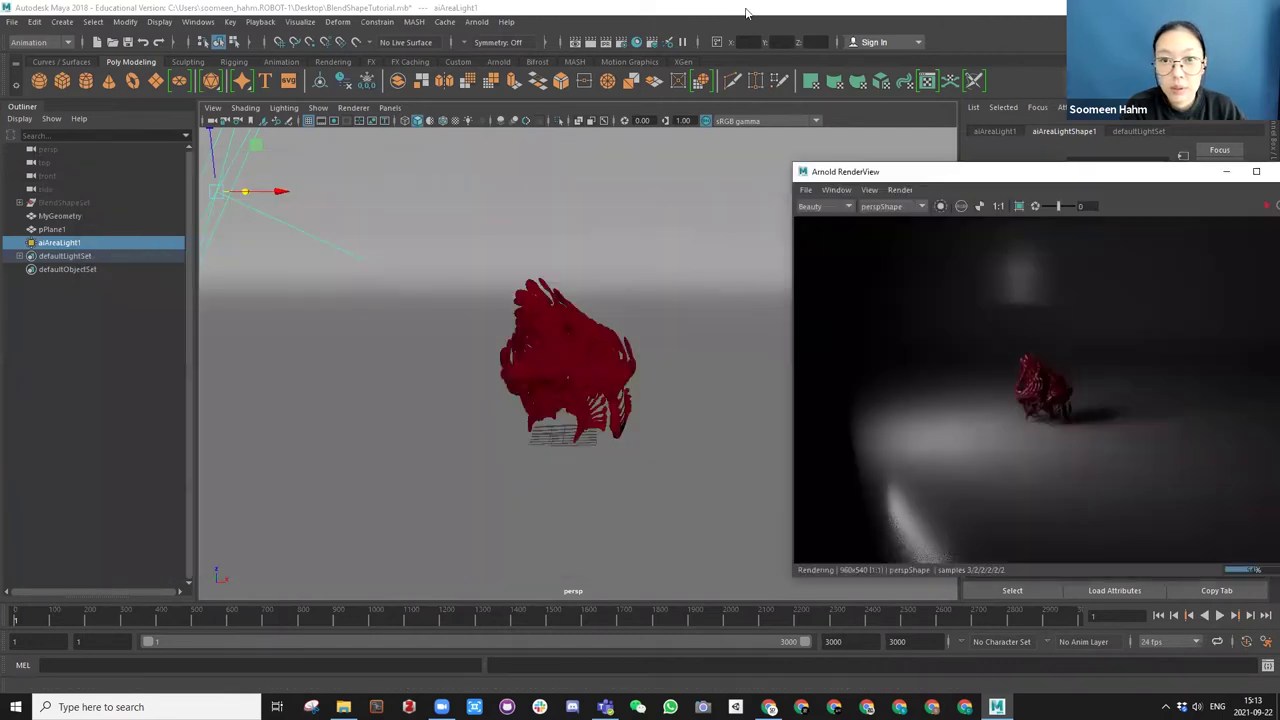
pyautogui.doubleClick(641, 12)
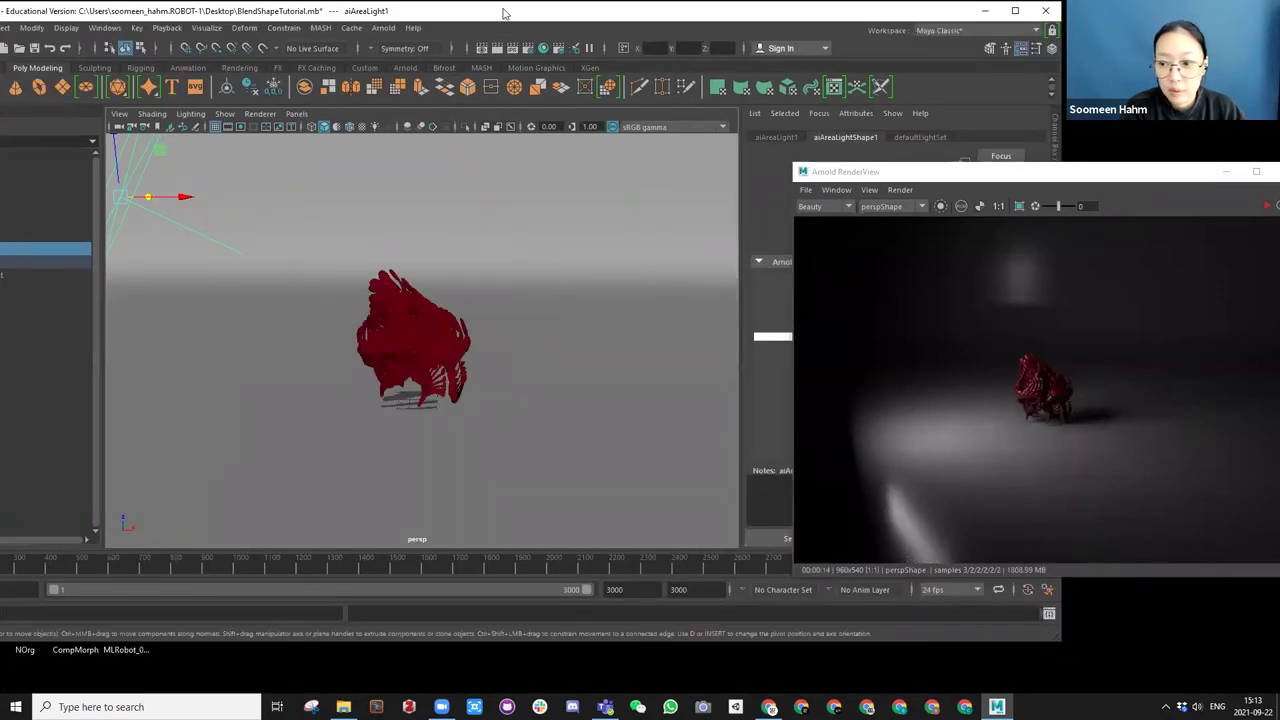
pyautogui.moveTo(505, 14); pyautogui.dragTo(515, 22)
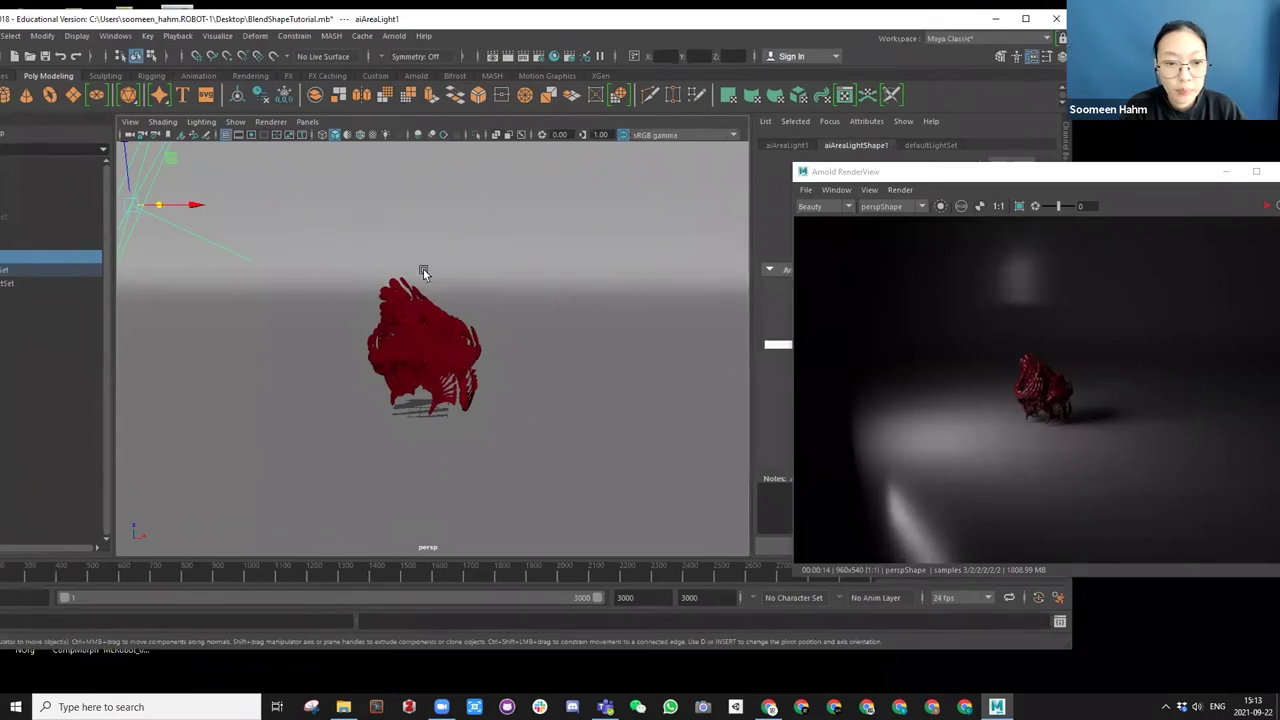
# Frame MyGeometry much closer in the perspective view and update the Arnold render.
pyautogui.scroll(2, 600, 283)
pyautogui.scroll(4, 378, 332)
pyautogui.keyDown('alt'); pyautogui.moveTo(378, 332); pyautogui.dragTo(451, 320); pyautogui.keyUp('alt')
pyautogui.click(986, 180)
pyautogui.moveTo(986, 180); pyautogui.dragTo(870, 144)
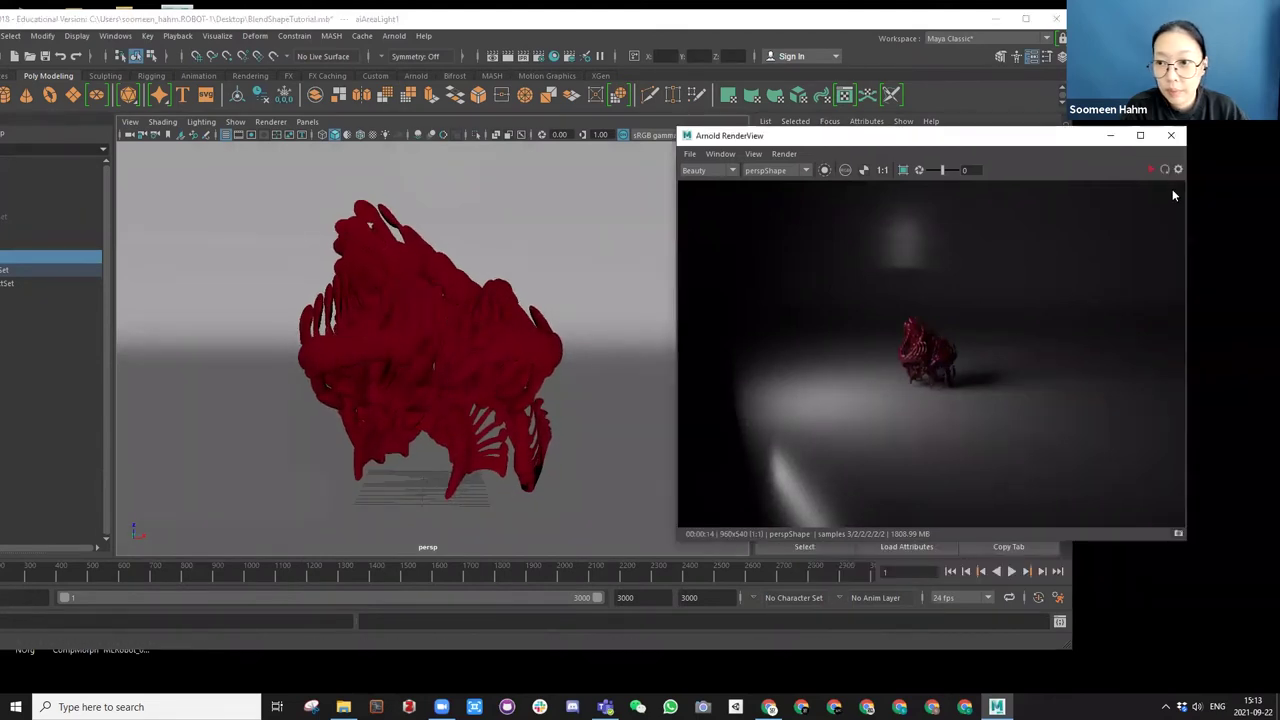
pyautogui.click(1166, 170)
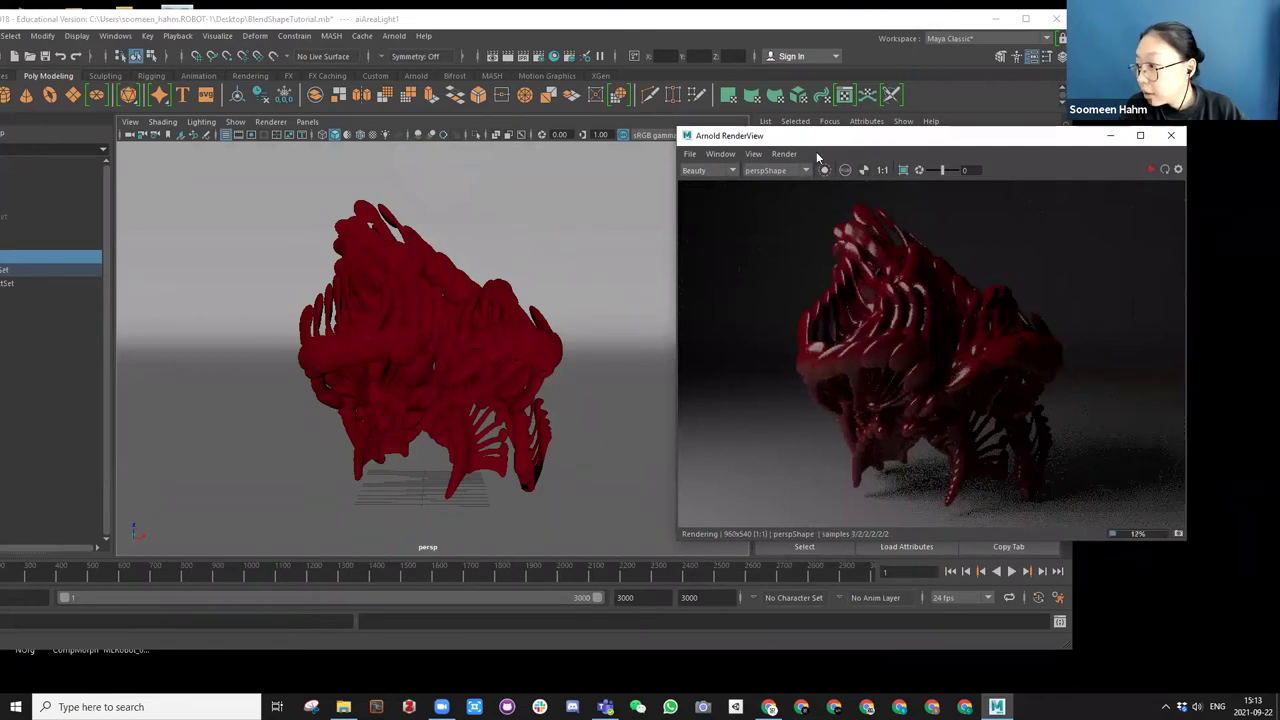
# Set the Arnold RenderView's test resolution to 25%.
pyautogui.moveTo(818, 142); pyautogui.dragTo(890, 138)
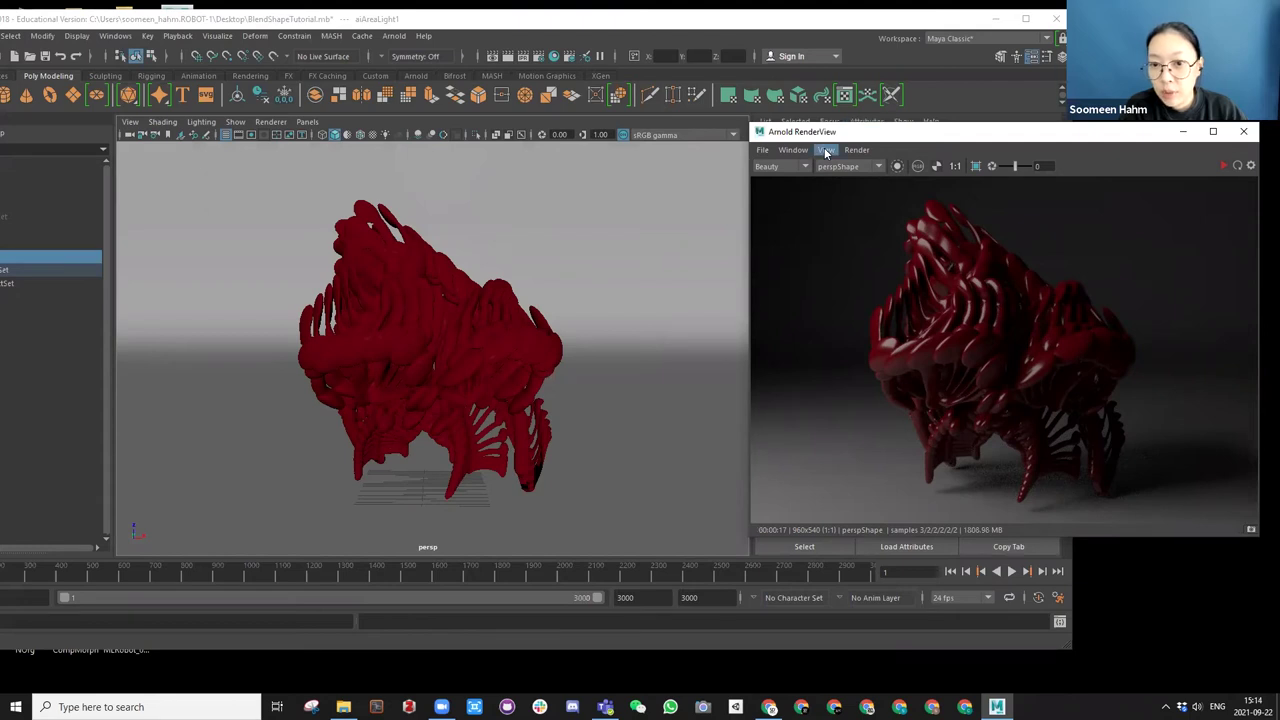
pyautogui.click(826, 151)
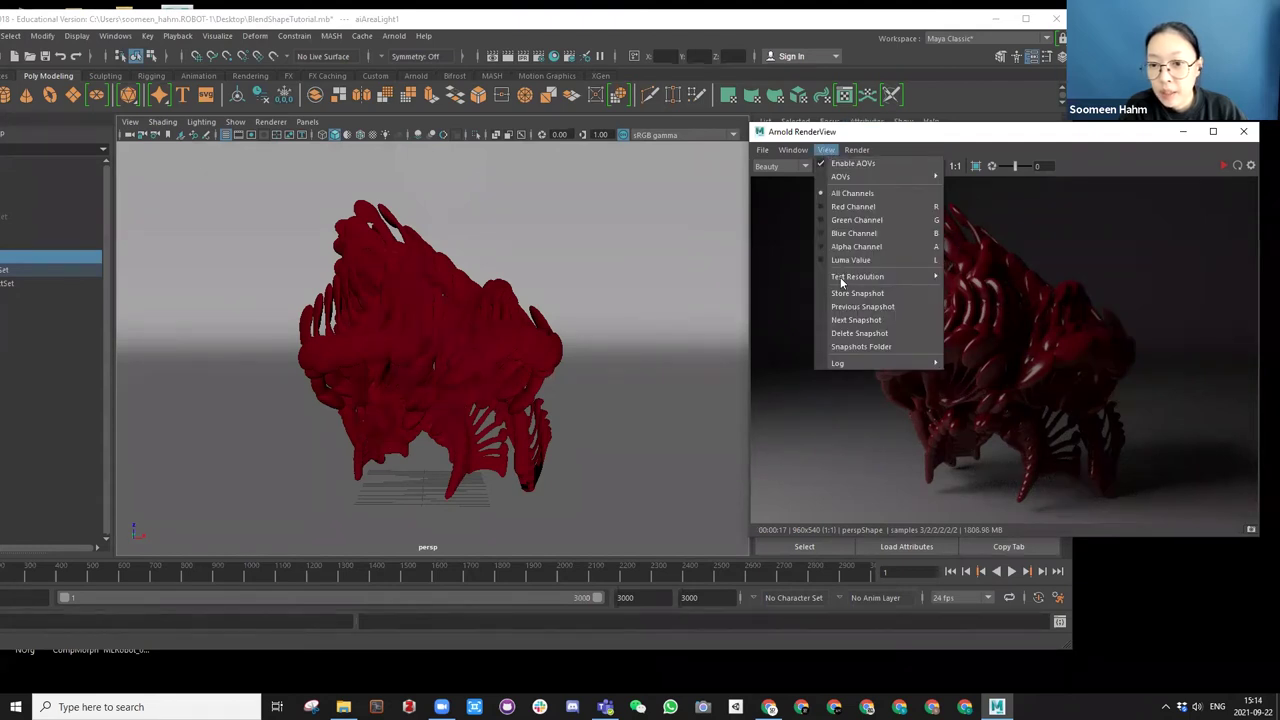
pyautogui.moveTo(845, 280)
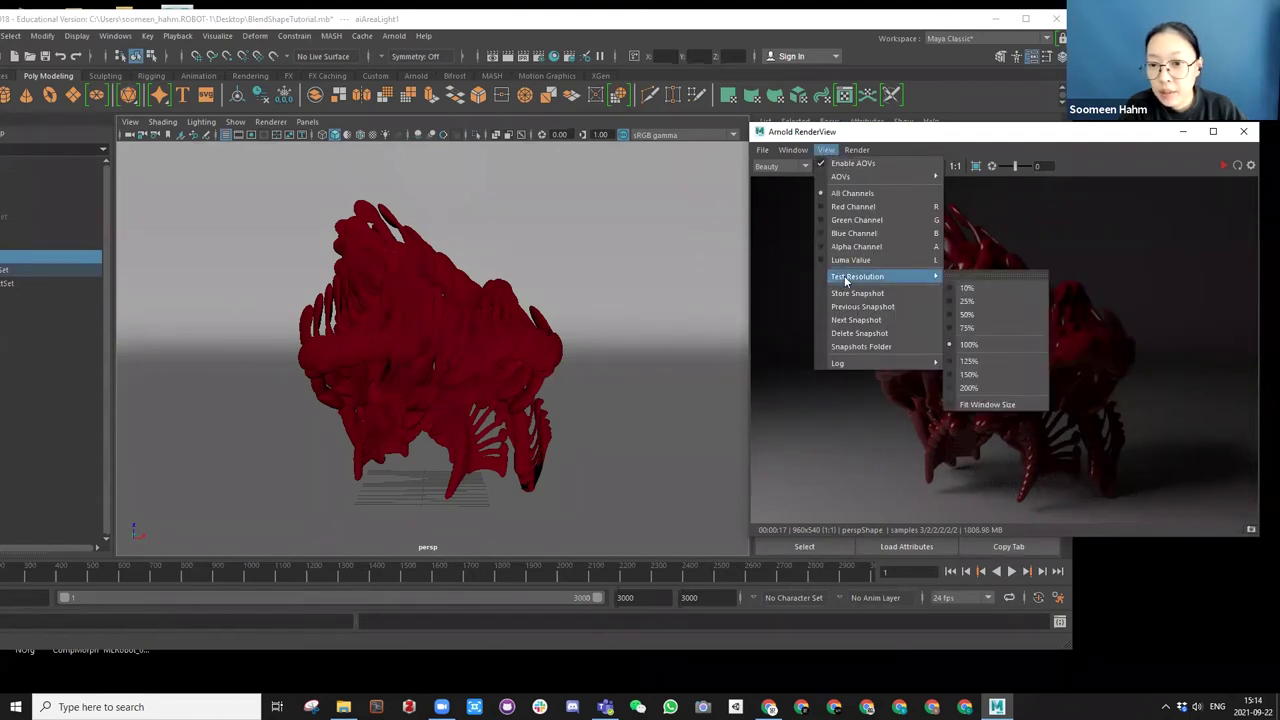
pyautogui.click(966, 302)
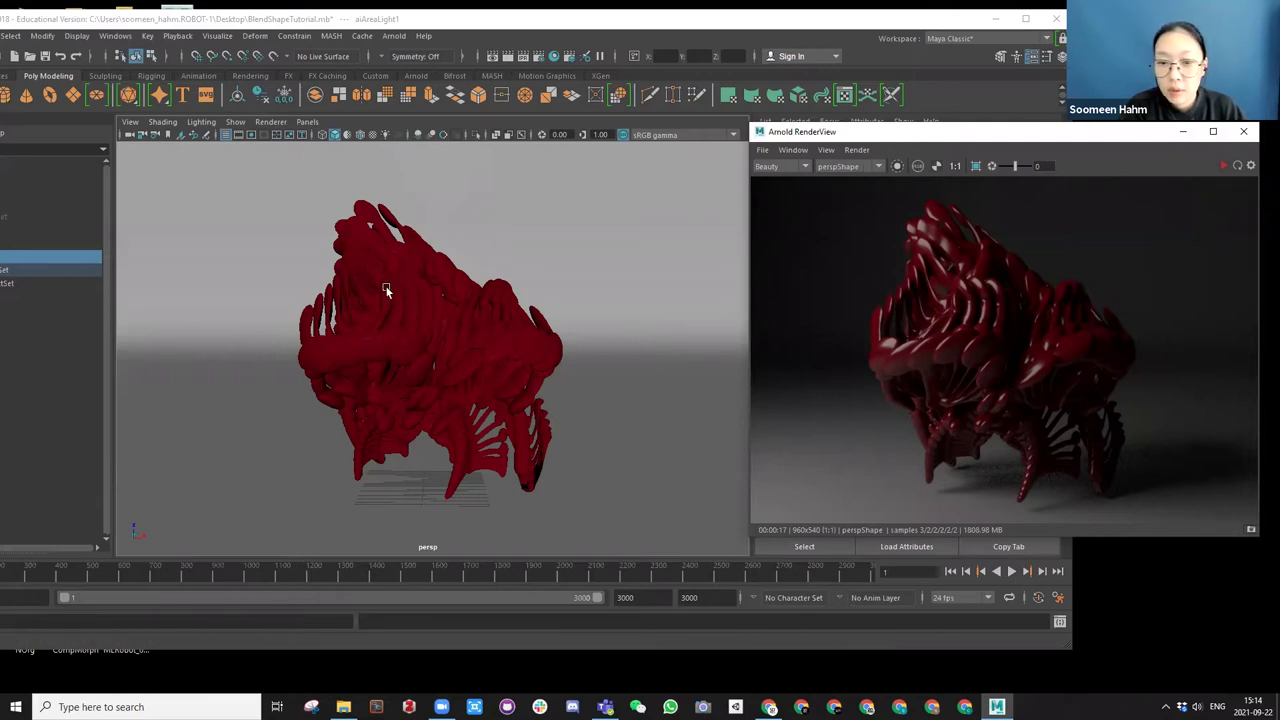
# Clear the RenderView off the Maya window, duplicate the area light and rotate the copy.
pyautogui.moveTo(851, 131); pyautogui.dragTo(872, 131)
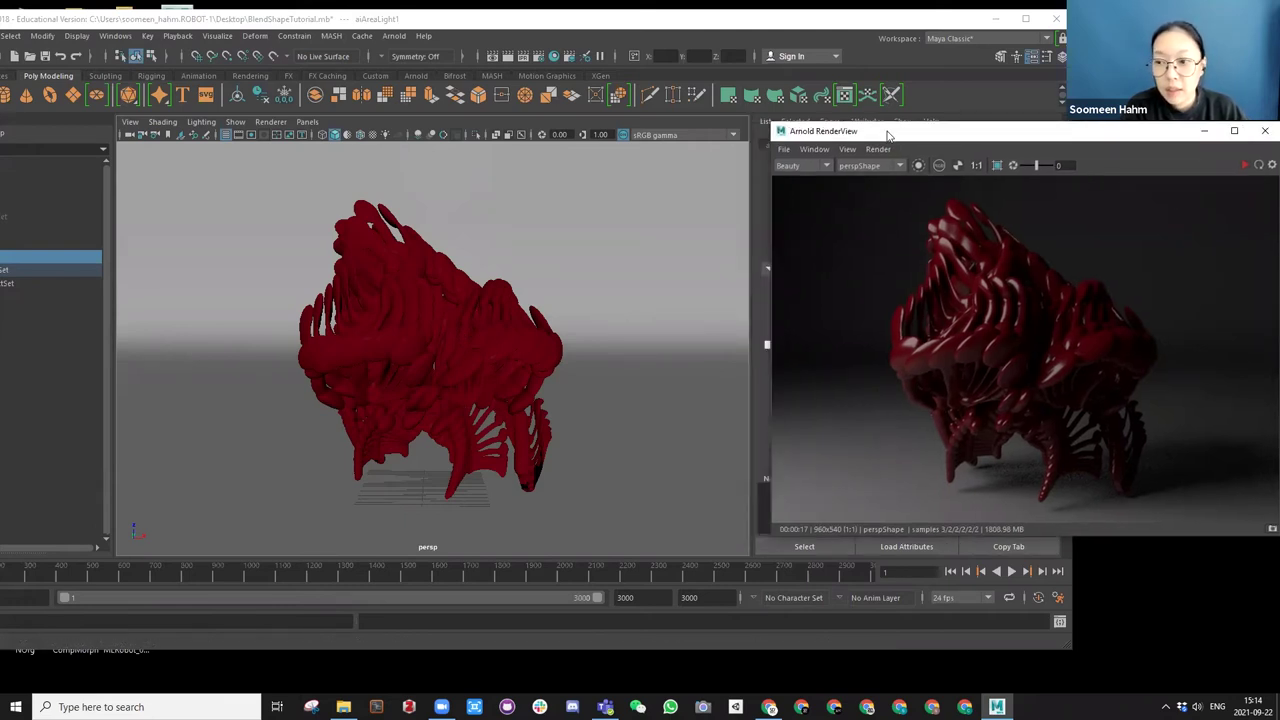
pyautogui.moveTo(887, 135); pyautogui.dragTo(1210, 138)
pyautogui.scroll(-5, 459, 363)
pyautogui.keyDown('alt'); pyautogui.moveTo(365, 314); pyautogui.dragTo(488, 292); pyautogui.keyUp('alt')
pyautogui.hotkey('ctrl', 'd')
pyautogui.press('e')
pyautogui.moveTo(490, 301)
pyautogui.mouseDown()
pyautogui.moveTo(483, 309)
pyautogui.moveTo(474, 255)
pyautogui.moveTo(454, 250)
pyautogui.moveTo(469, 323)
pyautogui.moveTo(452, 261)
pyautogui.moveTo(494, 329)
pyautogui.moveTo(500, 303)
pyautogui.mouseUp()
# Position the duplicated area light above and to the right of MyGeometry, angled down toward the model.
pyautogui.press('w')
pyautogui.moveTo(503, 179); pyautogui.dragTo(543, 366)
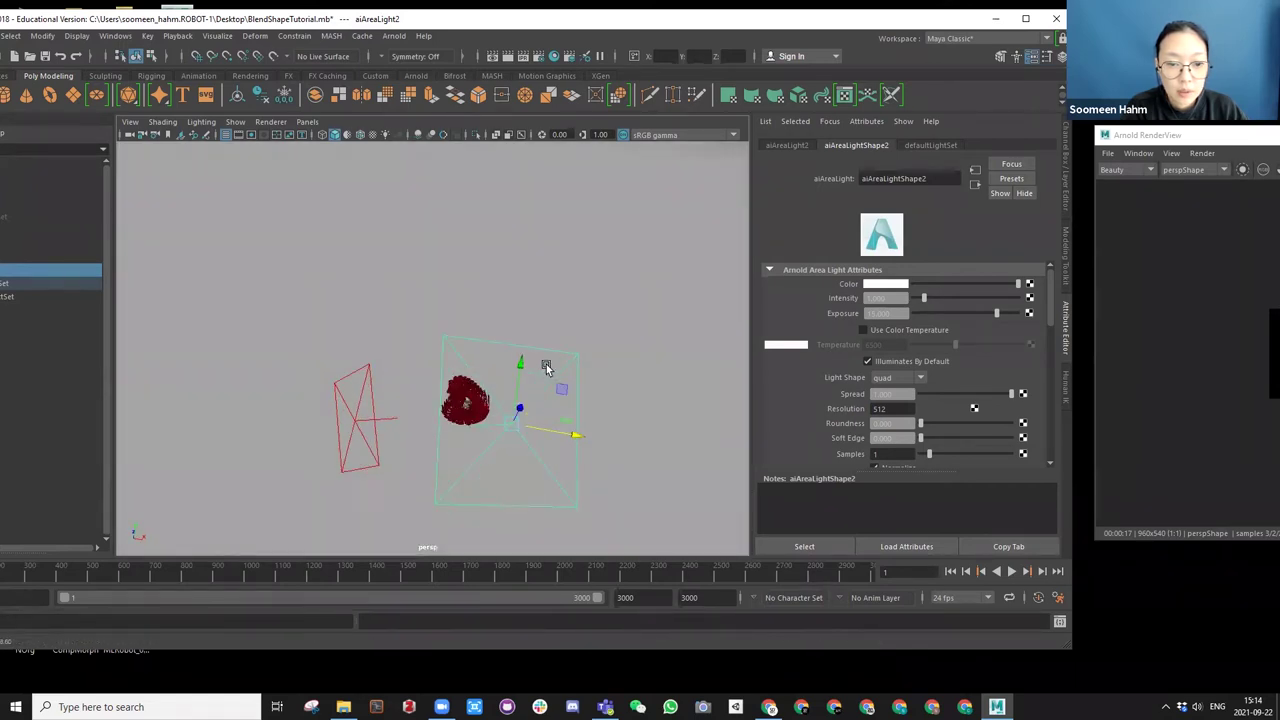
pyautogui.press('e')
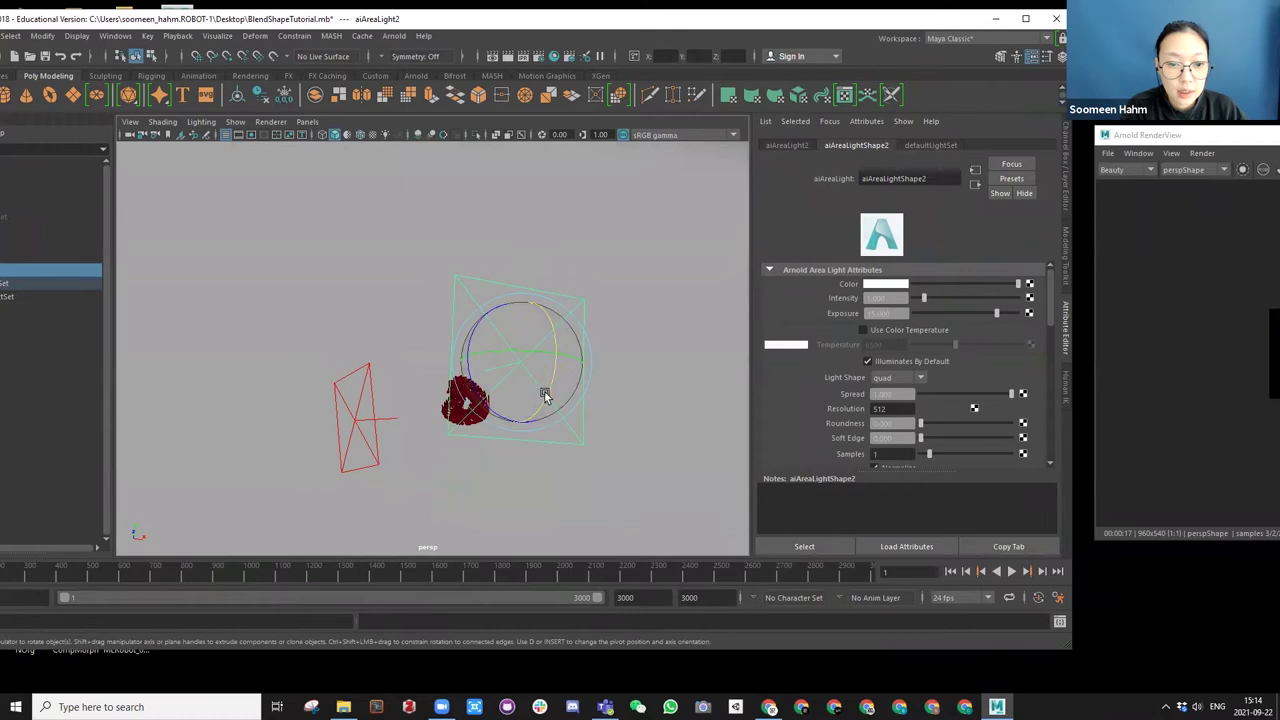
pyautogui.keyDown('alt'); pyautogui.moveTo(551, 371); pyautogui.dragTo(522, 300); pyautogui.keyUp('alt')
pyautogui.press('w')
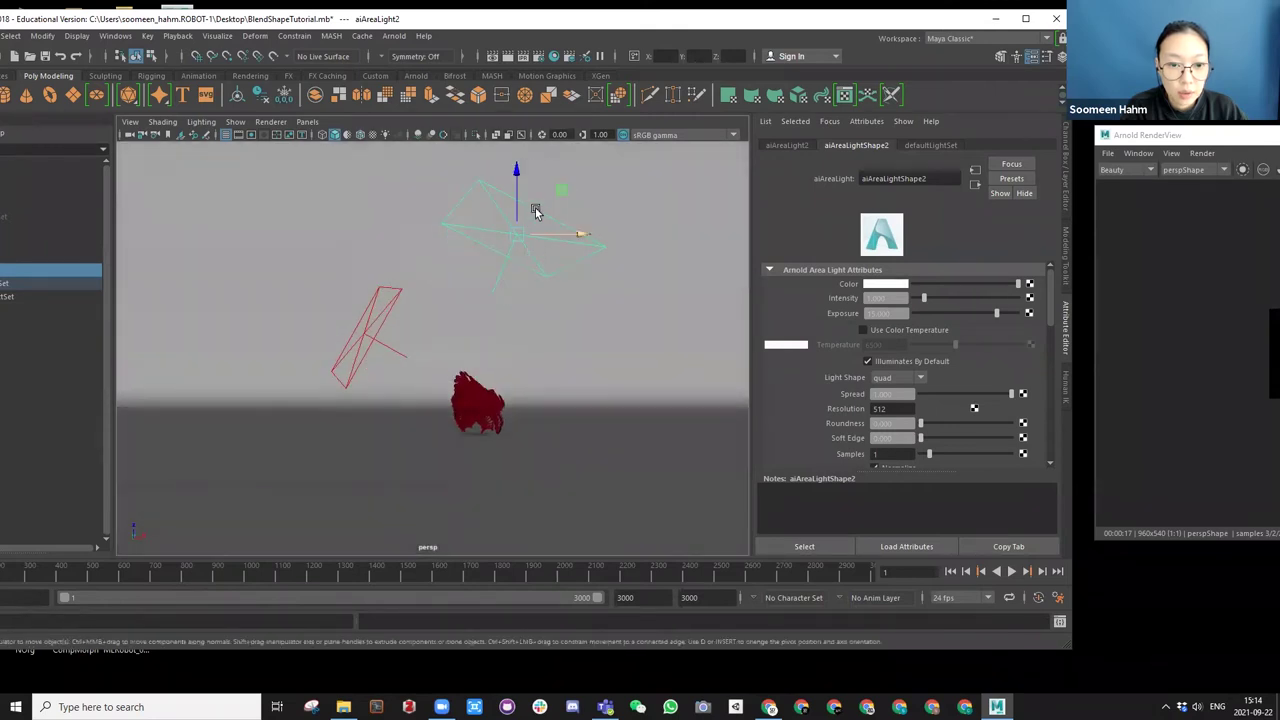
# Frame MyGeometry closely again and update the Arnold render with both area lights.
pyautogui.keyDown('alt'); pyautogui.moveTo(489, 366); pyautogui.dragTo(526, 434, button='right'); pyautogui.keyUp('alt')
pyautogui.keyDown('alt'); pyautogui.moveTo(526, 434); pyautogui.dragTo(459, 316, button='middle'); pyautogui.keyUp('alt')
pyautogui.keyDown('alt'); pyautogui.moveTo(459, 316); pyautogui.dragTo(500, 345, button='right'); pyautogui.keyUp('alt')
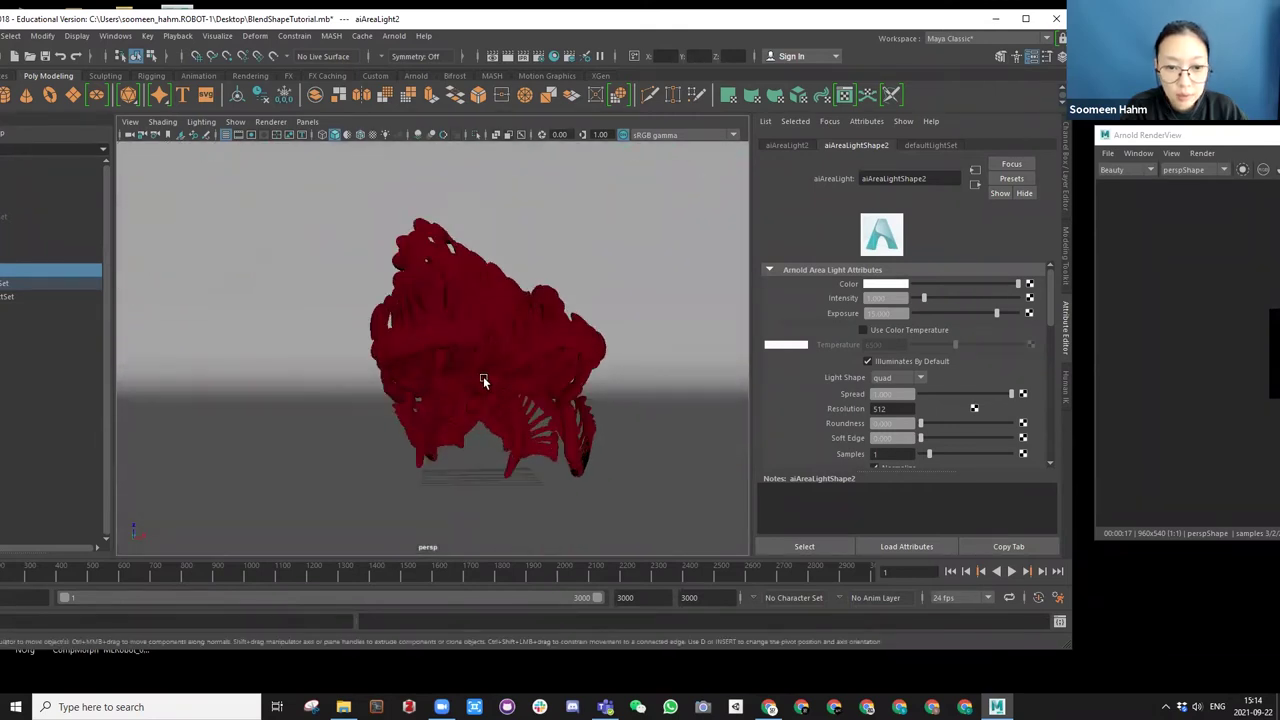
pyautogui.keyDown('alt'); pyautogui.moveTo(500, 345); pyautogui.dragTo(480, 340); pyautogui.keyUp('alt')
pyautogui.click(1140, 140)
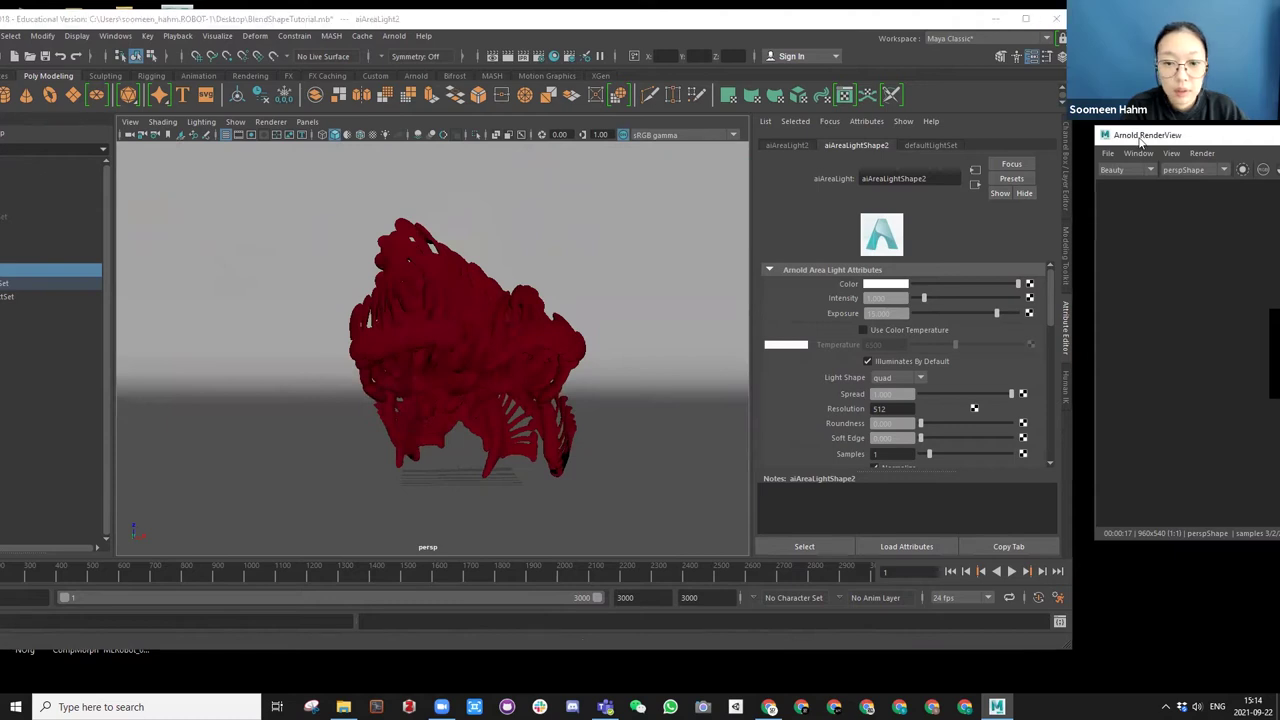
pyautogui.moveTo(1140, 140); pyautogui.dragTo(525, 140)
pyautogui.click(967, 171)
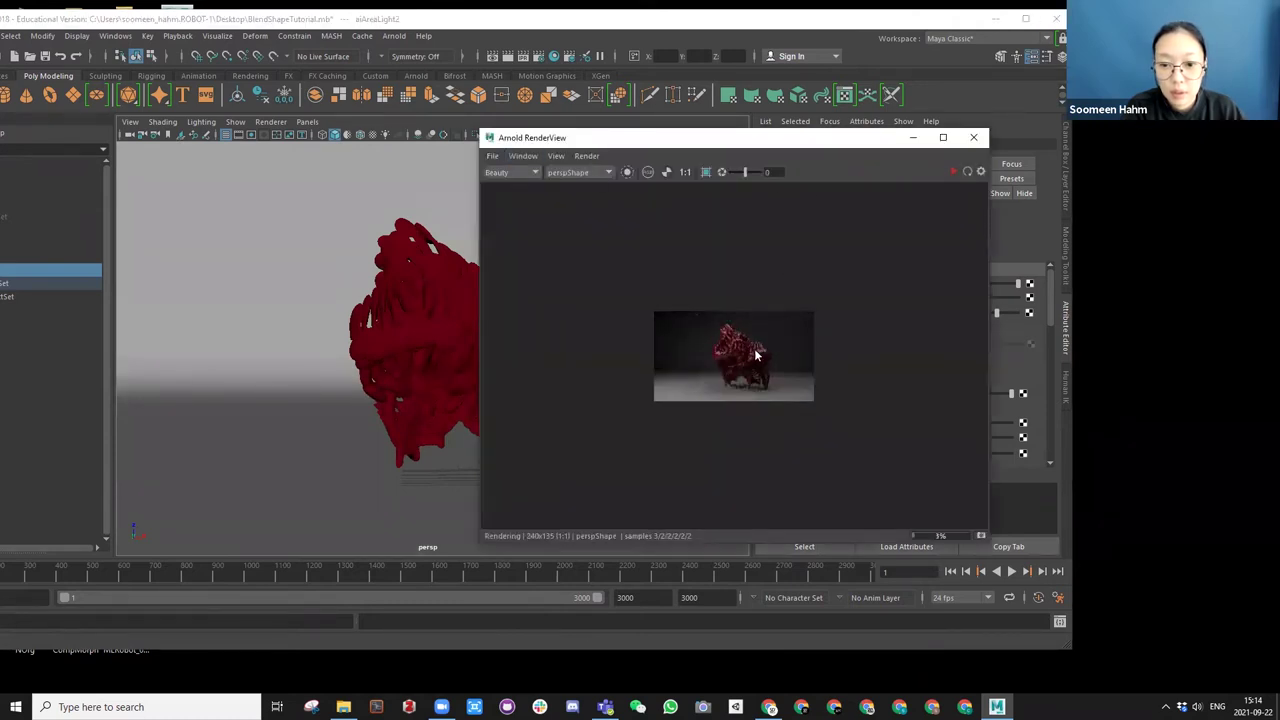
# Select MyGeometry, raise the RenderView's test resolution to 50% and render again.
pyautogui.click(438, 352)
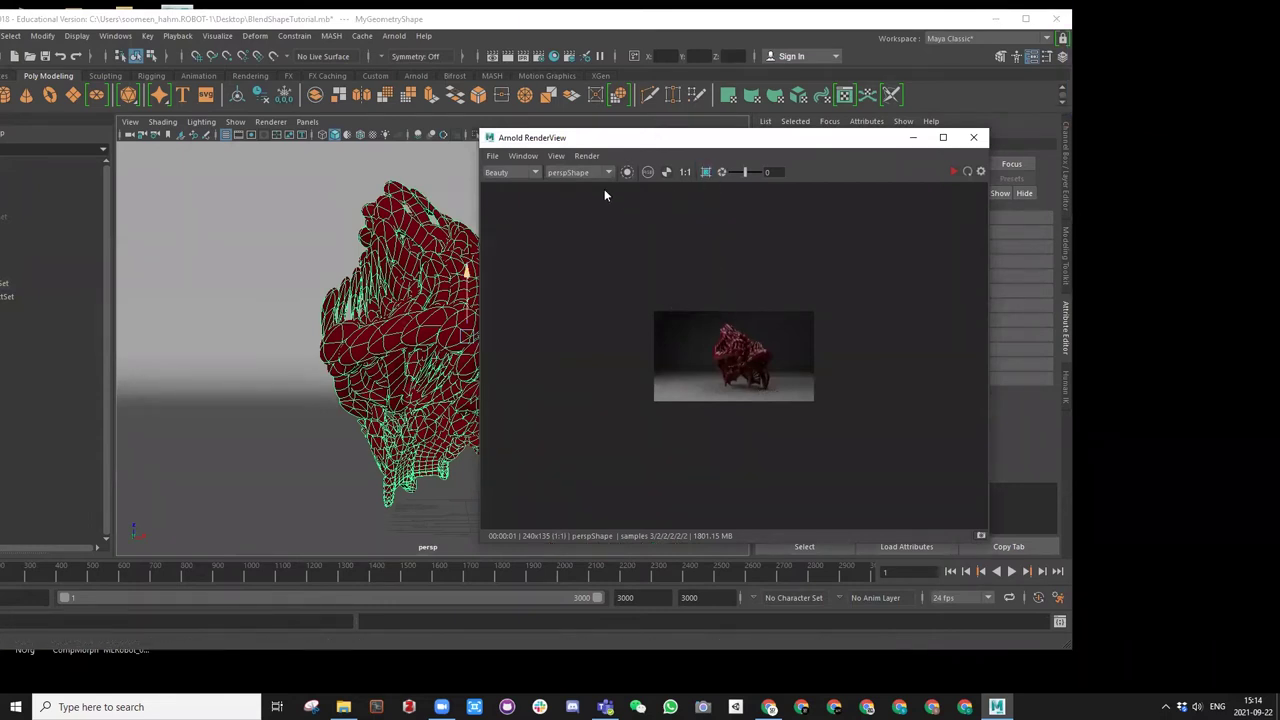
pyautogui.click(556, 156)
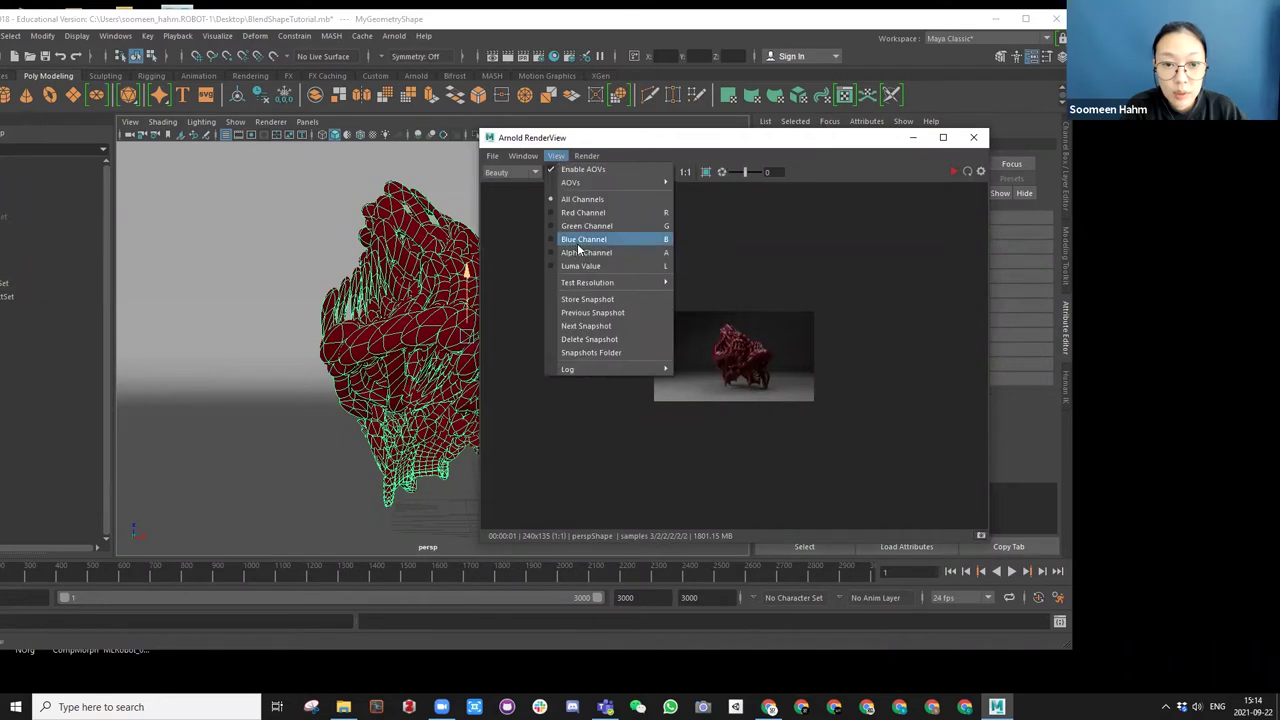
pyautogui.click(685, 325)
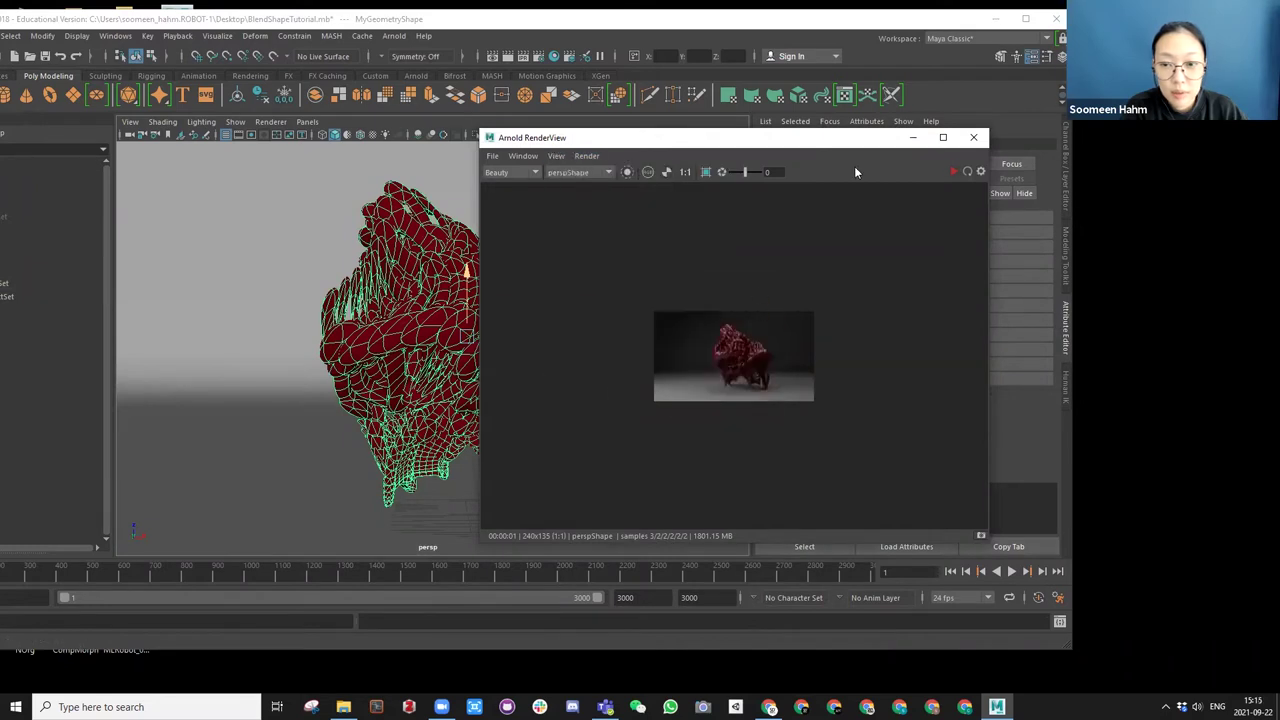
pyautogui.click(960, 174)
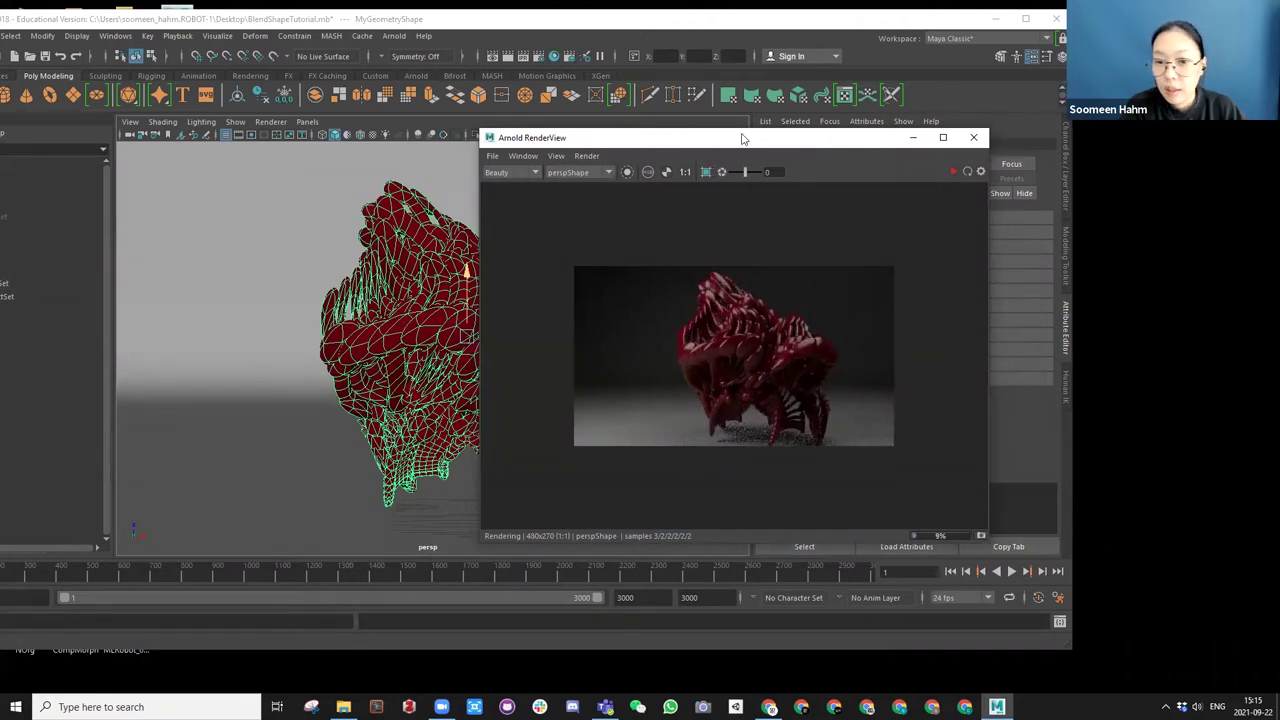
# Move the Arnold RenderView aside and reposition the Maya window so the Outliner is fully in view.
pyautogui.moveTo(742, 138); pyautogui.dragTo(1279, 171)
pyautogui.click(270, 22)
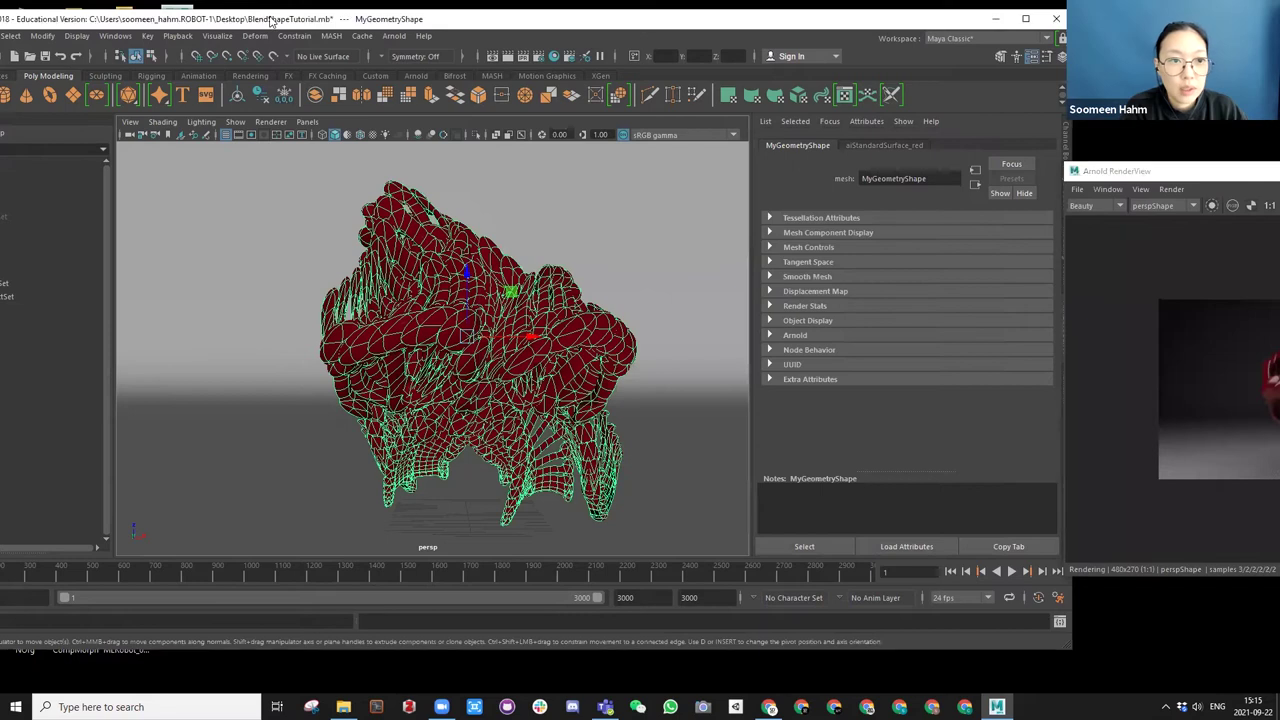
pyautogui.doubleClick(270, 22)
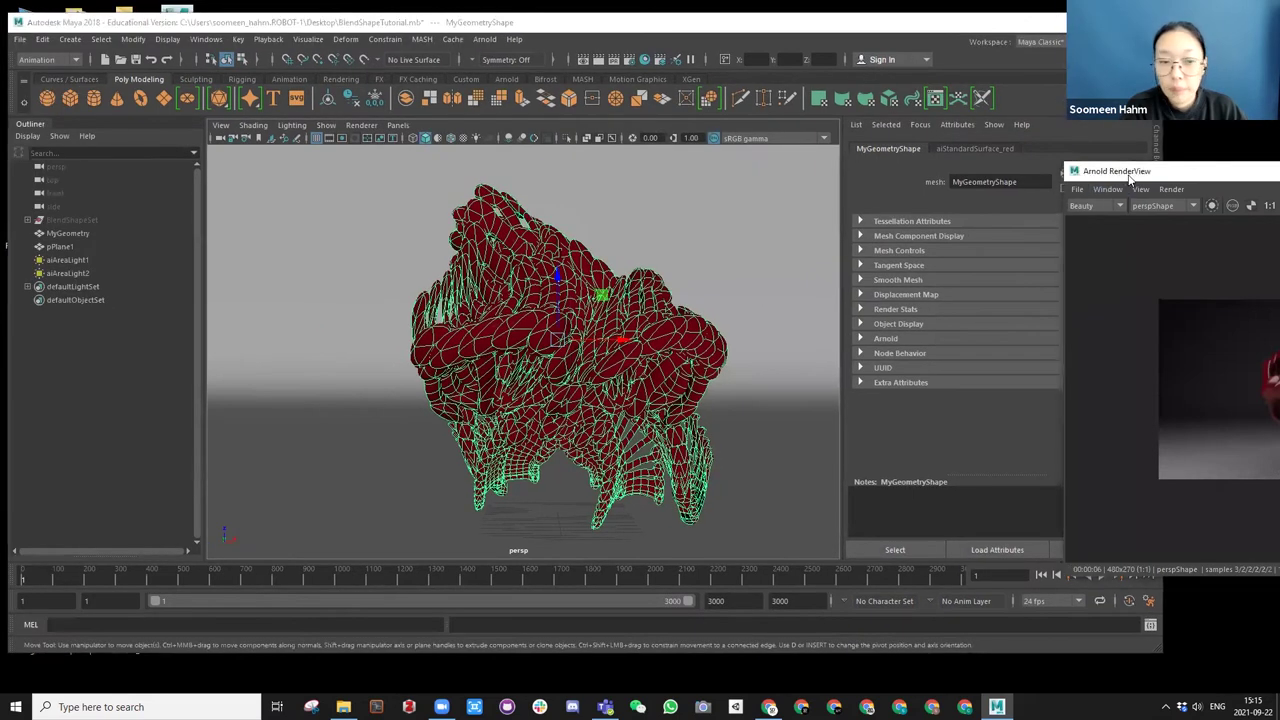
# Set the exposure of aiAreaLight2 to 16, update the Arnold render and move the RenderView clear of the light's attributes.
pyautogui.click(67, 273)
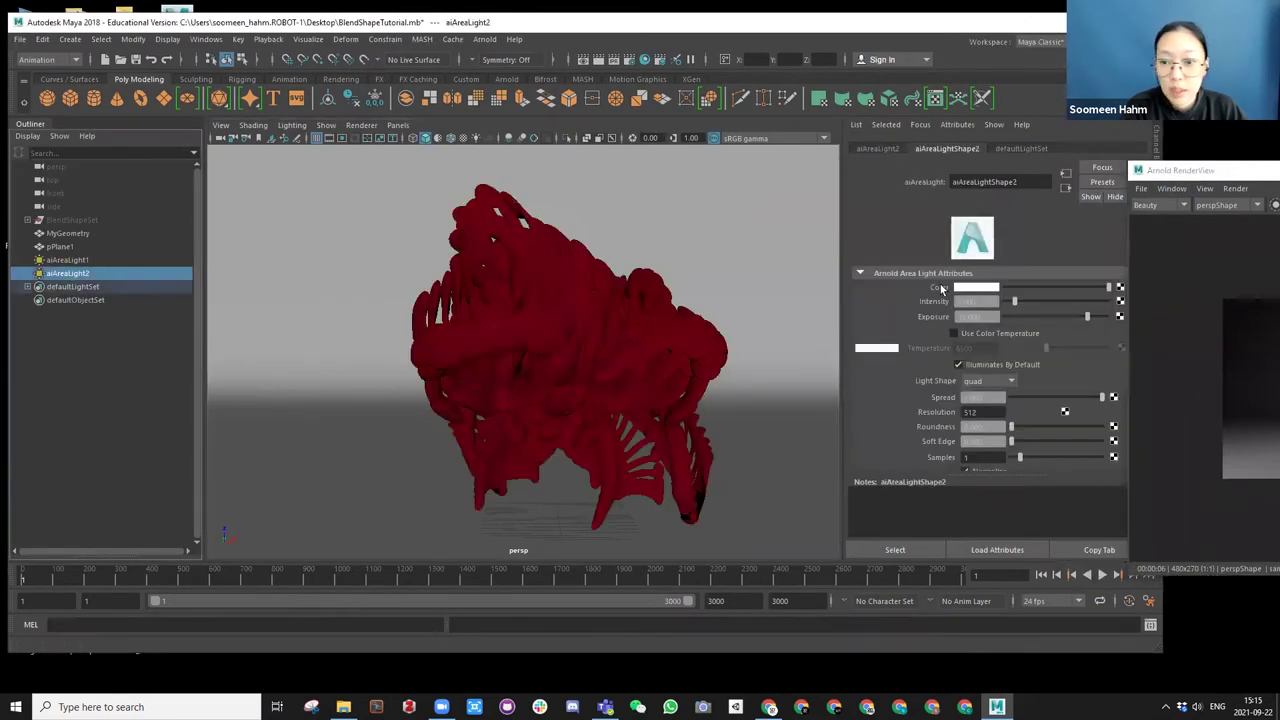
pyautogui.moveTo(985, 316); pyautogui.dragTo(908, 316)
pyautogui.write('16')
pyautogui.press('Return')
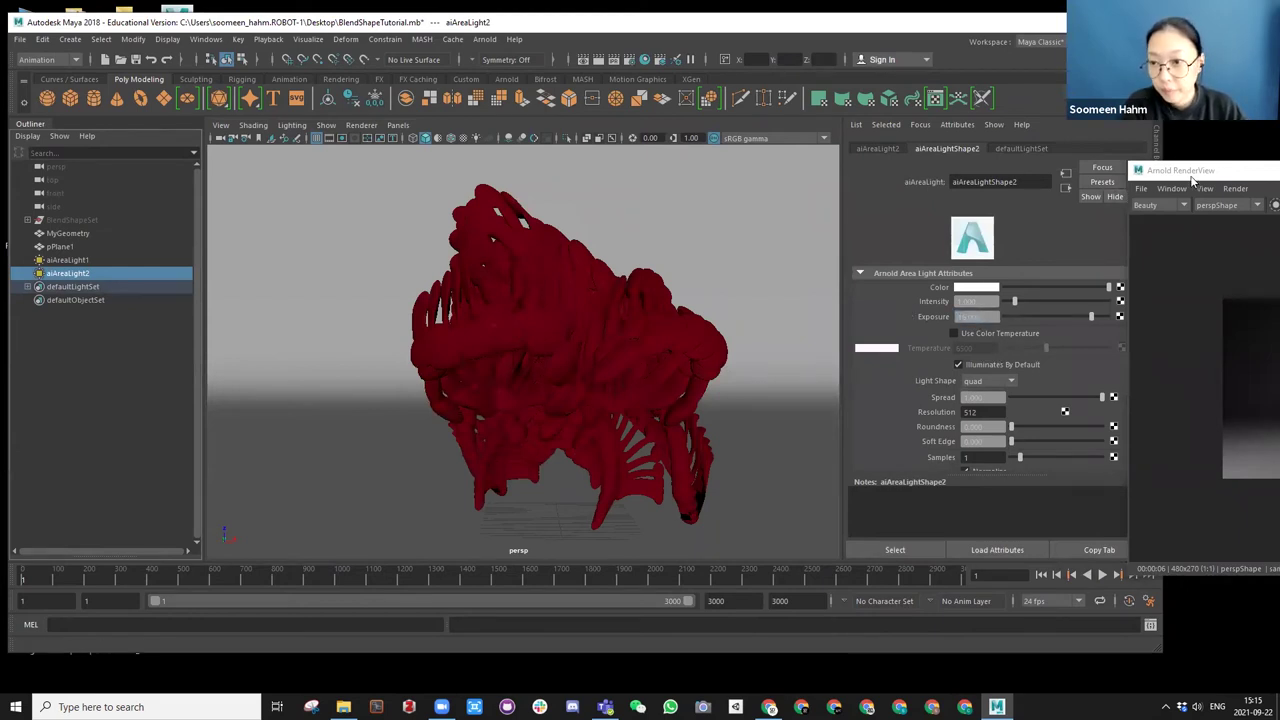
pyautogui.moveTo(1192, 180); pyautogui.dragTo(799, 174)
pyautogui.click(1224, 199)
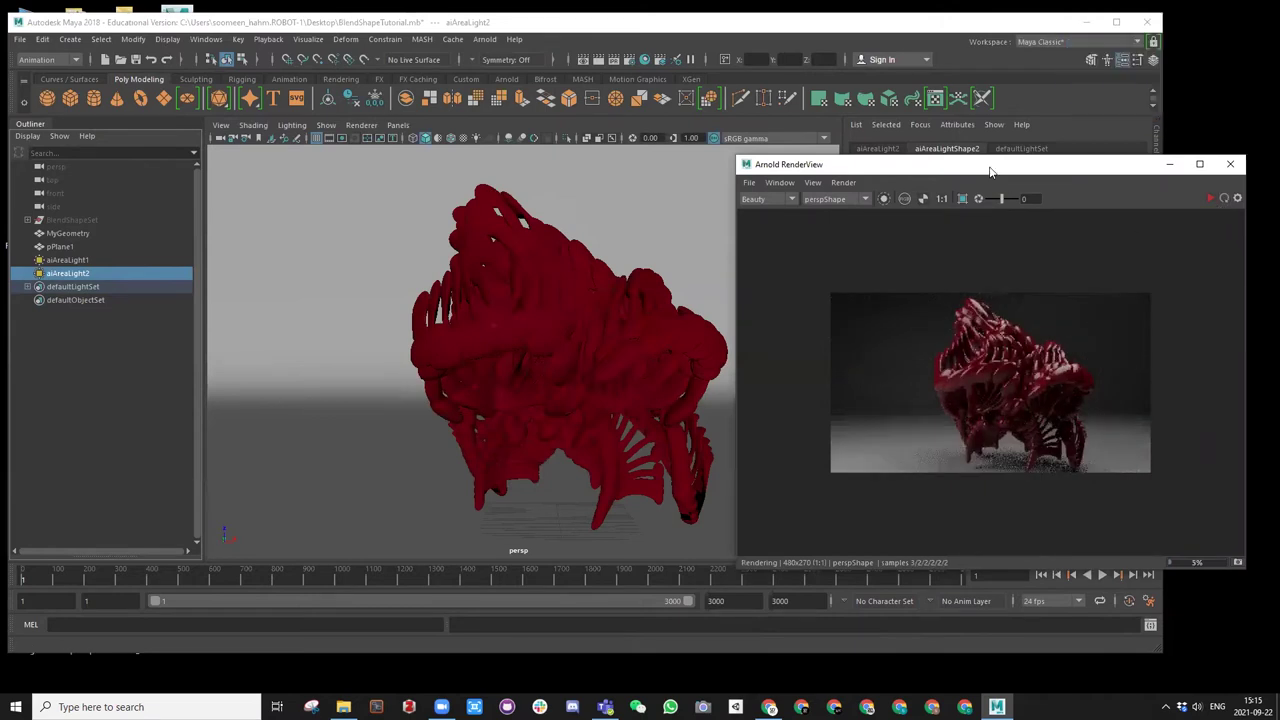
pyautogui.moveTo(995, 175); pyautogui.dragTo(543, 305)
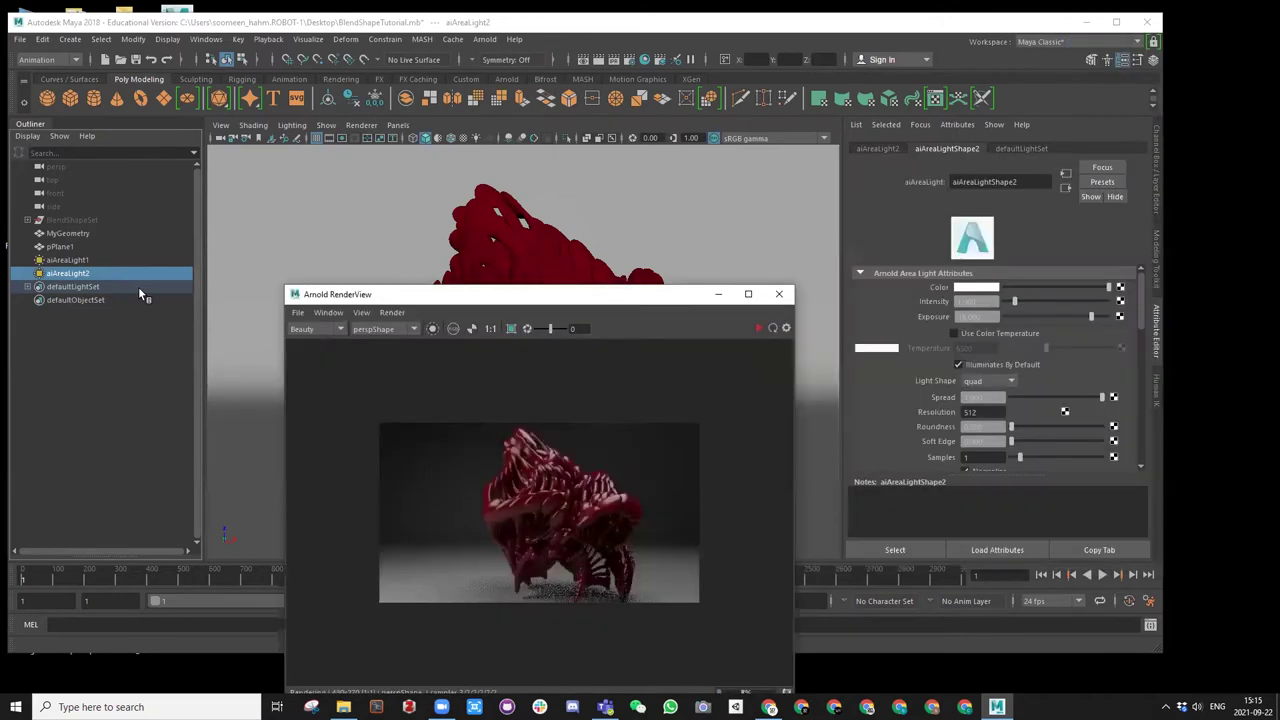
# Set the exposure of aiAreaLight1 to 16 as well and update the Arnold render.
pyautogui.click(89, 258)
pyautogui.moveTo(987, 318); pyautogui.dragTo(910, 310)
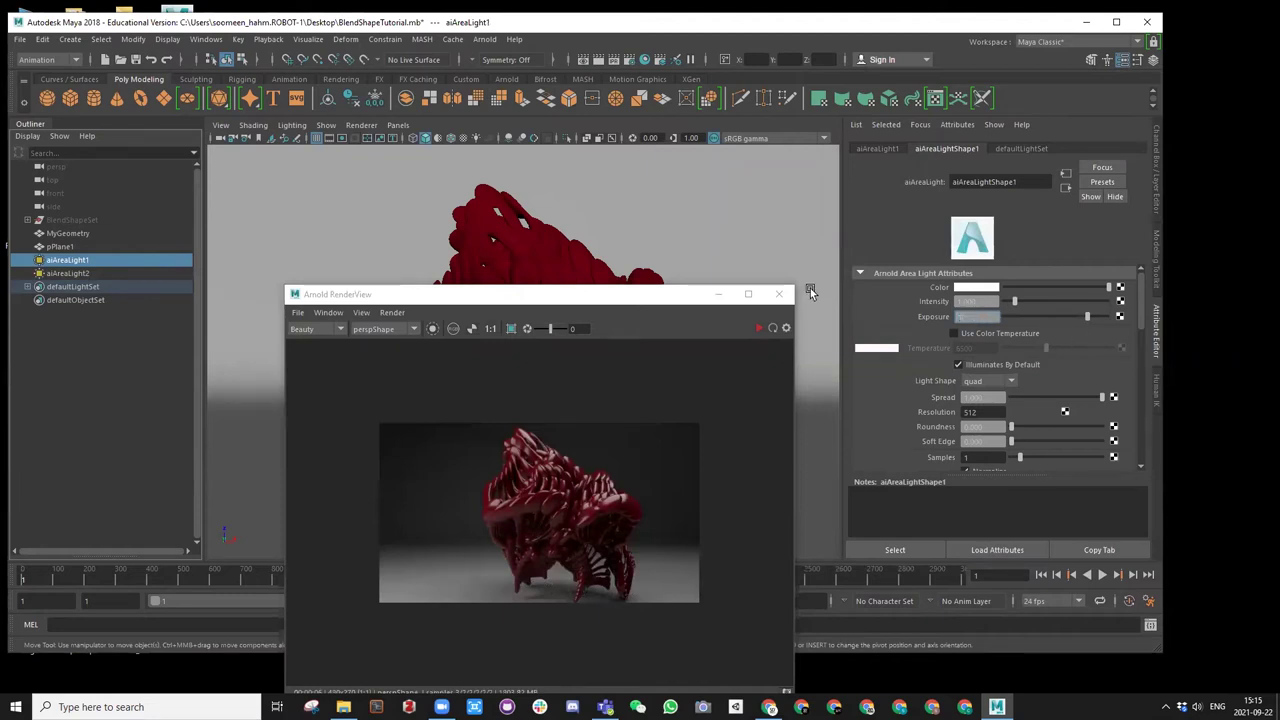
pyautogui.press('Return')
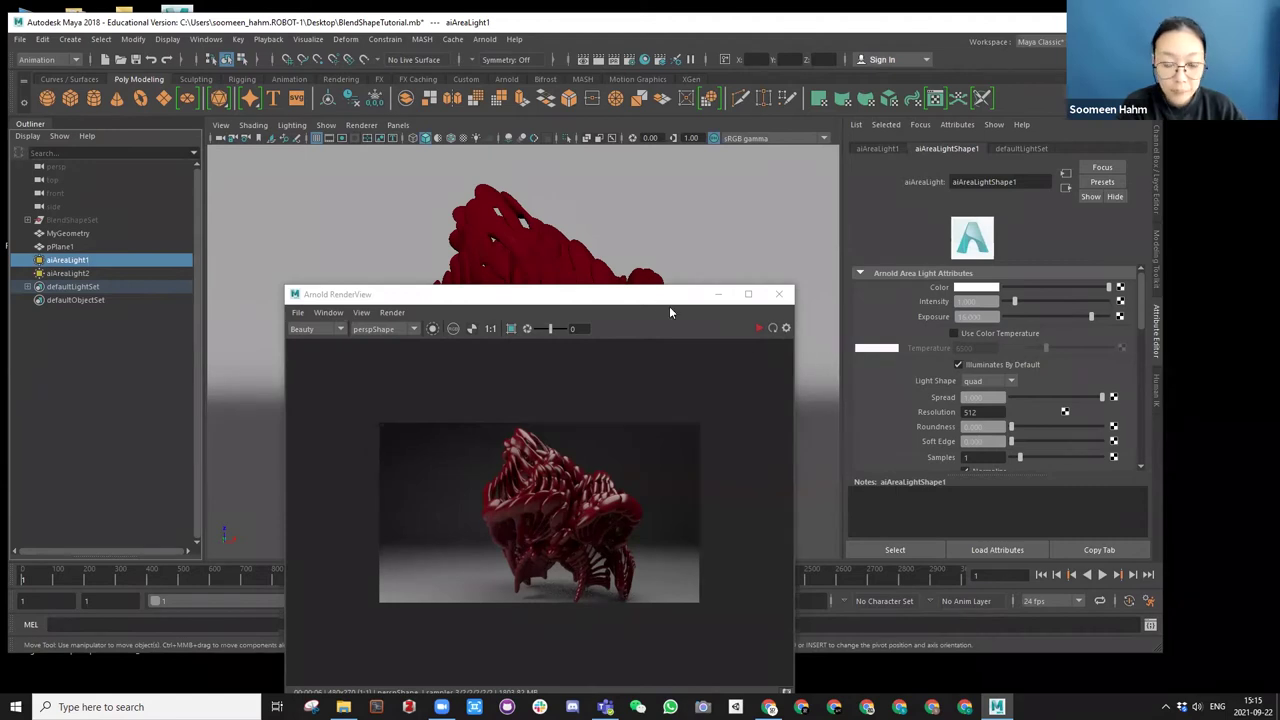
pyautogui.click(771, 330)
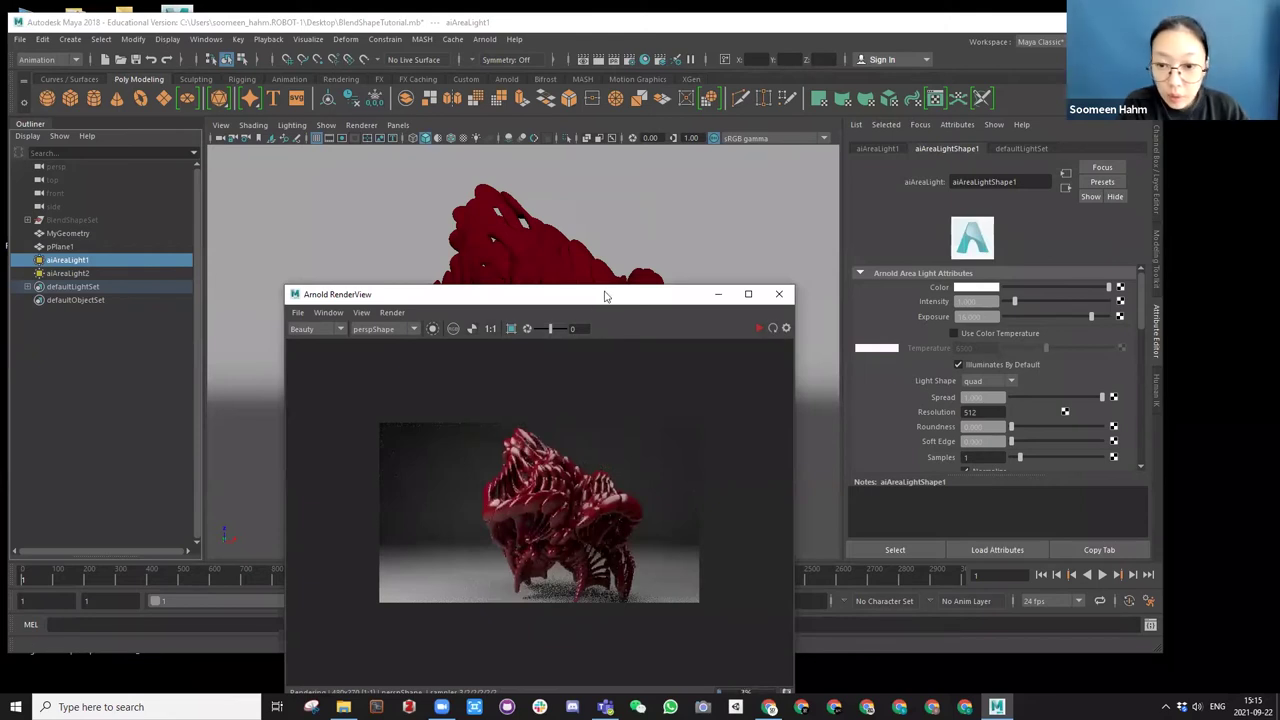
# Maximize the Maya window and move the Arnold RenderView aside so the model stays visible in the viewport.
pyautogui.moveTo(604, 295); pyautogui.dragTo(869, 75)
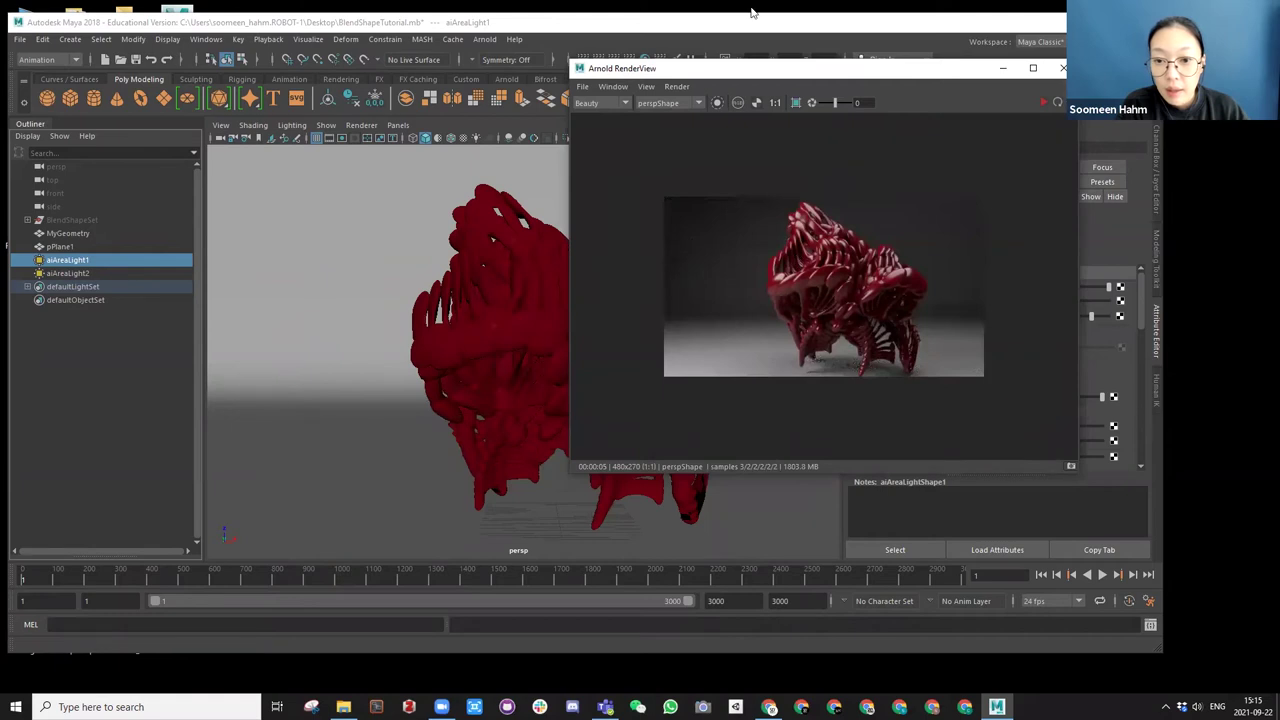
pyautogui.moveTo(743, 76); pyautogui.dragTo(800, 110)
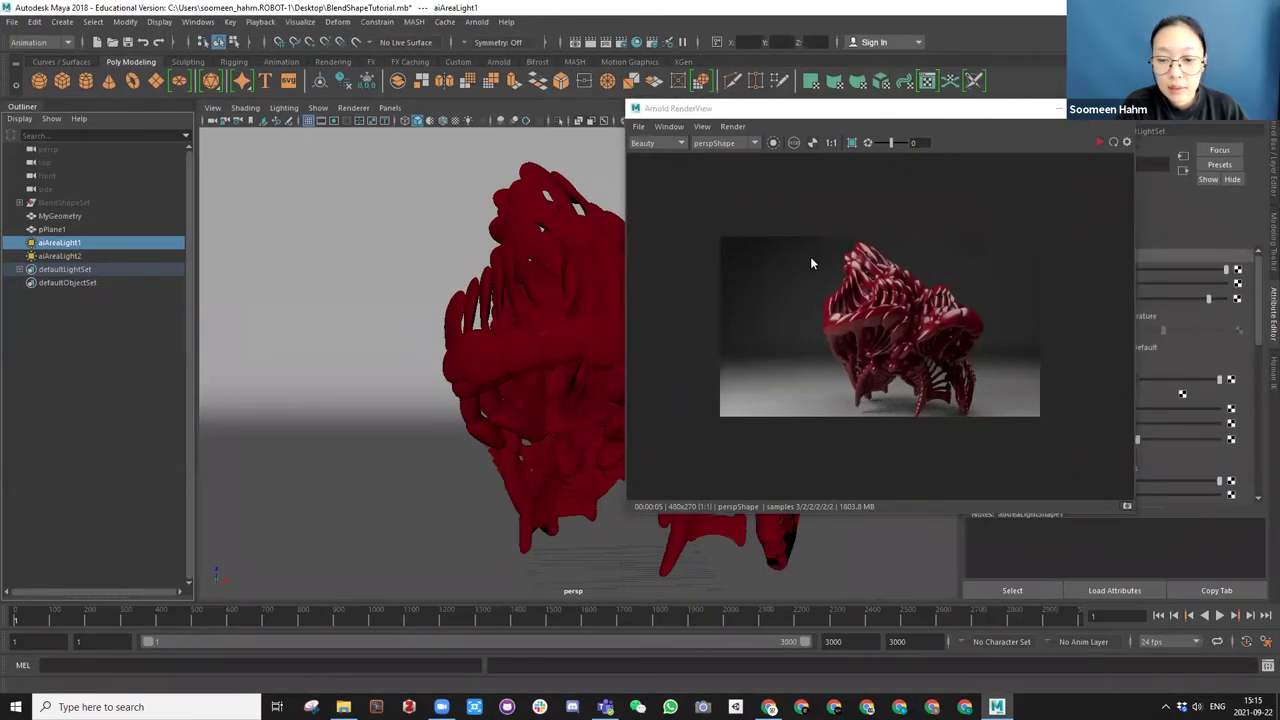
pyautogui.click(702, 128)
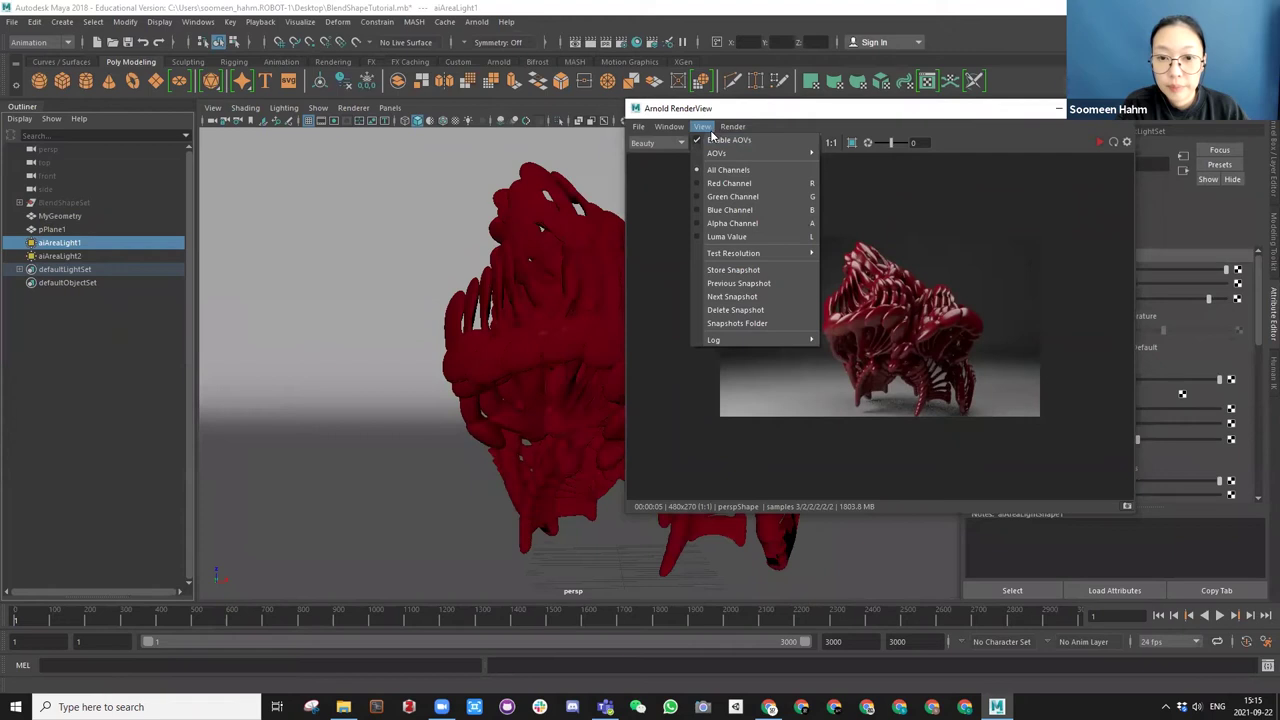
pyautogui.click(788, 172)
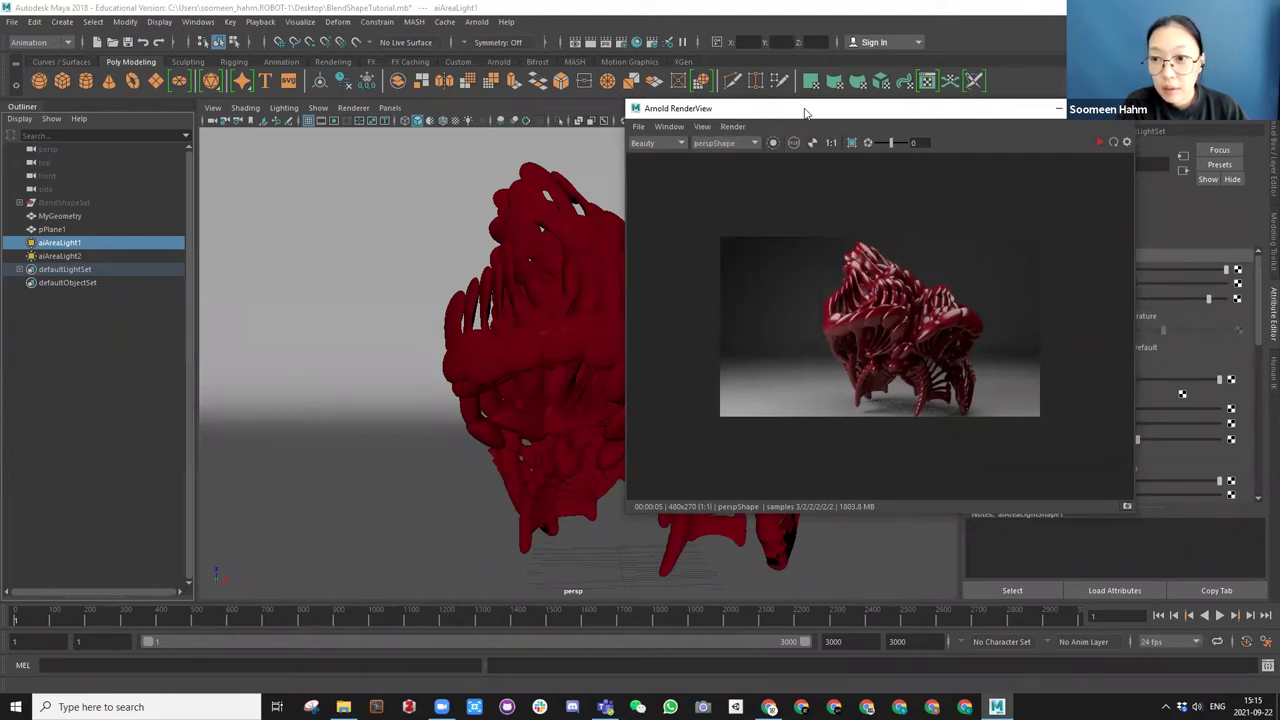
pyautogui.moveTo(806, 112); pyautogui.dragTo(874, 119)
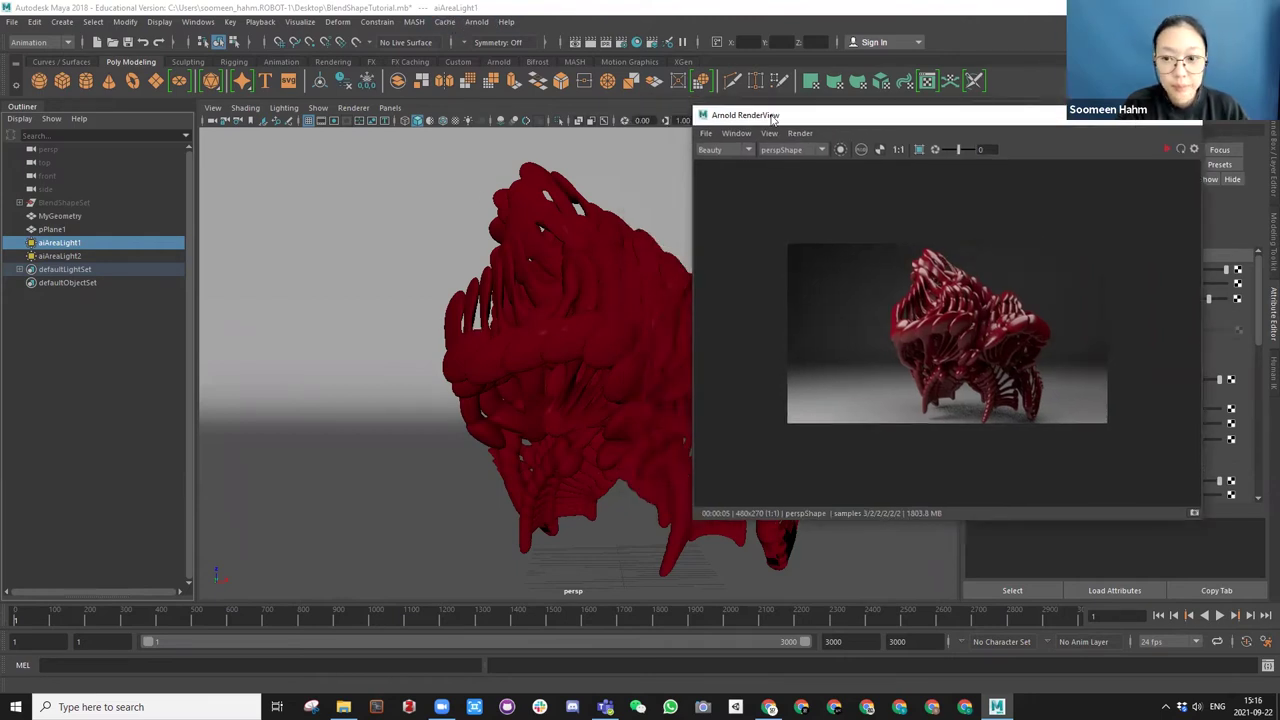
pyautogui.moveTo(866, 120); pyautogui.dragTo(1014, 130)
# Switch to the Rendering menu set, open the Render Settings and place them clear of the model and the render.
pyautogui.click(197, 24)
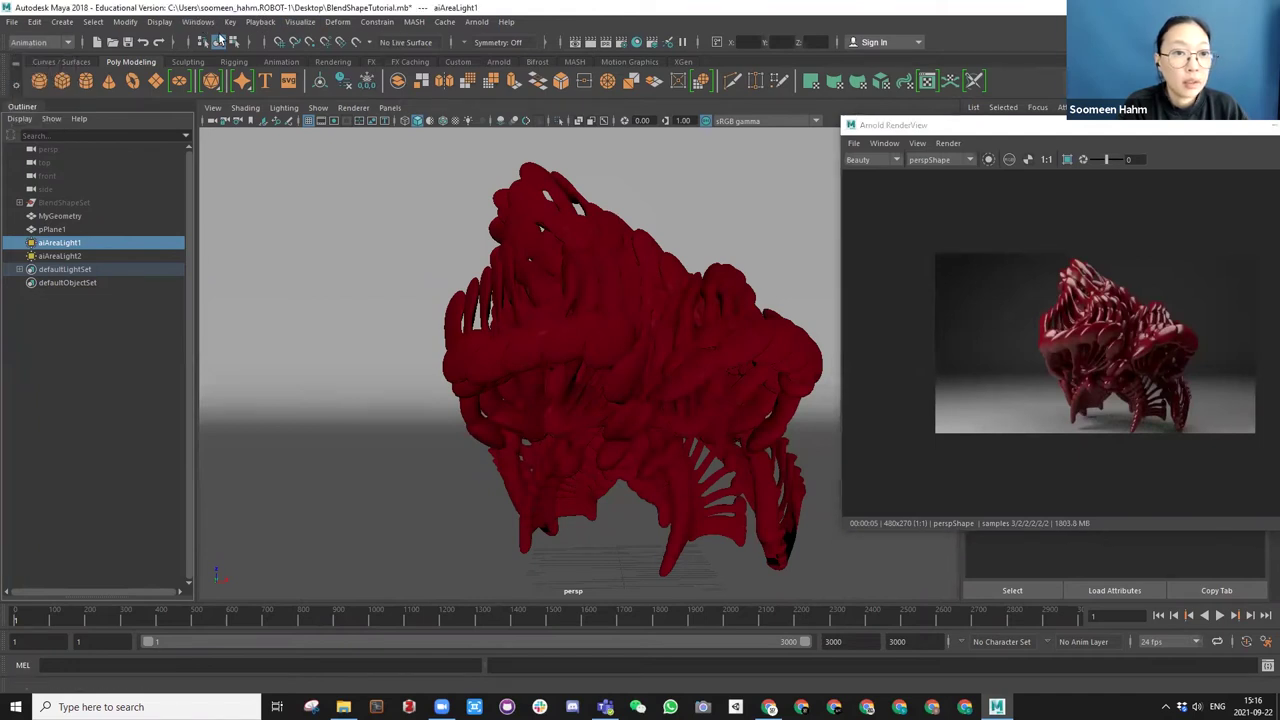
pyautogui.click(38, 42)
pyautogui.click(27, 62)
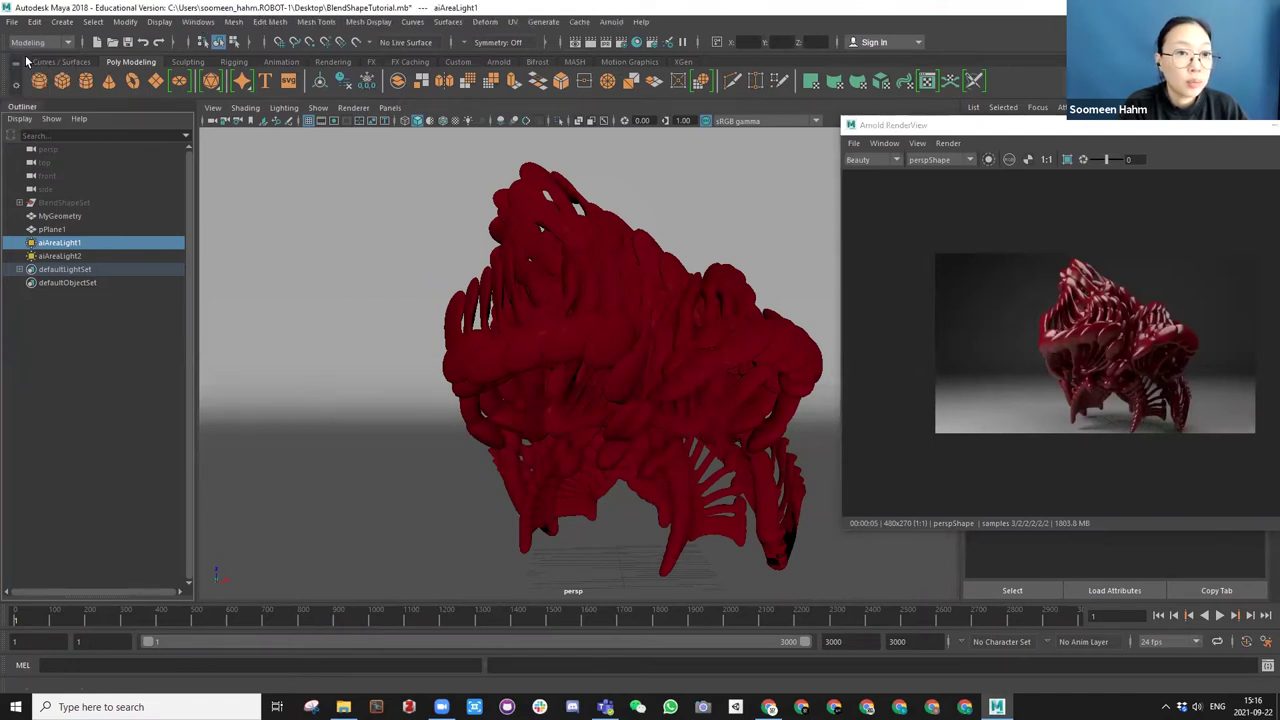
pyautogui.click(40, 42)
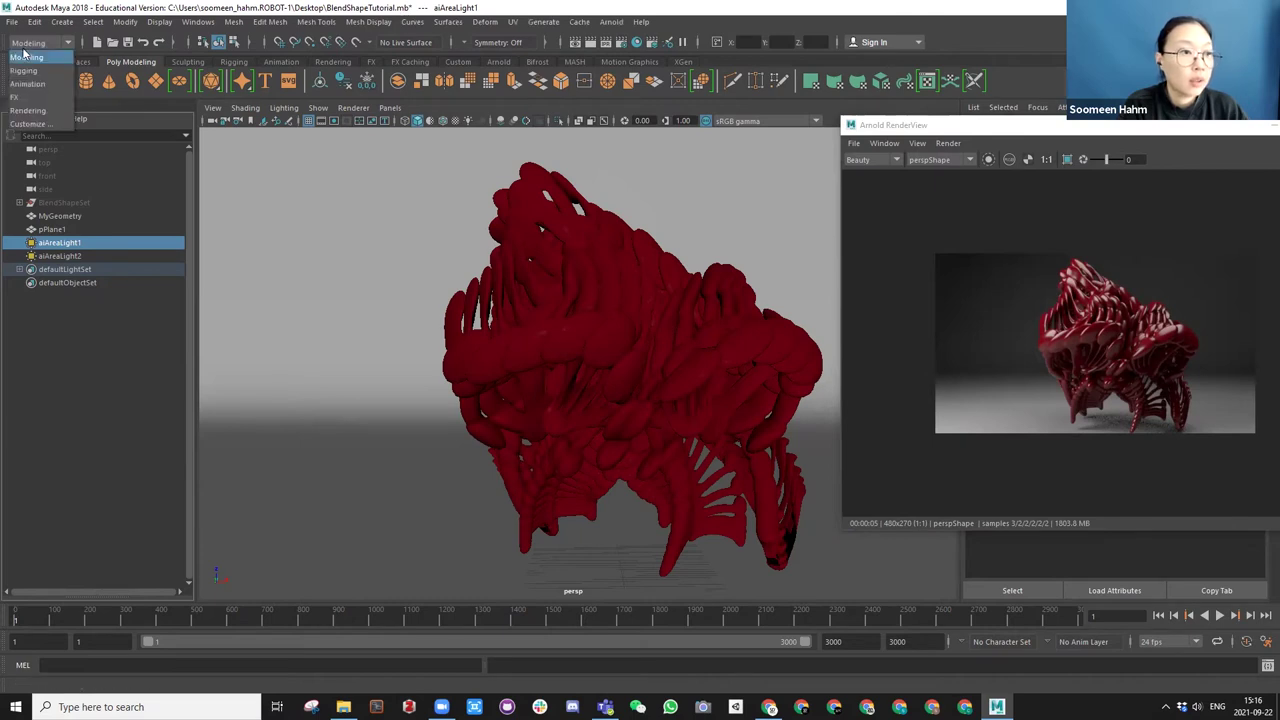
pyautogui.click(23, 116)
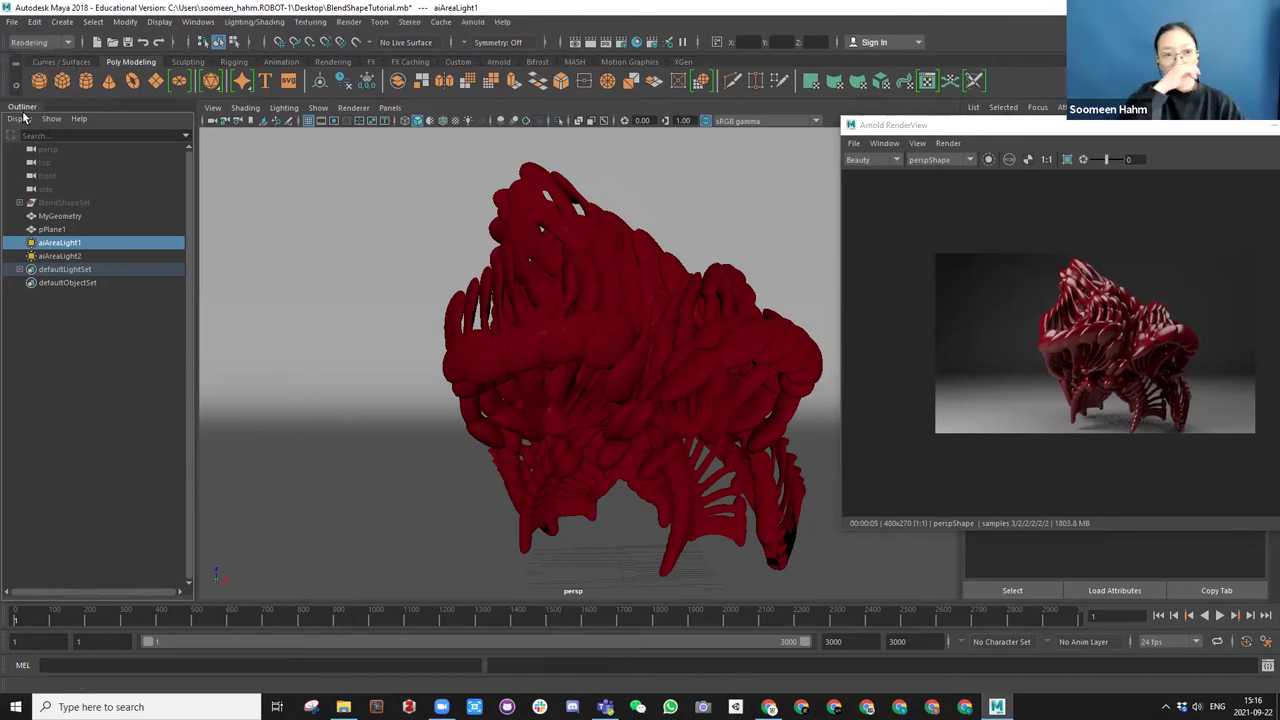
pyautogui.click(349, 22)
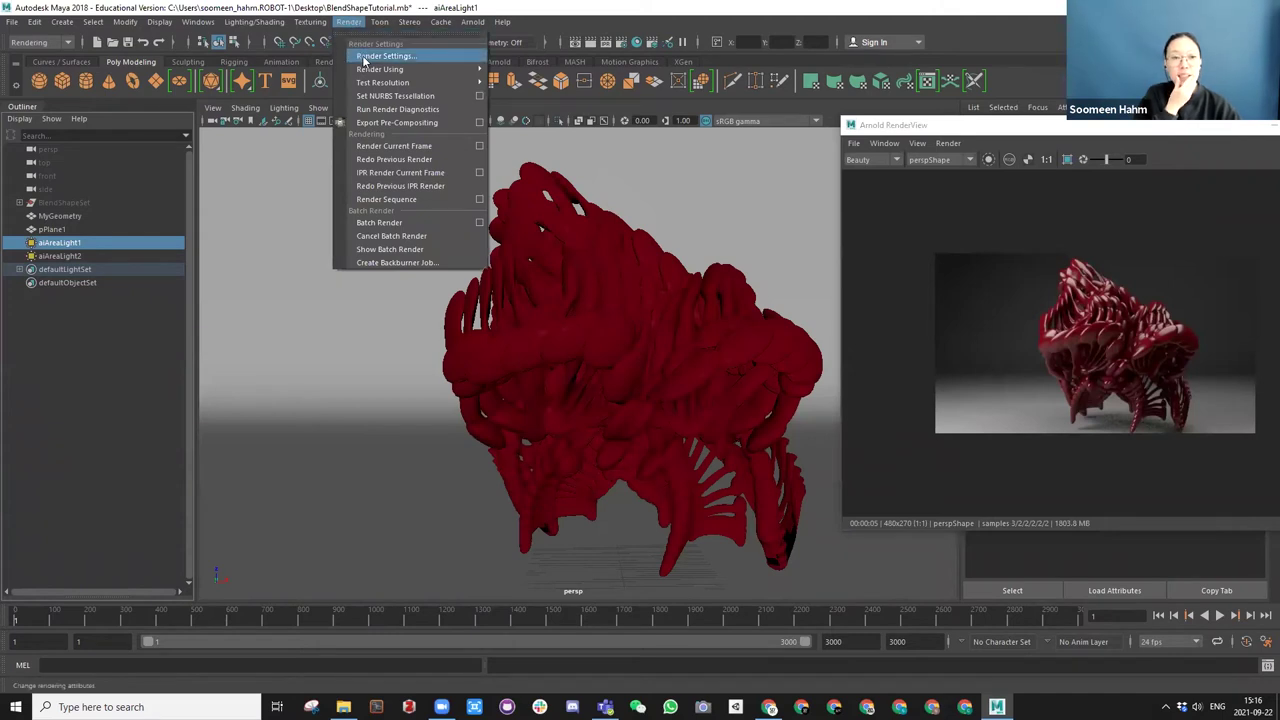
pyautogui.click(364, 58)
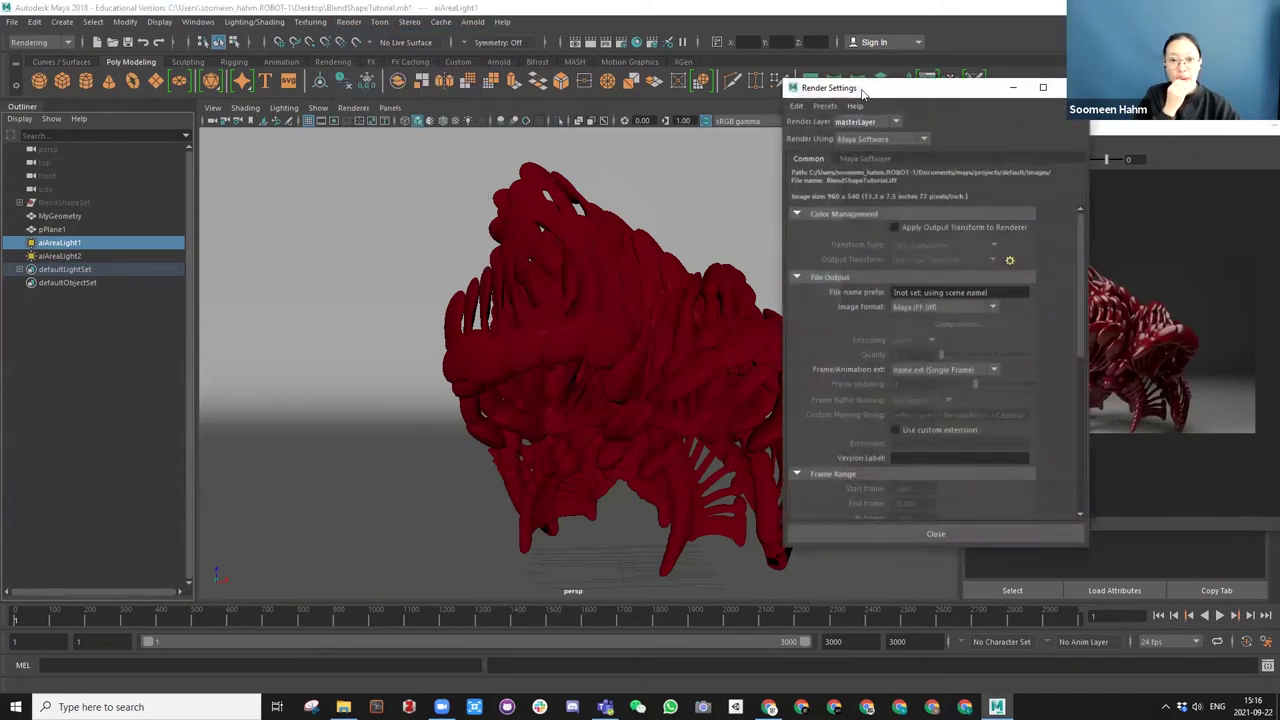
pyautogui.moveTo(862, 92); pyautogui.dragTo(146, 104)
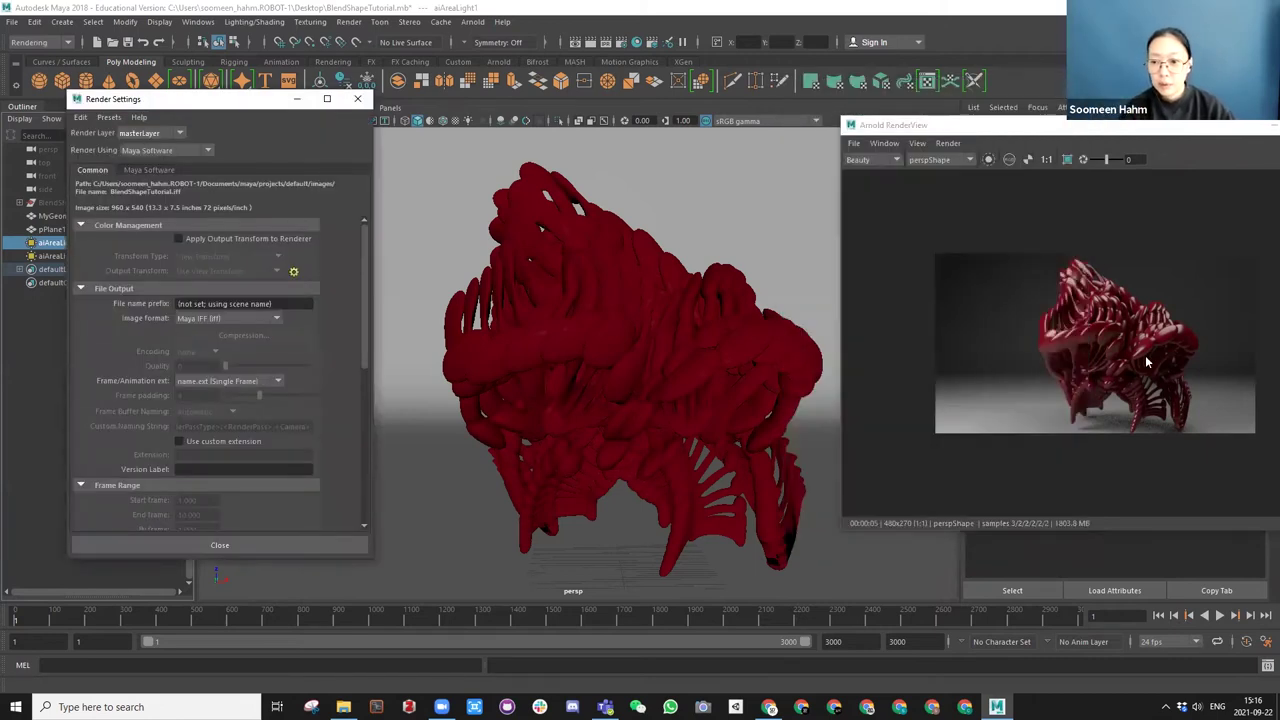
# Move the Arnold RenderView beside the Render Settings, enlarge it and pick the backdrop plane in the render.
pyautogui.click(1037, 131)
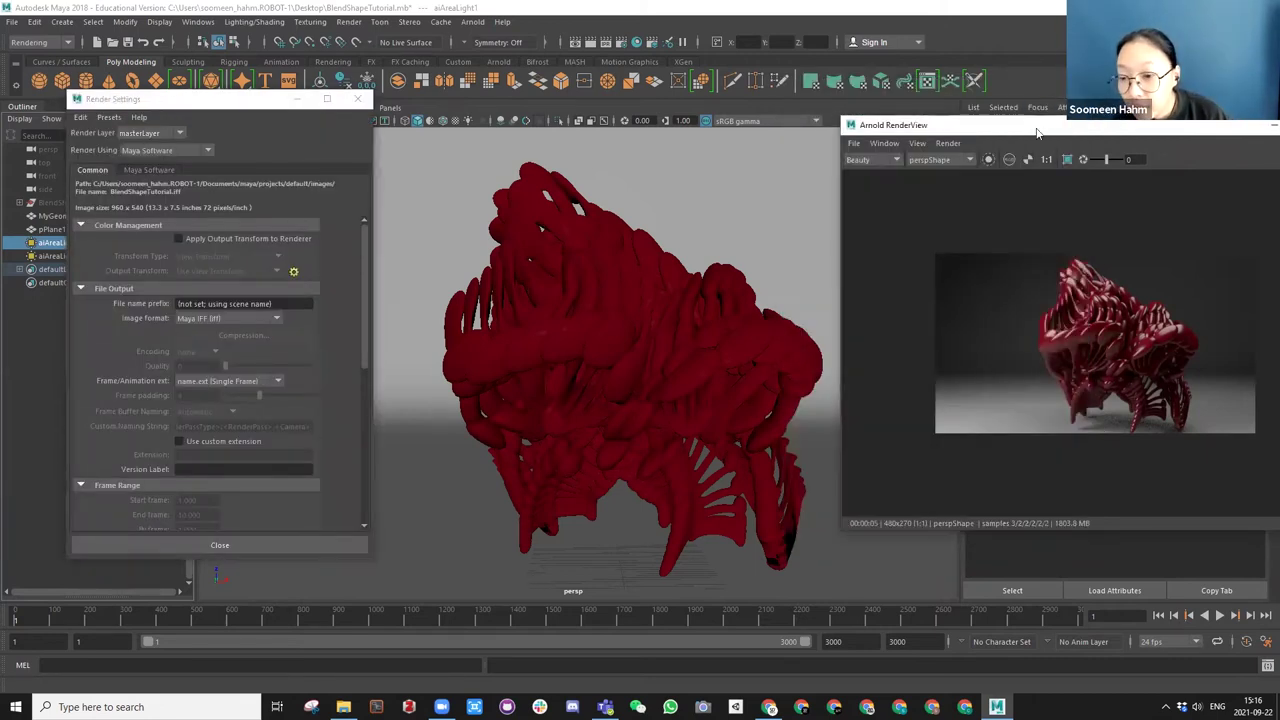
pyautogui.moveTo(1037, 131); pyautogui.dragTo(876, 104)
pyautogui.keyDown('alt'); pyautogui.moveTo(982, 316); pyautogui.dragTo(965, 290); pyautogui.keyUp('alt')
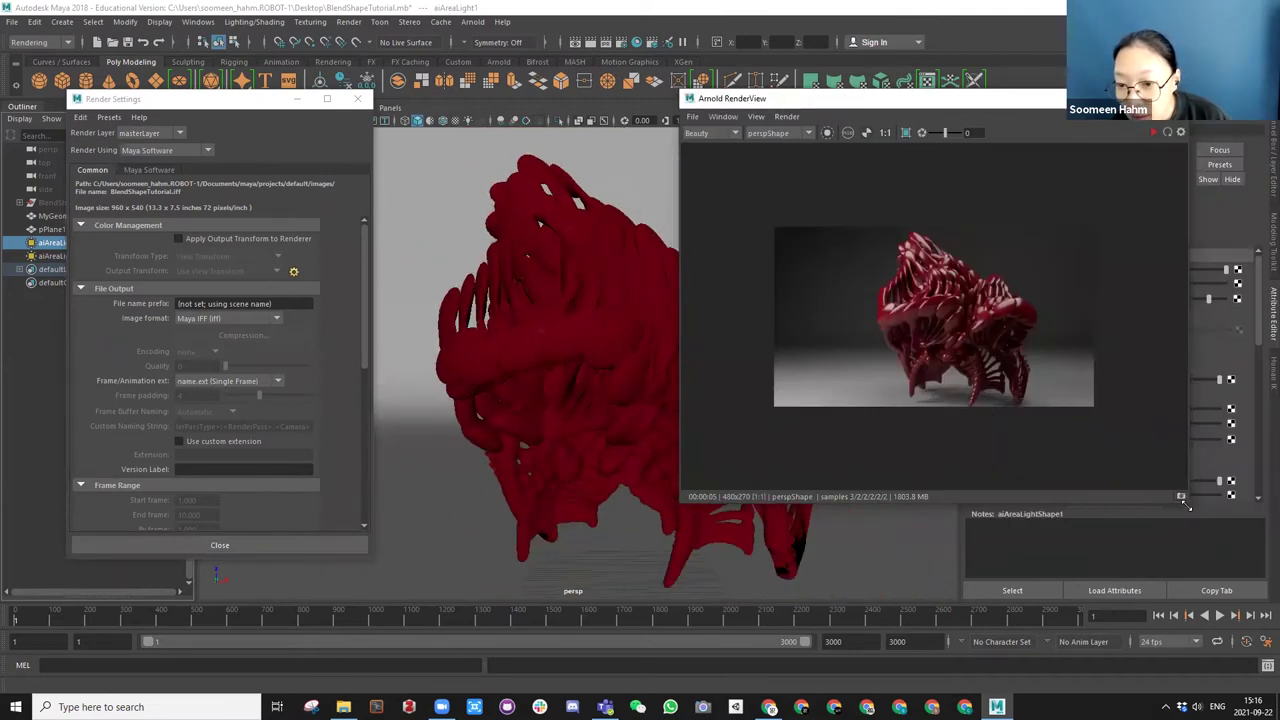
pyautogui.moveTo(1186, 506); pyautogui.dragTo(1240, 606)
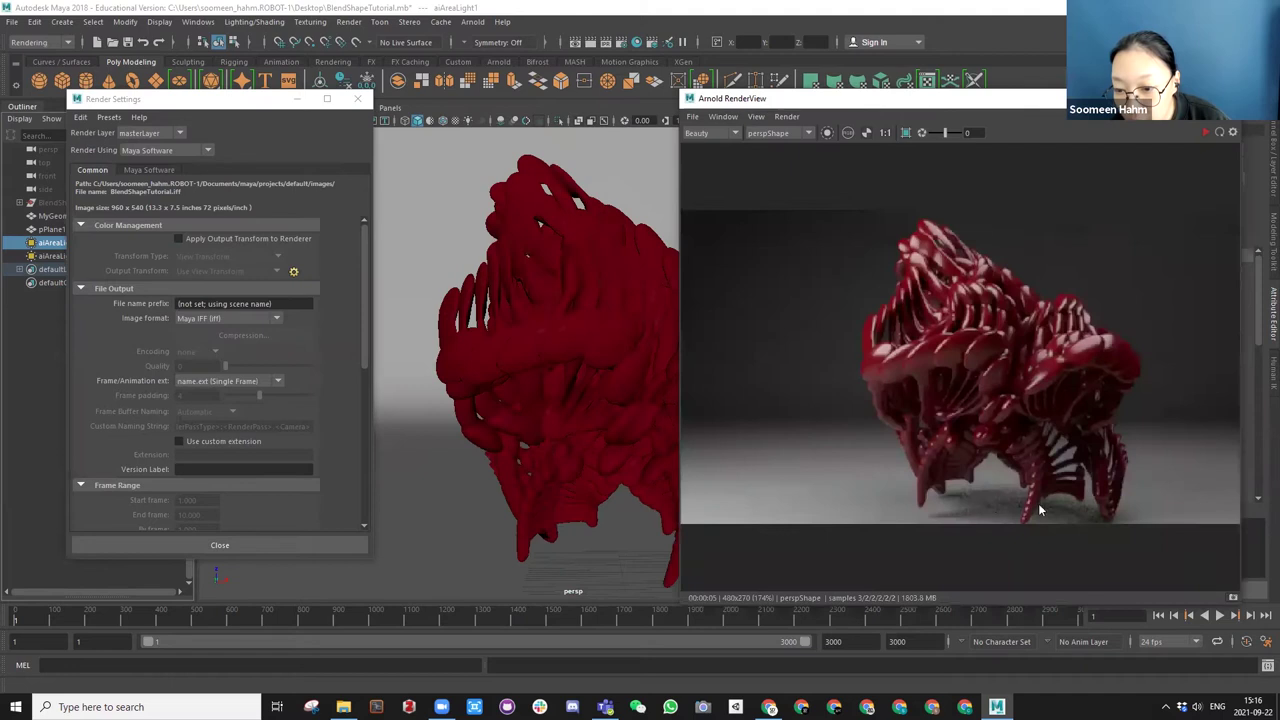
pyautogui.click(1004, 497)
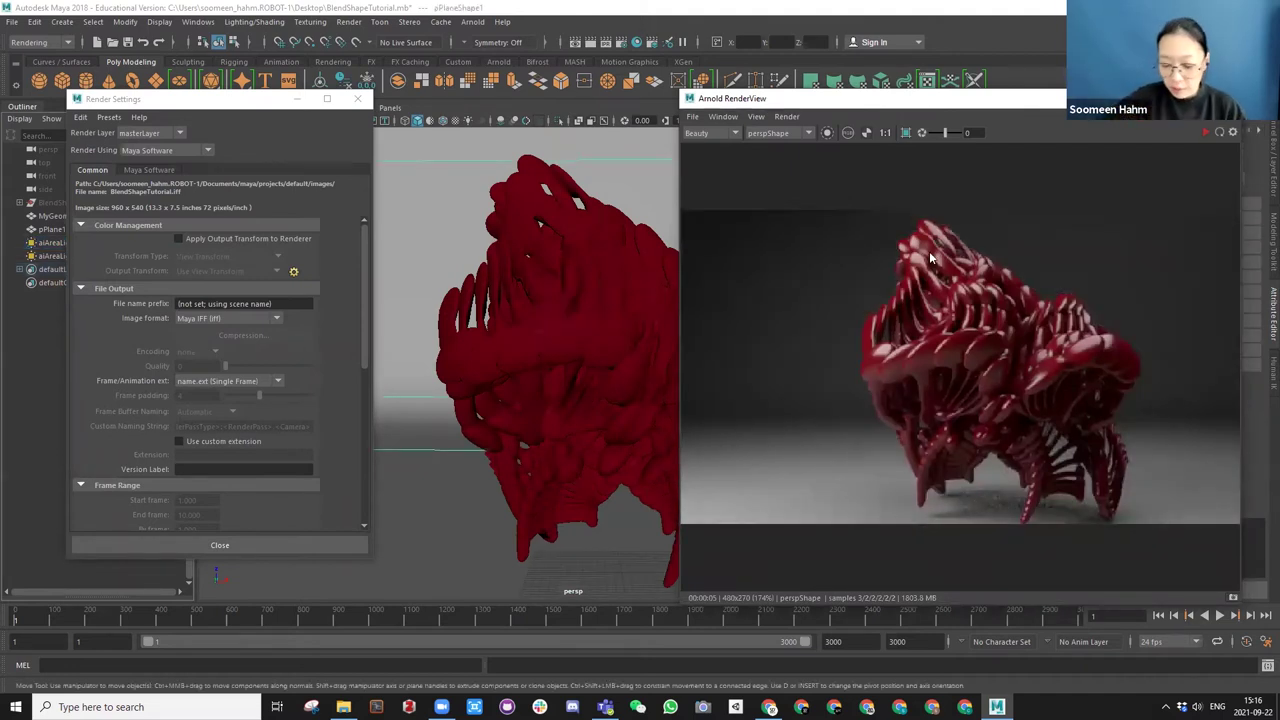
# Set the scene's renderer to Arnold Renderer and bring up its sampling settings.
pyautogui.click(148, 151)
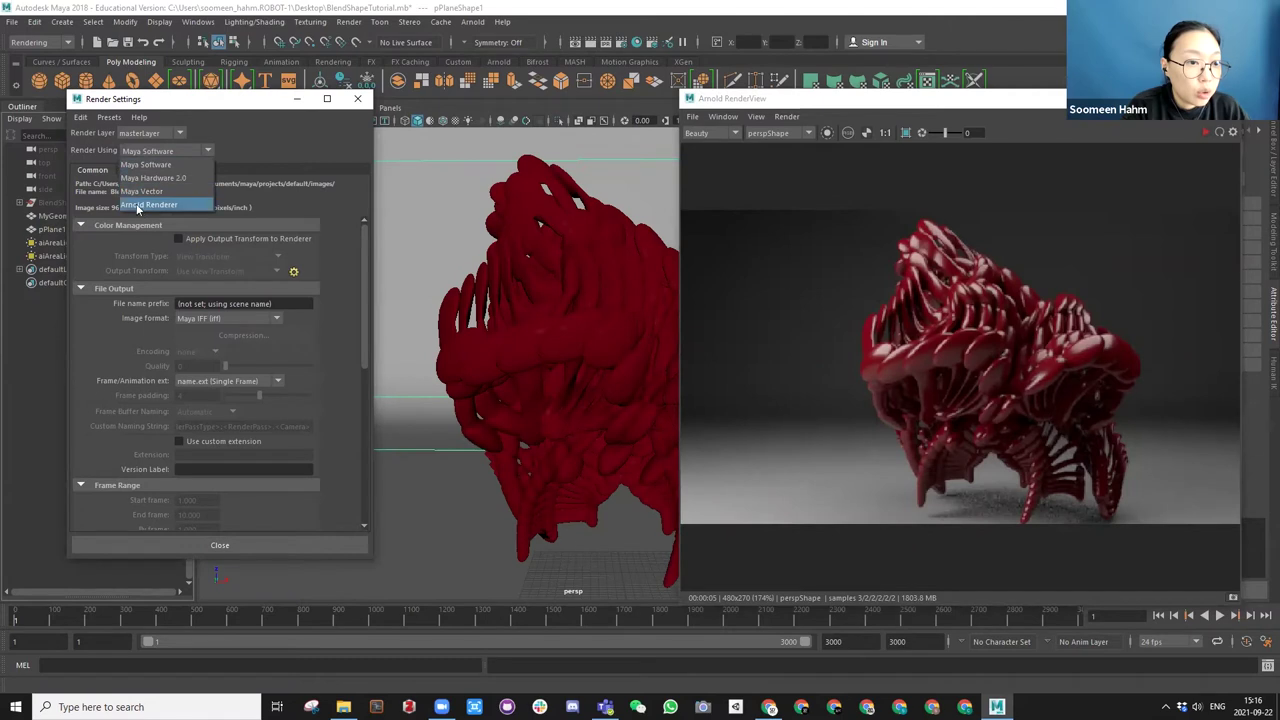
pyautogui.click(140, 204)
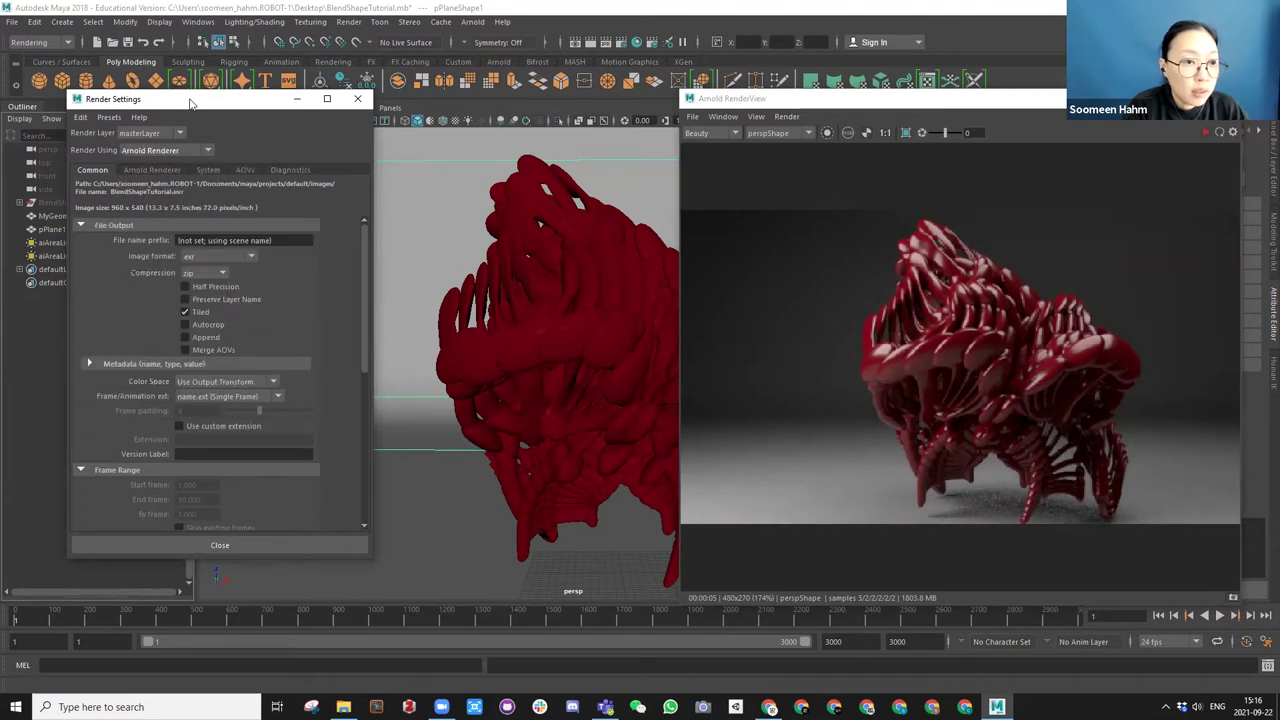
pyautogui.moveTo(195, 103); pyautogui.dragTo(230, 63)
pyautogui.click(184, 130)
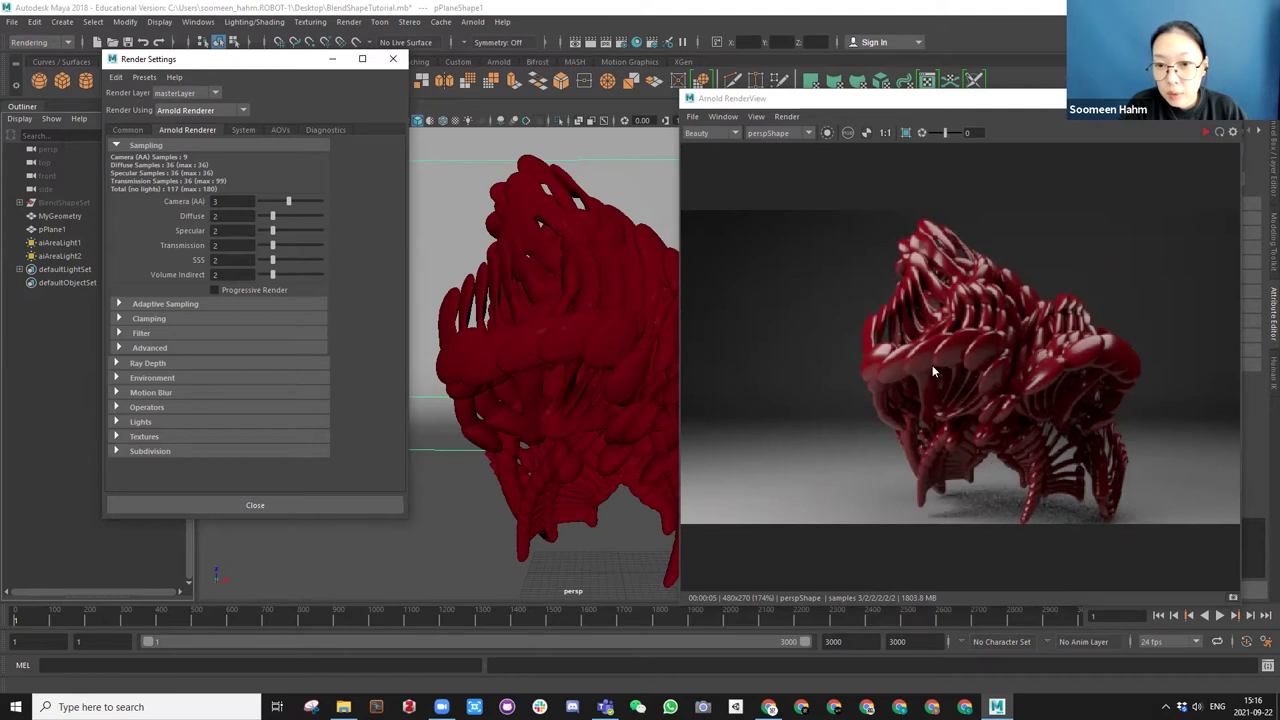
# Raise the RenderView's test resolution to 100%, reframe MyGeometry slightly farther away and update the render.
pyautogui.click(757, 117)
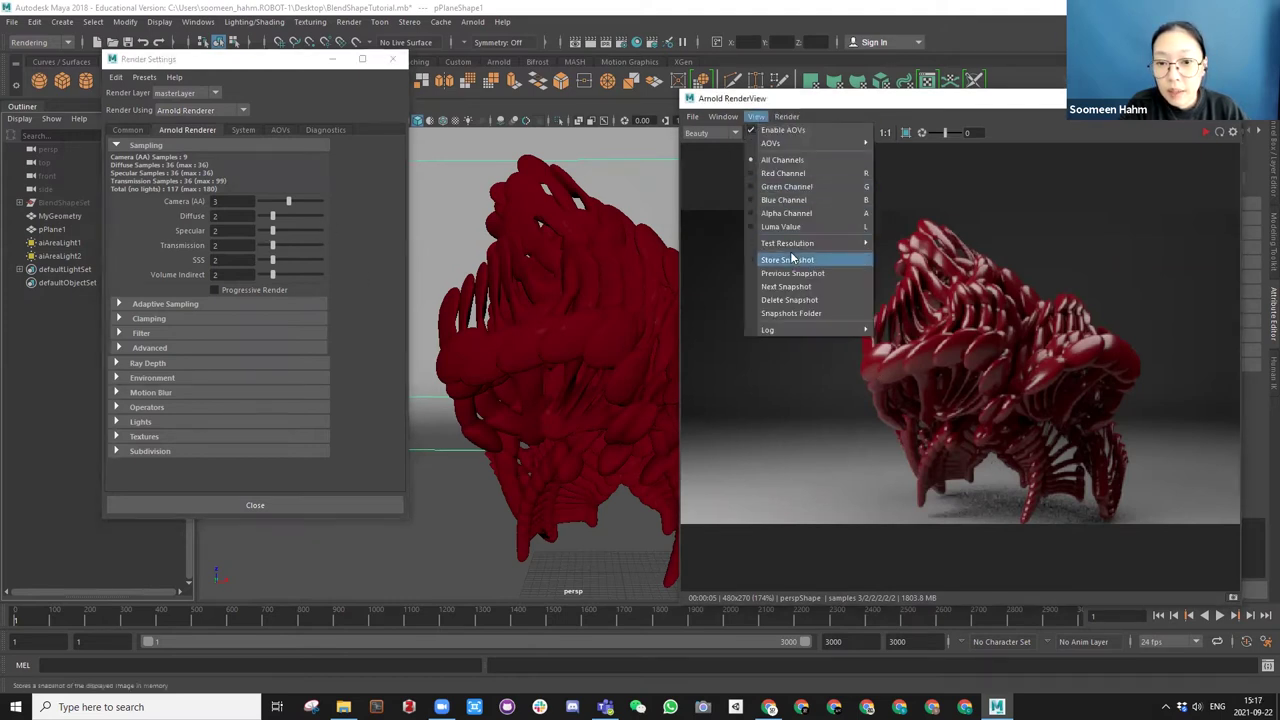
pyautogui.moveTo(810, 243)
pyautogui.click(898, 311)
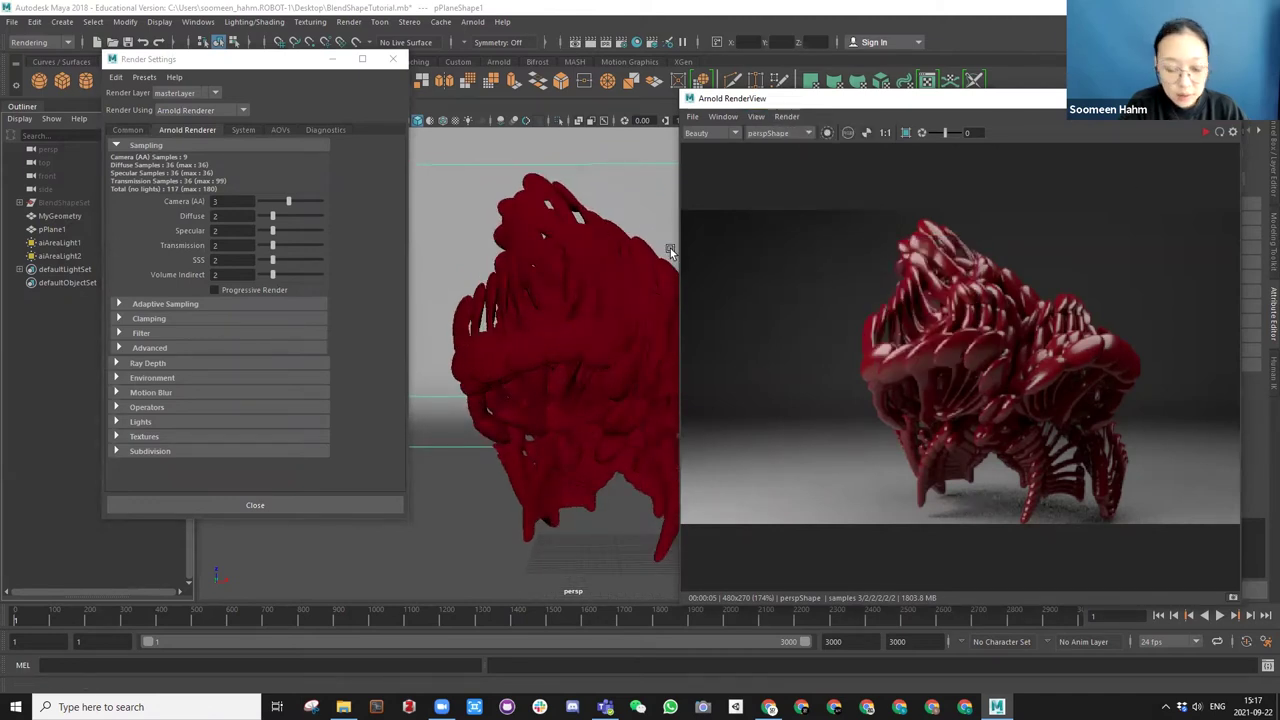
pyautogui.moveTo(768, 104); pyautogui.dragTo(888, 109)
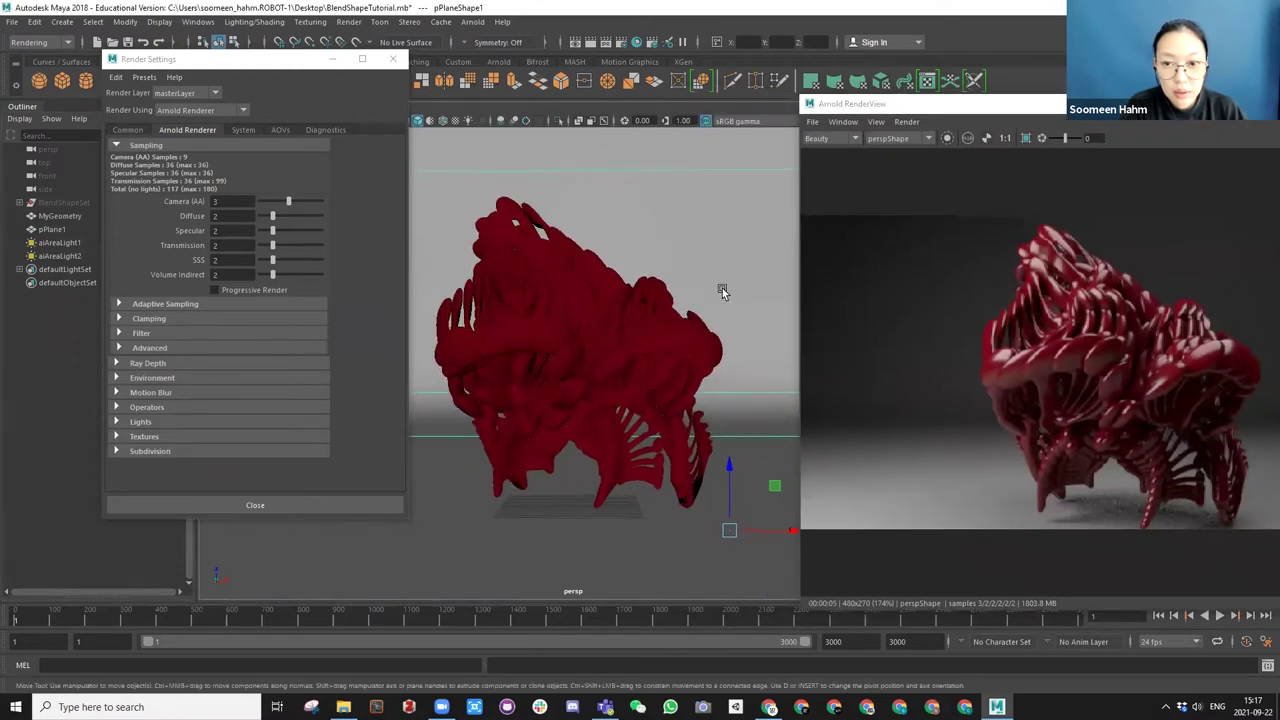
pyautogui.click(765, 89)
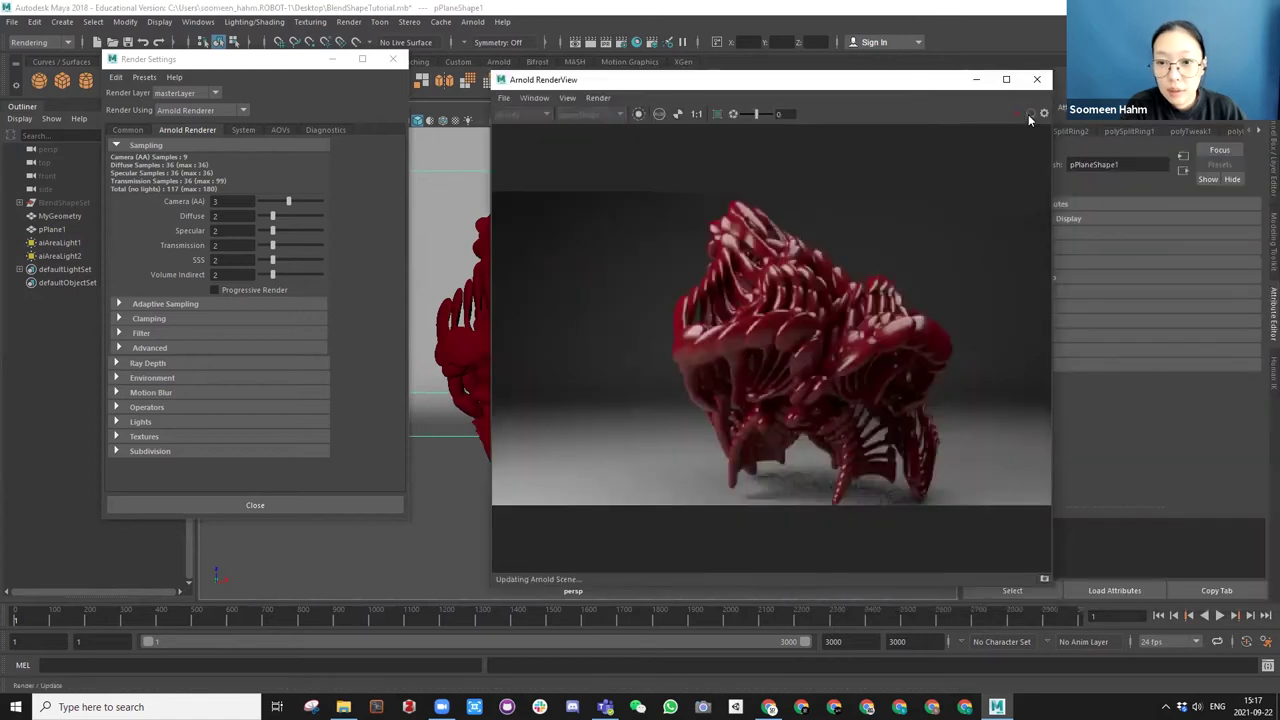
# Examine the model and the ground shadow beneath it for grain while the full-resolution render refines.
pyautogui.click(810, 420)
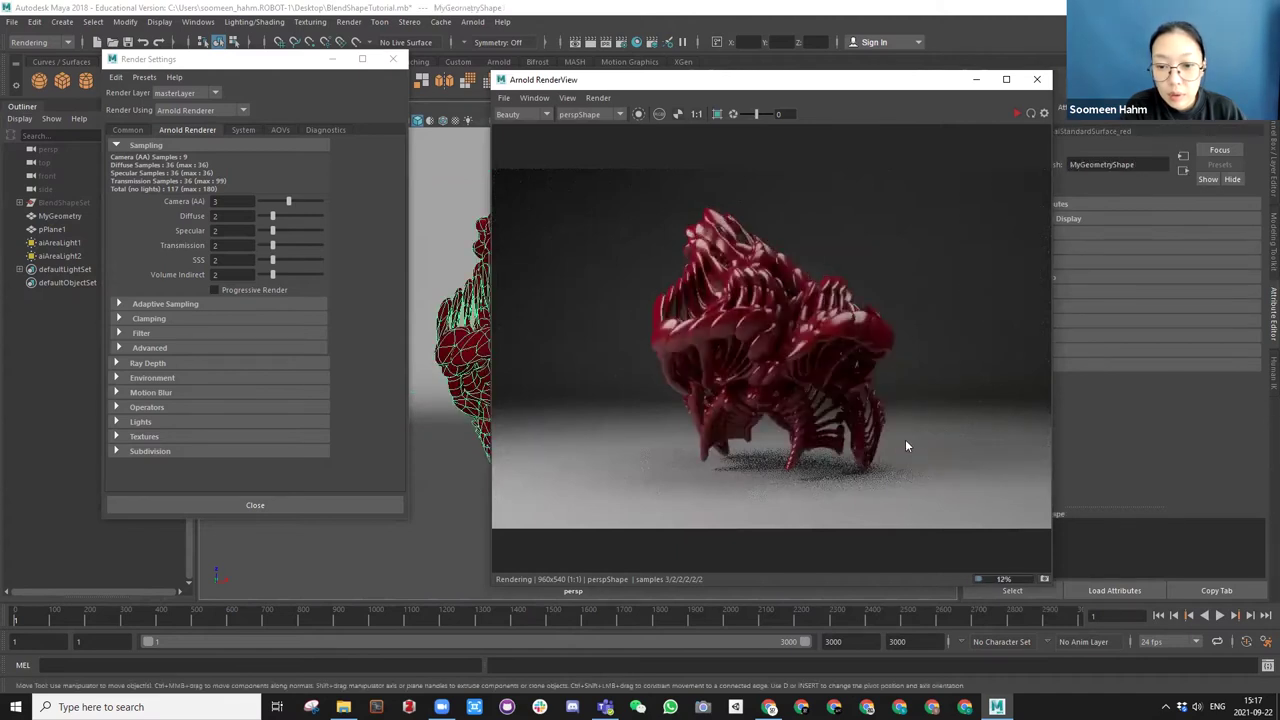
pyautogui.click(645, 464)
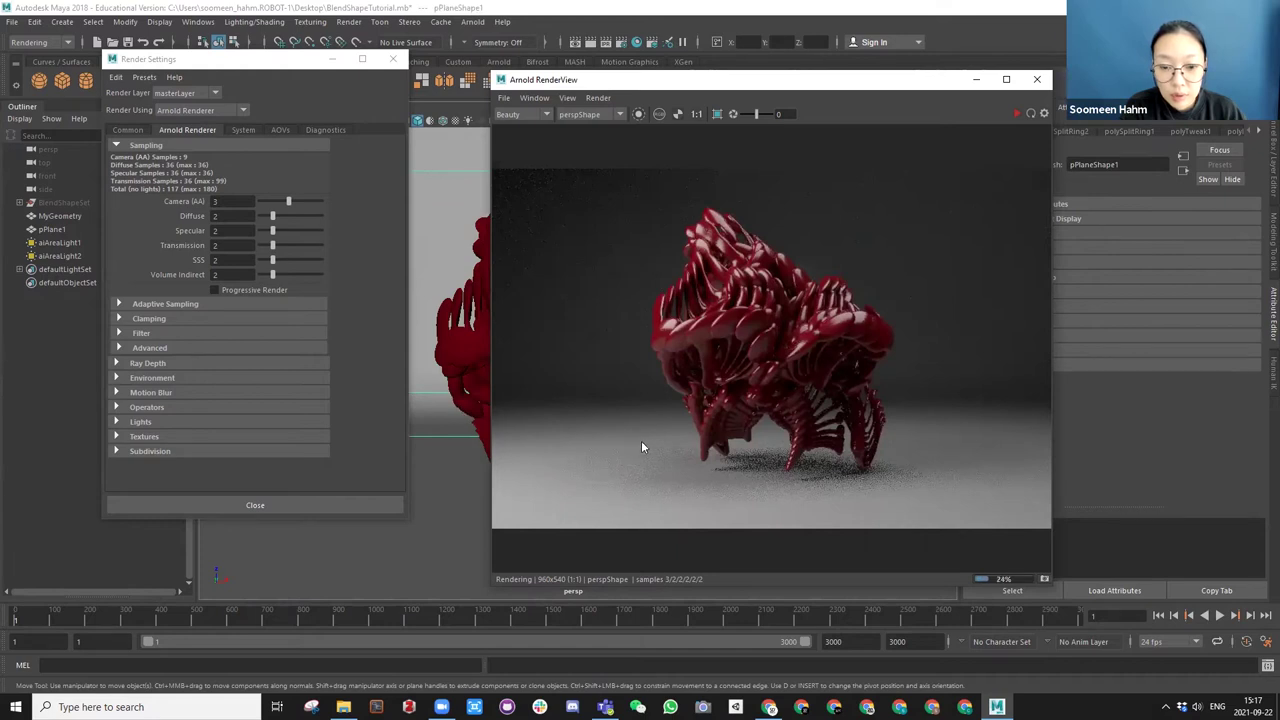
pyautogui.click(700, 465)
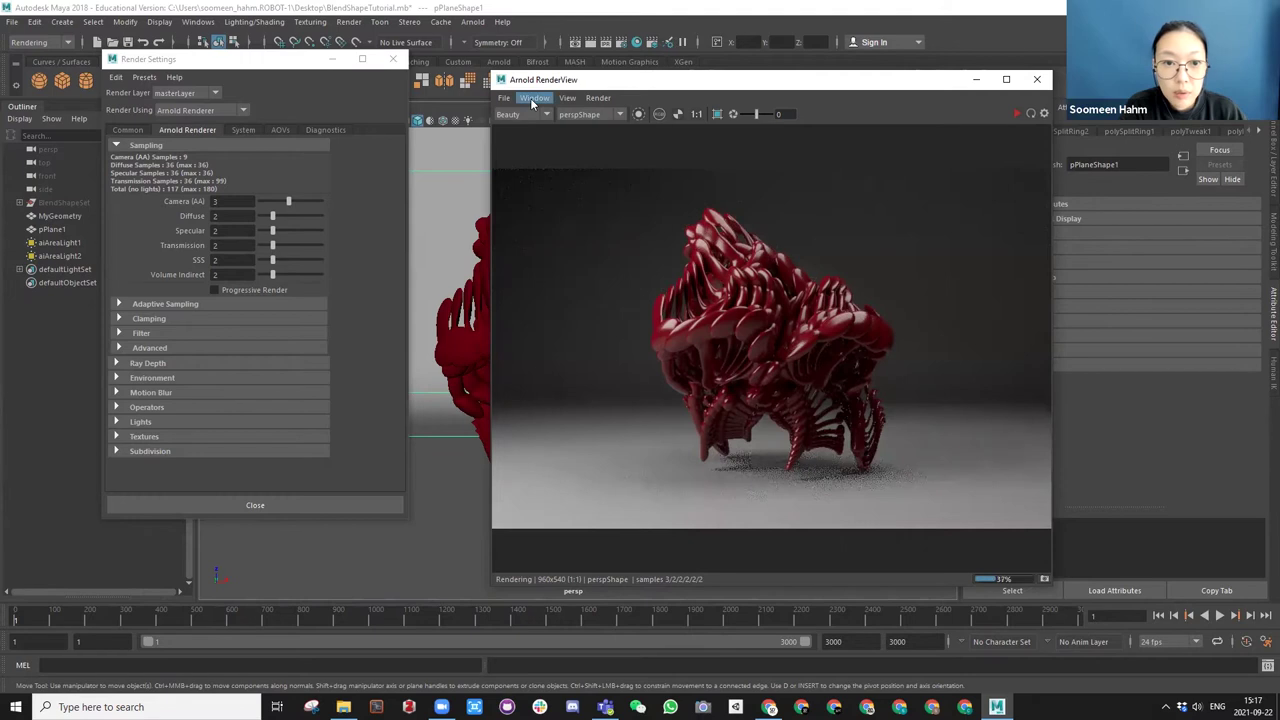
pyautogui.click(534, 97)
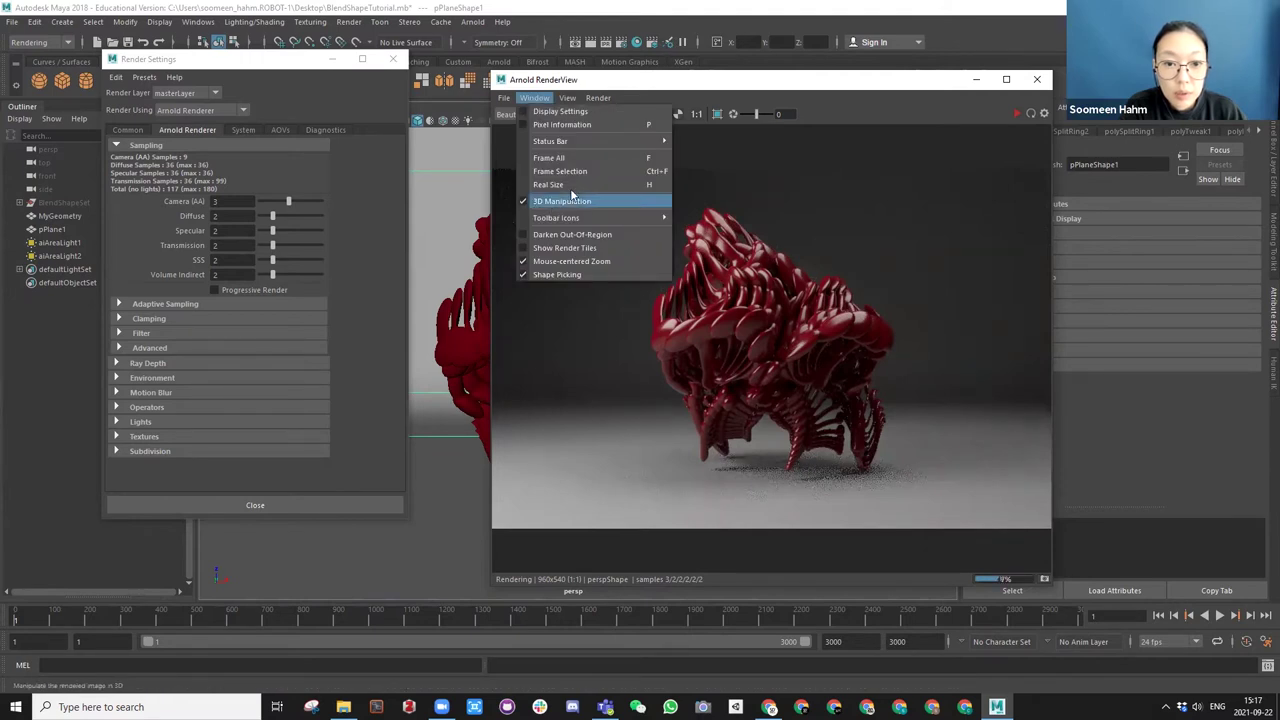
pyautogui.click(537, 99)
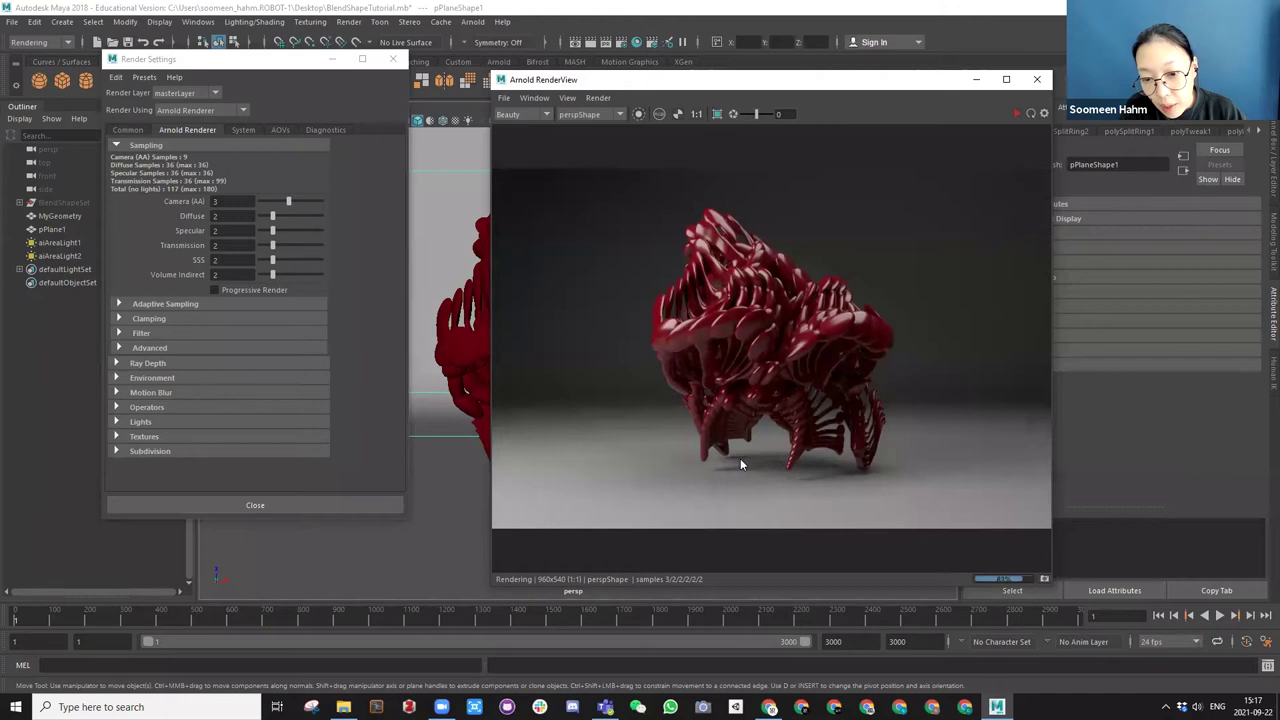
# Raise the Camera (AA) samples to 6 and update the render.
pyautogui.click(232, 201)
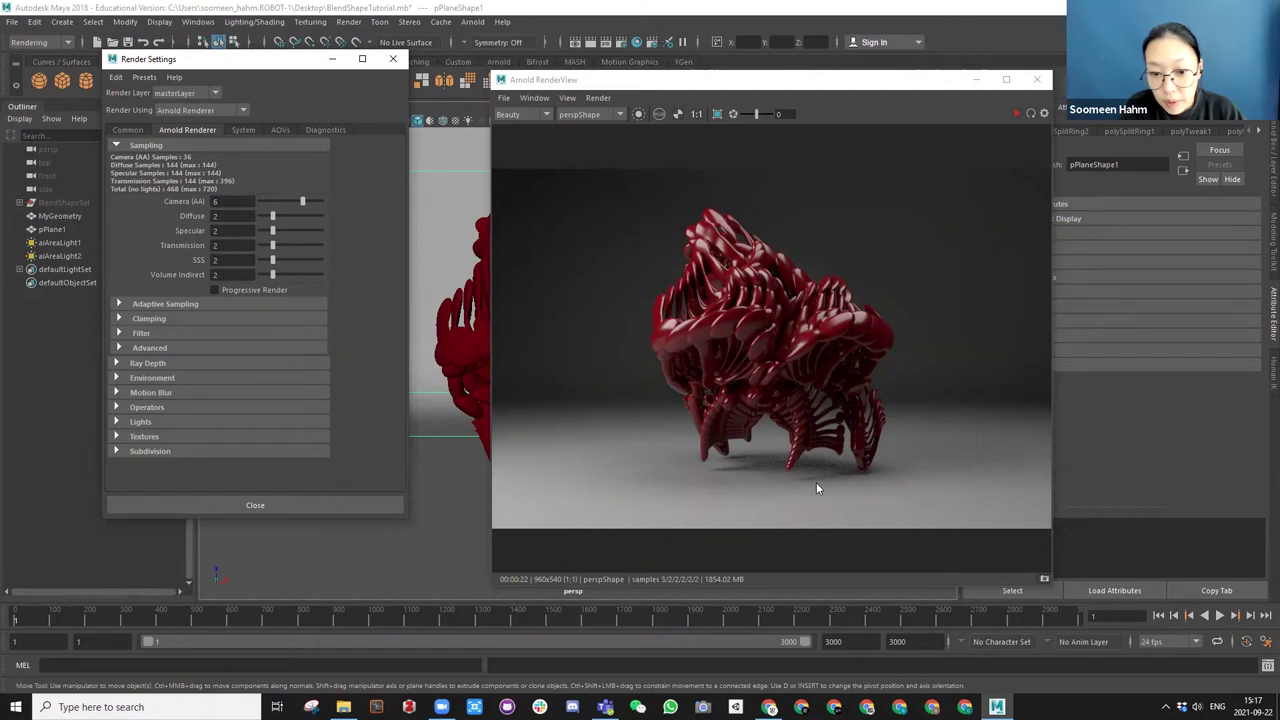
pyautogui.click(1031, 113)
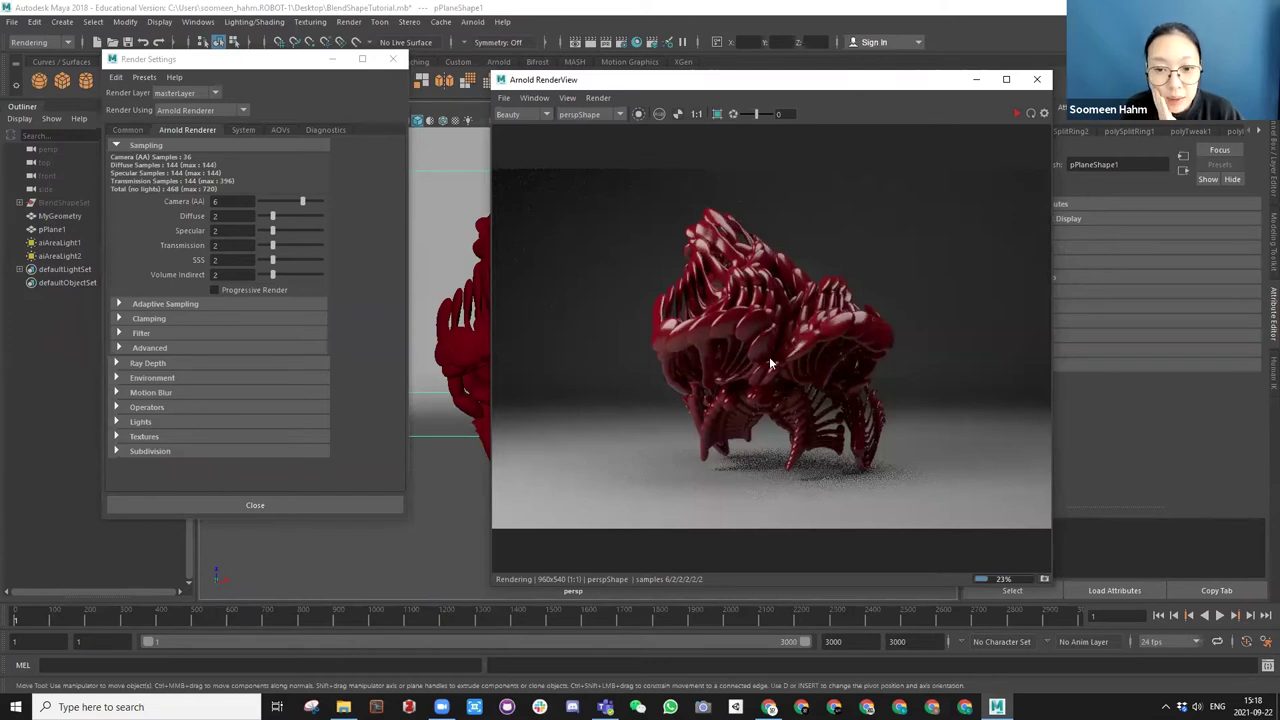
# Set the Transmission, SSS and Volume Indirect samples to 0.
pyautogui.click(211, 246)
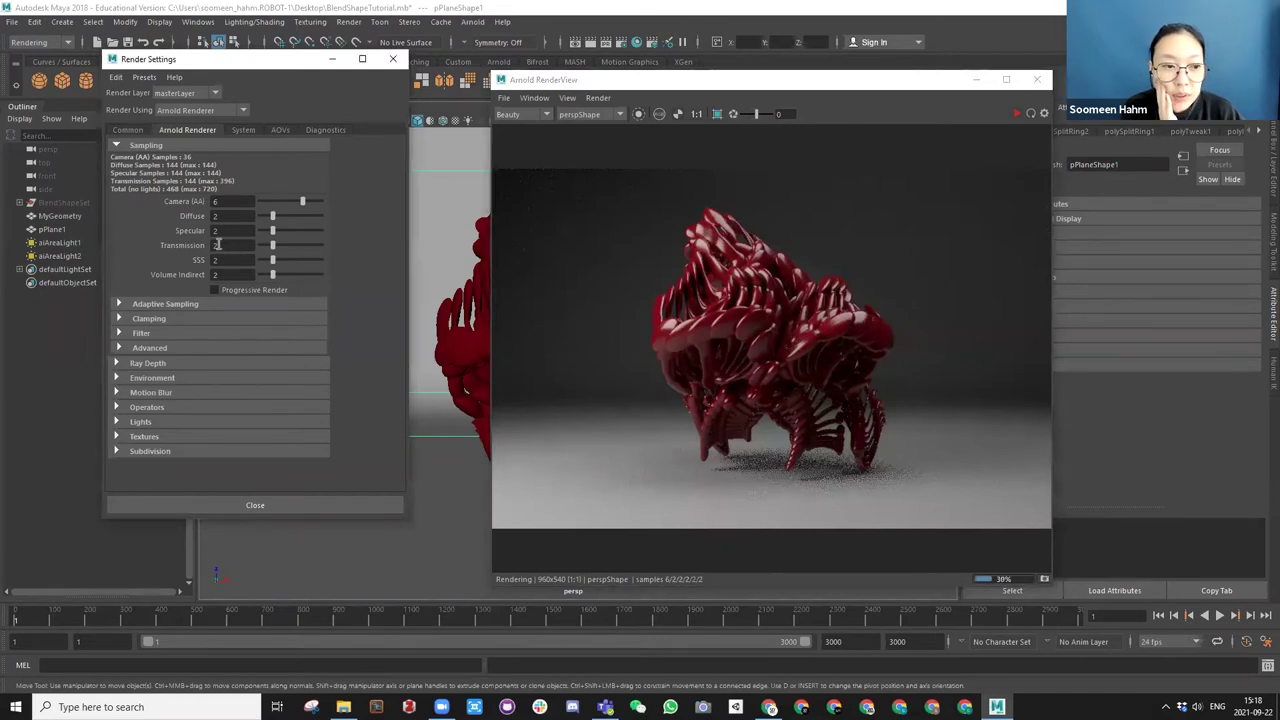
pyautogui.write('0')
pyautogui.press('Return')
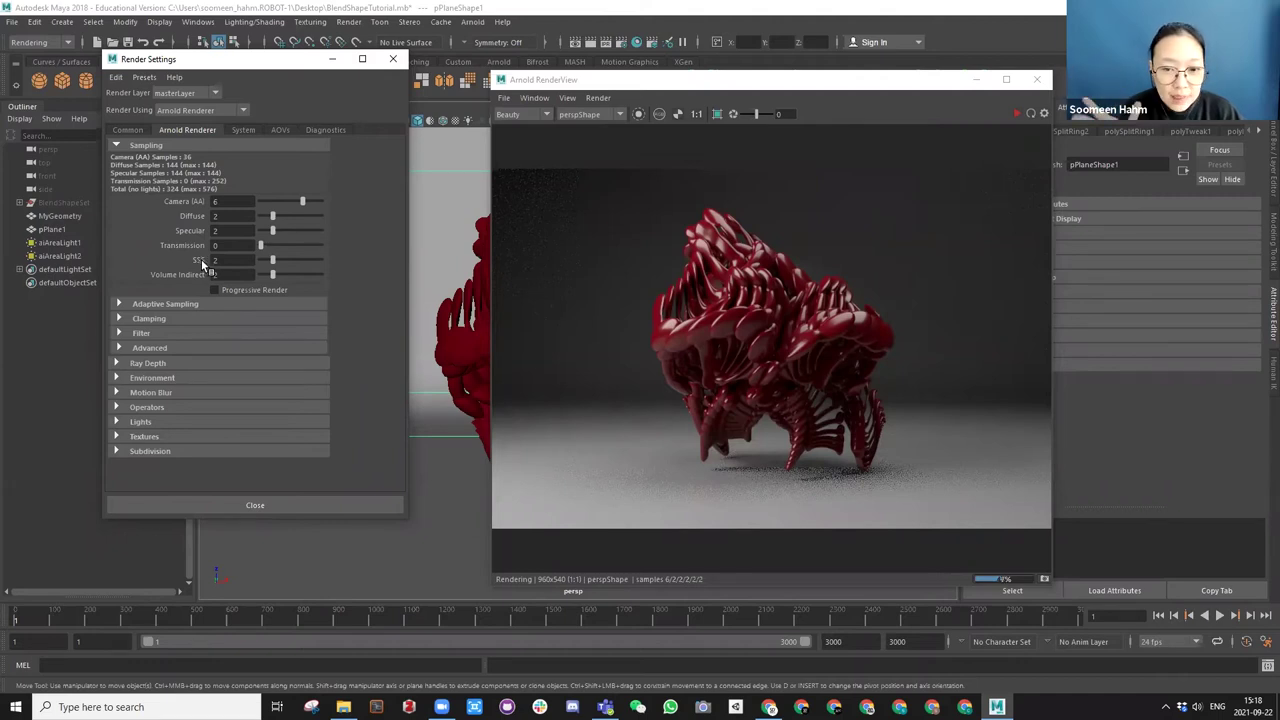
pyautogui.doubleClick(210, 261)
pyautogui.write('0')
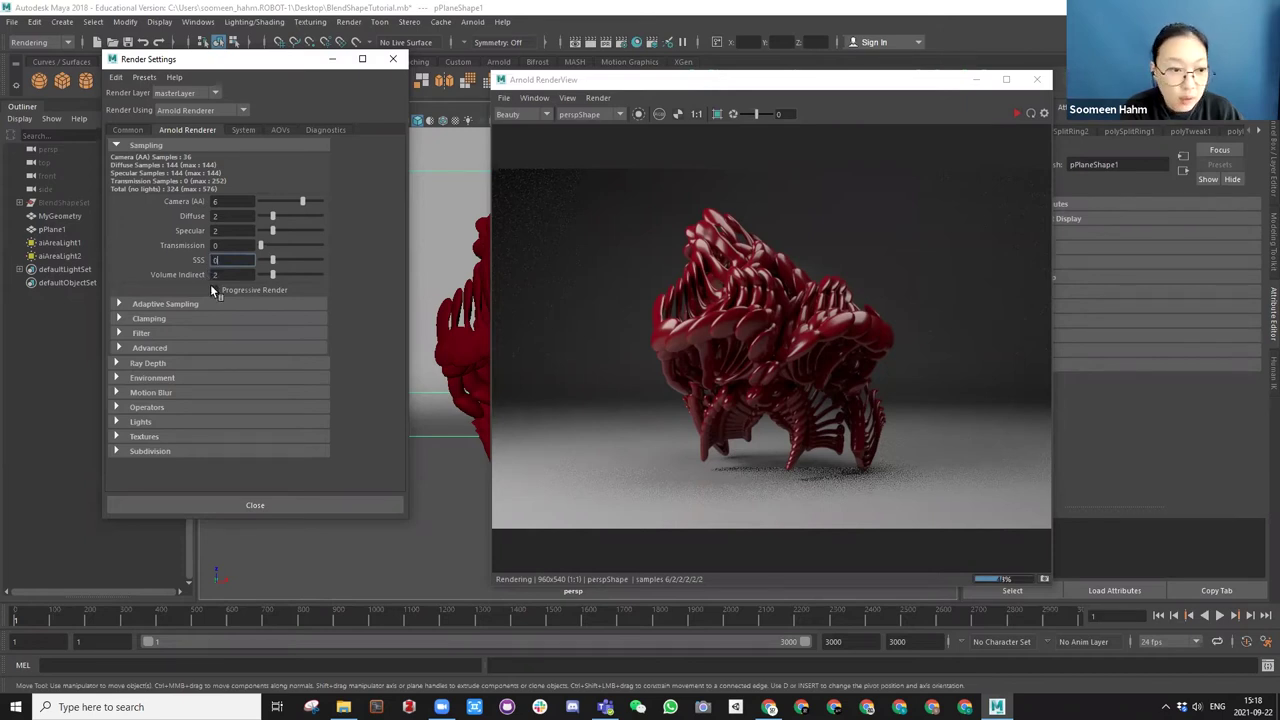
pyautogui.press('Return')
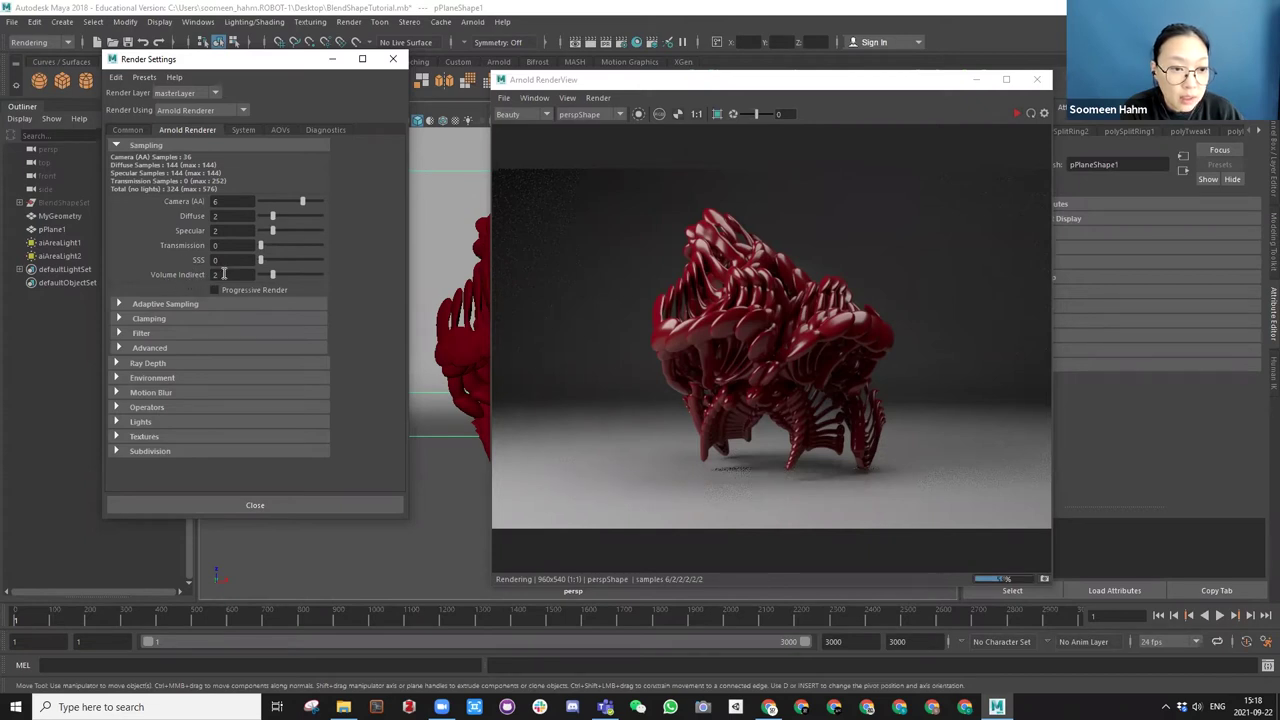
pyautogui.write('0')
pyautogui.press('Return')
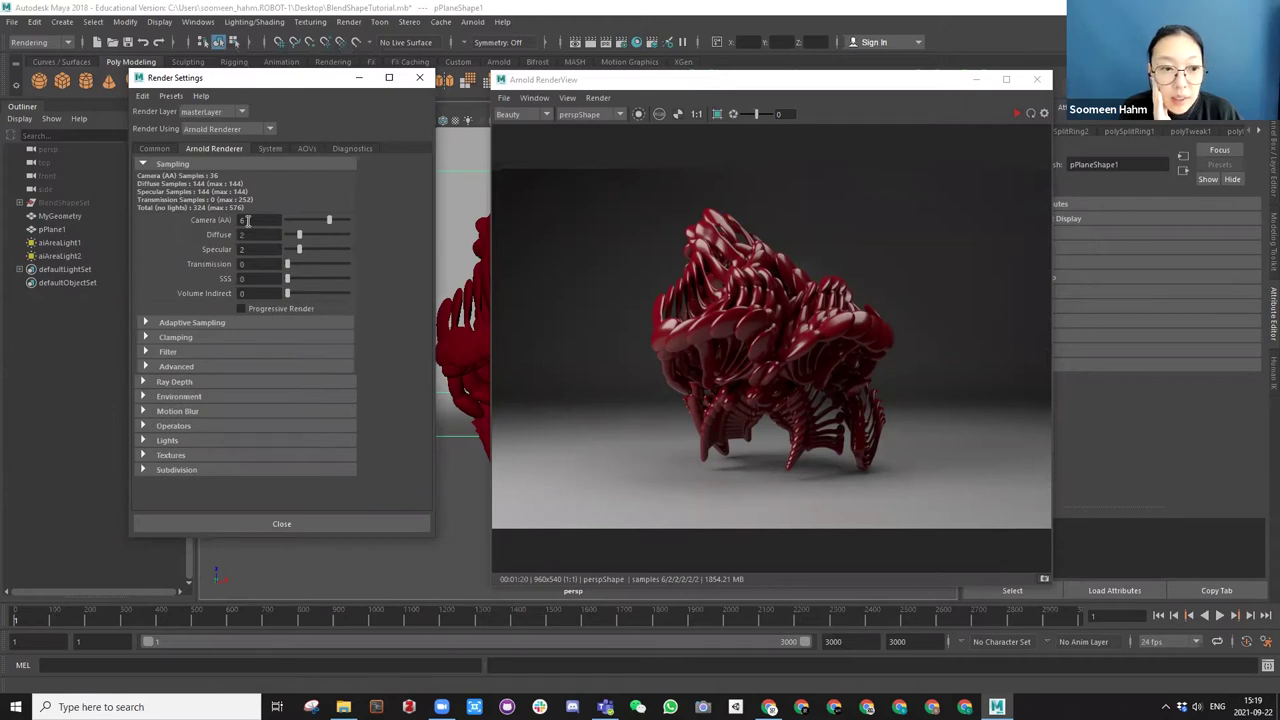
# Lower the Camera (AA) samples to 4.
pyautogui.click(254, 219)
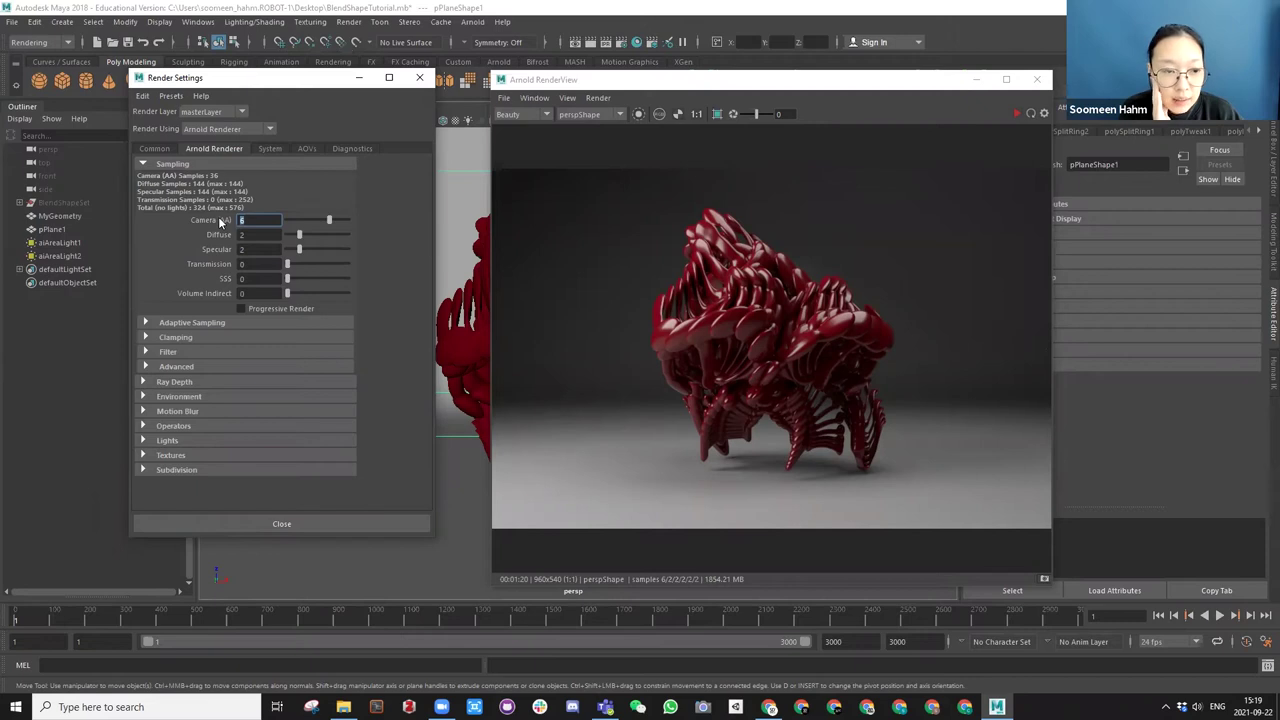
pyautogui.write('4')
pyautogui.press('Return')
# Save the finished image from the Arnold RenderView to the Desktop as TestRender.
pyautogui.click(797, 85)
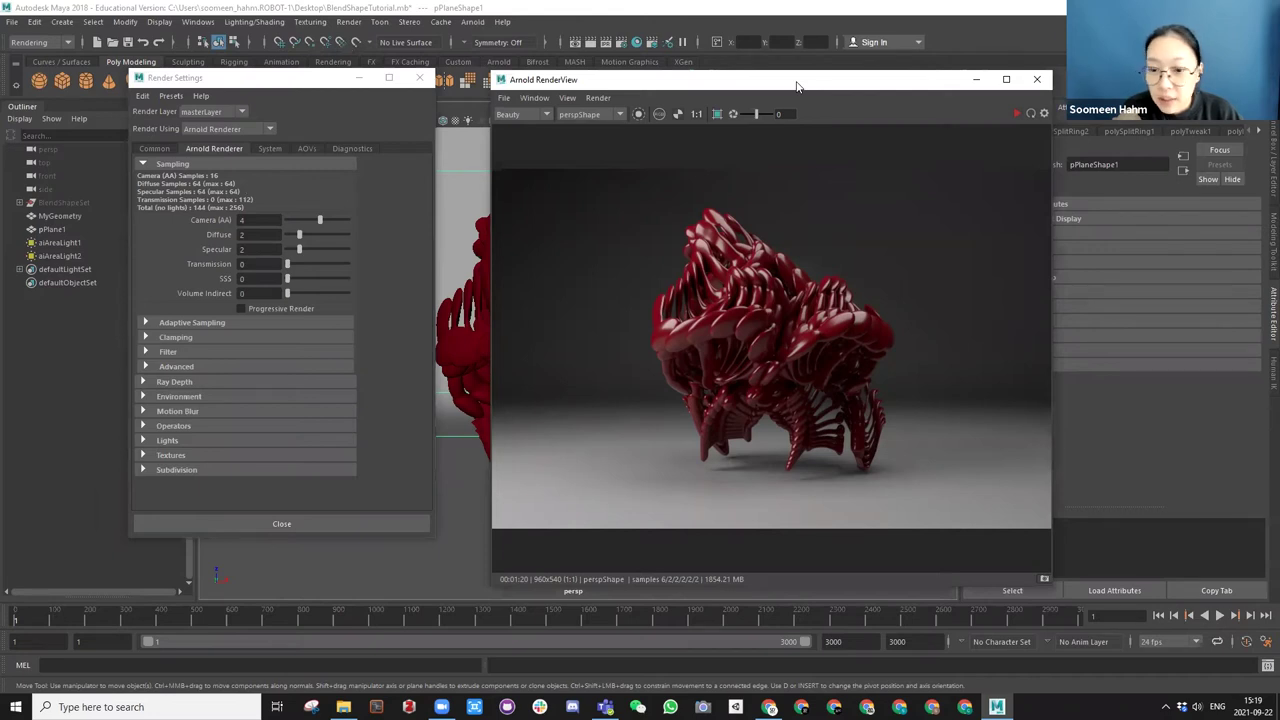
pyautogui.moveTo(797, 85); pyautogui.dragTo(856, 123)
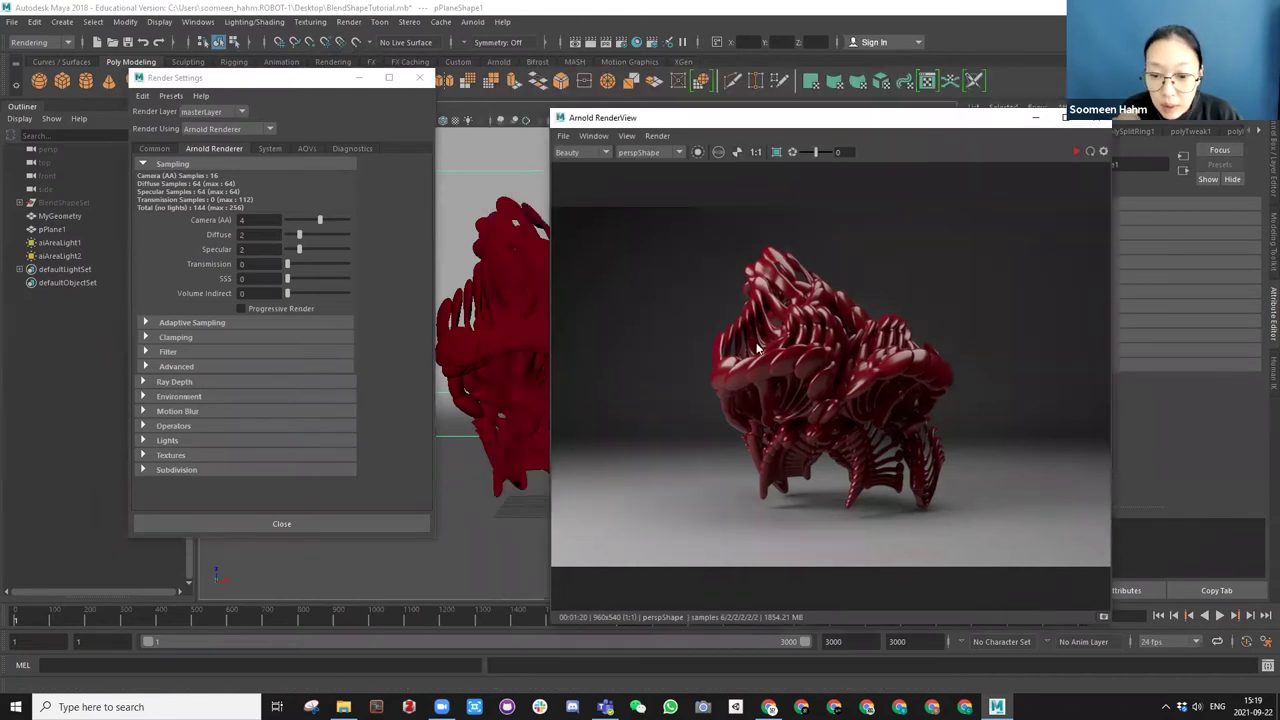
pyautogui.click(563, 135)
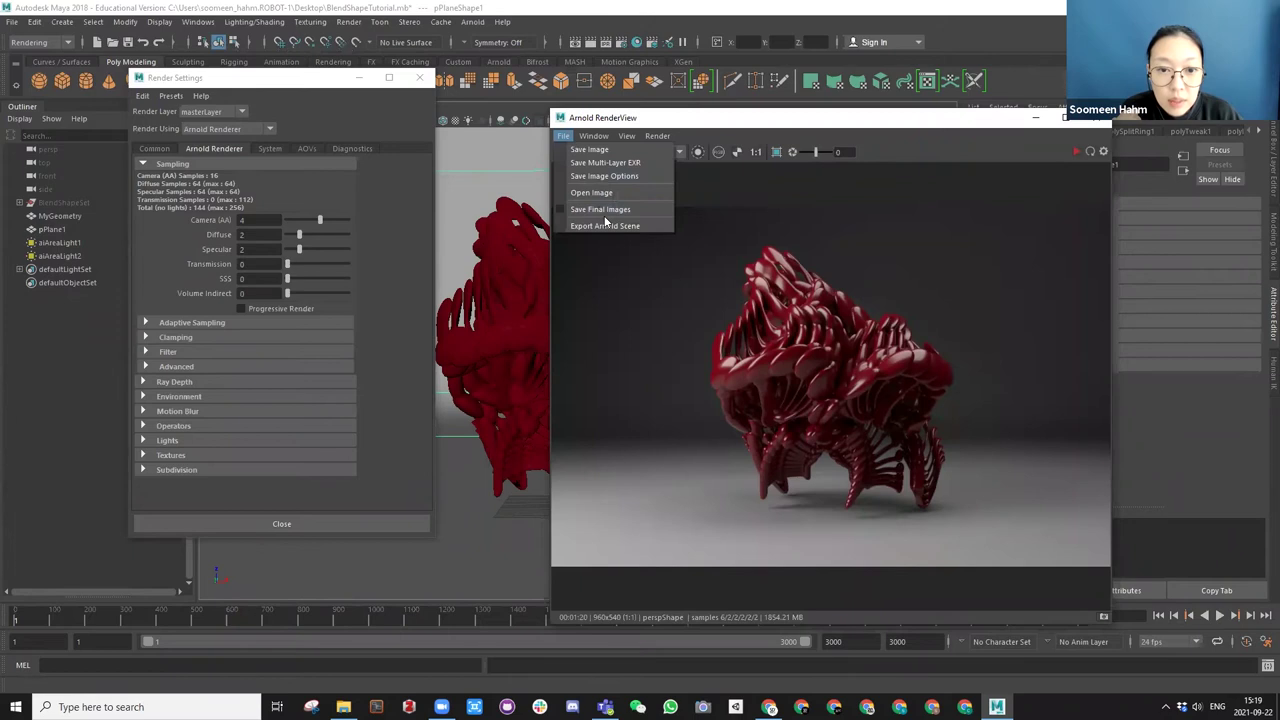
pyautogui.click(600, 149)
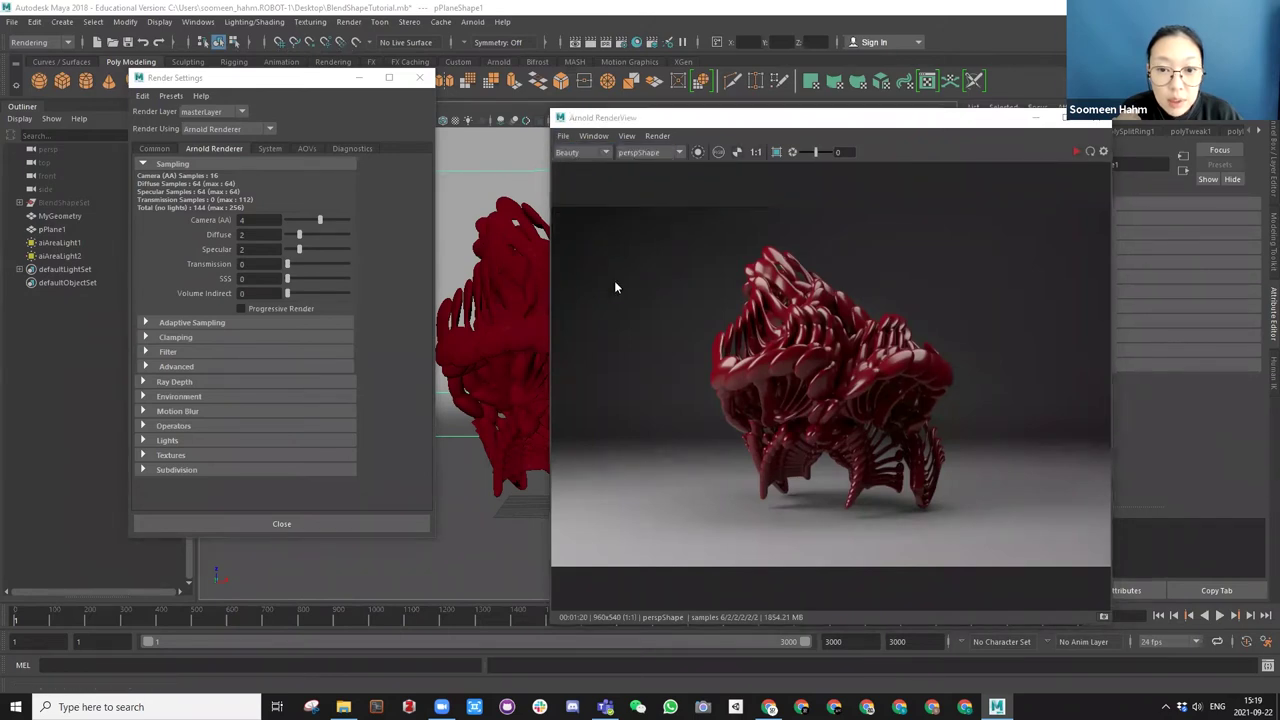
pyautogui.click(603, 258)
pyautogui.click(691, 419)
pyautogui.write('TestR')
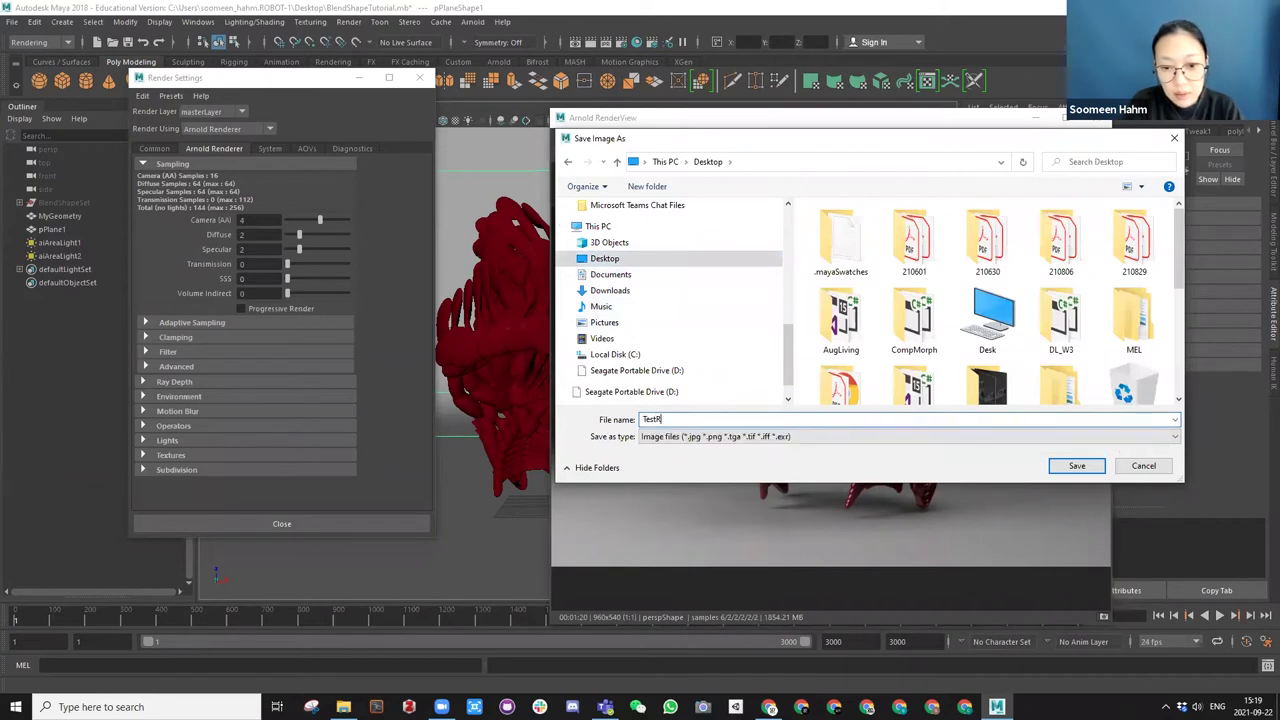
pyautogui.write('ender')
pyautogui.press('Return')
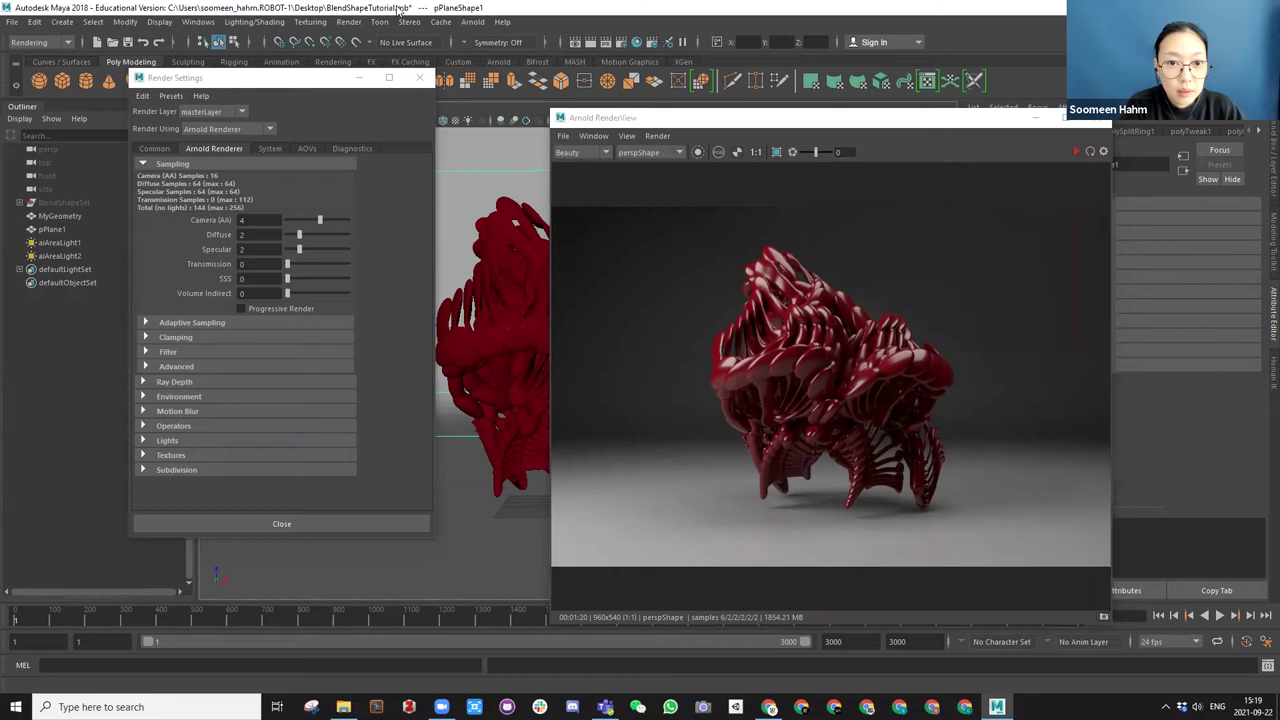
# Uncover the desktop, open the saved TestRender image and inspect the model up close, closing the viewer when done.
pyautogui.doubleClick(397, 11)
pyautogui.moveTo(222, 79); pyautogui.dragTo(325, 86)
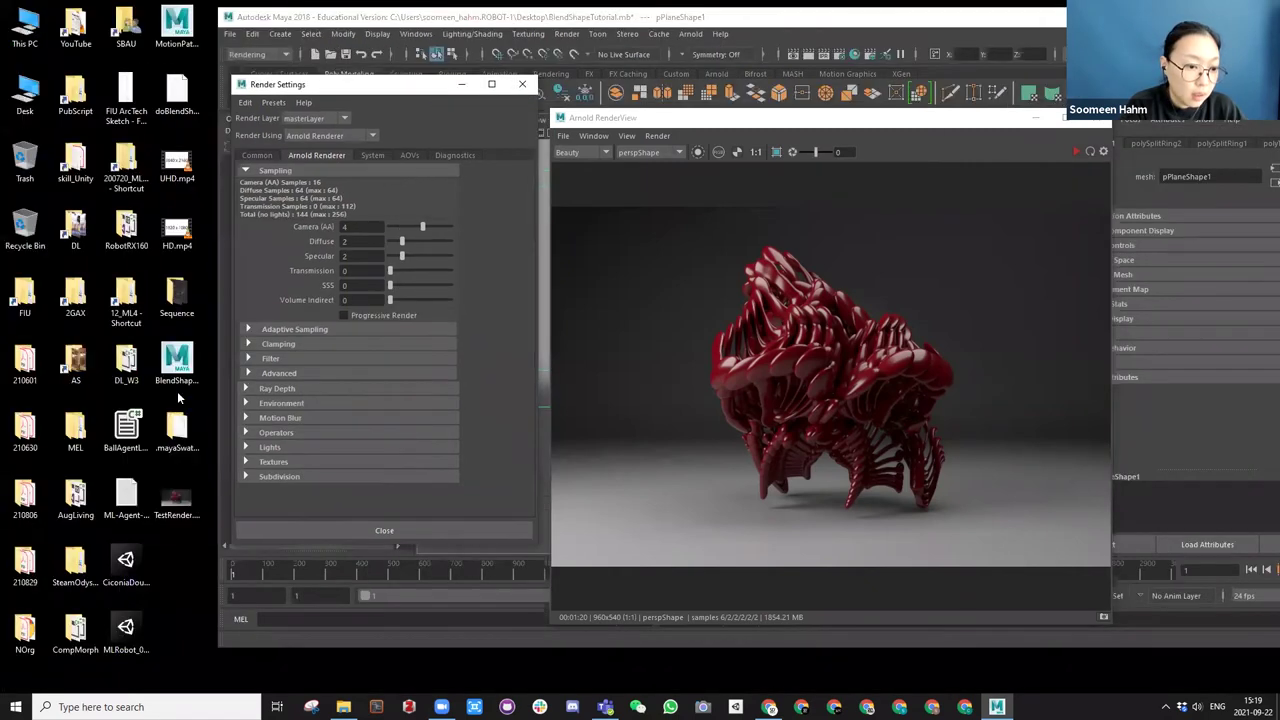
pyautogui.doubleClick(173, 501)
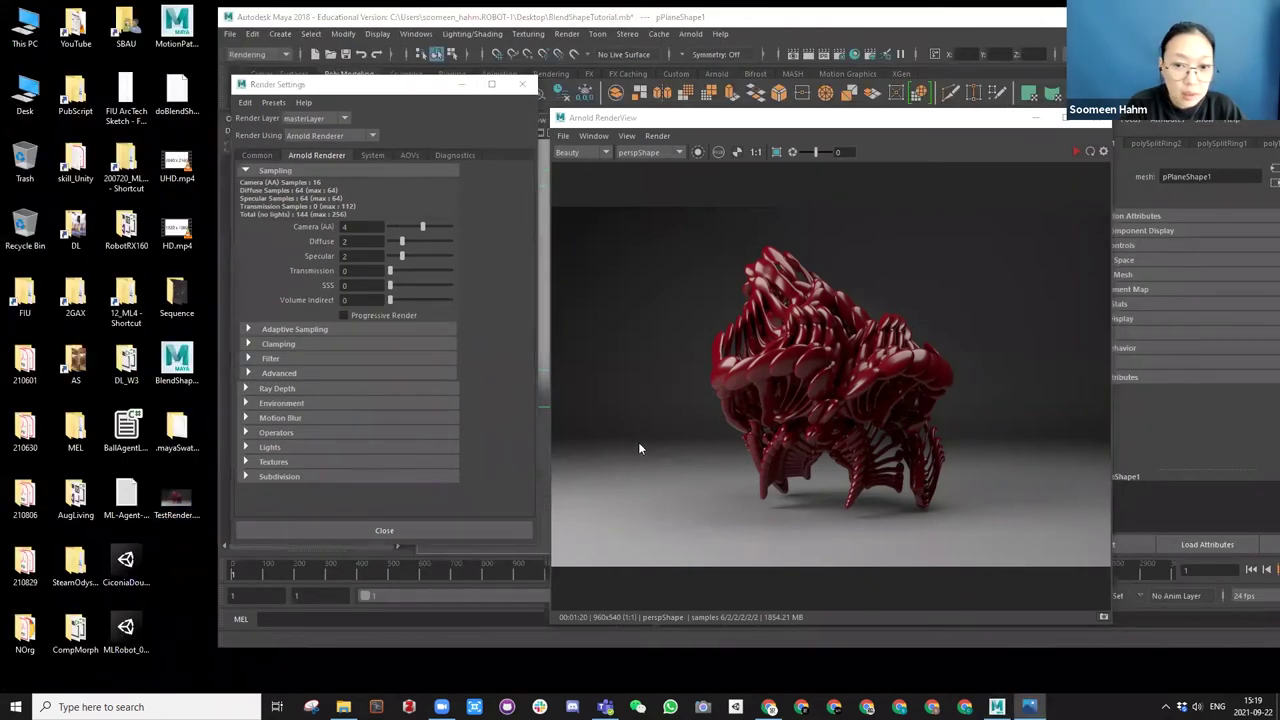
pyautogui.scroll(5, 793, 344)
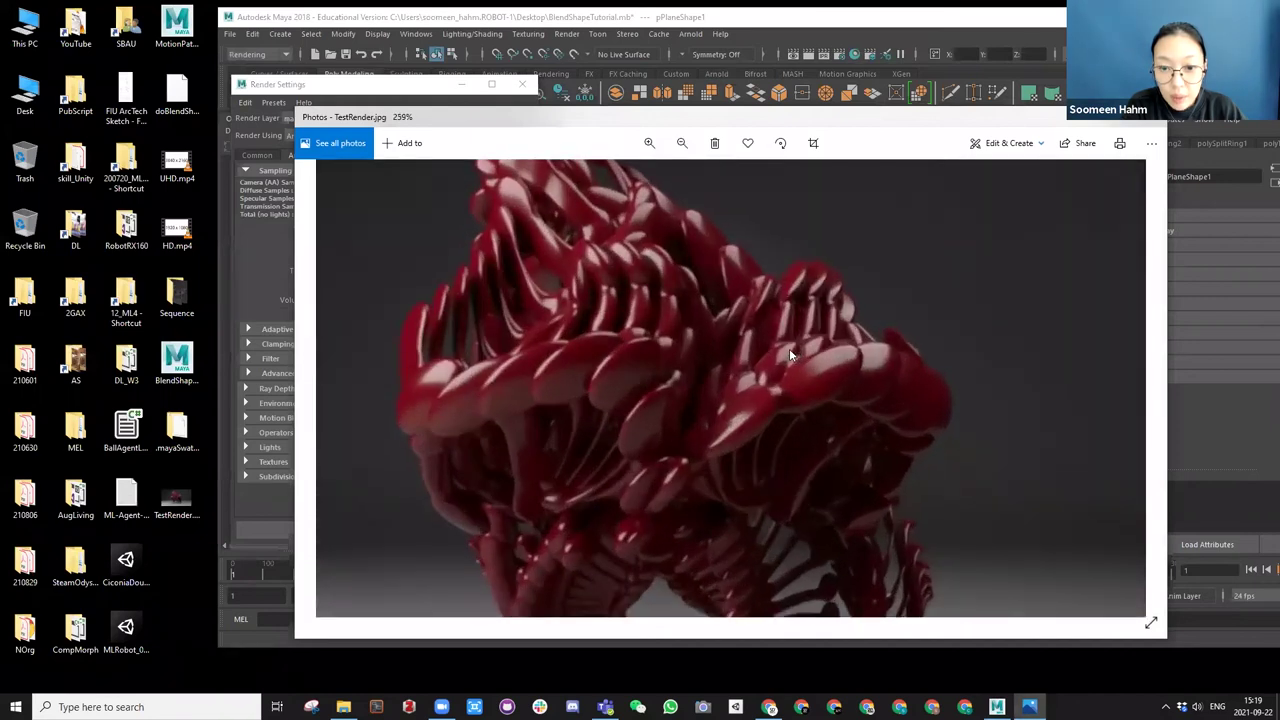
pyautogui.scroll(2, 750, 338)
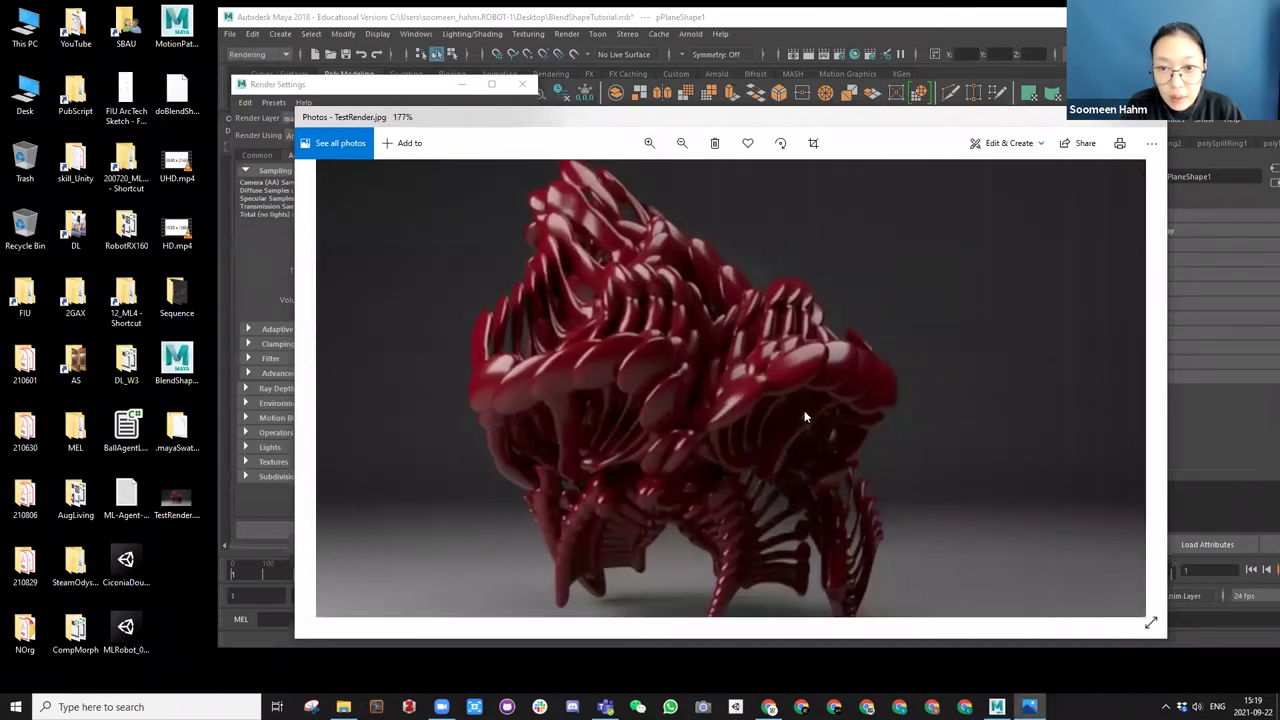
pyautogui.hotkey('alt', 'F4')
# Check the pixel dimensions of TestRender.jpg in its file properties.
pyautogui.rightClick(173, 503)
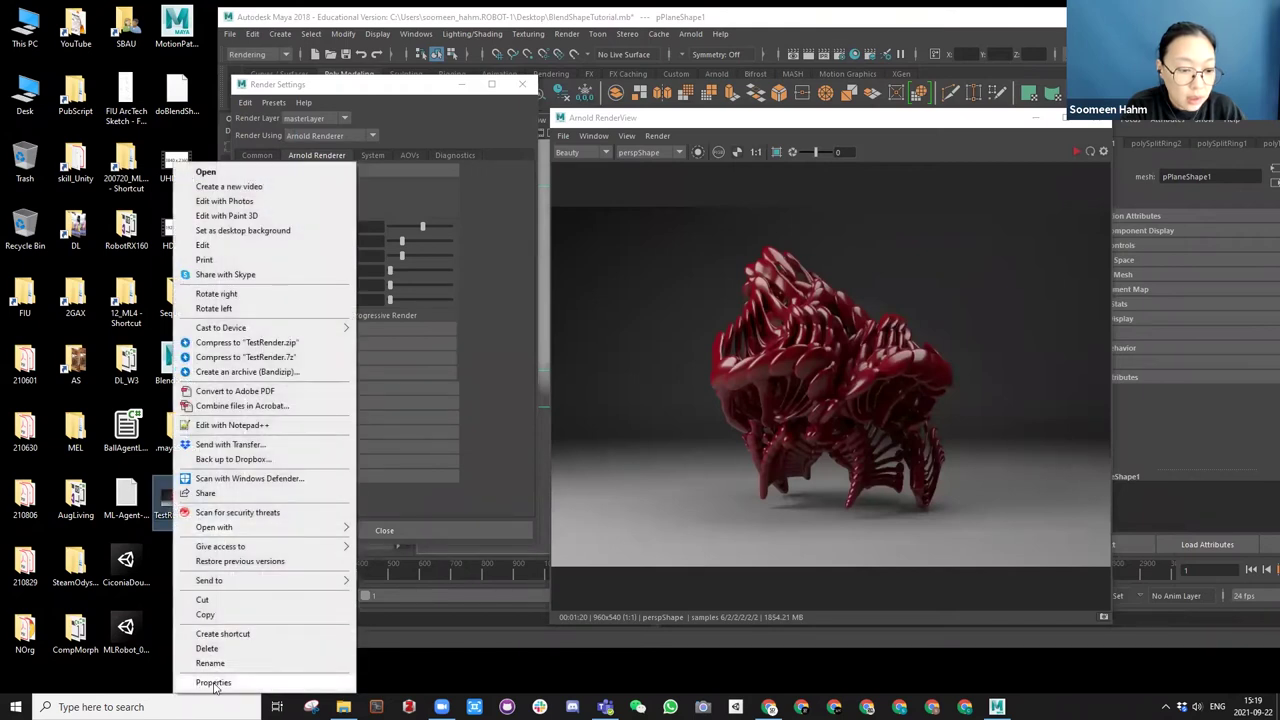
pyautogui.click(214, 683)
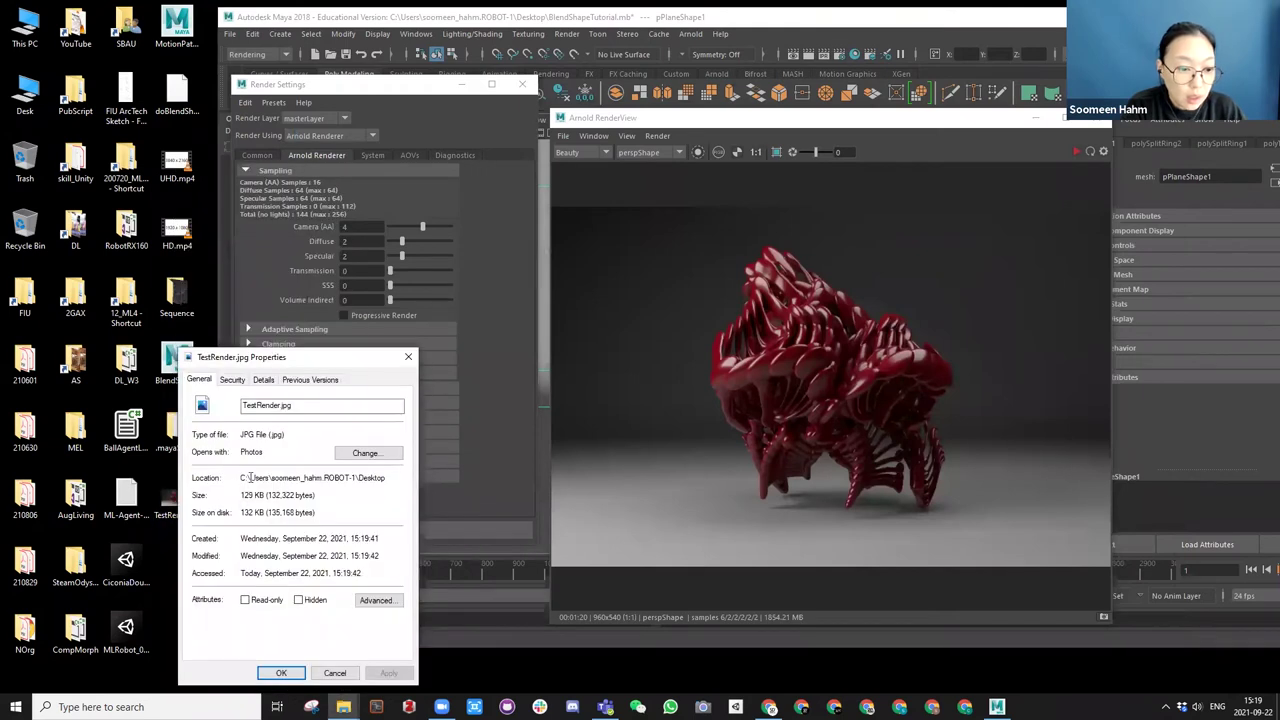
pyautogui.click(263, 379)
pyautogui.scroll(-2, 267, 499)
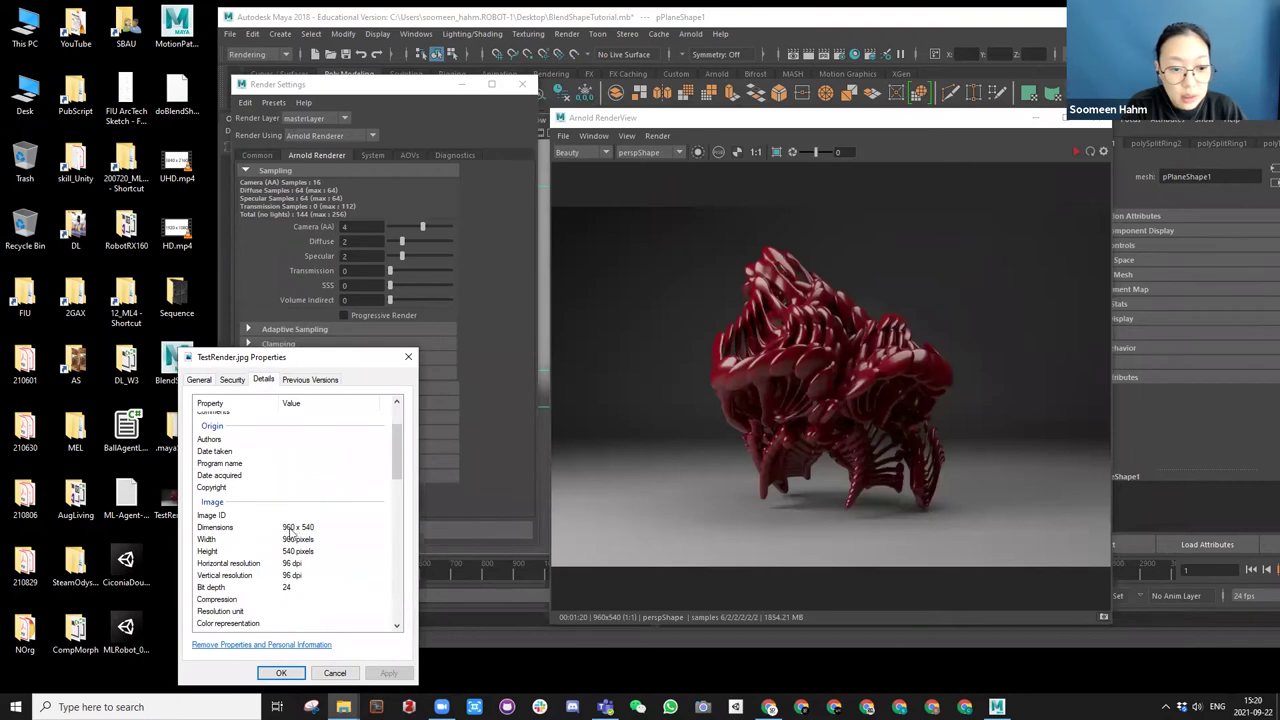
pyautogui.click(408, 357)
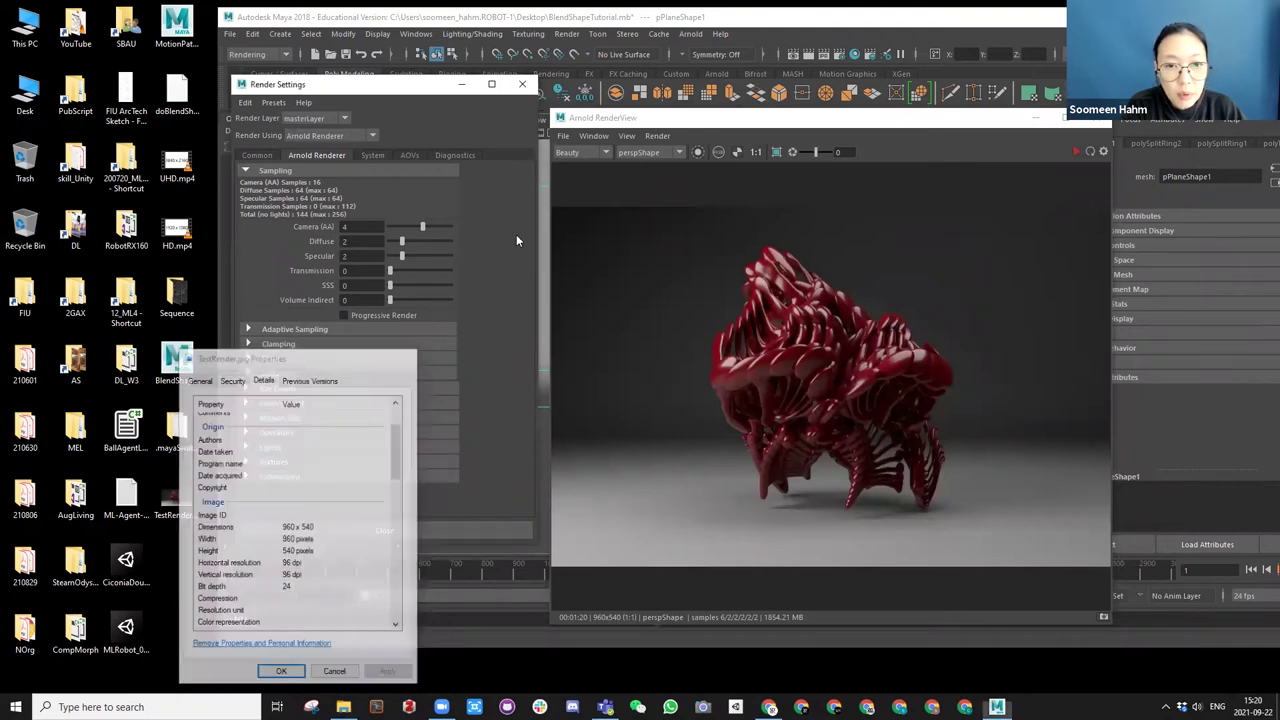
# Return to Maya at full-screen size and arrange the Render Settings and Arnold RenderView apart from each other.
pyautogui.doubleClick(408, 14)
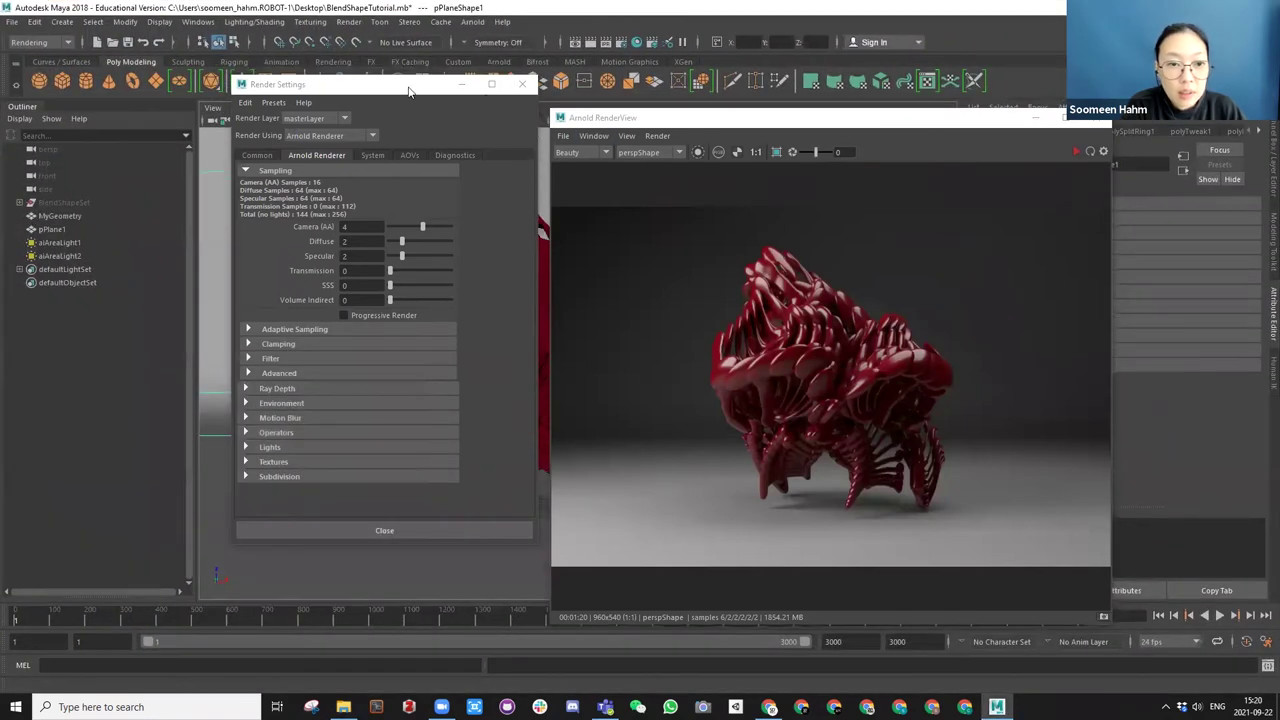
pyautogui.moveTo(408, 87); pyautogui.dragTo(258, 110)
pyautogui.moveTo(717, 125); pyautogui.dragTo(800, 100)
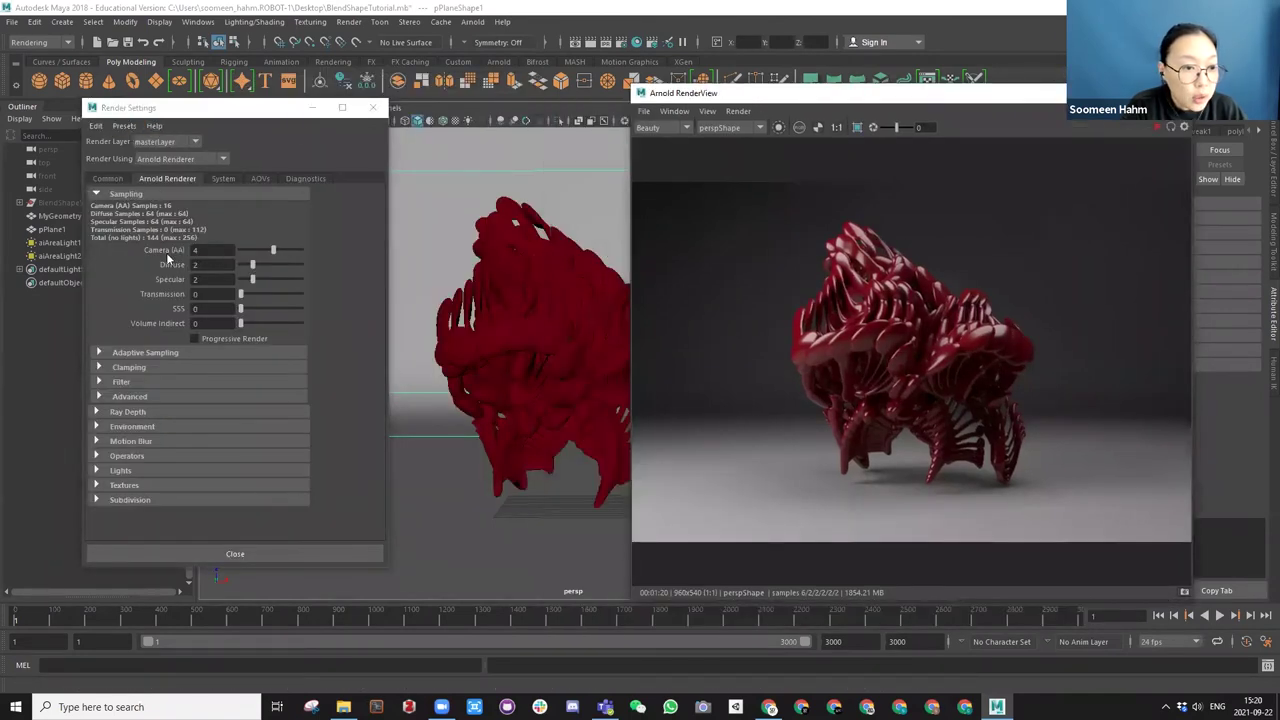
# Bring up the Image Size options among the common render settings.
pyautogui.click(106, 178)
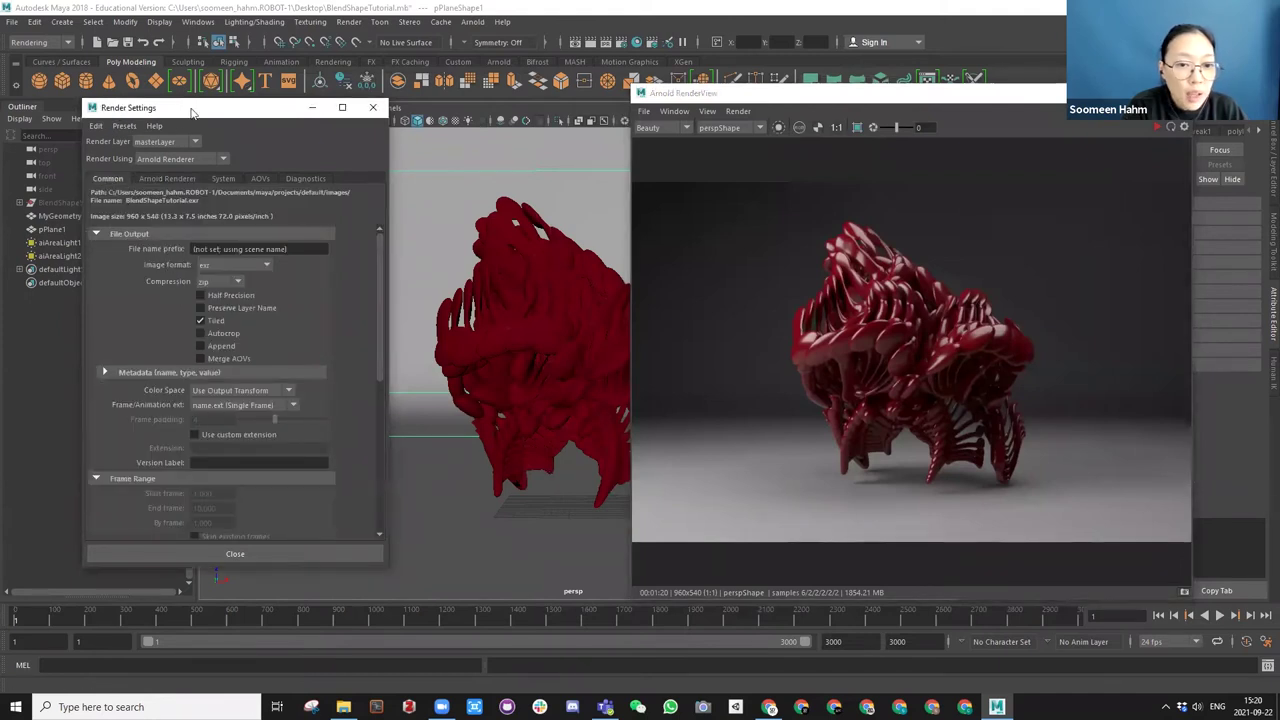
pyautogui.moveTo(193, 113); pyautogui.dragTo(307, 120)
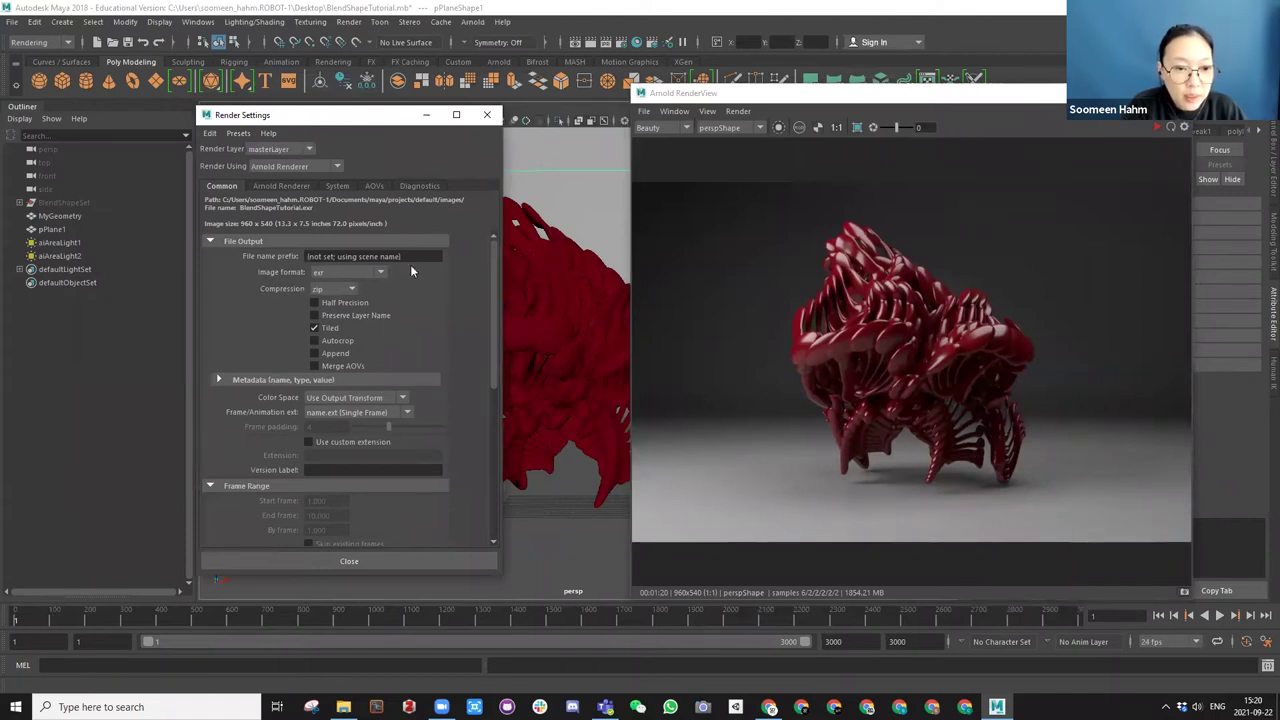
pyautogui.scroll(-6, 408, 340)
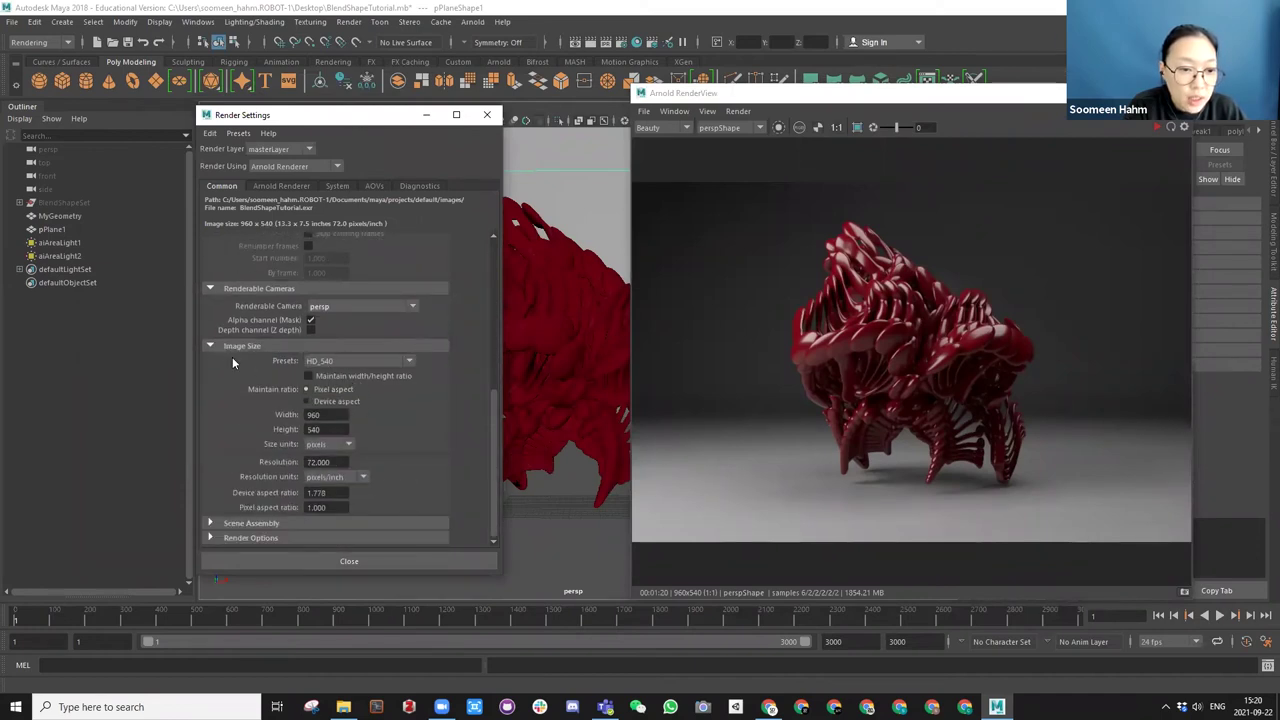
# Set the render image size to the HD_1080 preset and move the render view window clear of the viewport's edge.
pyautogui.click(332, 361)
pyautogui.scroll(-1, 361, 411)
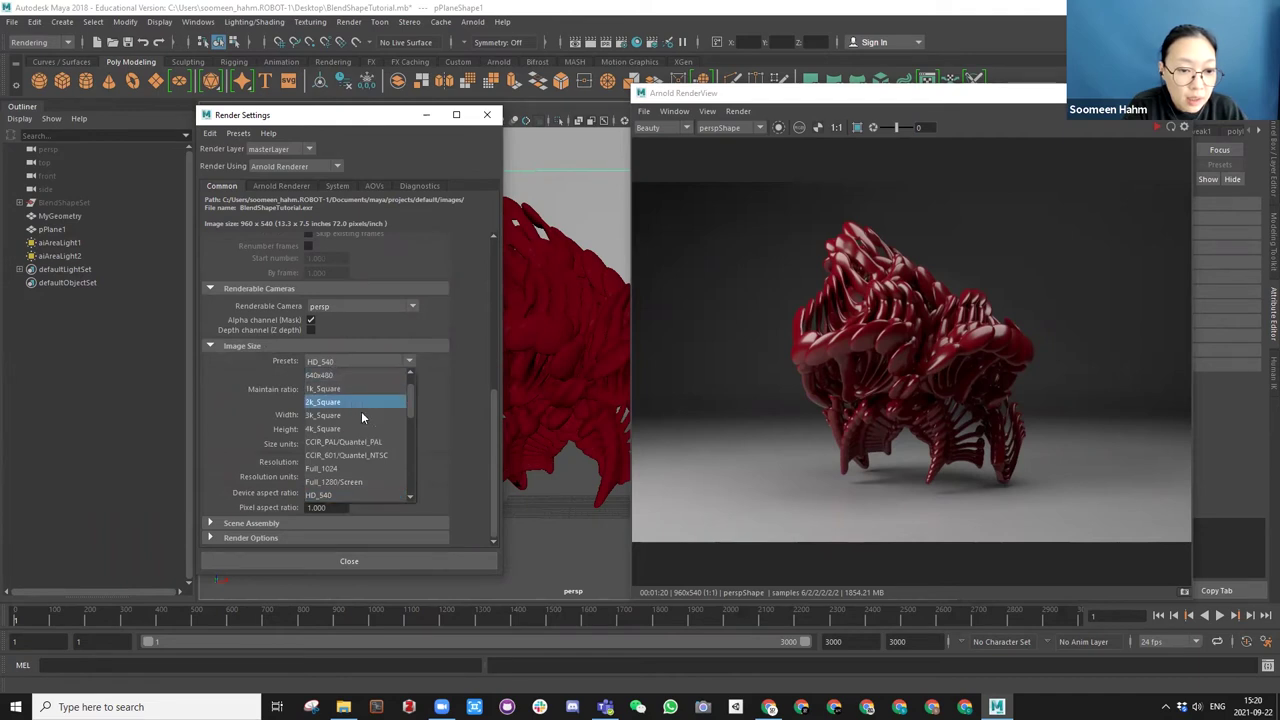
pyautogui.scroll(-1, 366, 442)
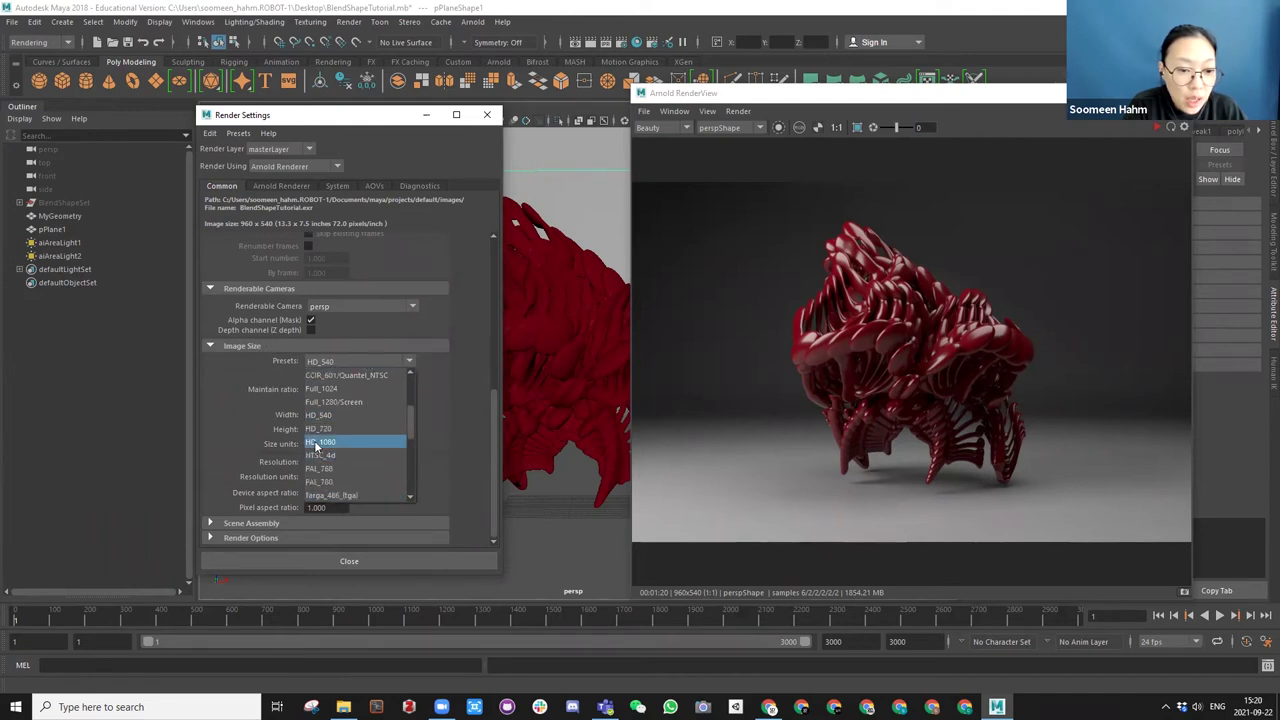
pyautogui.click(333, 447)
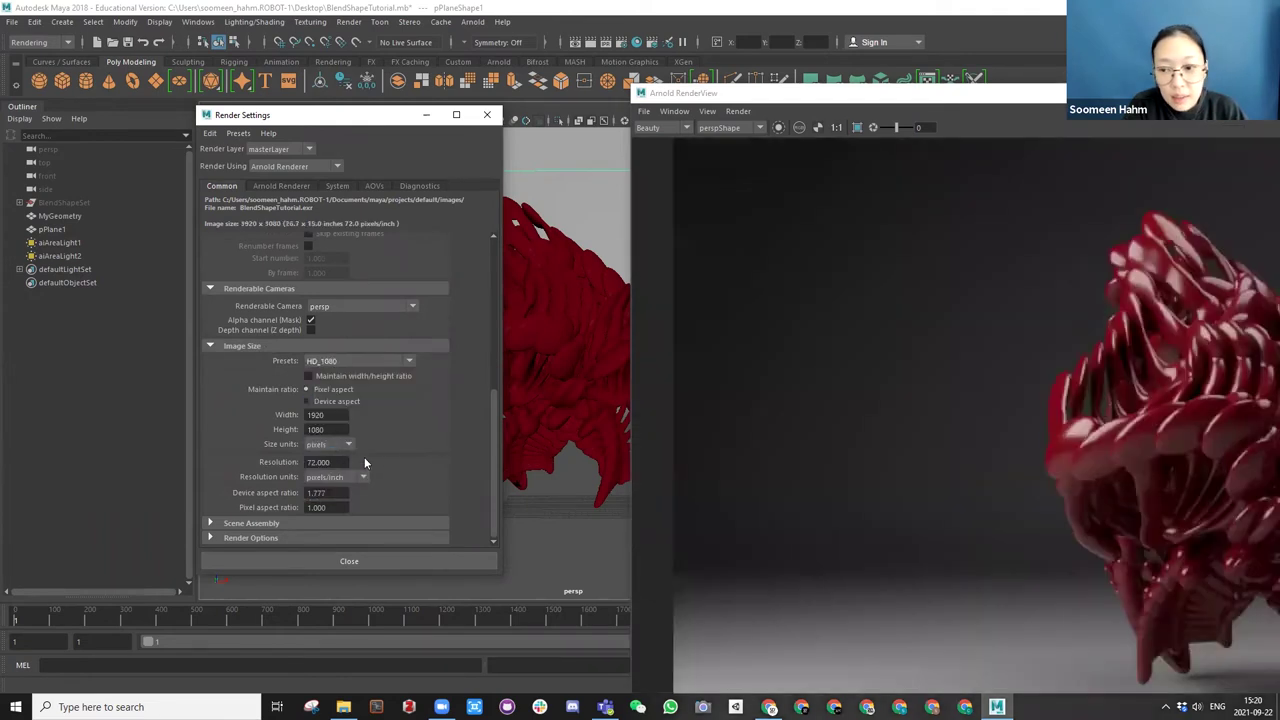
pyautogui.click(750, 98)
pyautogui.moveTo(750, 98); pyautogui.dragTo(572, 131)
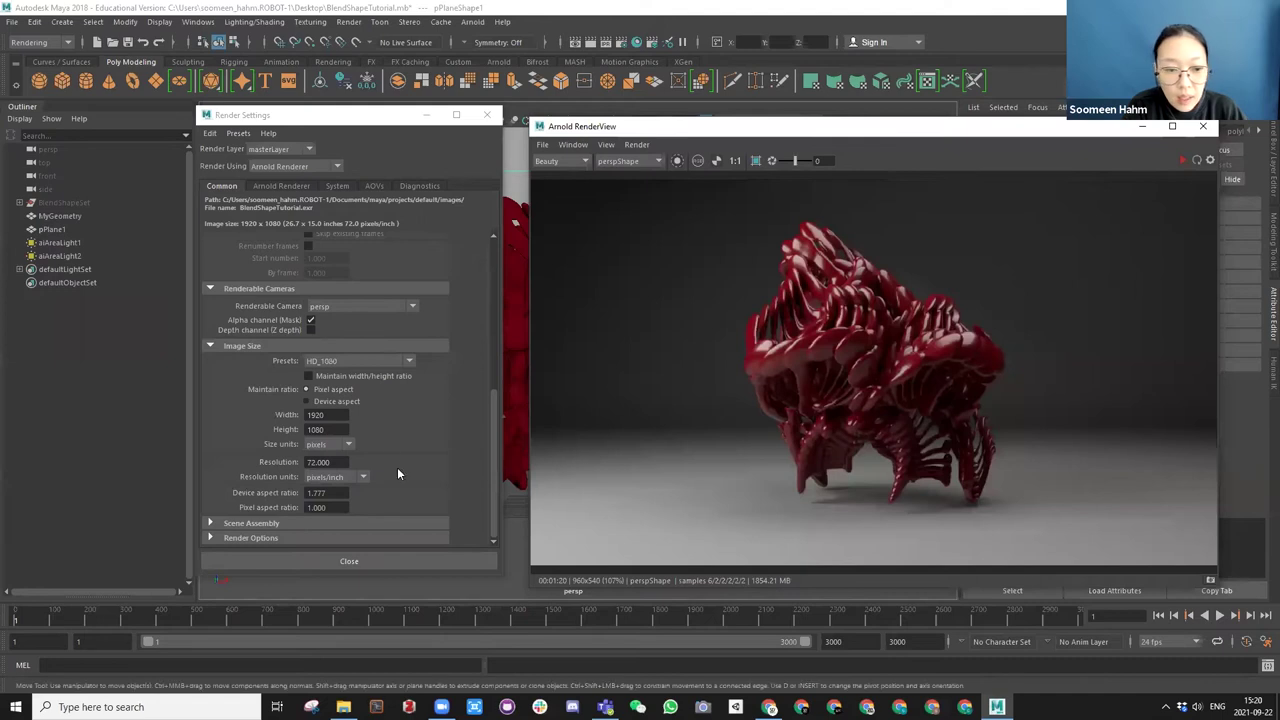
pyautogui.doubleClick(318, 414)
pyautogui.doubleClick(316, 429)
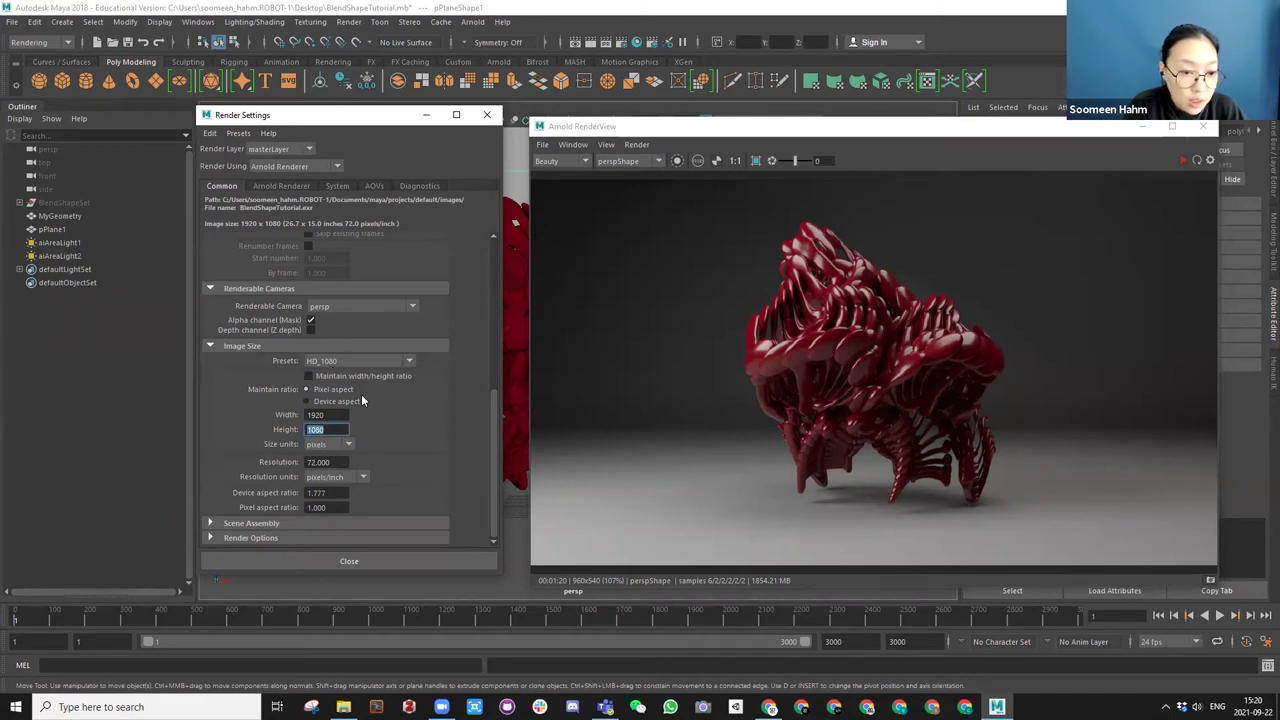
# Close the render settings and the render view, and save the scene.
pyautogui.scroll(6, 372, 402)
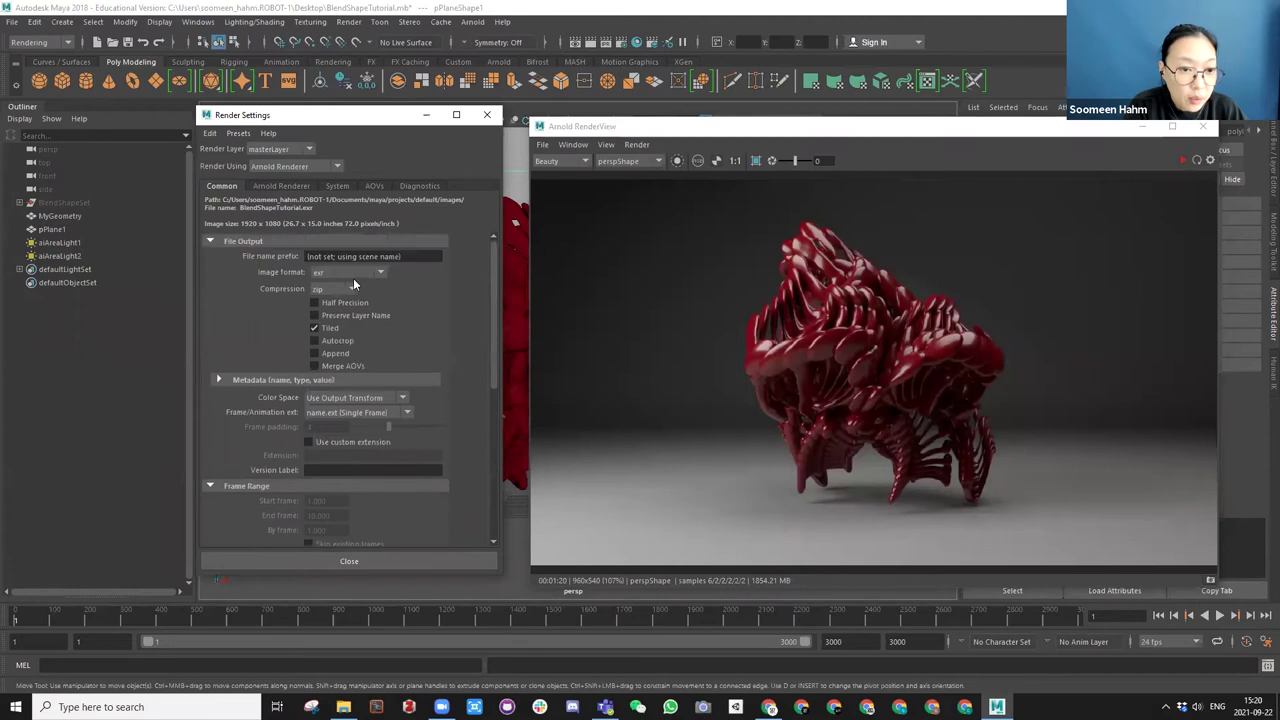
pyautogui.click(487, 114)
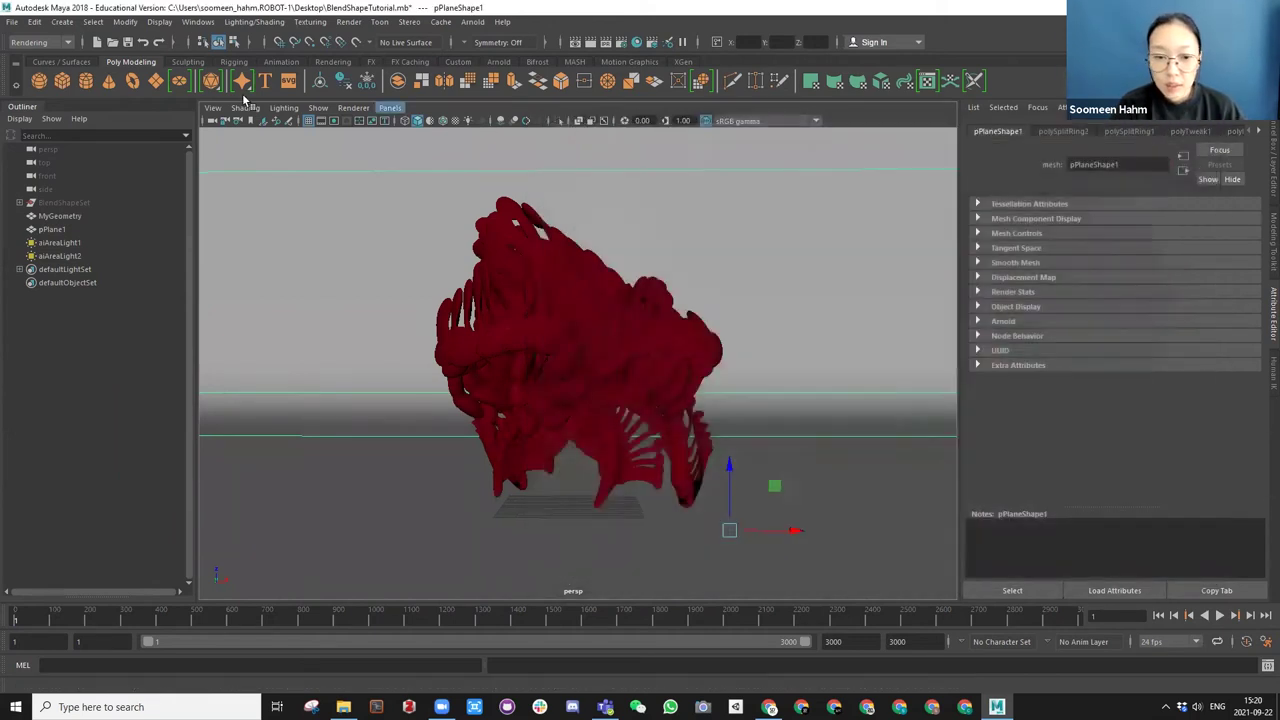
pyautogui.click(1203, 130)
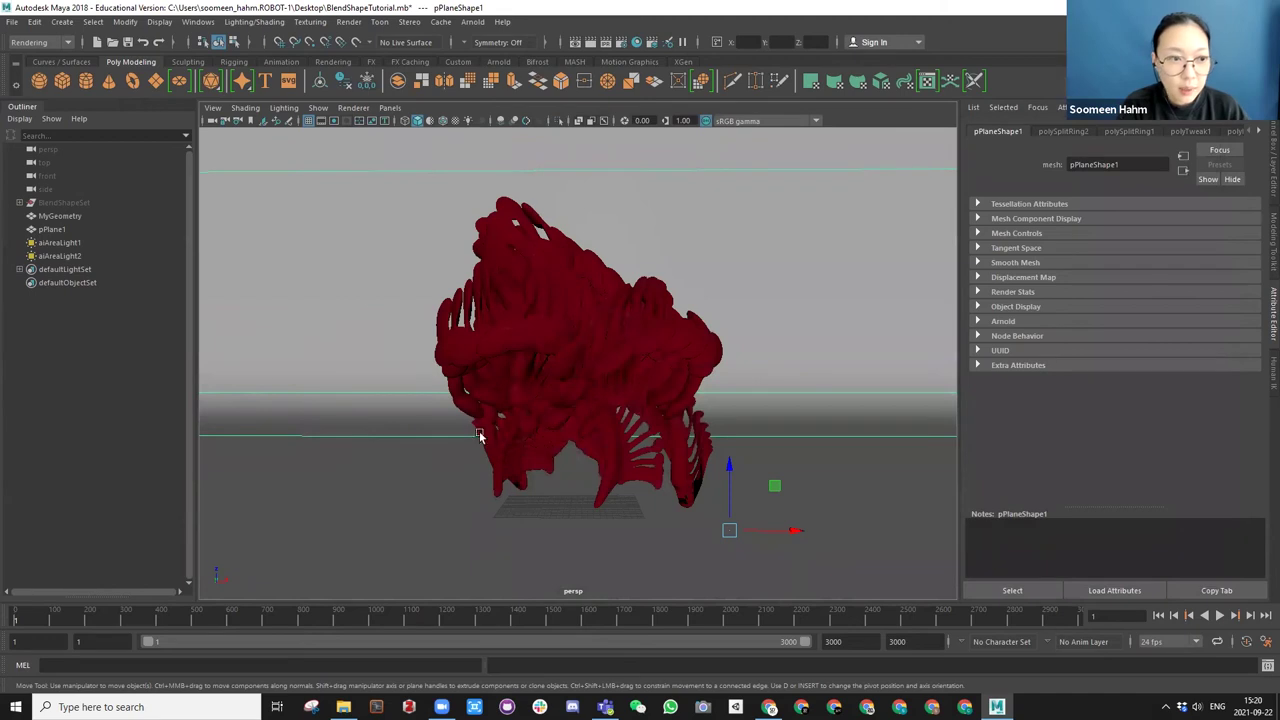
pyautogui.hotkey('ctrl', 's')
# Create a new standard camera in the scene.
pyautogui.keyDown('alt'); pyautogui.moveTo(555, 423); pyautogui.dragTo(480, 400); pyautogui.keyUp('alt')
pyautogui.scroll(-5, 580, 428)
pyautogui.keyDown('alt'); pyautogui.moveTo(627, 381); pyautogui.dragTo(625, 408); pyautogui.keyUp('alt')
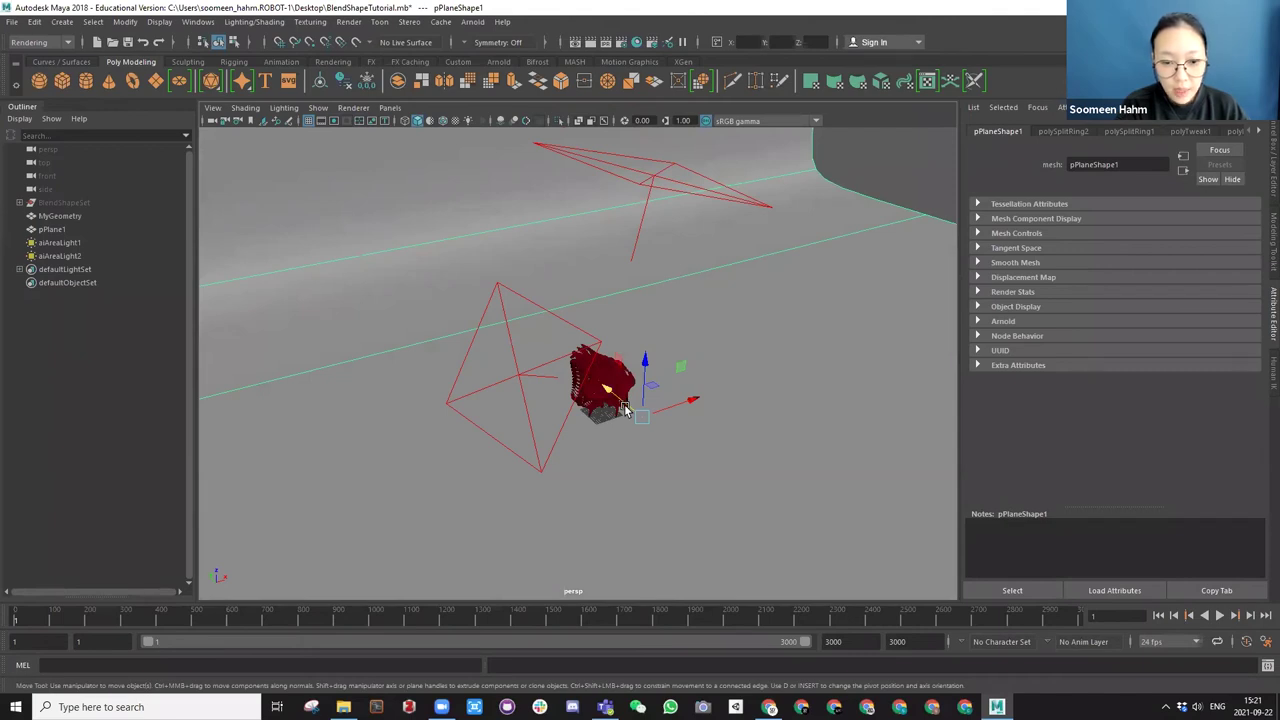
pyautogui.scroll(5, 620, 410)
pyautogui.keyDown('alt'); pyautogui.moveTo(620, 410); pyautogui.dragTo(534, 413); pyautogui.keyUp('alt')
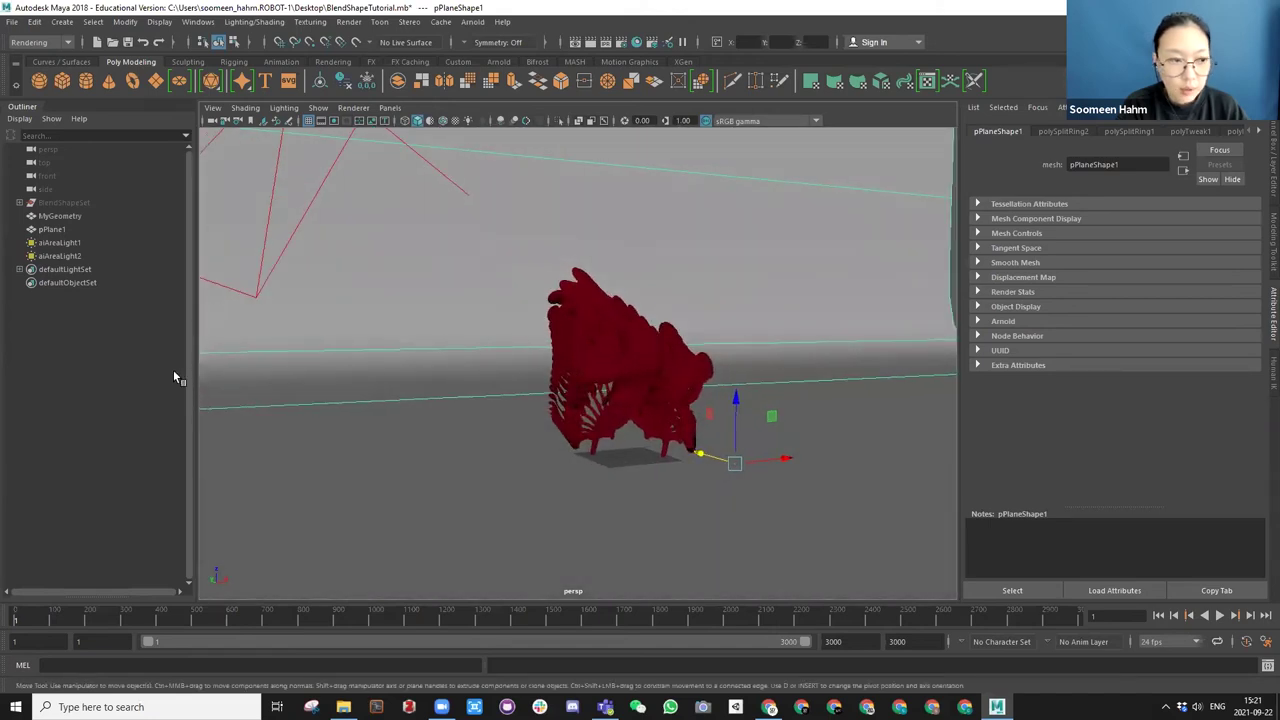
pyautogui.rightClick(65, 364)
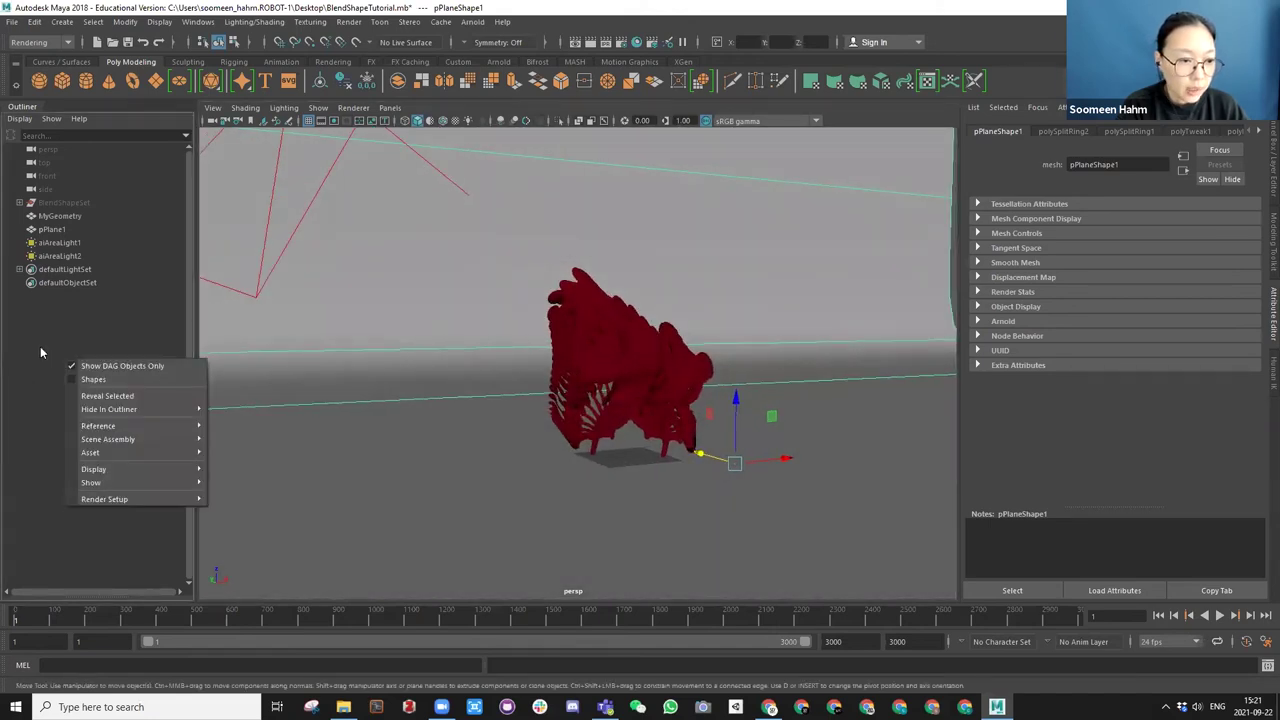
pyautogui.click(60, 22)
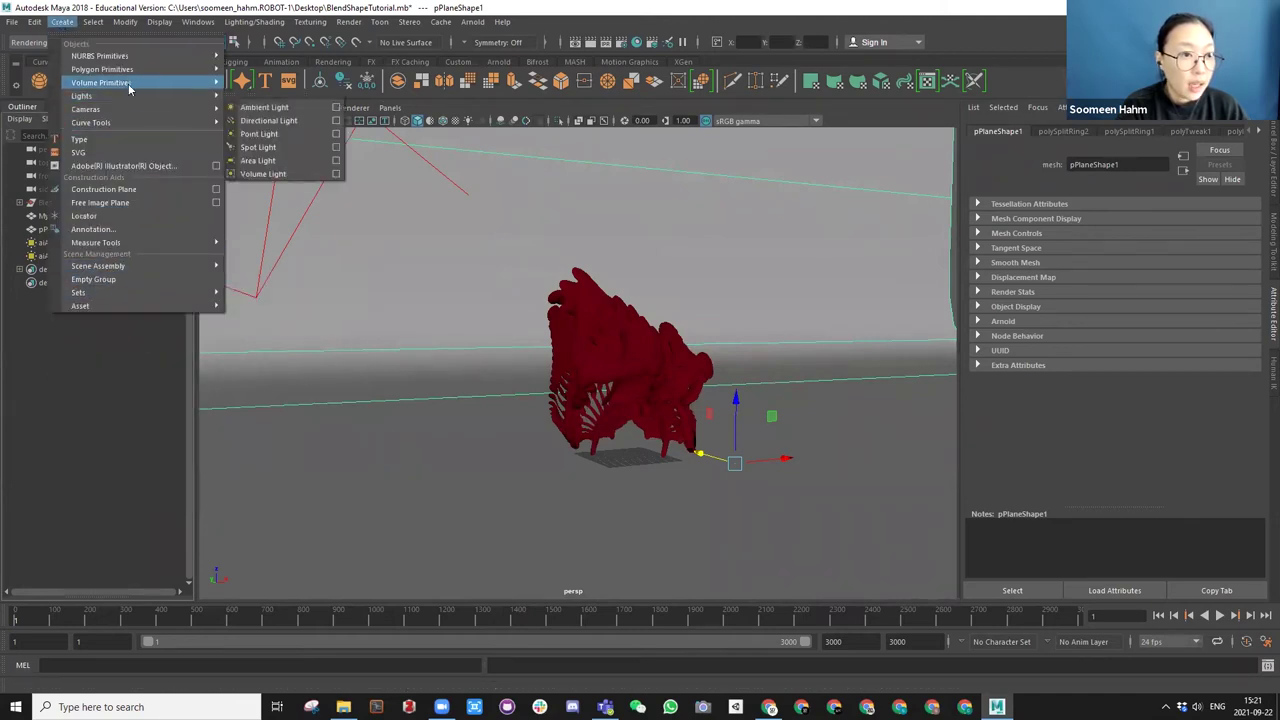
pyautogui.moveTo(150, 109)
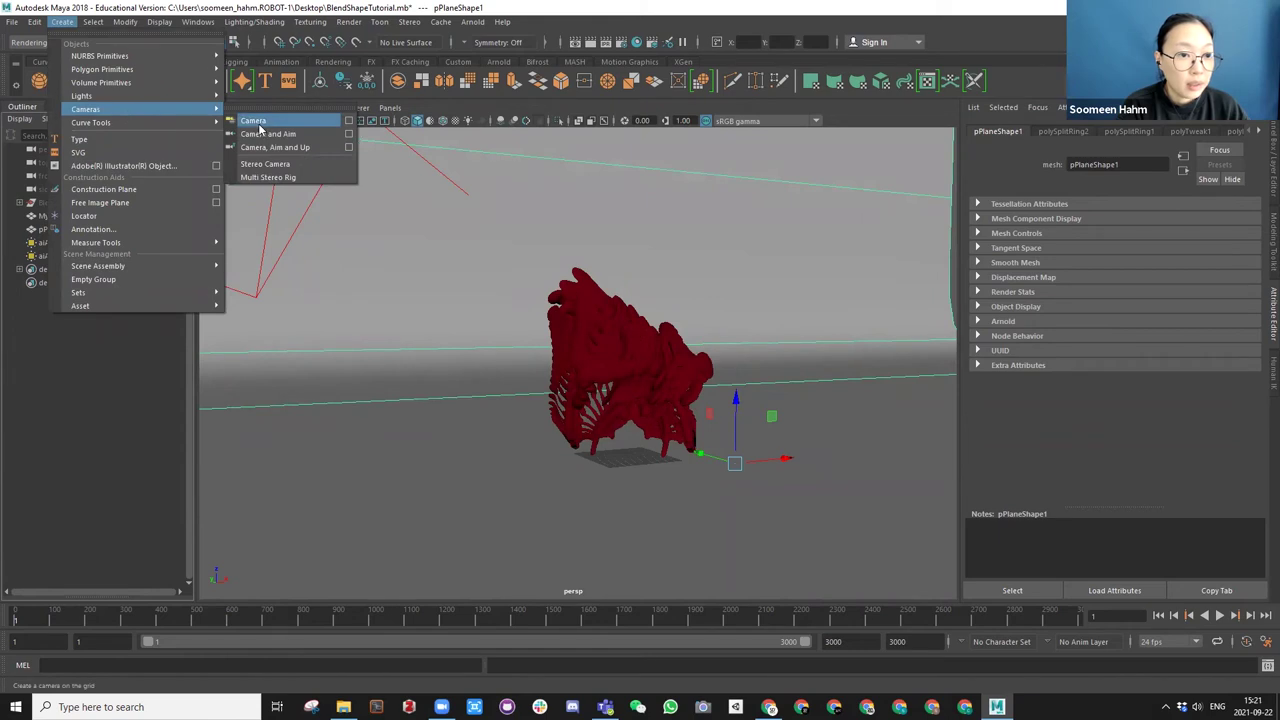
pyautogui.click(285, 122)
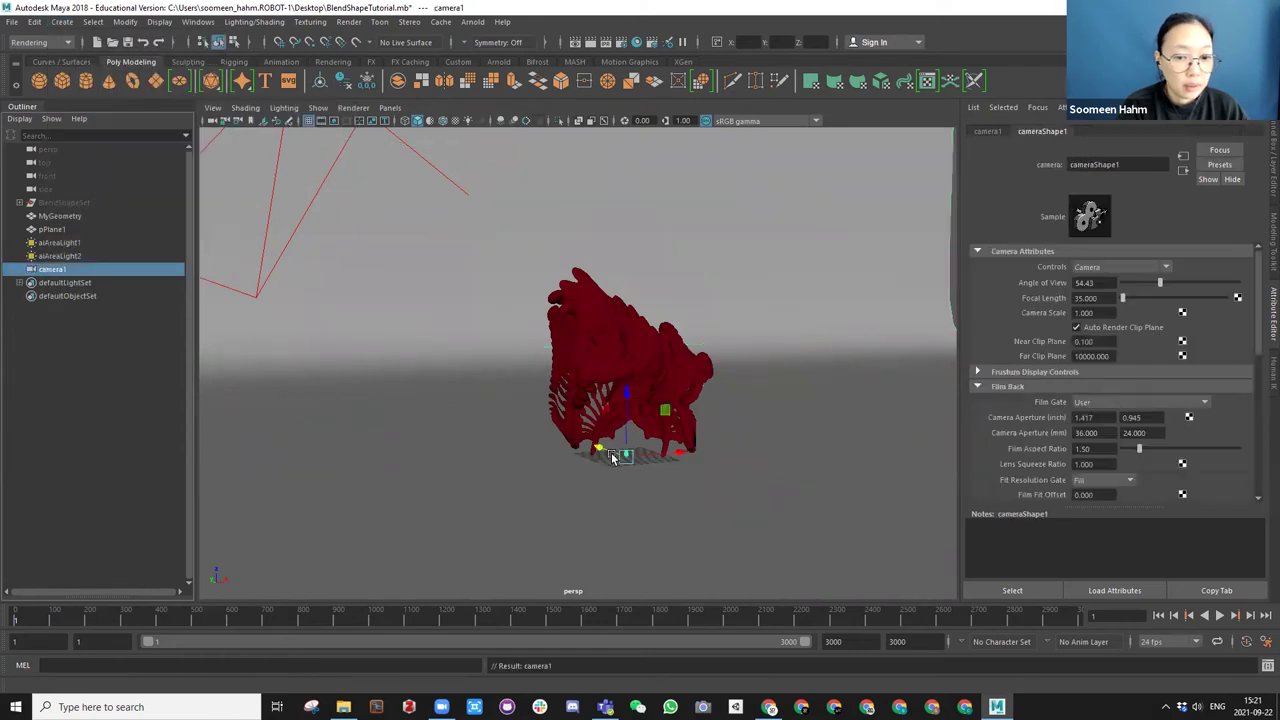
# Move the new camera away from the model to about -81.9 in Y and 35.1 in Z.
pyautogui.keyDown('alt'); pyautogui.moveTo(641, 458); pyautogui.dragTo(380, 440); pyautogui.keyUp('alt')
pyautogui.press('f')
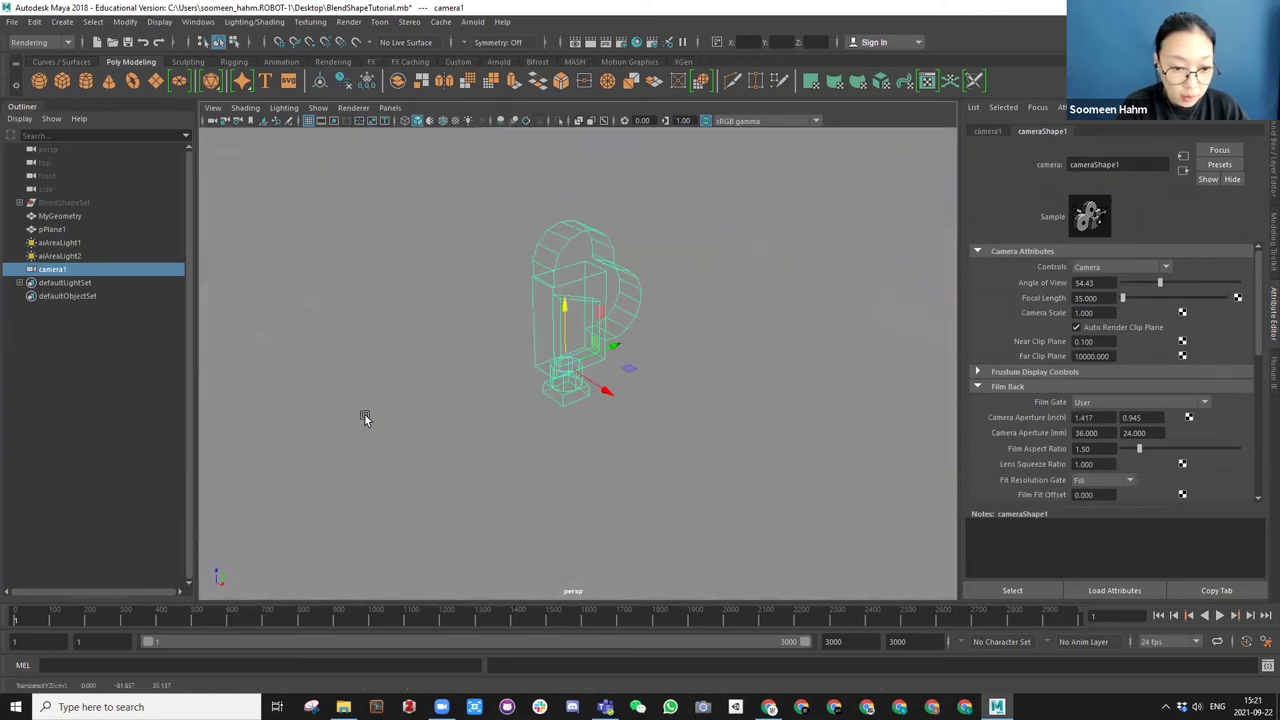
pyautogui.keyDown('alt'); pyautogui.moveTo(514, 399); pyautogui.dragTo(722, 341); pyautogui.keyUp('alt')
# Rotate the new camera upright to face the model, with Rotate X set to 90.
pyautogui.press('e')
pyautogui.press('w')
pyautogui.press('e')
pyautogui.keyDown('alt'); pyautogui.moveTo(577, 318); pyautogui.dragTo(565, 372); pyautogui.keyUp('alt')
pyautogui.moveTo(571, 306); pyautogui.dragTo(522, 478)
pyautogui.hotkey('ctrl', 'a')
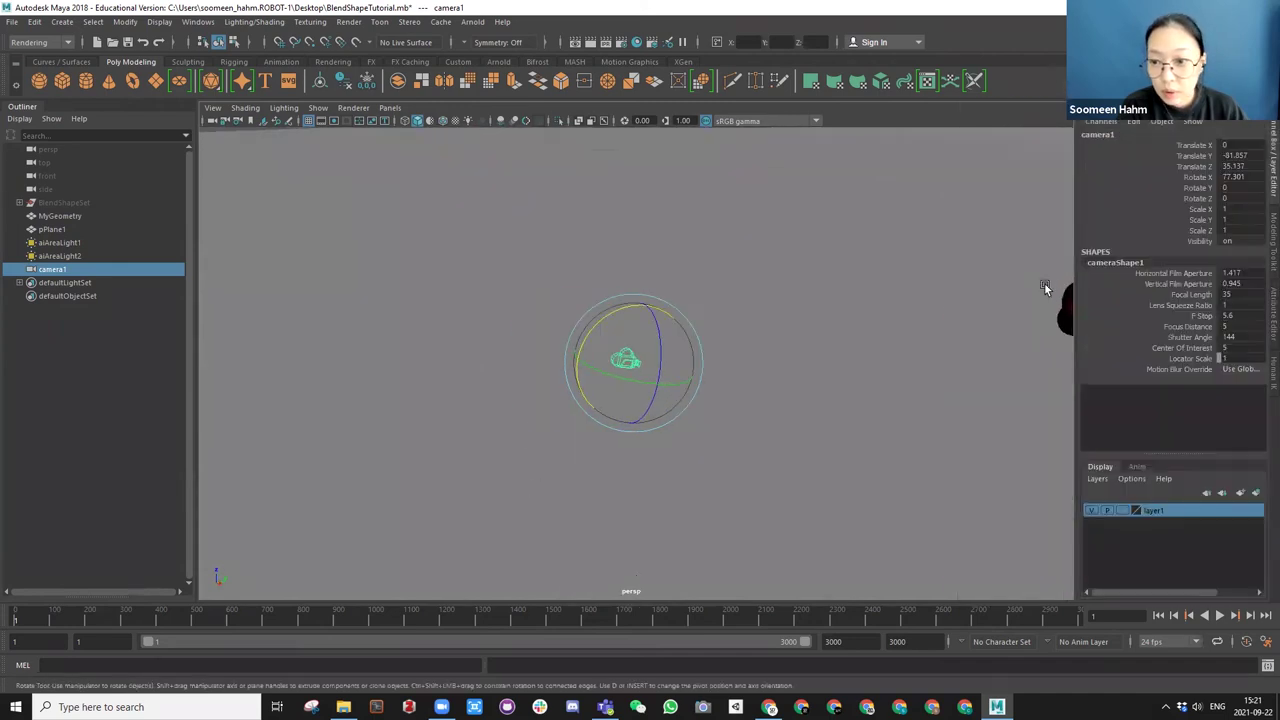
pyautogui.moveTo(627, 316)
pyautogui.mouseDown()
pyautogui.moveTo(611, 314)
pyautogui.moveTo(641, 322)
pyautogui.mouseUp()
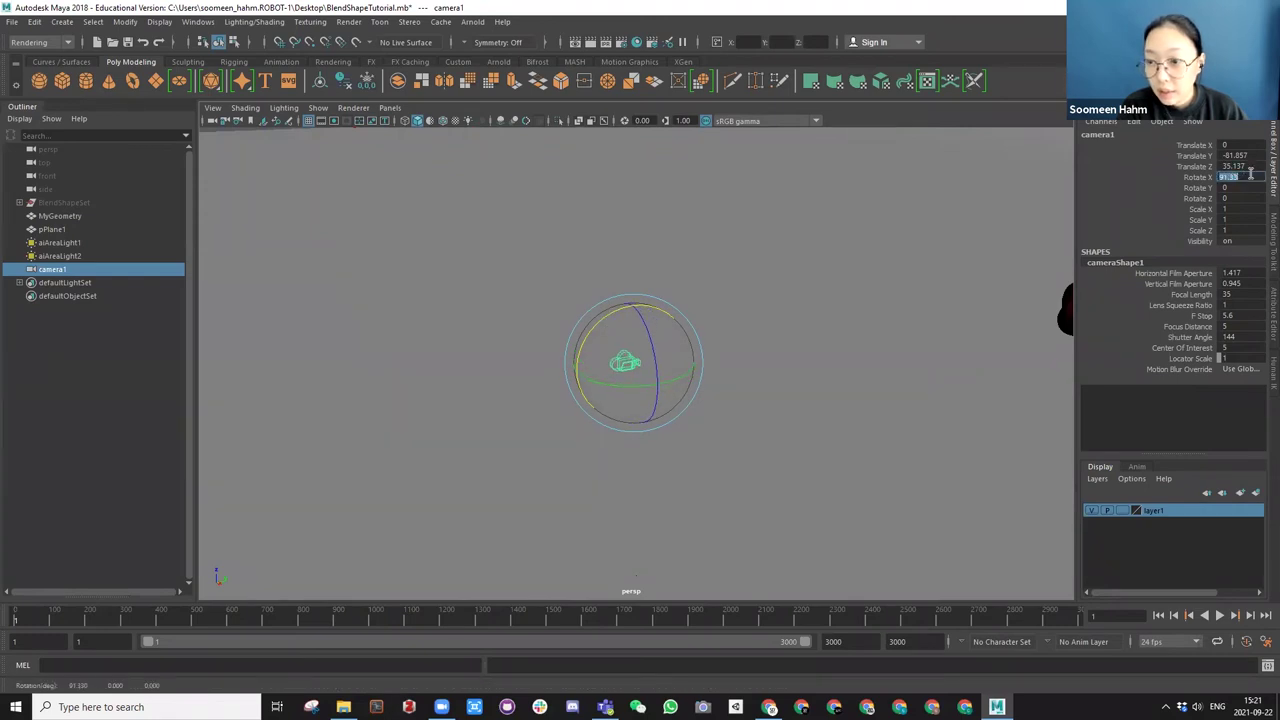
pyautogui.press('Return')
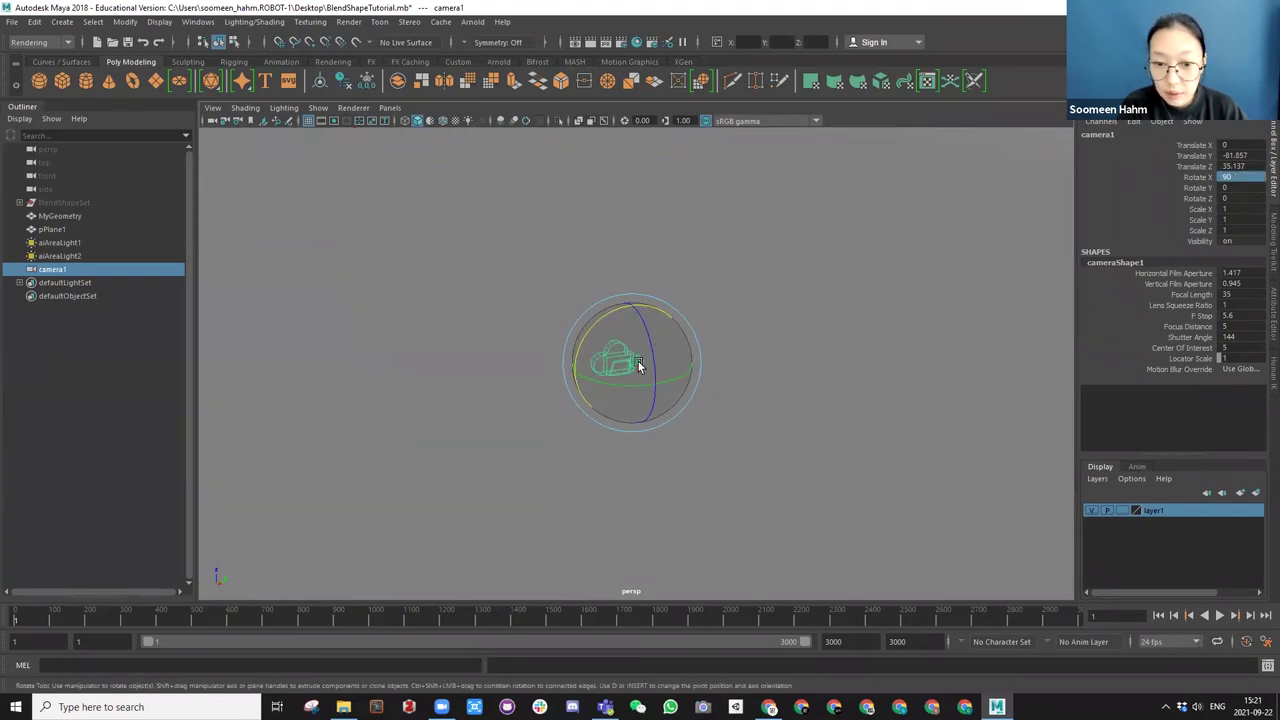
# Shift camera1 to about 5.3 in X and -100.2 in Y, and look through it in the viewport.
pyautogui.keyDown('alt'); pyautogui.moveTo(632, 372); pyautogui.dragTo(634, 341); pyautogui.keyUp('alt')
pyautogui.moveTo(702, 401); pyautogui.dragTo(684, 366)
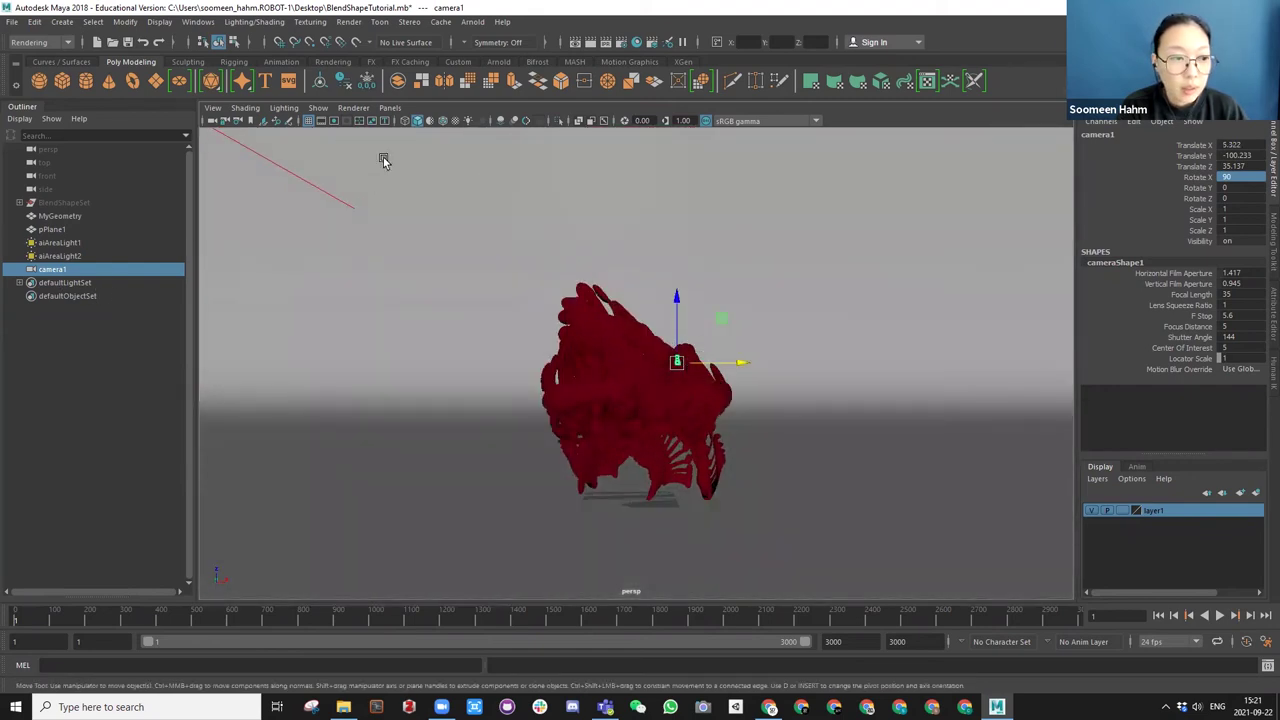
pyautogui.click(389, 107)
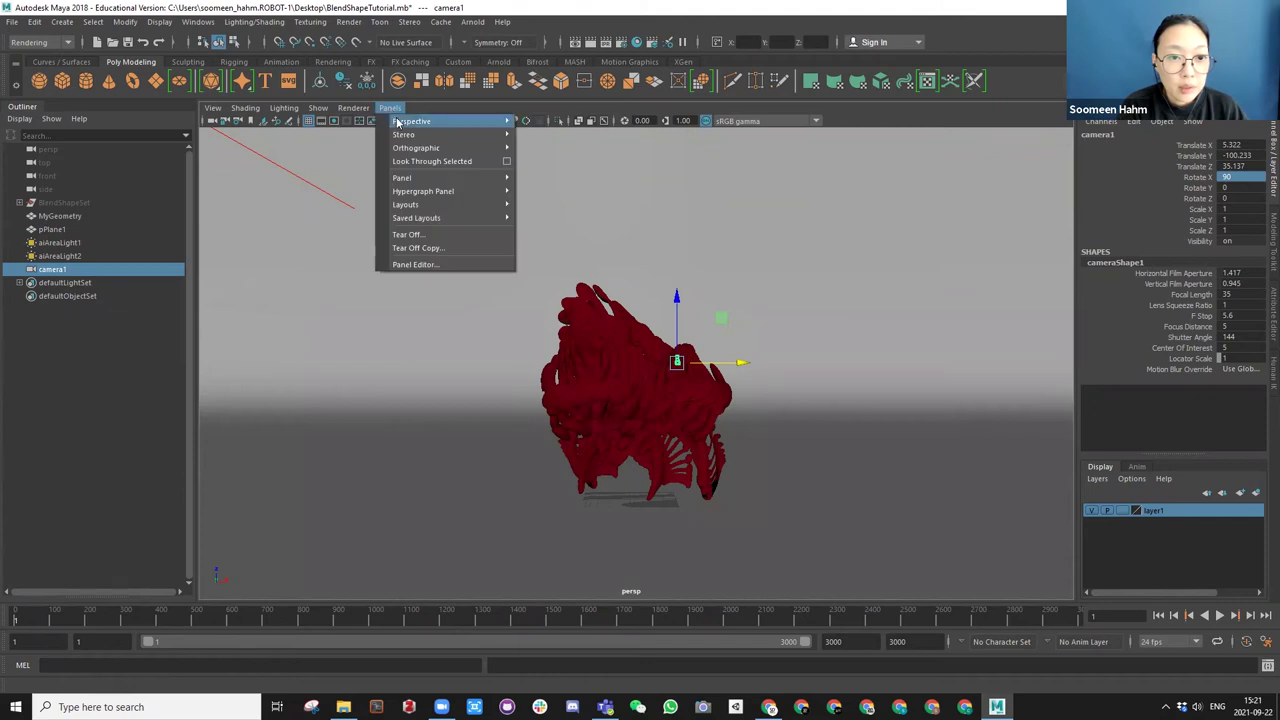
pyautogui.moveTo(403, 127)
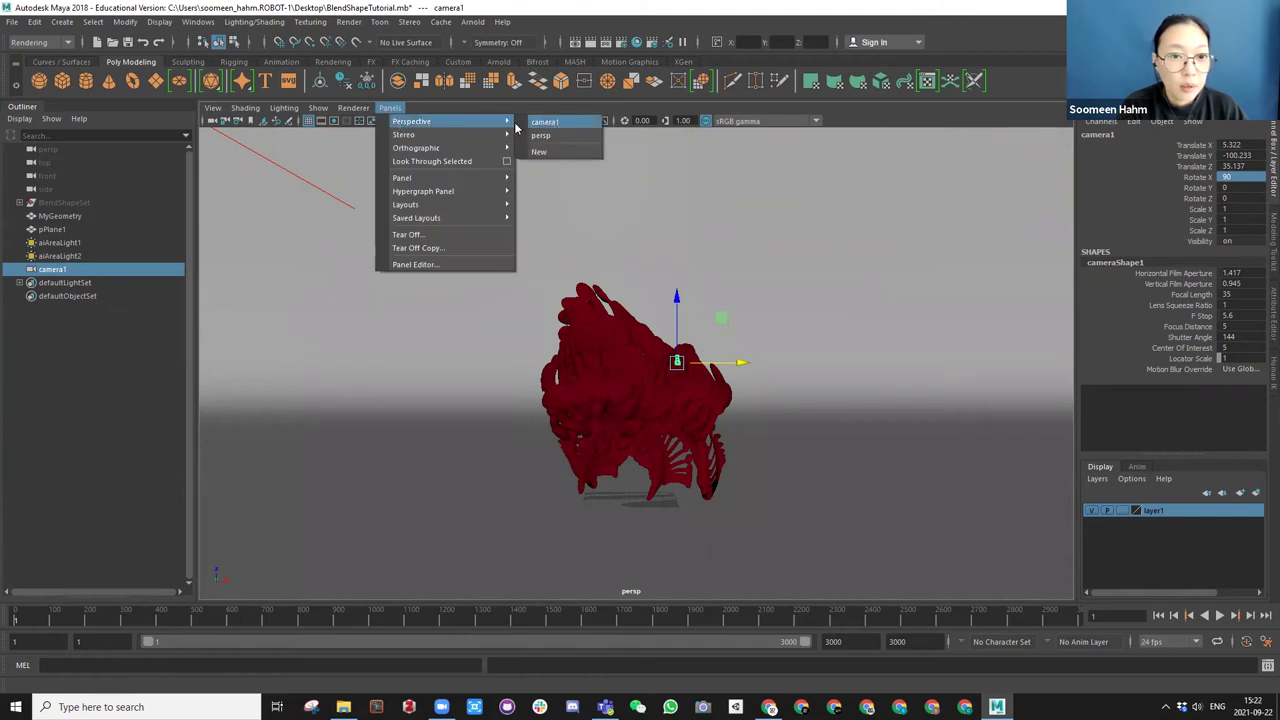
pyautogui.moveTo(431, 156)
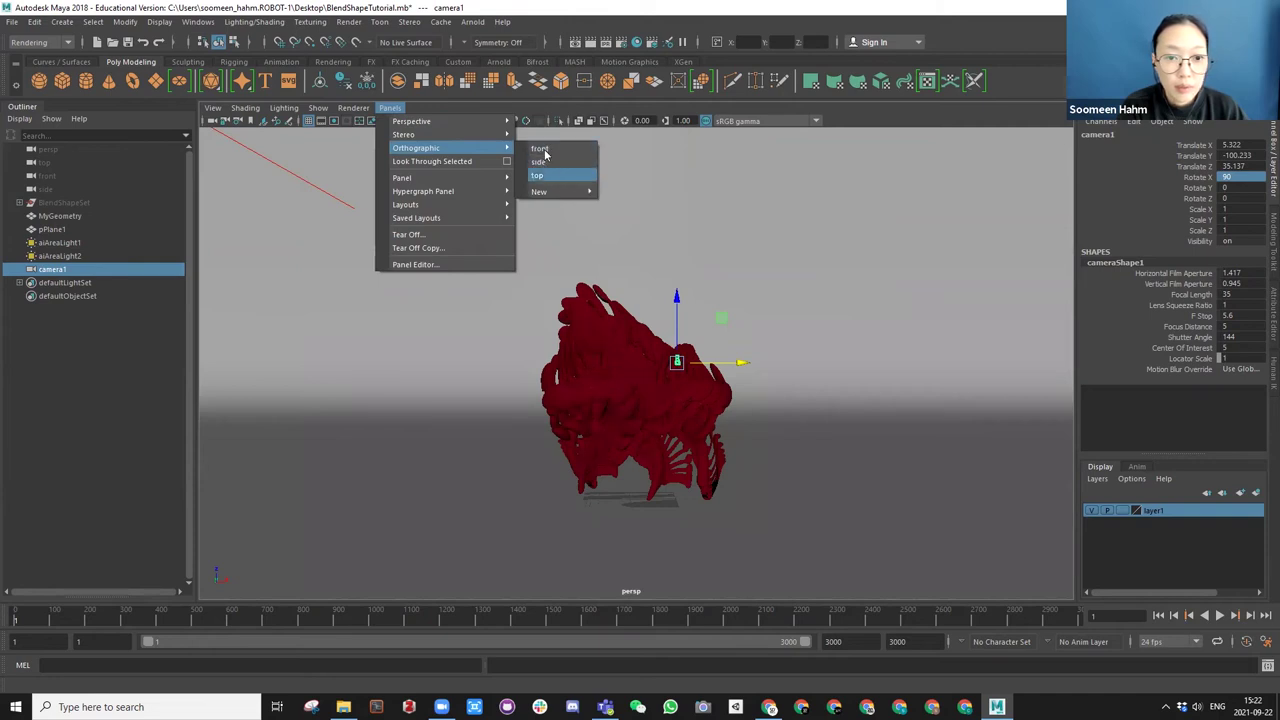
pyautogui.moveTo(443, 122)
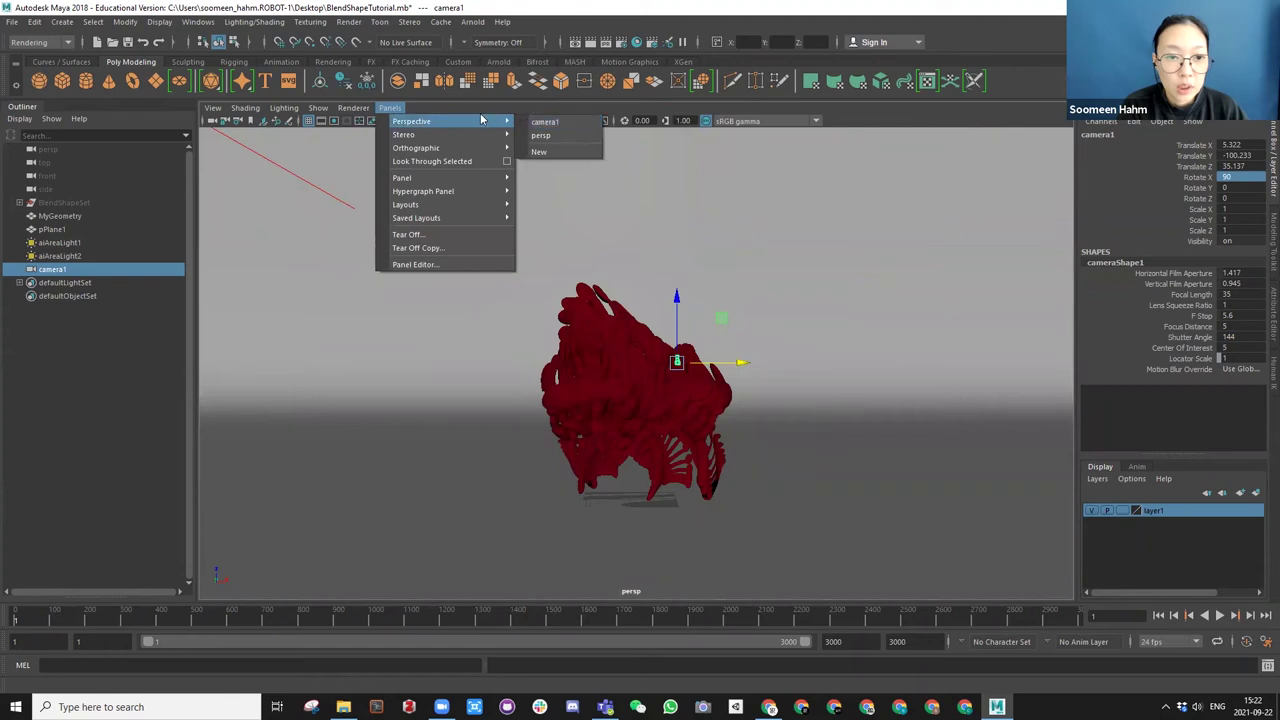
pyautogui.click(545, 122)
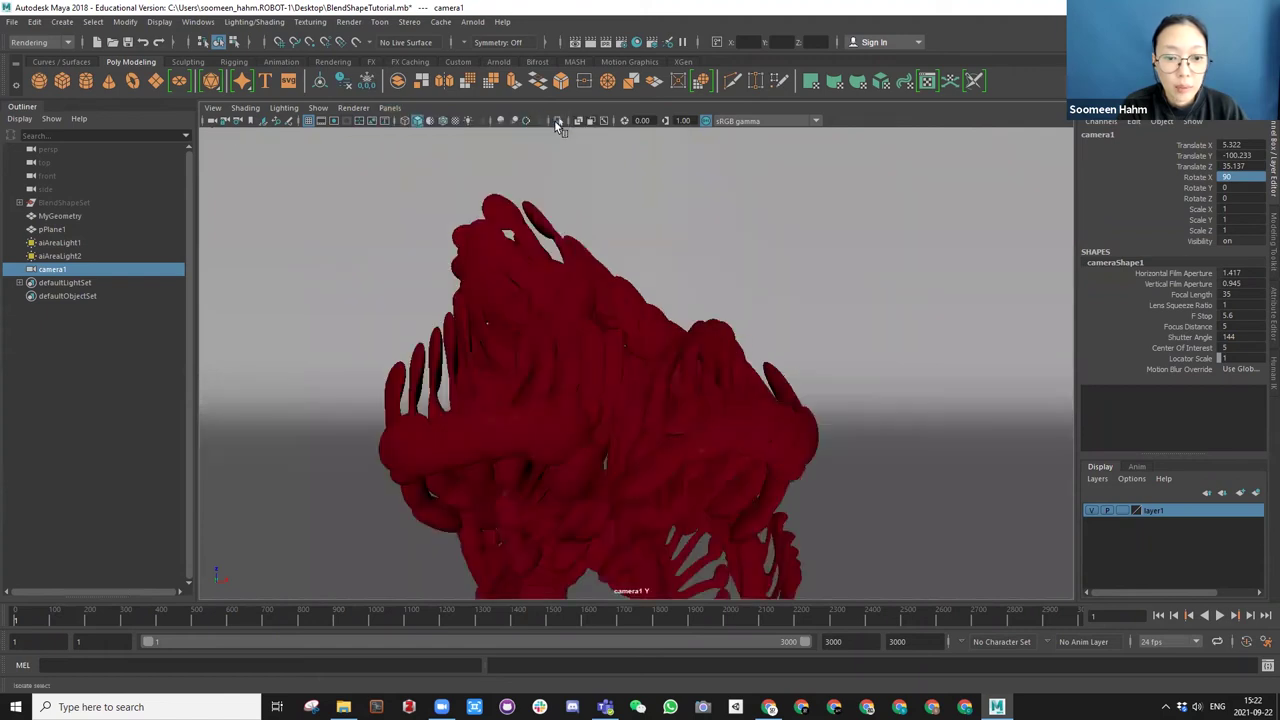
# Reframe the model through camera1, placing it at about X -130.4, Y -70.7, Z 32.6 with Rotate X about 89.4 and Rotate Z about -62.
pyautogui.scroll(-3, 620, 297)
pyautogui.scroll(-3, 630, 325)
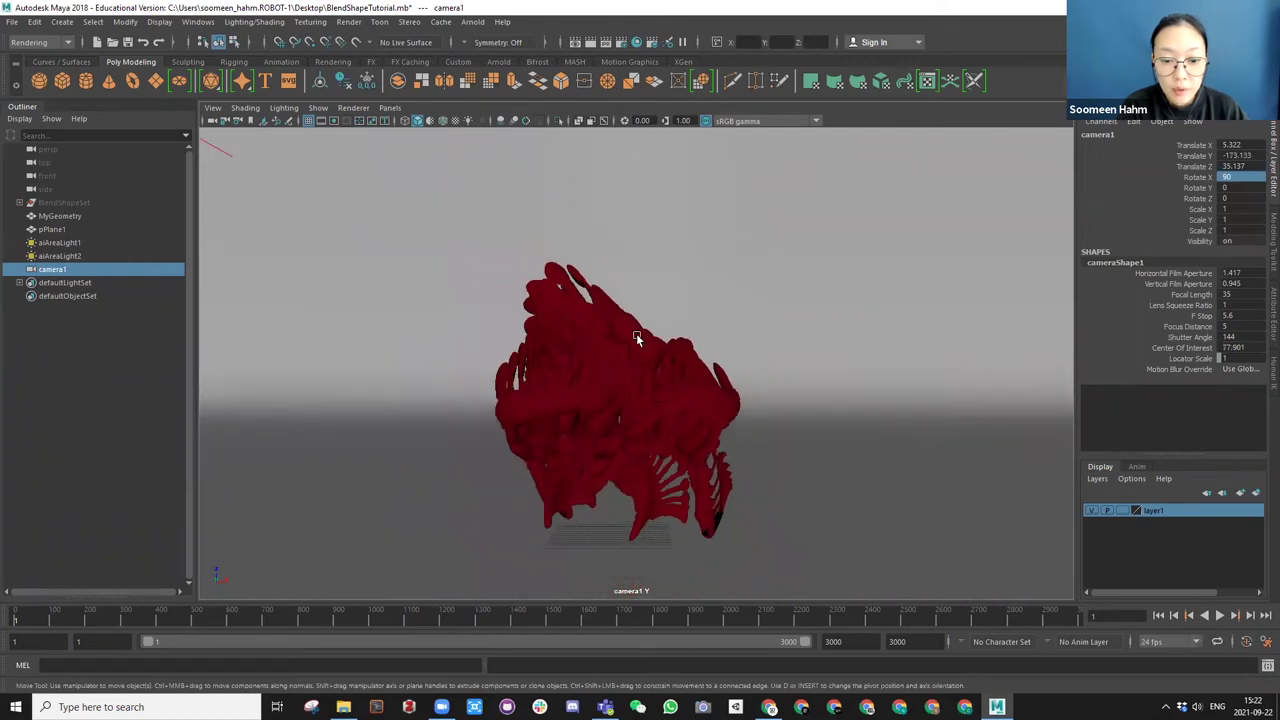
pyautogui.keyDown('alt'); pyautogui.moveTo(643, 345); pyautogui.dragTo(639, 262); pyautogui.keyUp('alt')
pyautogui.scroll(5, 639, 365)
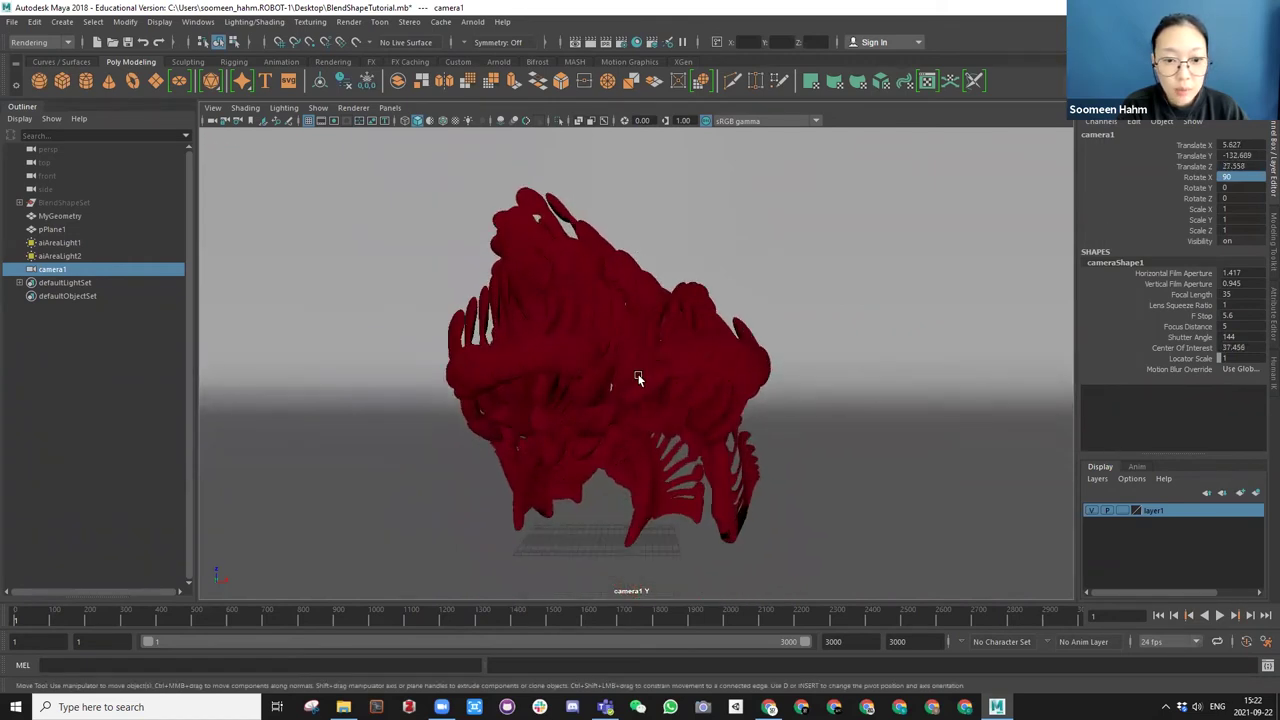
pyautogui.keyDown('alt'); pyautogui.moveTo(651, 360); pyautogui.dragTo(655, 292); pyautogui.keyUp('alt')
pyautogui.scroll(-3, 628, 370)
pyautogui.scroll(5, 732, 312)
pyautogui.scroll(-5, 707, 353)
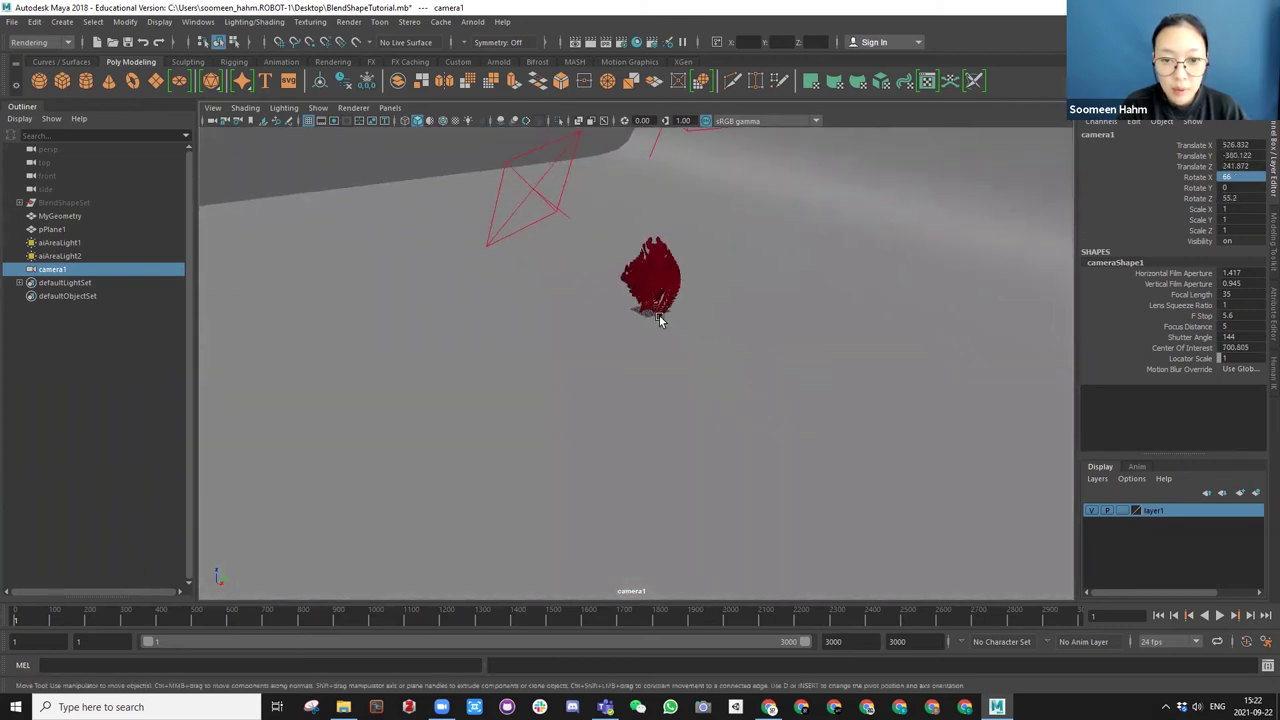
pyautogui.keyDown('alt'); pyautogui.moveTo(659, 319); pyautogui.dragTo(650, 382, button='middle'); pyautogui.keyUp('alt')
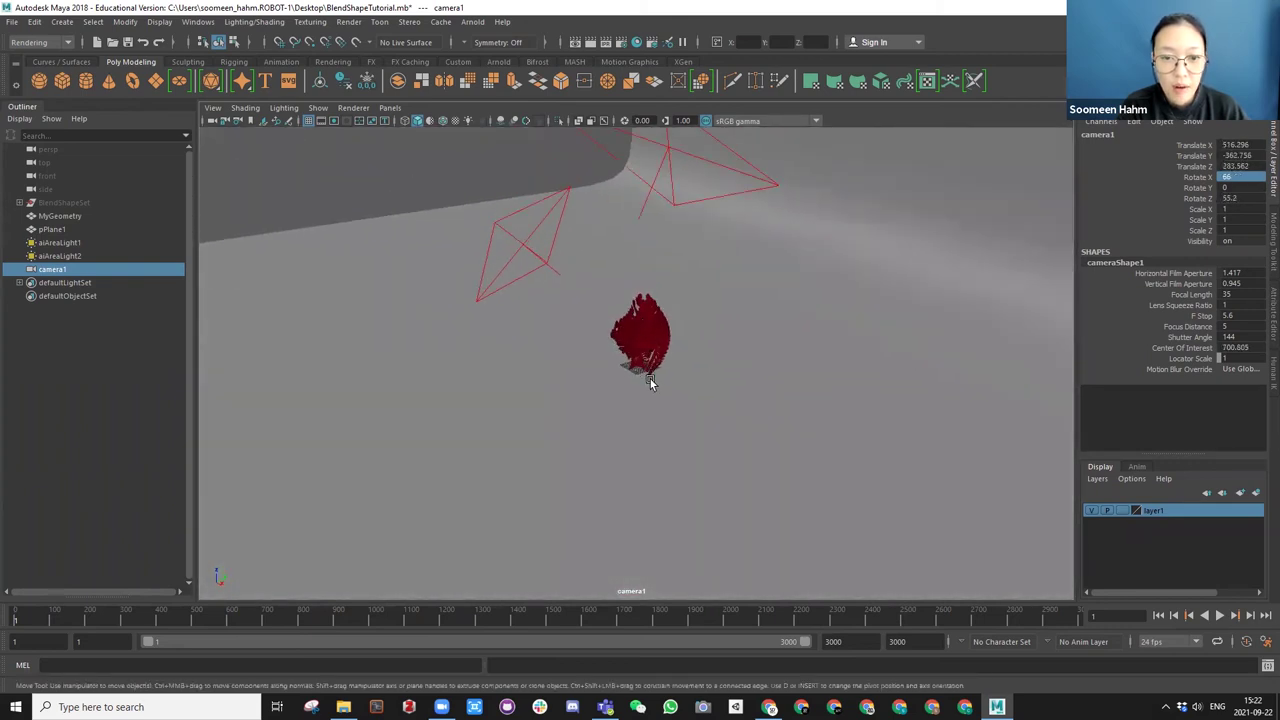
pyautogui.keyDown('alt'); pyautogui.moveTo(323, 490); pyautogui.dragTo(660, 396); pyautogui.keyUp('alt')
pyautogui.scroll(5, 700, 365)
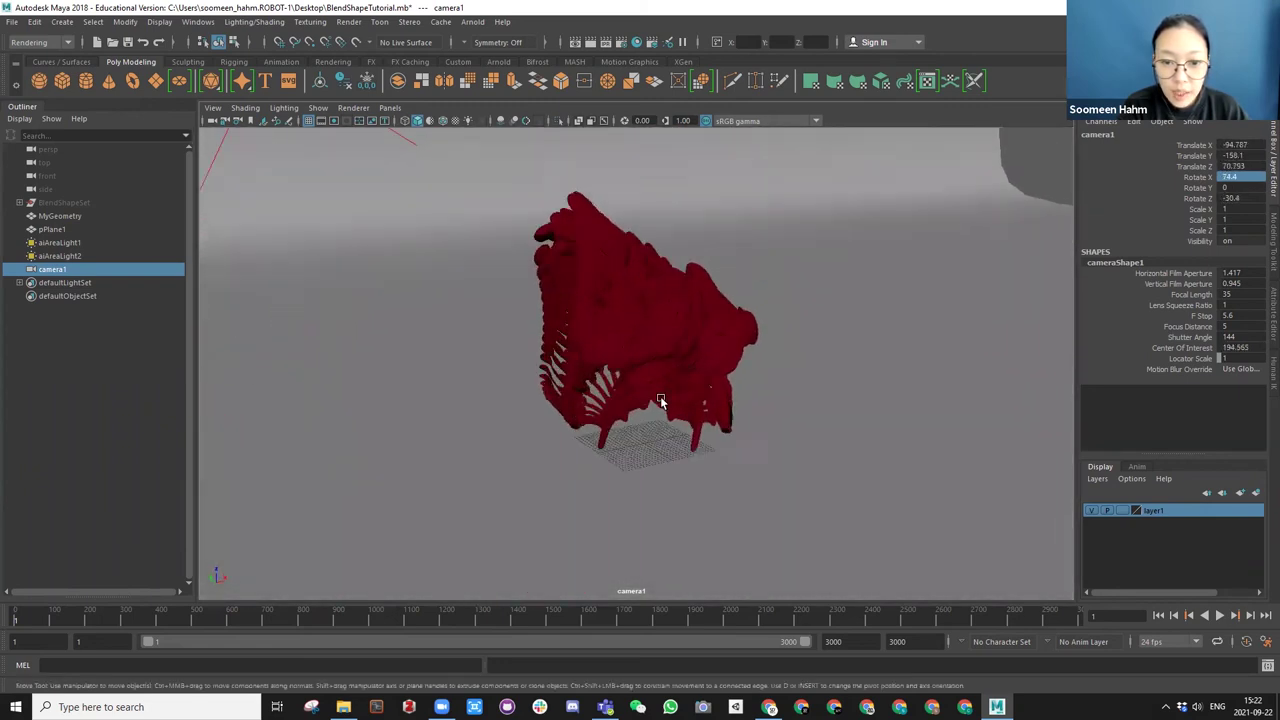
pyautogui.scroll(5, 662, 390)
pyautogui.scroll(3, 662, 390)
pyautogui.scroll(-5, 672, 365)
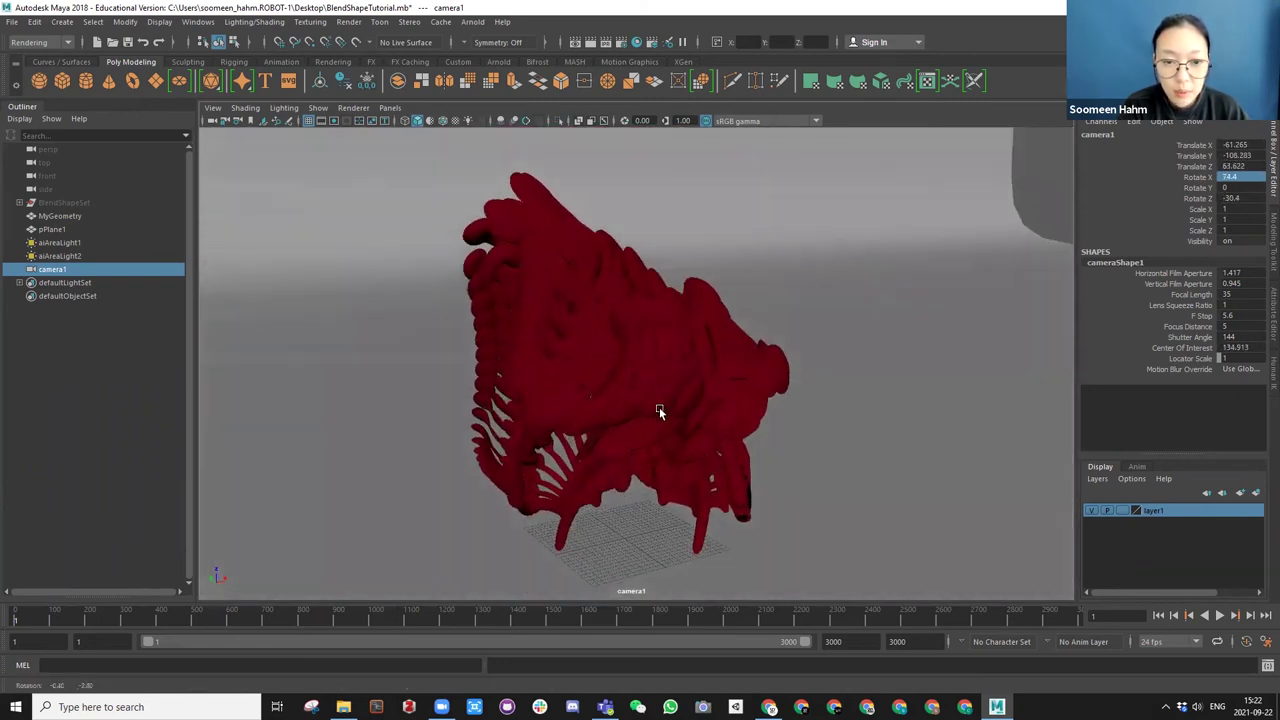
pyautogui.scroll(-4, 658, 395)
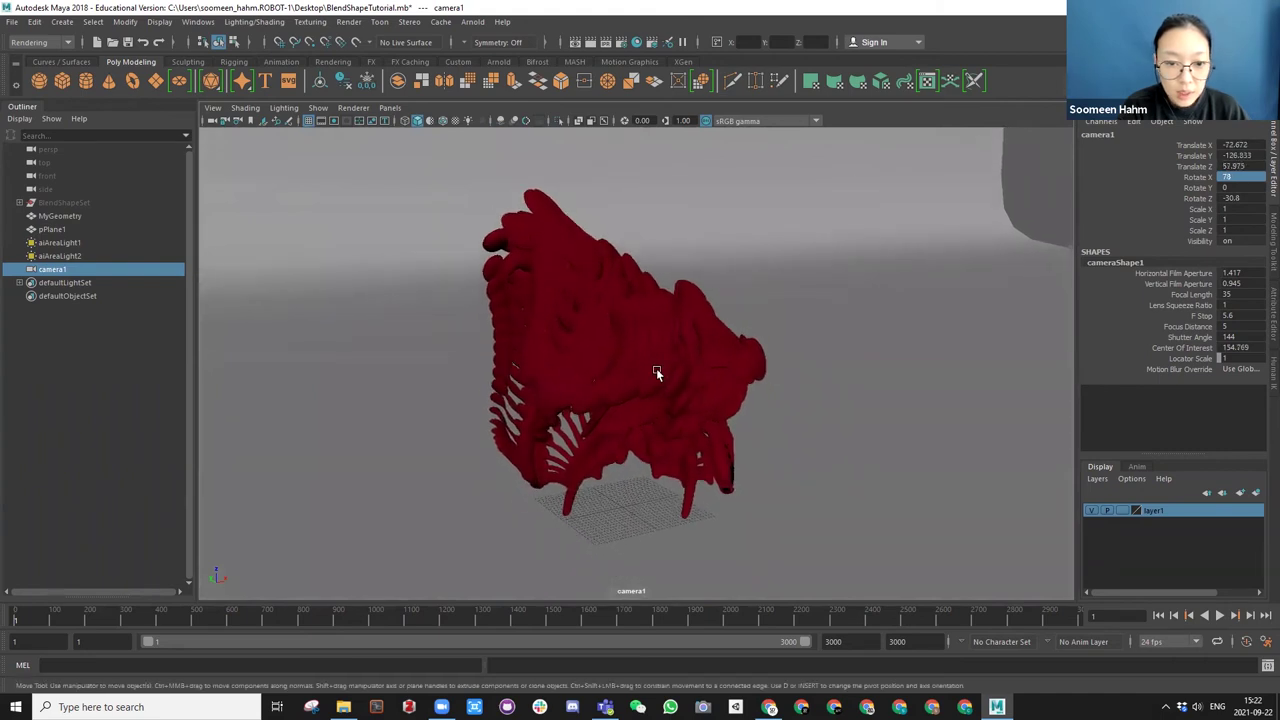
pyautogui.keyDown('alt'); pyautogui.moveTo(622, 443); pyautogui.dragTo(686, 446); pyautogui.keyUp('alt')
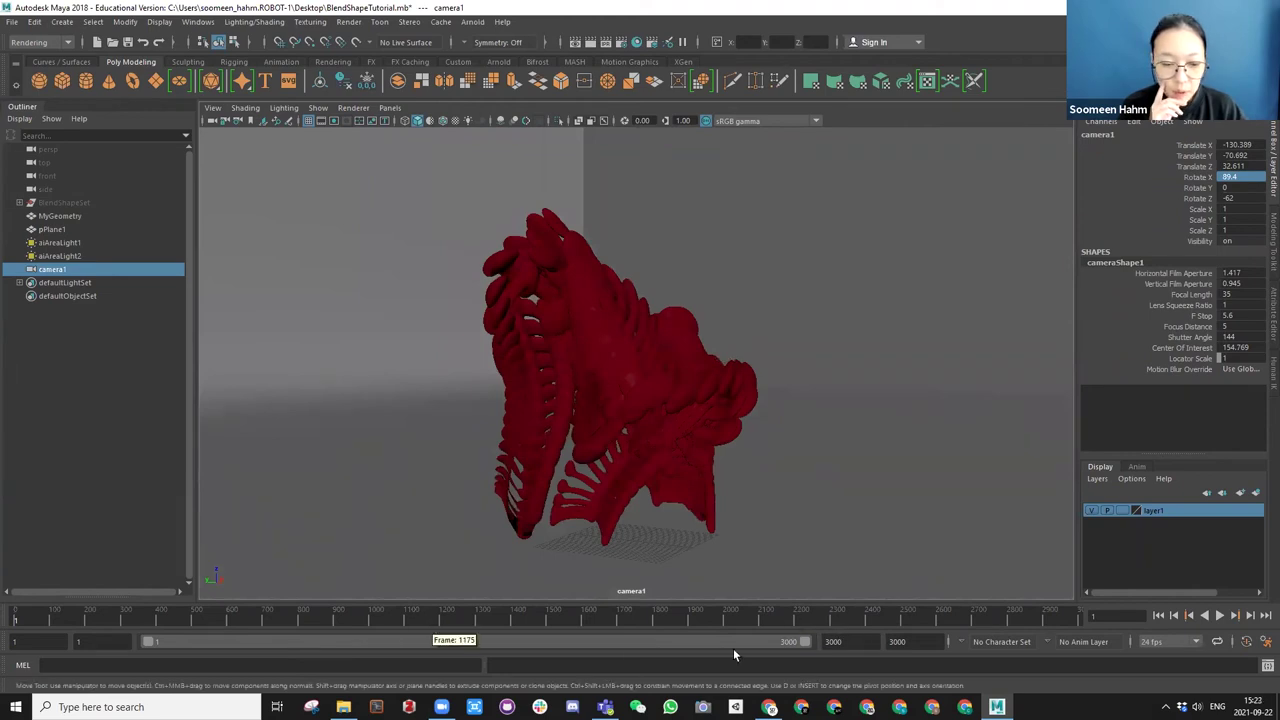
# Find and open the Windows Calculator app.
pyautogui.click(150, 707)
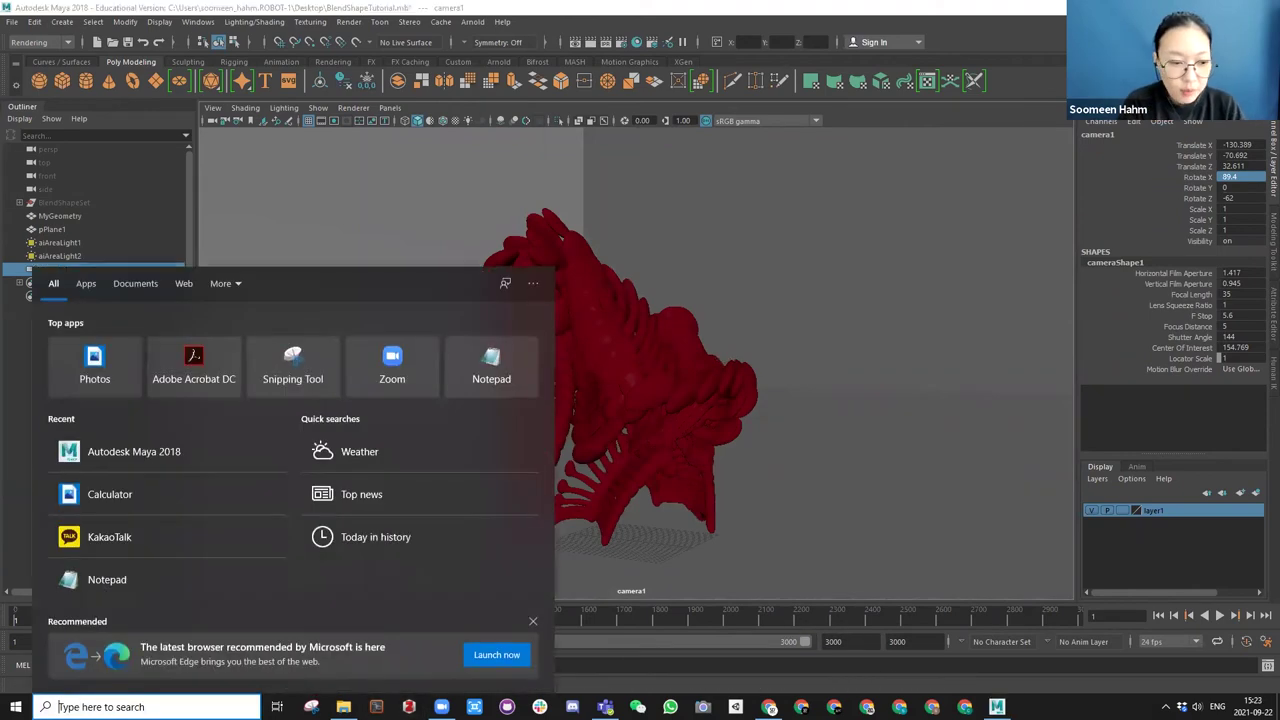
pyautogui.write('cal')
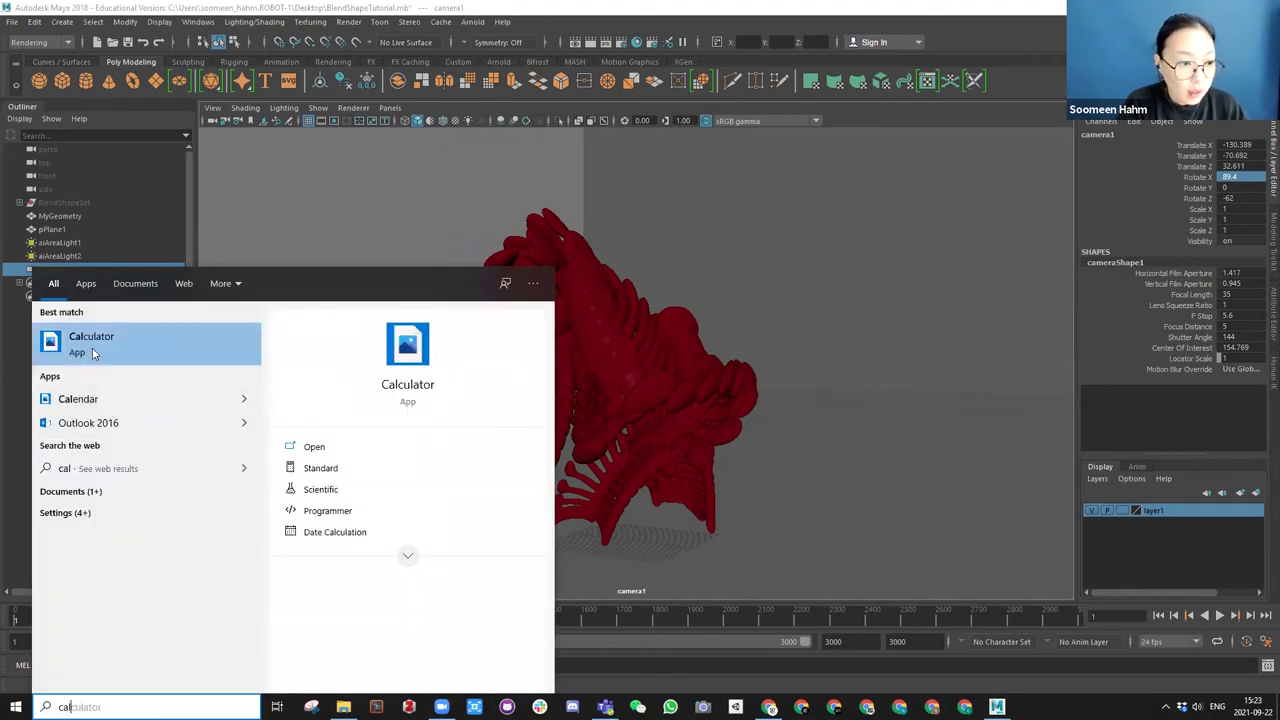
pyautogui.click(92, 348)
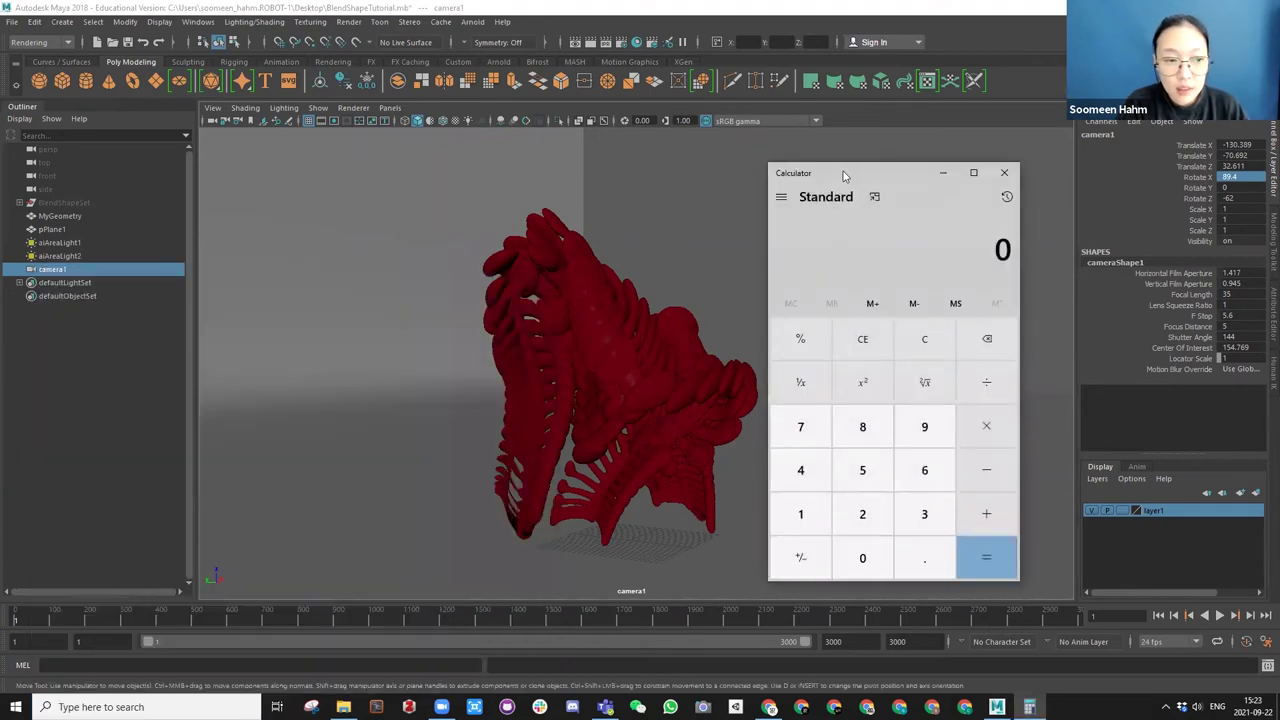
# Multiply 24 frames by 30 seconds in the calculator to get the frame count, and close it.
pyautogui.moveTo(843, 171); pyautogui.dragTo(215, 196)
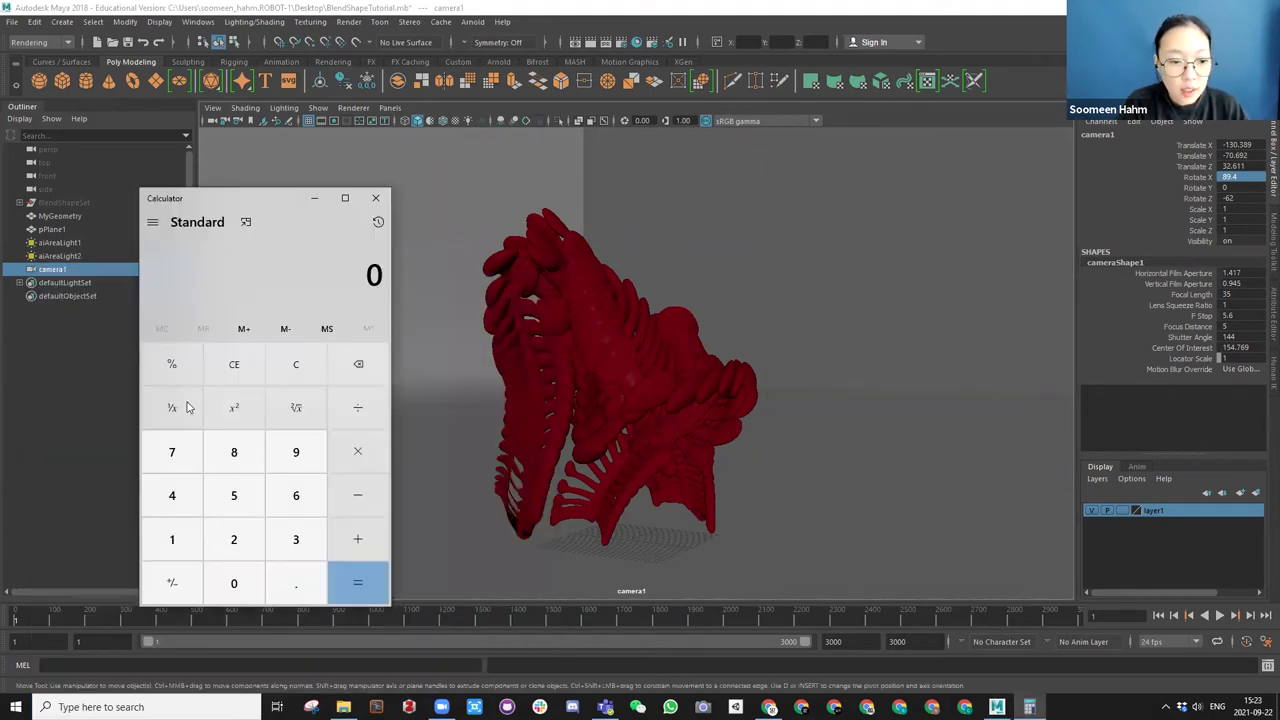
pyautogui.click(234, 547)
pyautogui.click(172, 495)
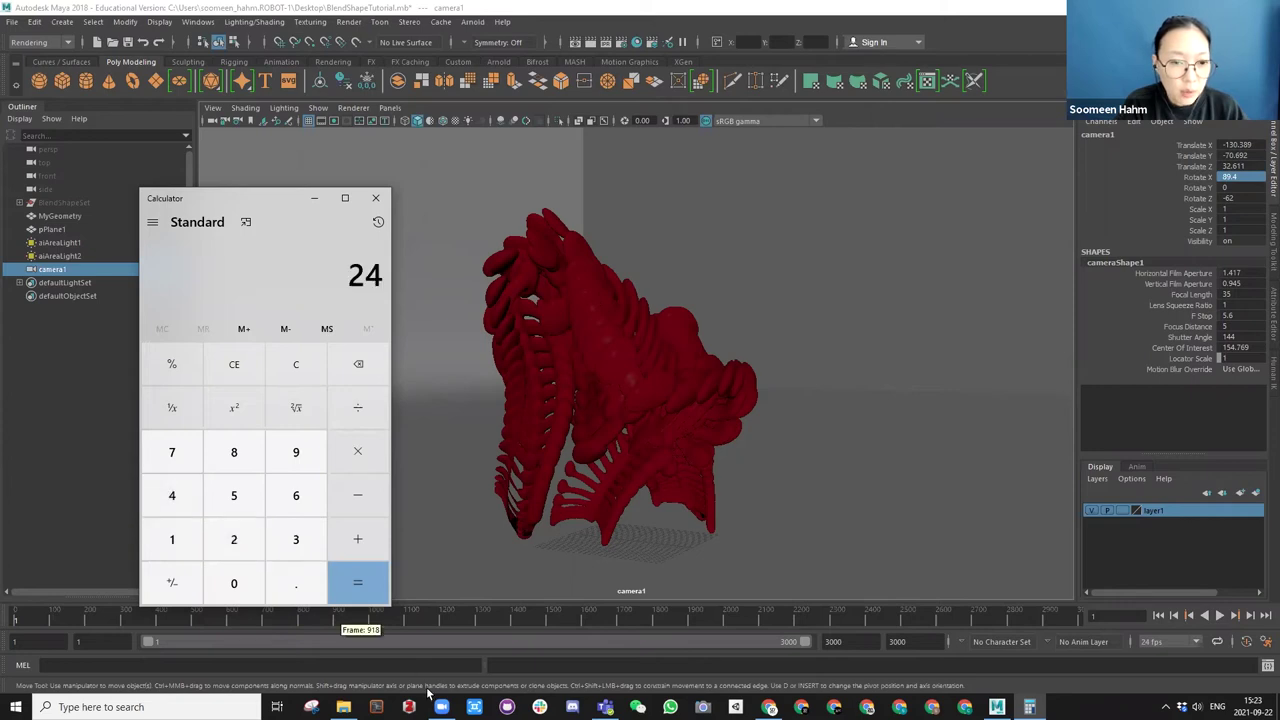
pyautogui.click(357, 451)
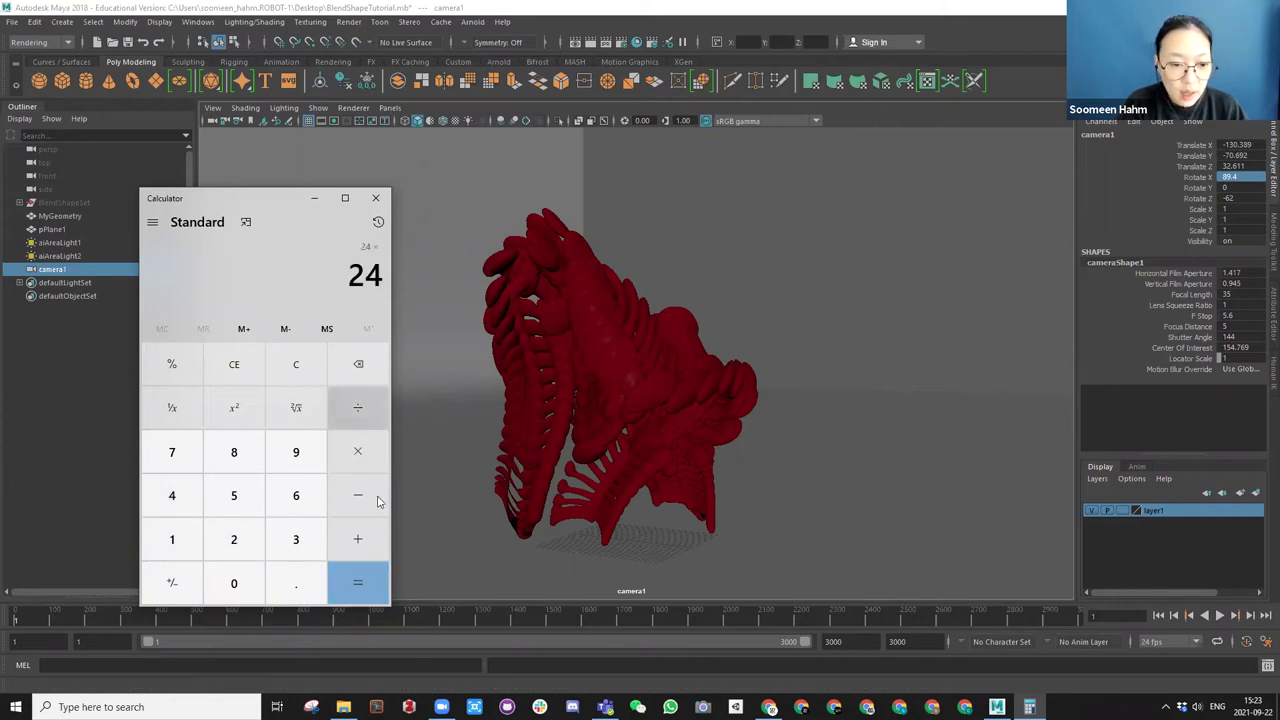
pyautogui.click(295, 539)
pyautogui.click(235, 584)
pyautogui.click(357, 582)
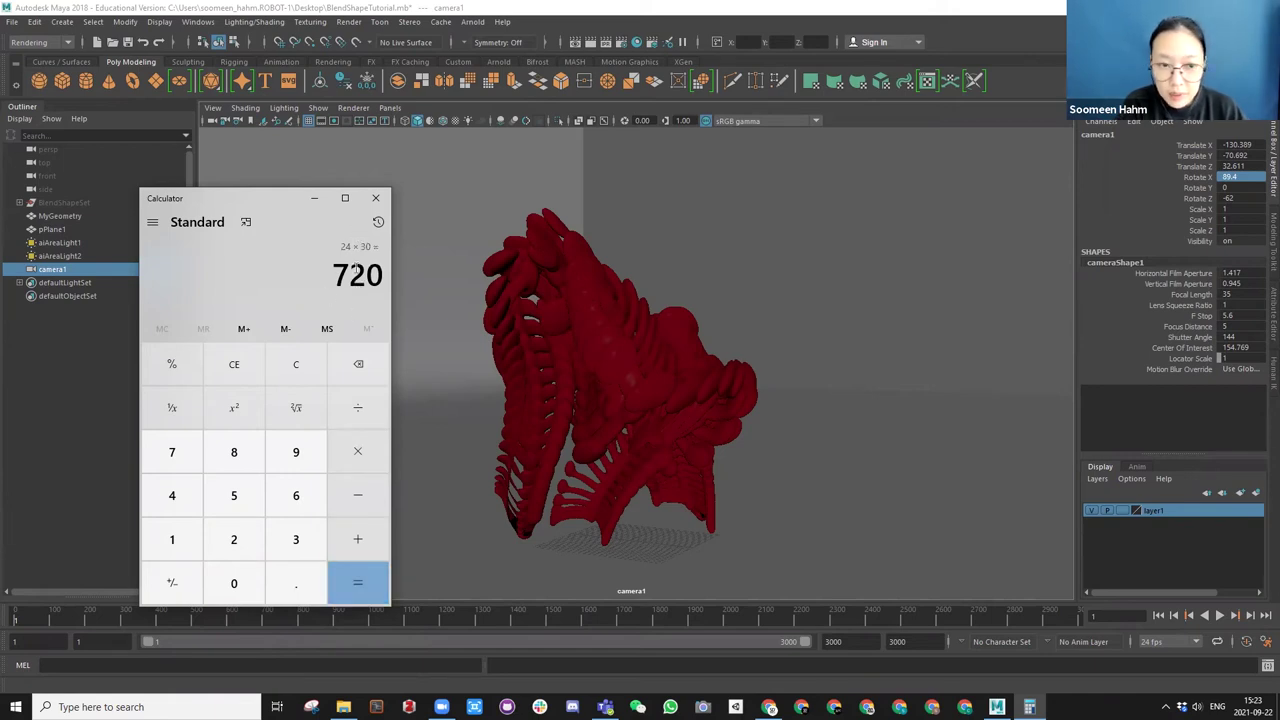
pyautogui.click(375, 198)
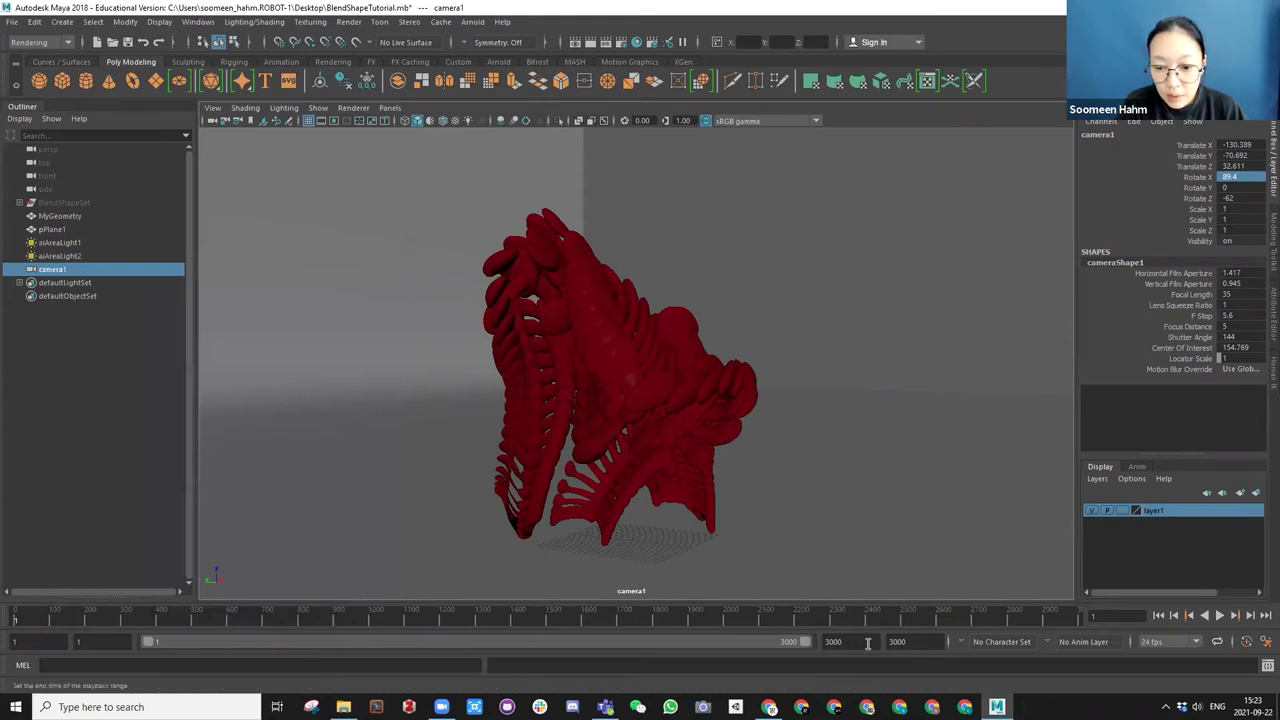
# Set both the playback end frame and the animation end frame to 750.
pyautogui.doubleClick(835, 641)
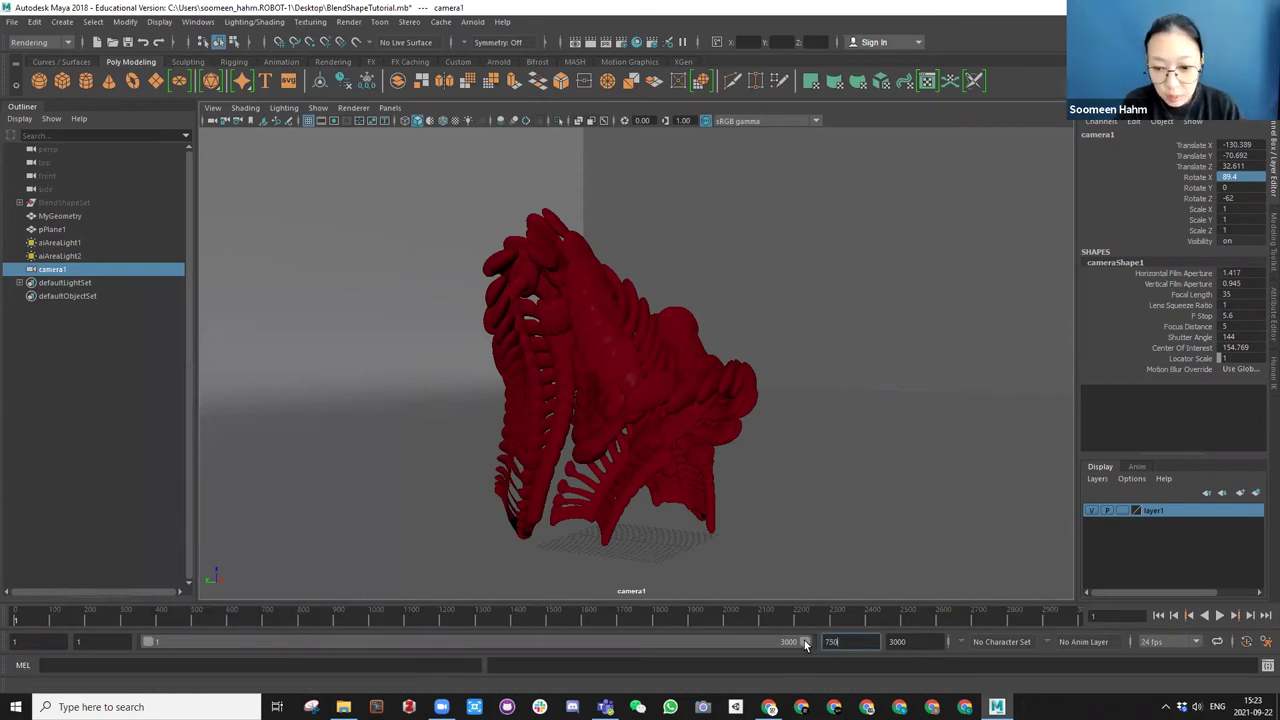
pyautogui.write('750')
pyautogui.press('Return')
pyautogui.press('Tab')
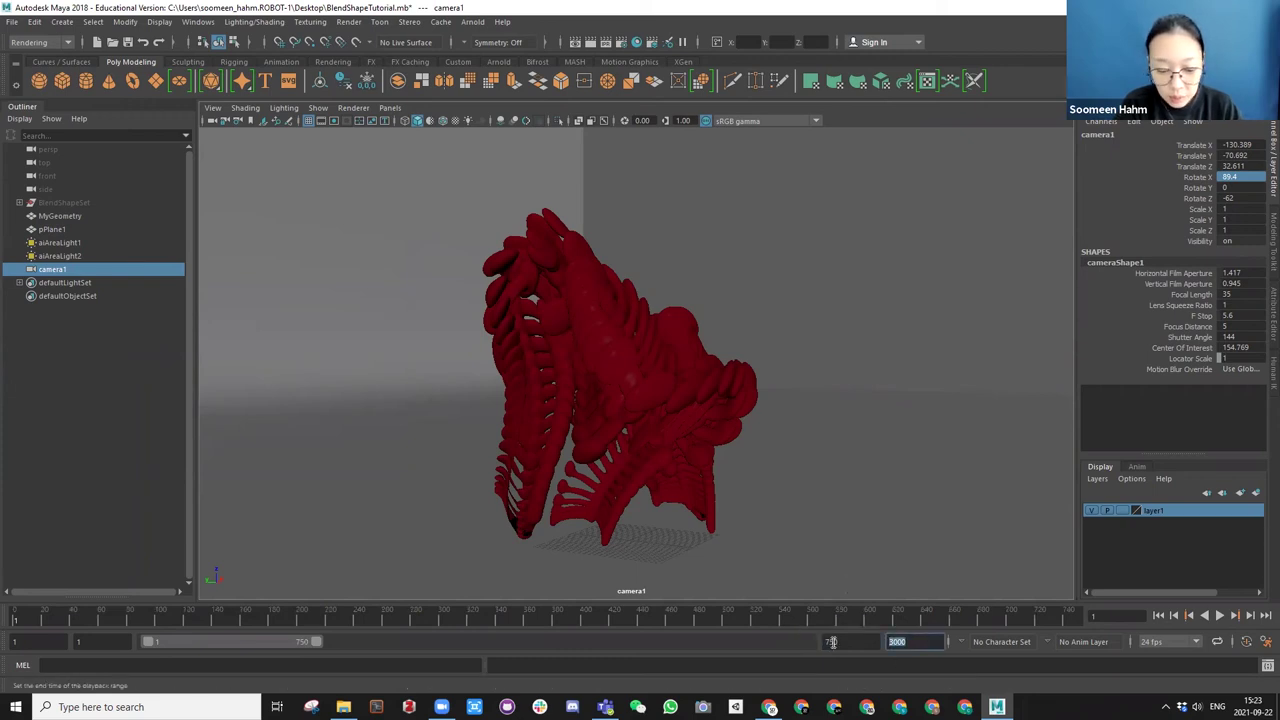
pyautogui.write('750')
pyautogui.press('Return')
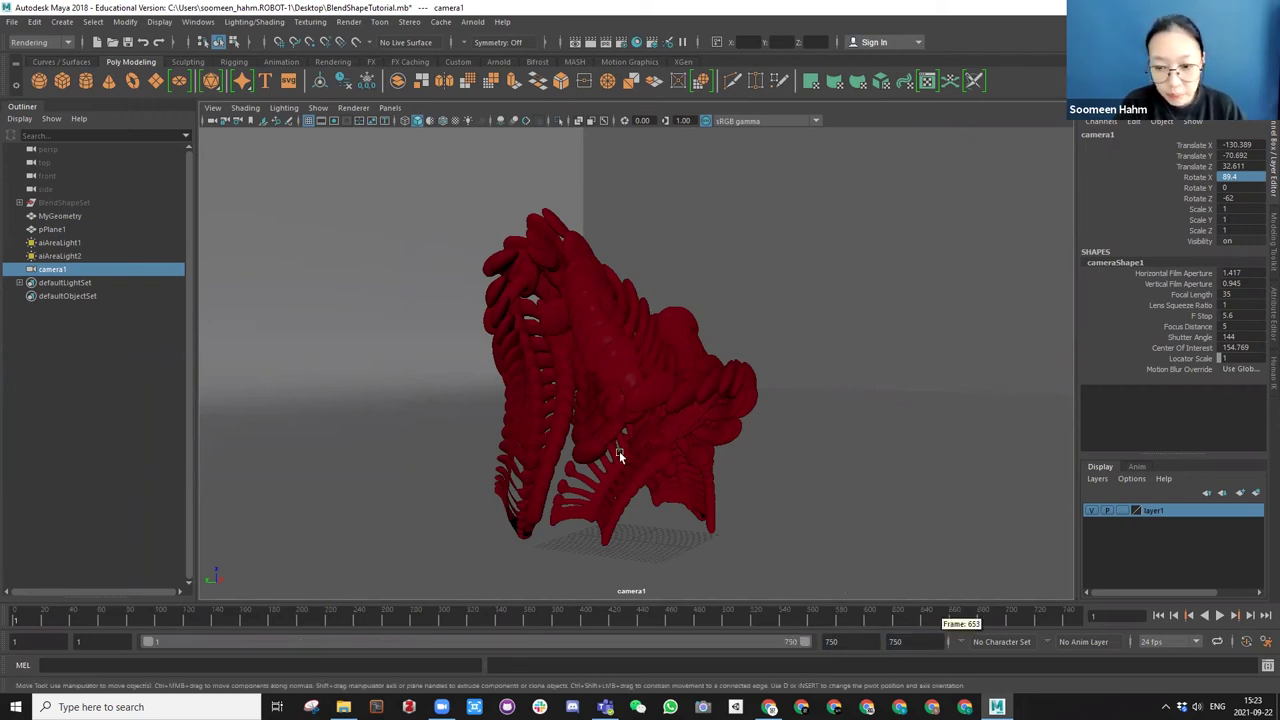
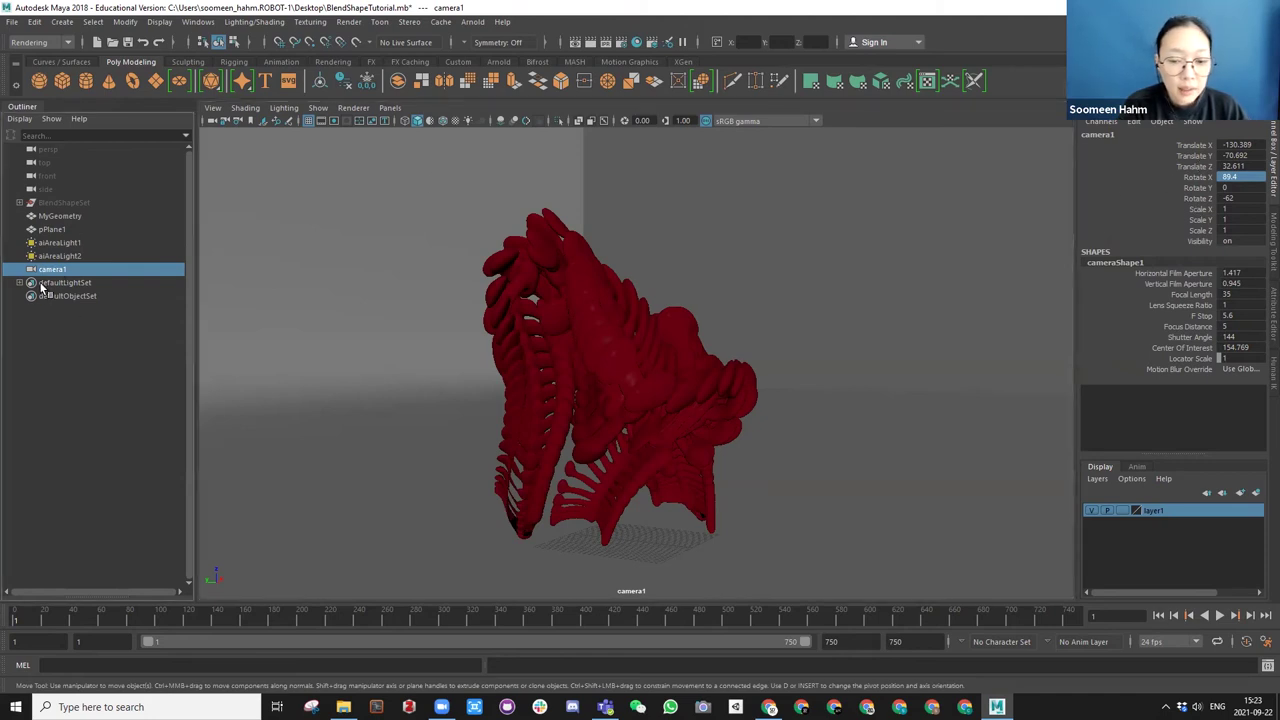
# Key camera1's Translate and Rotate channels at frame 1.
pyautogui.moveTo(1188, 147); pyautogui.dragTo(1253, 203)
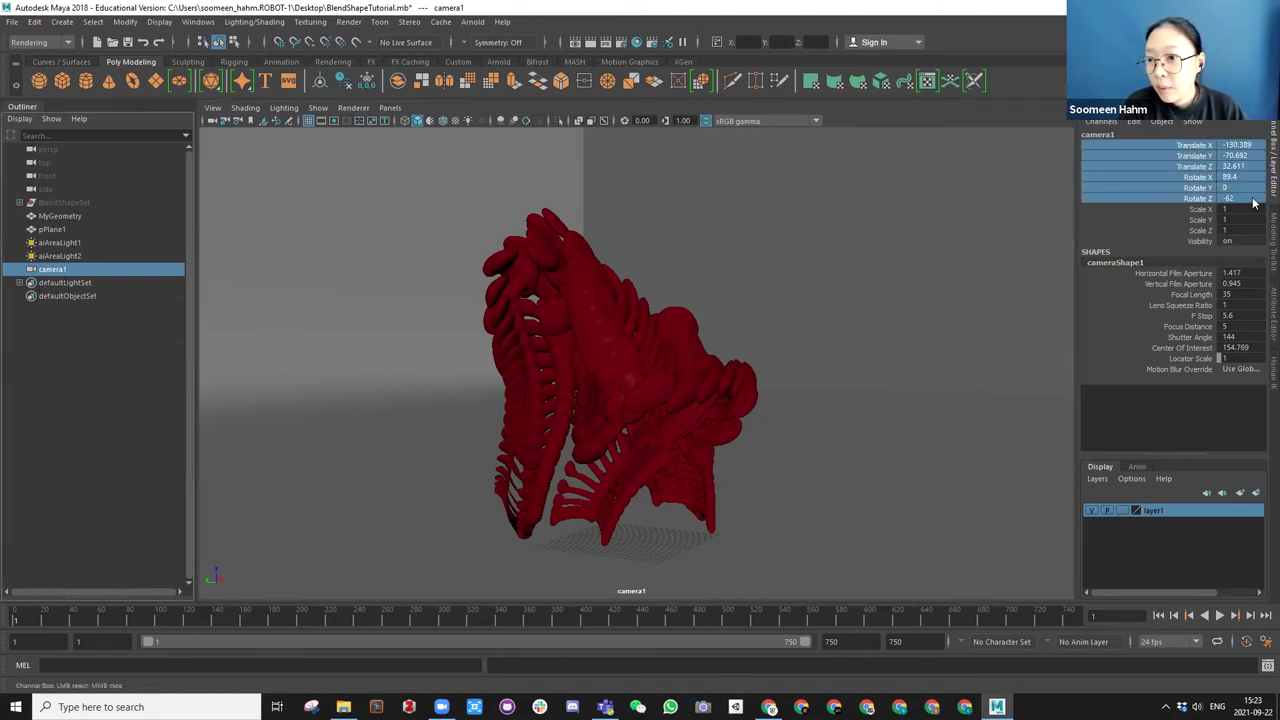
pyautogui.rightClick(1193, 188)
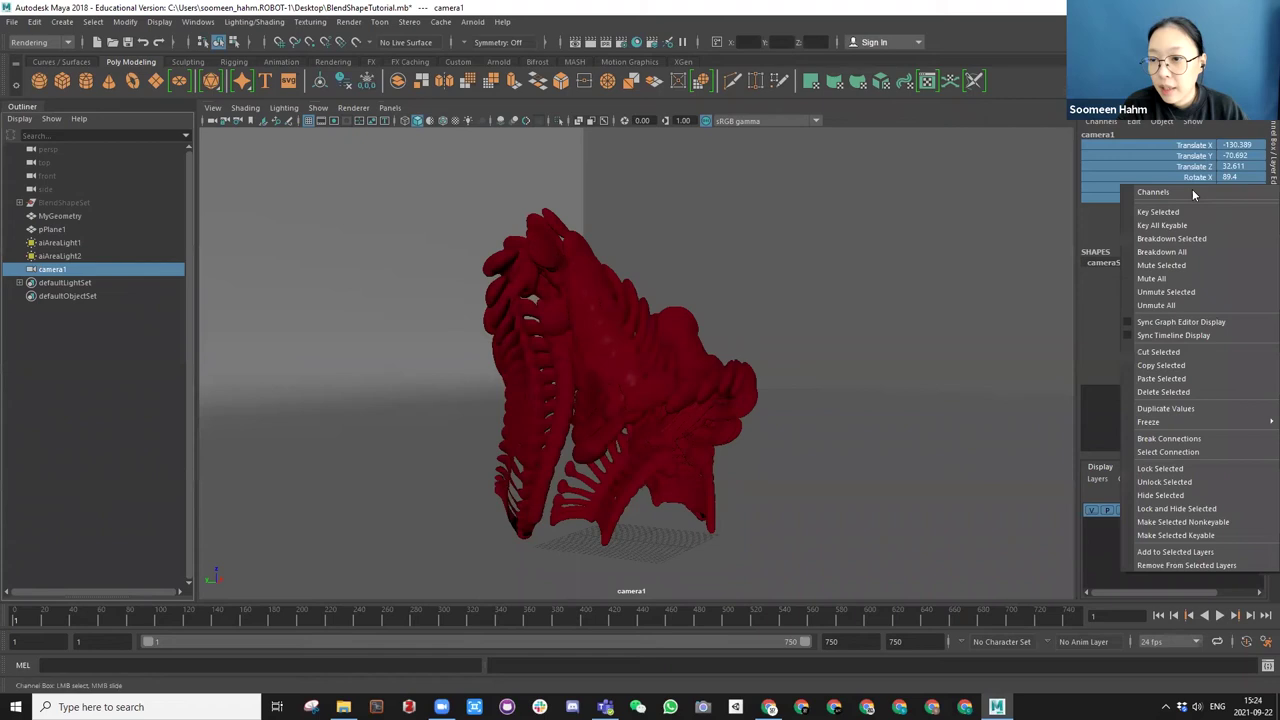
pyautogui.click(1158, 212)
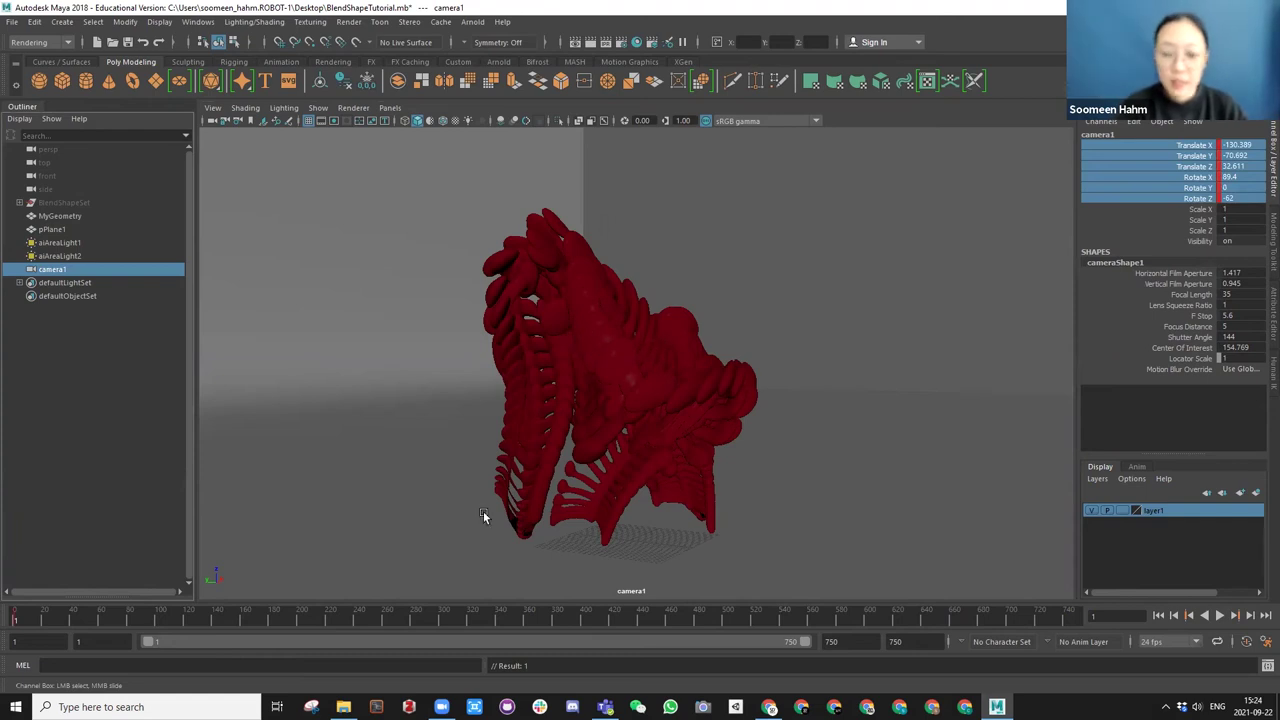
# At frame 240, orbit camera1 to about X 76.6, Y -140.7, Z 99.7 with Rotate X 66 and Rotate Z 25.2, and key its transforms.
pyautogui.moveTo(17, 616); pyautogui.dragTo(112, 621)
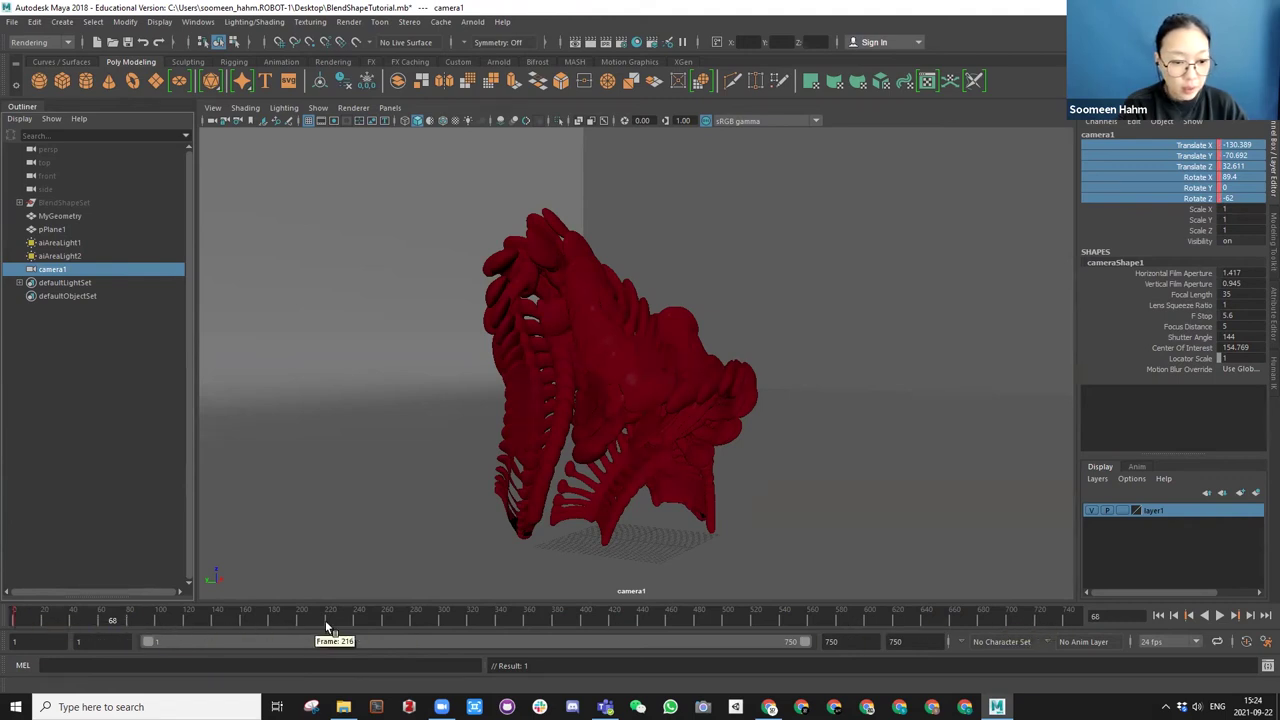
pyautogui.click(359, 621)
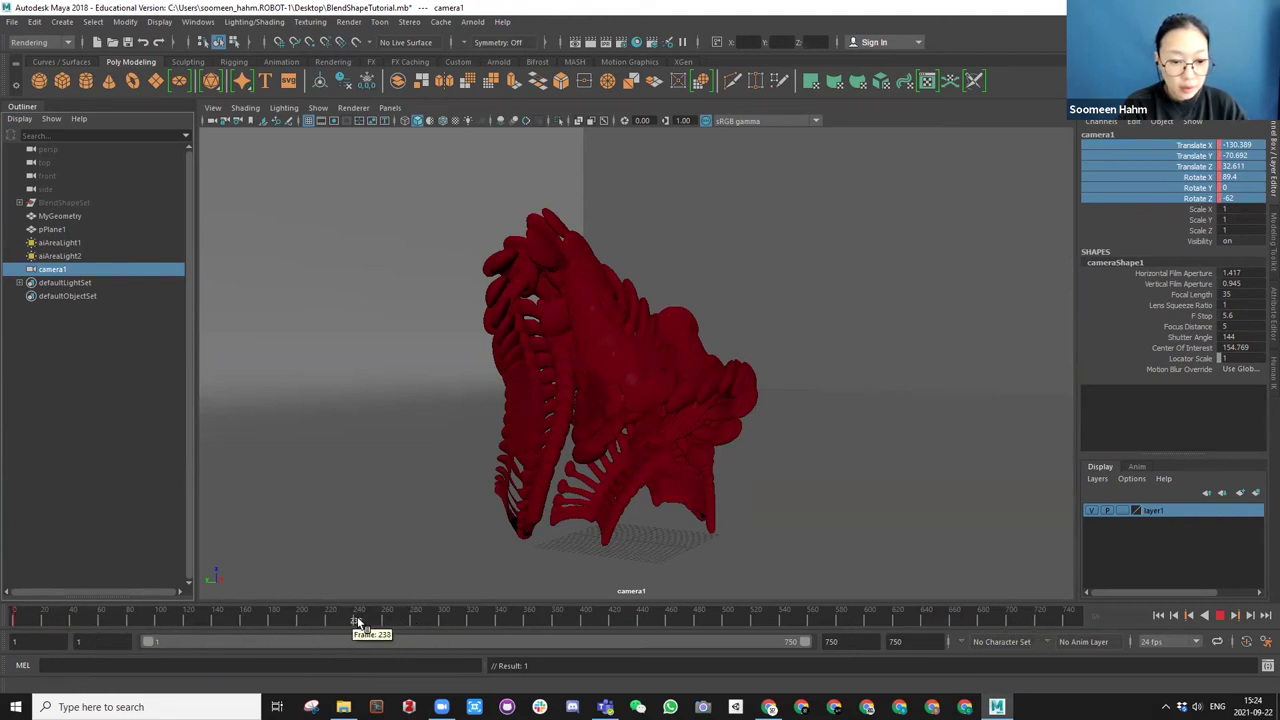
pyautogui.keyDown('alt'); pyautogui.moveTo(677, 398); pyautogui.dragTo(626, 380); pyautogui.keyUp('alt')
pyautogui.keyDown('alt'); pyautogui.moveTo(626, 380); pyautogui.dragTo(614, 369, button='middle'); pyautogui.keyUp('alt')
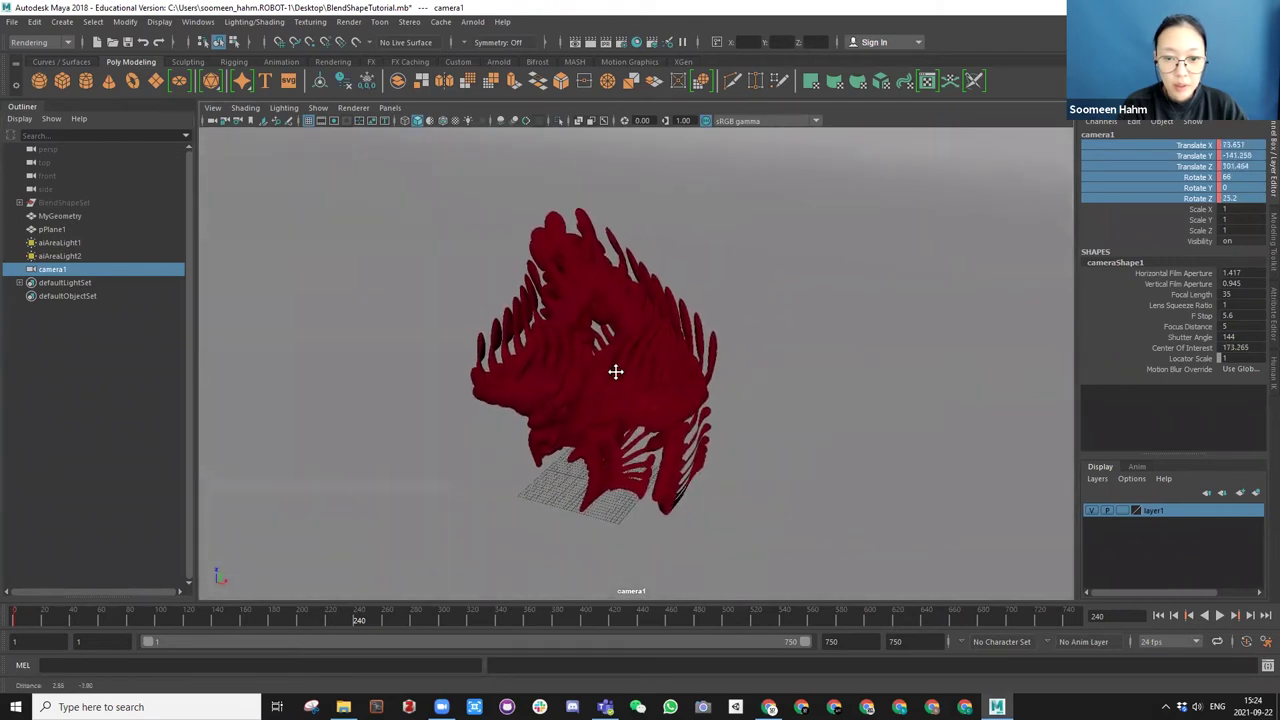
pyautogui.rightClick(1157, 145)
pyautogui.moveTo(359, 621)
pyautogui.mouseDown()
pyautogui.moveTo(14, 622)
pyautogui.moveTo(359, 621)
pyautogui.mouseUp()
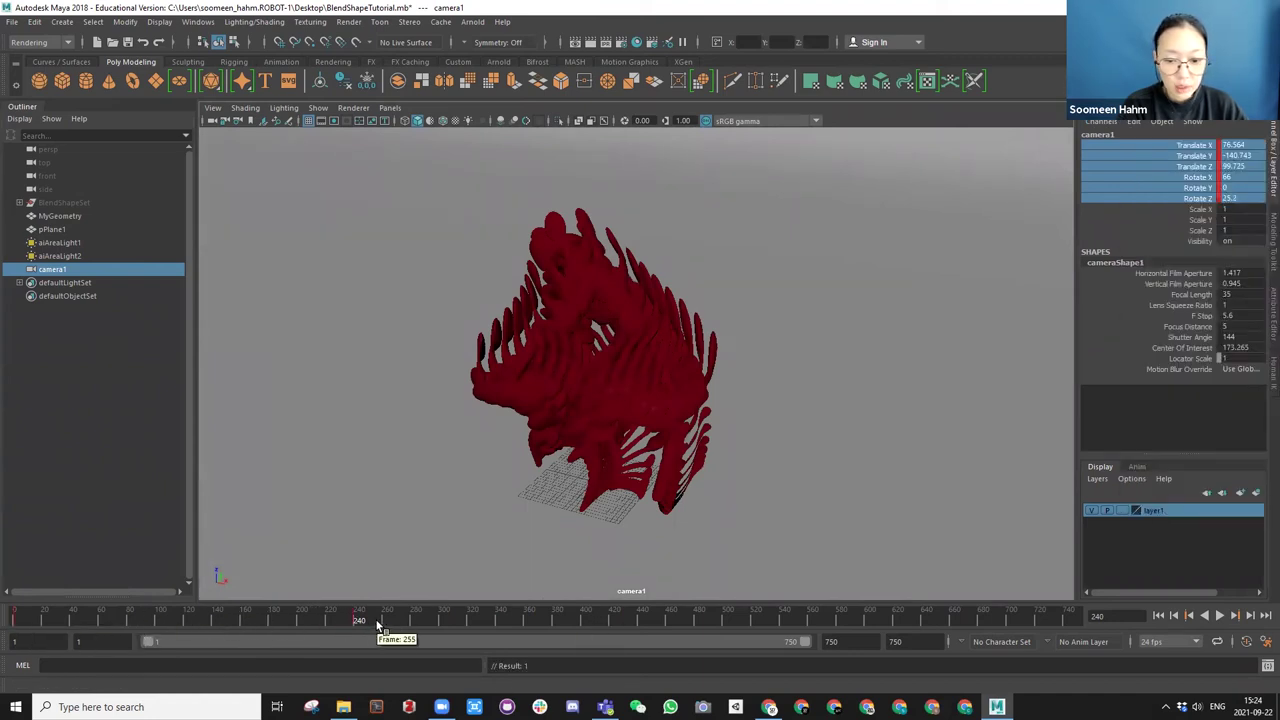
# At frame 500, move camera1 above the model to about X 12, Y -43.8, Z 147.7, Rotate X 22.8, Rotate Z 11.2, and key its transforms.
pyautogui.click(725, 621)
pyautogui.keyDown('alt'); pyautogui.moveTo(619, 428); pyautogui.dragTo(763, 437); pyautogui.keyUp('alt')
pyautogui.keyDown('alt'); pyautogui.moveTo(763, 437); pyautogui.dragTo(986, 428, button='right'); pyautogui.keyUp('alt')
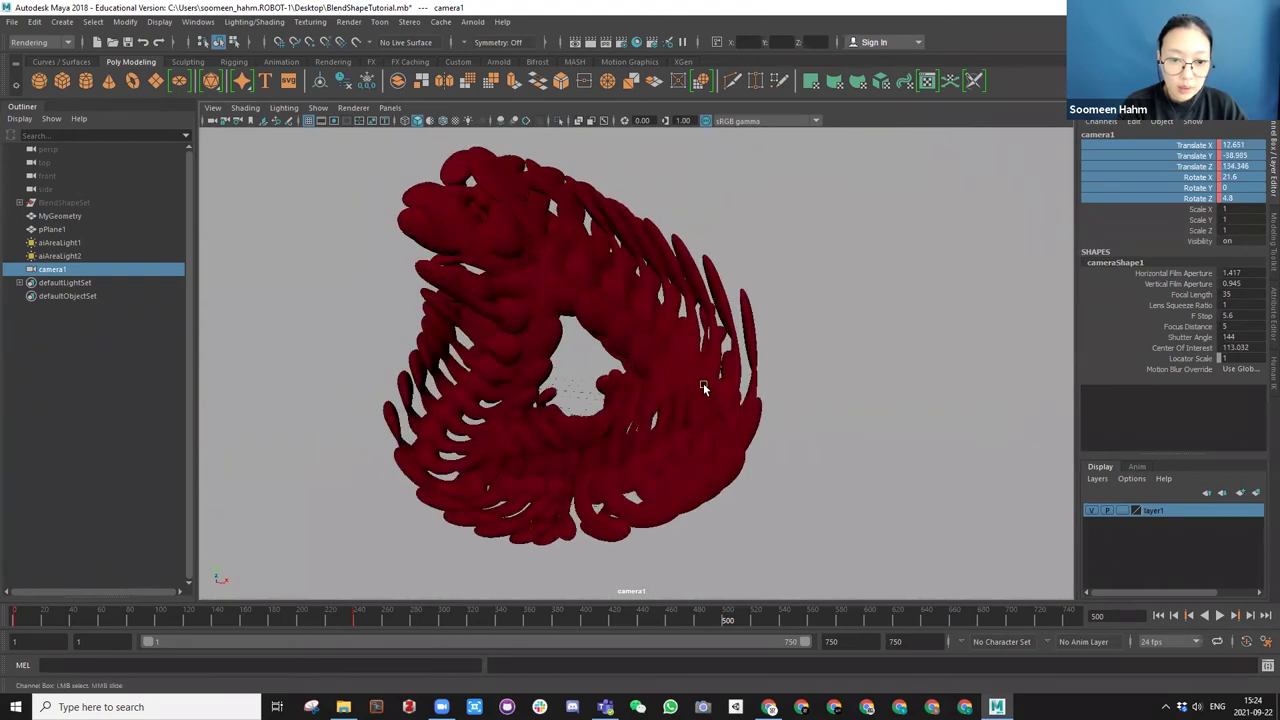
pyautogui.keyDown('alt'); pyautogui.moveTo(675, 377); pyautogui.dragTo(708, 387); pyautogui.keyUp('alt')
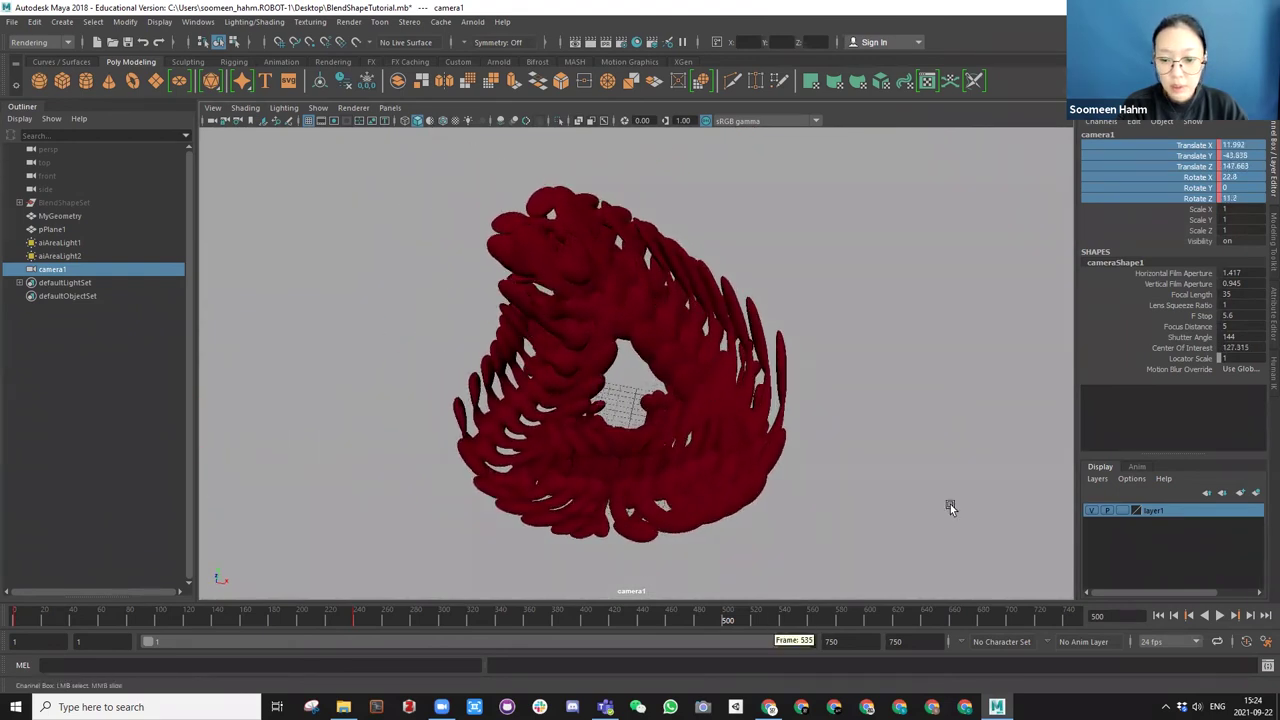
pyautogui.rightClick(1170, 188)
pyautogui.click(1150, 216)
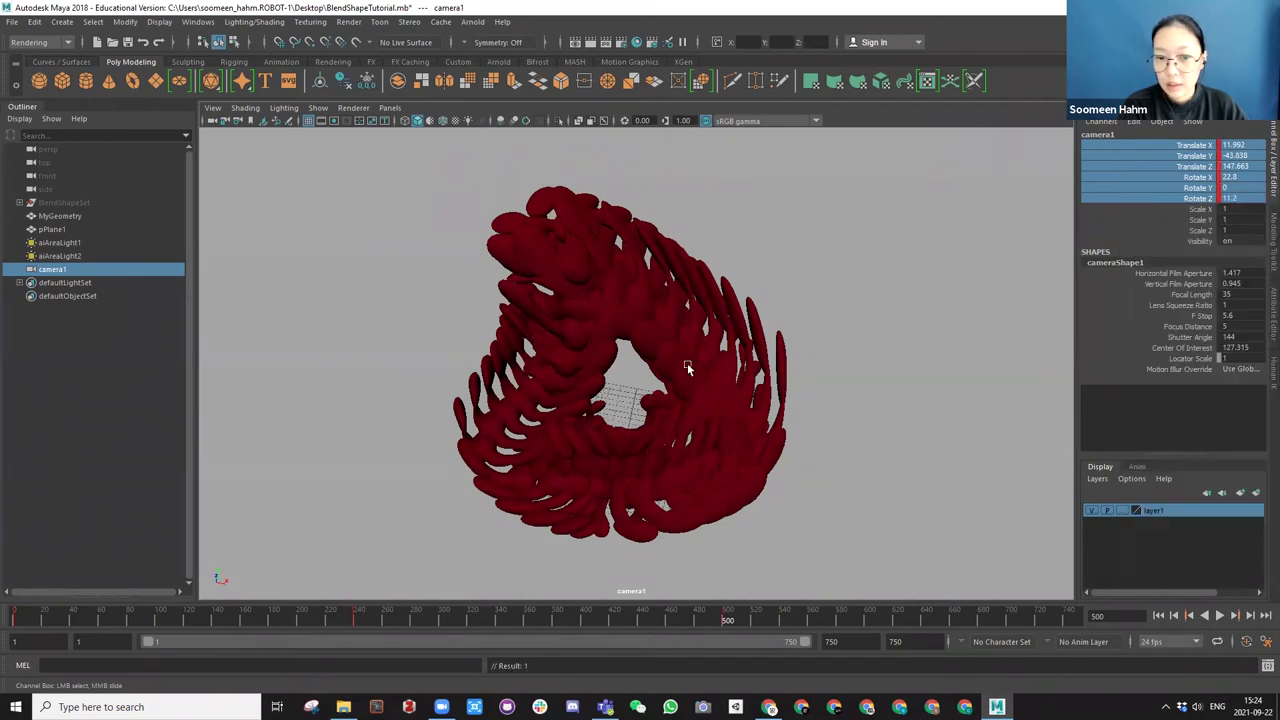
# At frame 750, pull camera1 back to about X 364.2, Y -633.7, Z 227.5, Rotate X 76.2, Rotate Z 28.8, and key its transforms.
pyautogui.keyDown('alt'); pyautogui.moveTo(645, 430); pyautogui.dragTo(628, 453); pyautogui.keyUp('alt')
pyautogui.keyDown('alt'); pyautogui.moveTo(628, 453); pyautogui.dragTo(671, 506, button='right'); pyautogui.keyUp('alt')
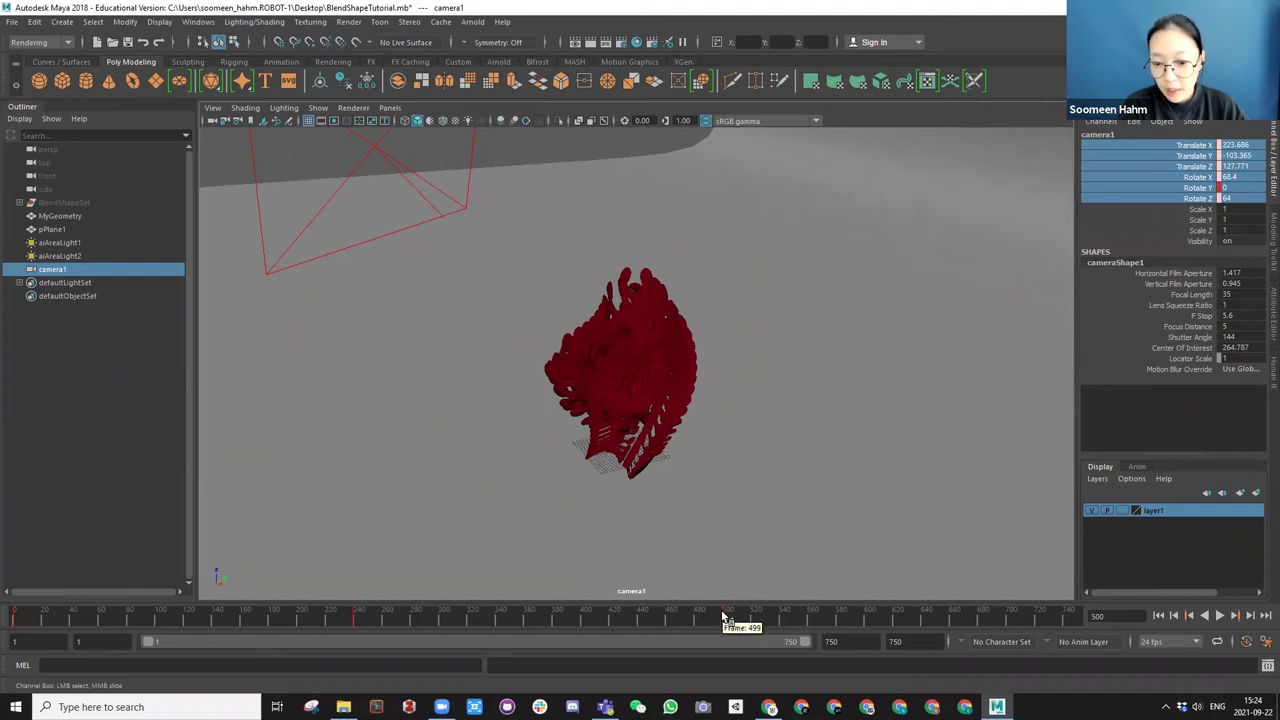
pyautogui.click(1100, 616)
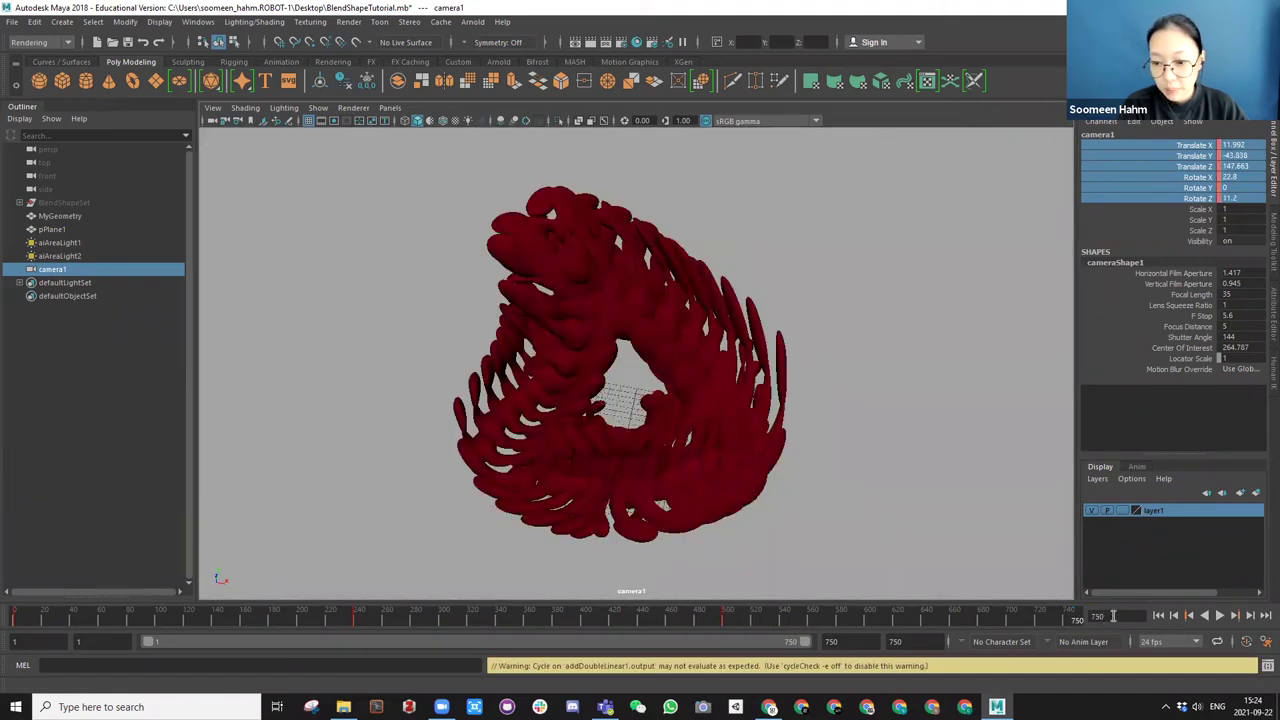
pyautogui.keyDown('alt'); pyautogui.moveTo(850, 500); pyautogui.dragTo(549, 349, button='right'); pyautogui.keyUp('alt')
pyautogui.keyDown('alt'); pyautogui.moveTo(549, 349); pyautogui.dragTo(654, 337); pyautogui.keyUp('alt')
pyautogui.keyDown('alt'); pyautogui.moveTo(654, 337); pyautogui.dragTo(655, 411, button='middle'); pyautogui.keyUp('alt')
pyautogui.keyDown('alt'); pyautogui.moveTo(648, 349); pyautogui.dragTo(646, 411, button='middle'); pyautogui.keyUp('alt')
pyautogui.keyDown('alt'); pyautogui.moveTo(646, 411); pyautogui.dragTo(640, 274, button='right'); pyautogui.keyUp('alt')
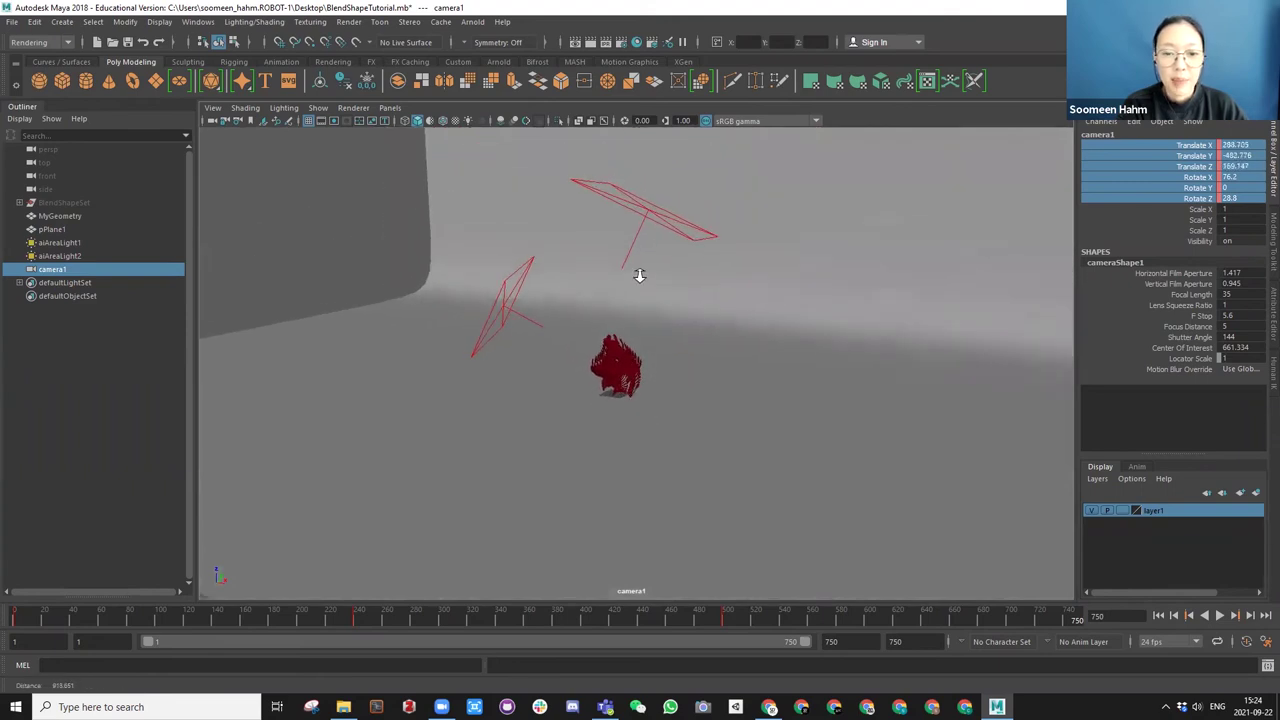
pyautogui.keyDown('alt'); pyautogui.moveTo(630, 388); pyautogui.dragTo(680, 430, button='right'); pyautogui.keyUp('alt')
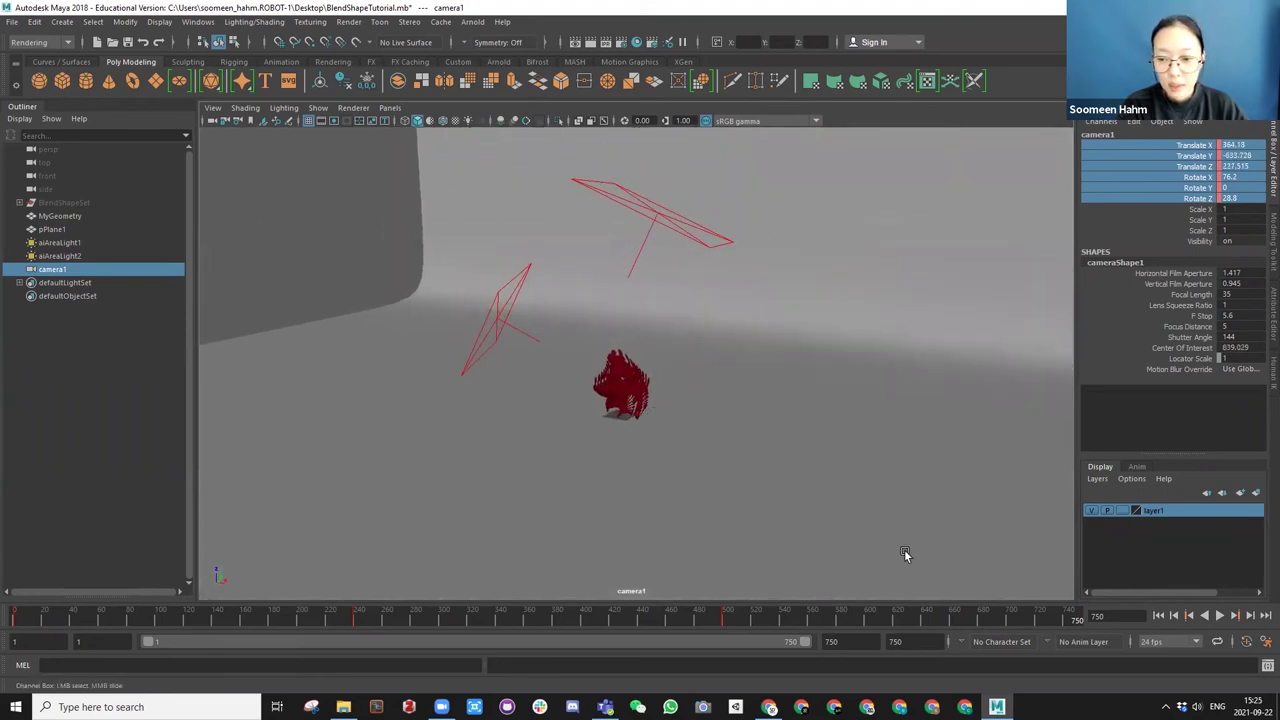
pyautogui.rightClick(1134, 198)
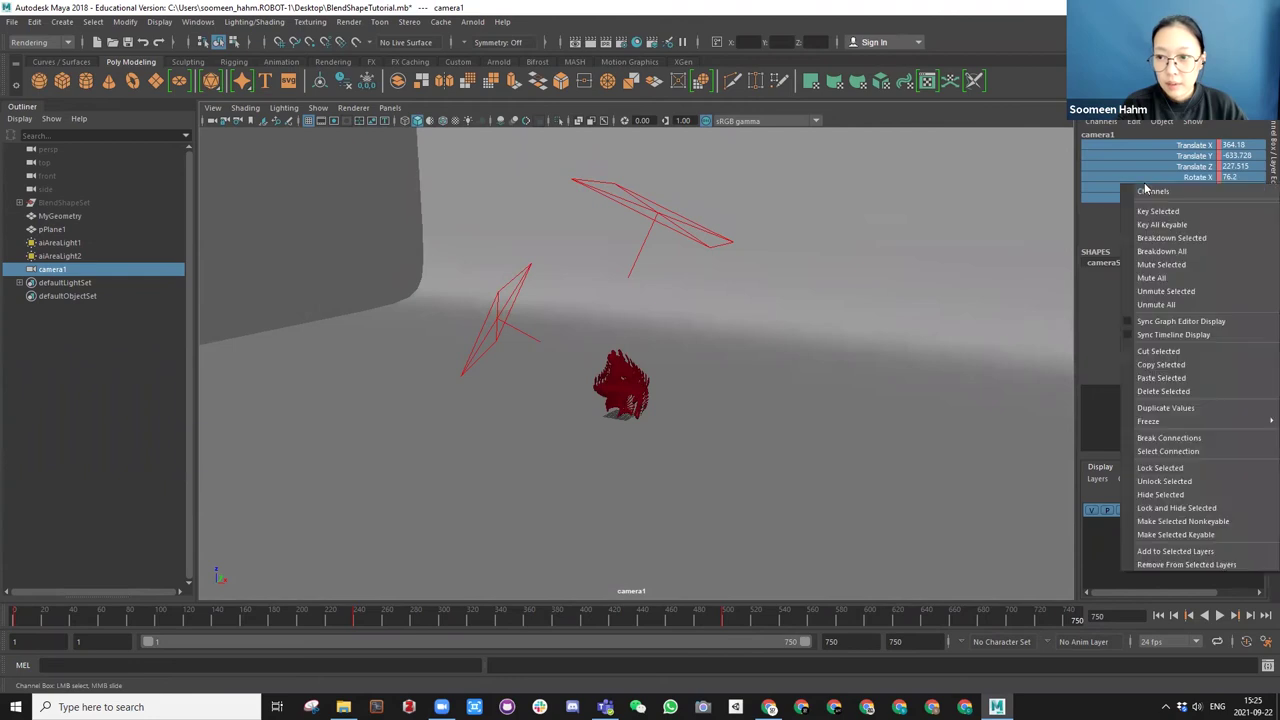
pyautogui.click(1157, 224)
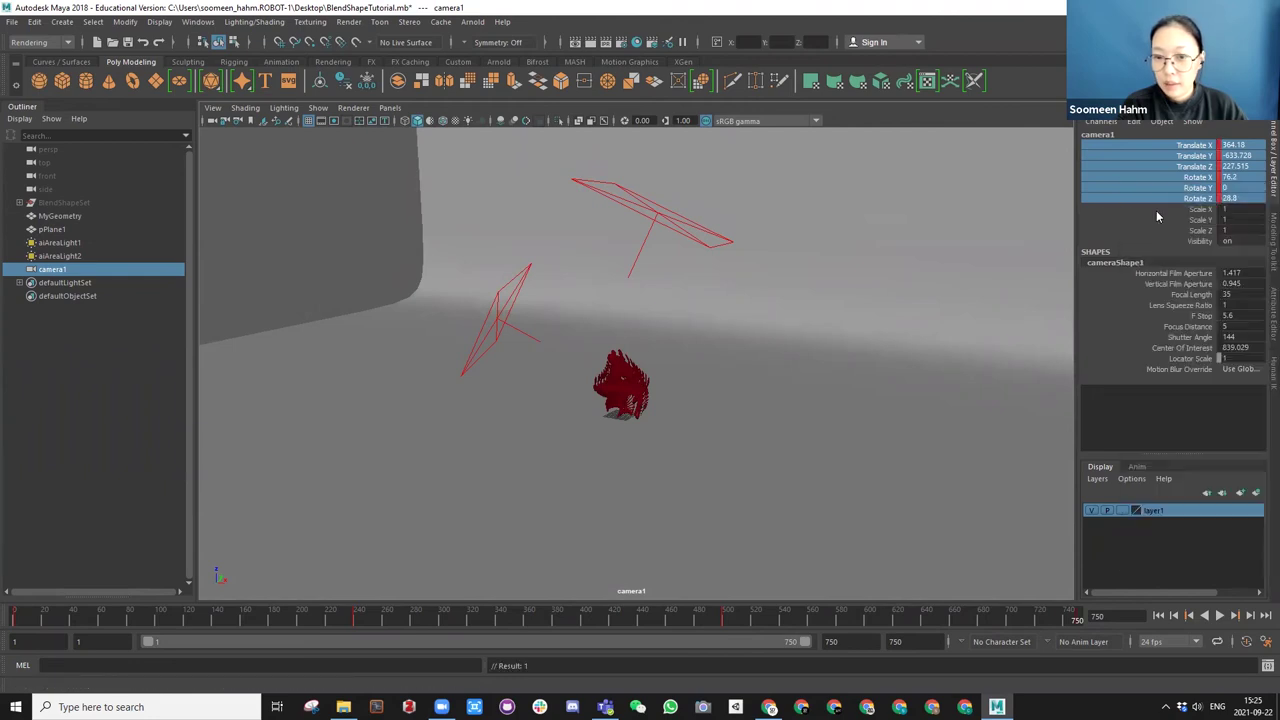
# Play the camera animation from frame 1 to preview it, and return to the first frame.
pyautogui.click(15, 620)
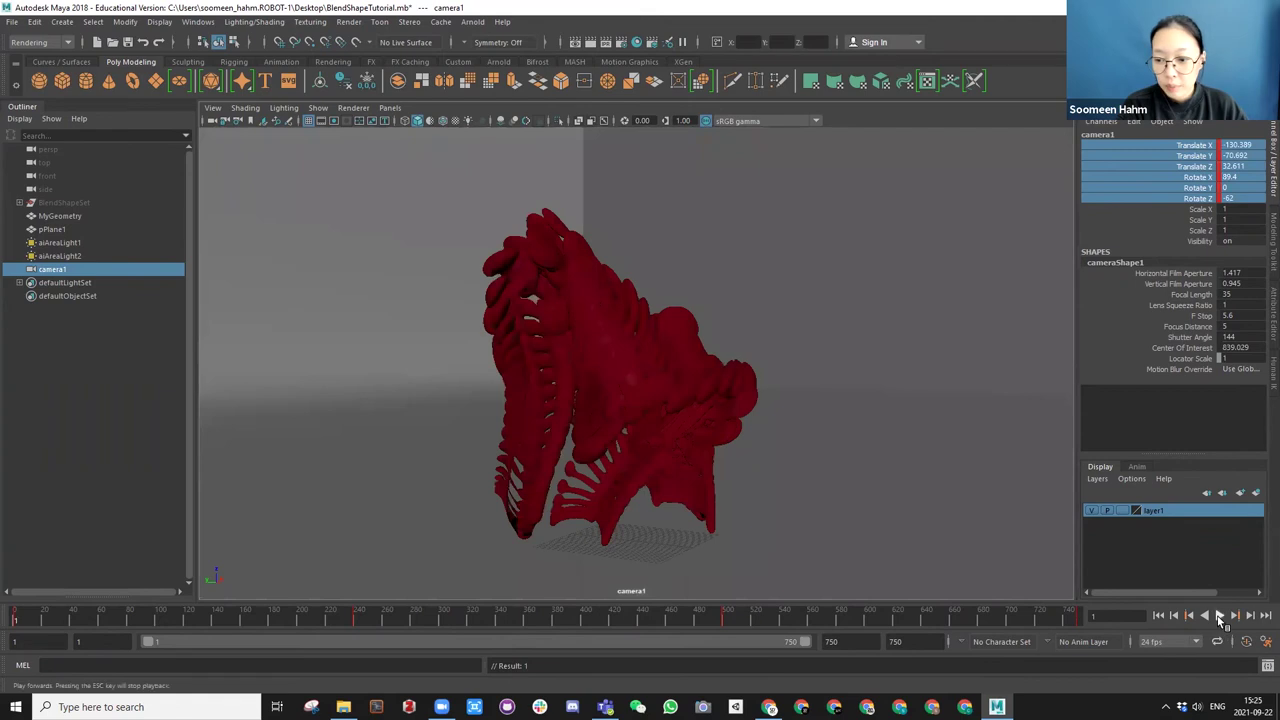
pyautogui.click(1219, 616)
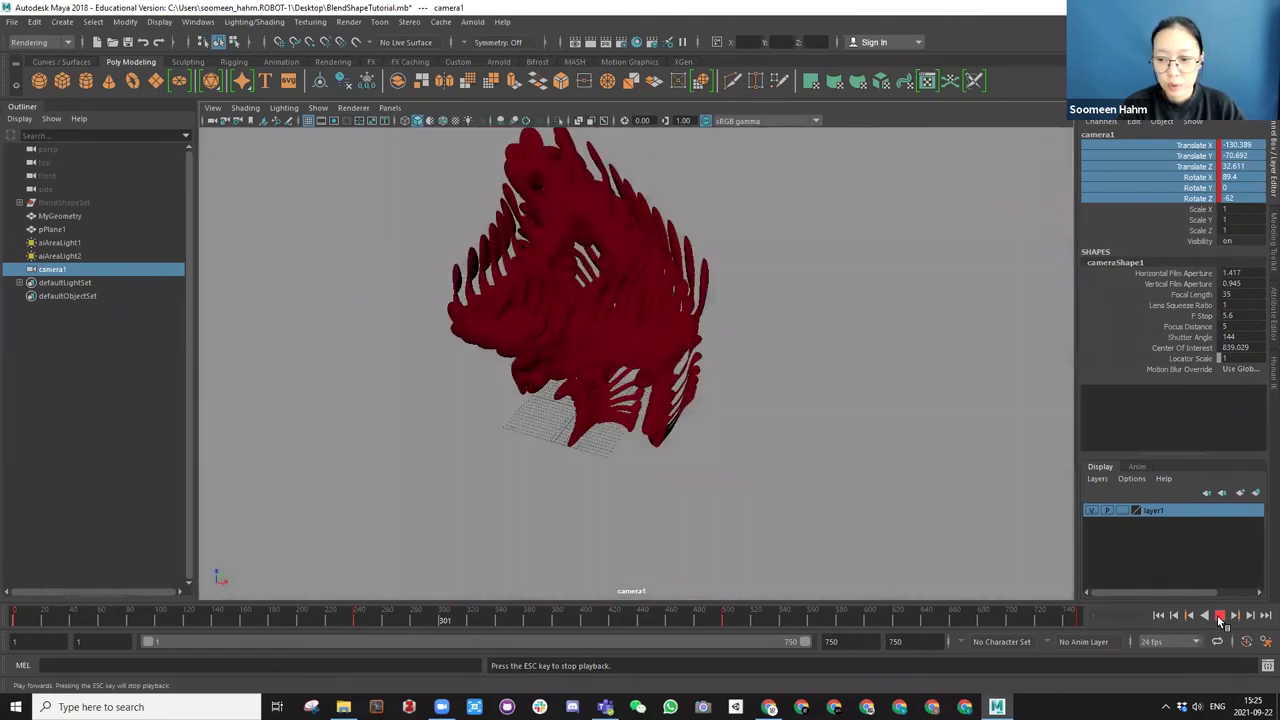
pyautogui.click(1219, 616)
pyautogui.click(1158, 615)
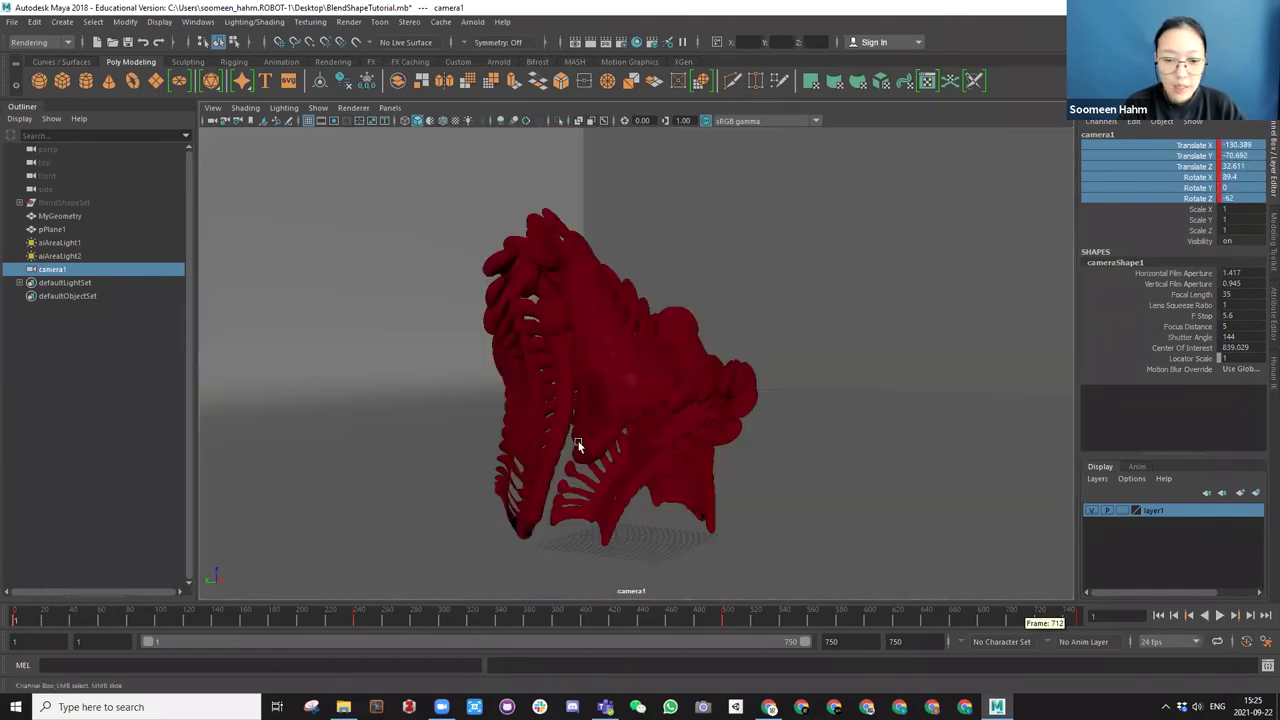
# Remove camera1's keyed animation by breaking the connections on its Translate and Rotate channels.
pyautogui.keyDown('alt'); pyautogui.moveTo(630, 418); pyautogui.dragTo(599, 385); pyautogui.keyUp('alt')
pyautogui.scroll(2, 599, 385)
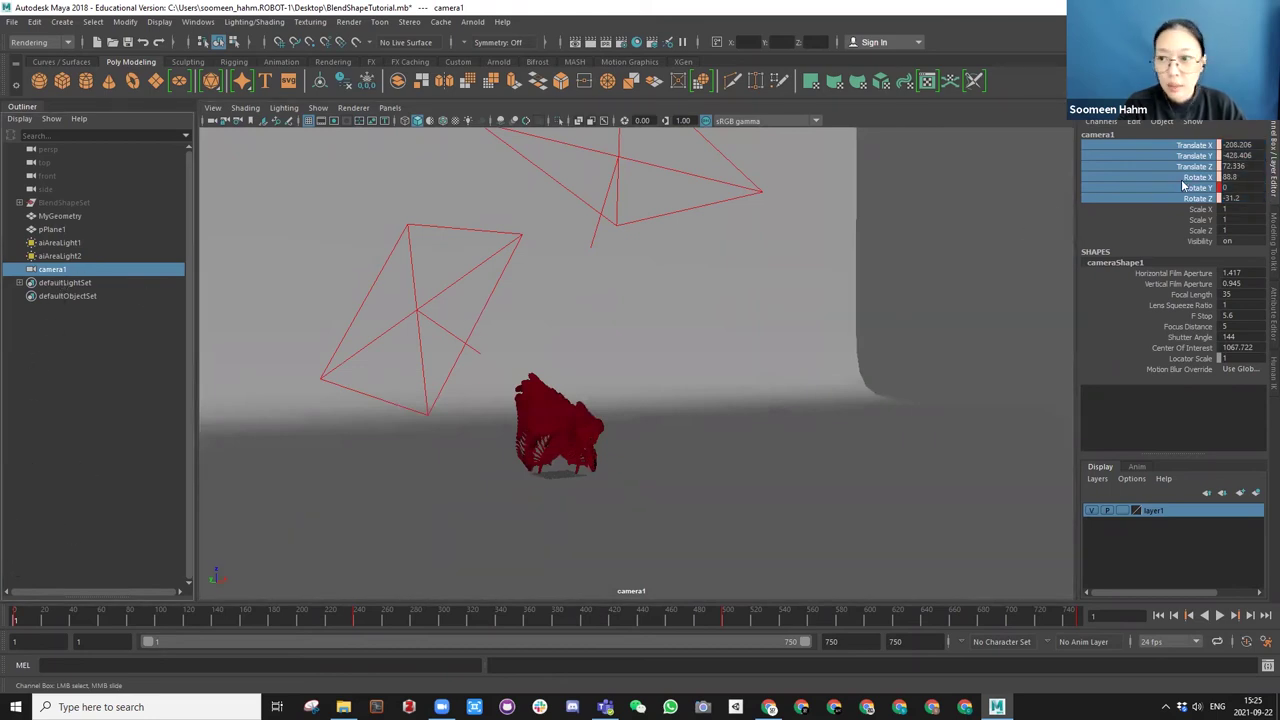
pyautogui.rightClick(1187, 150)
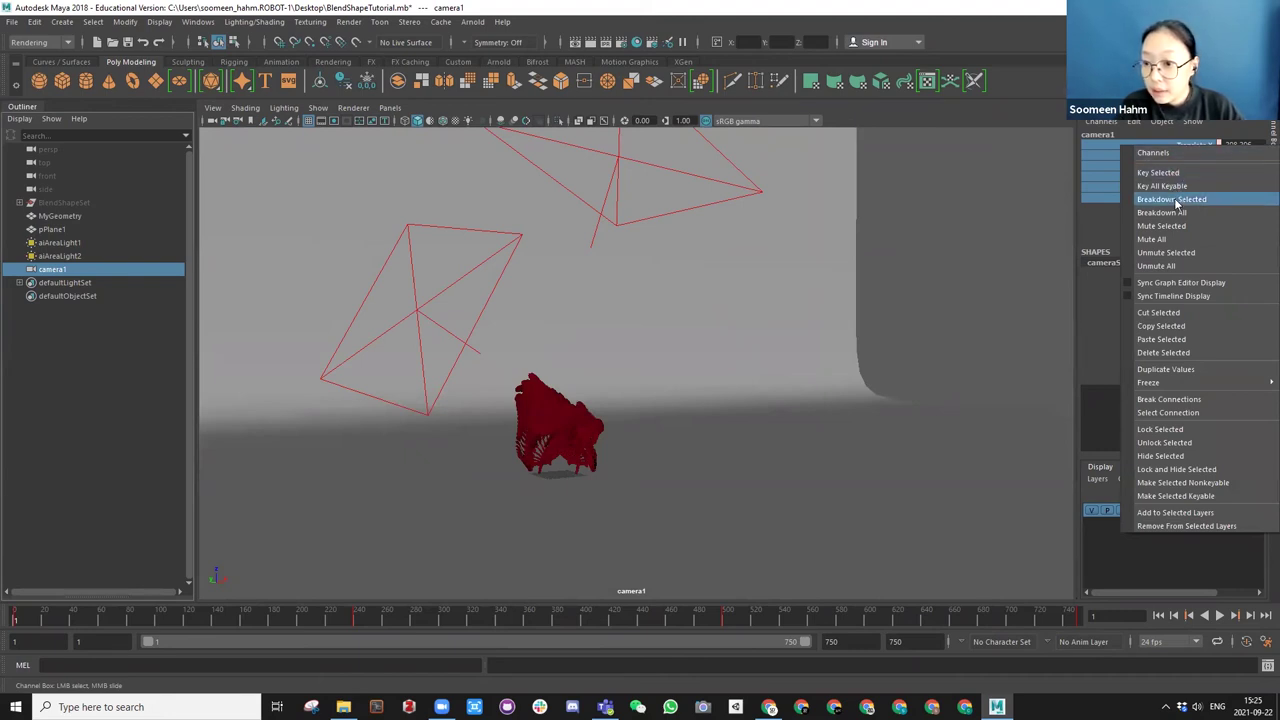
pyautogui.click(1169, 400)
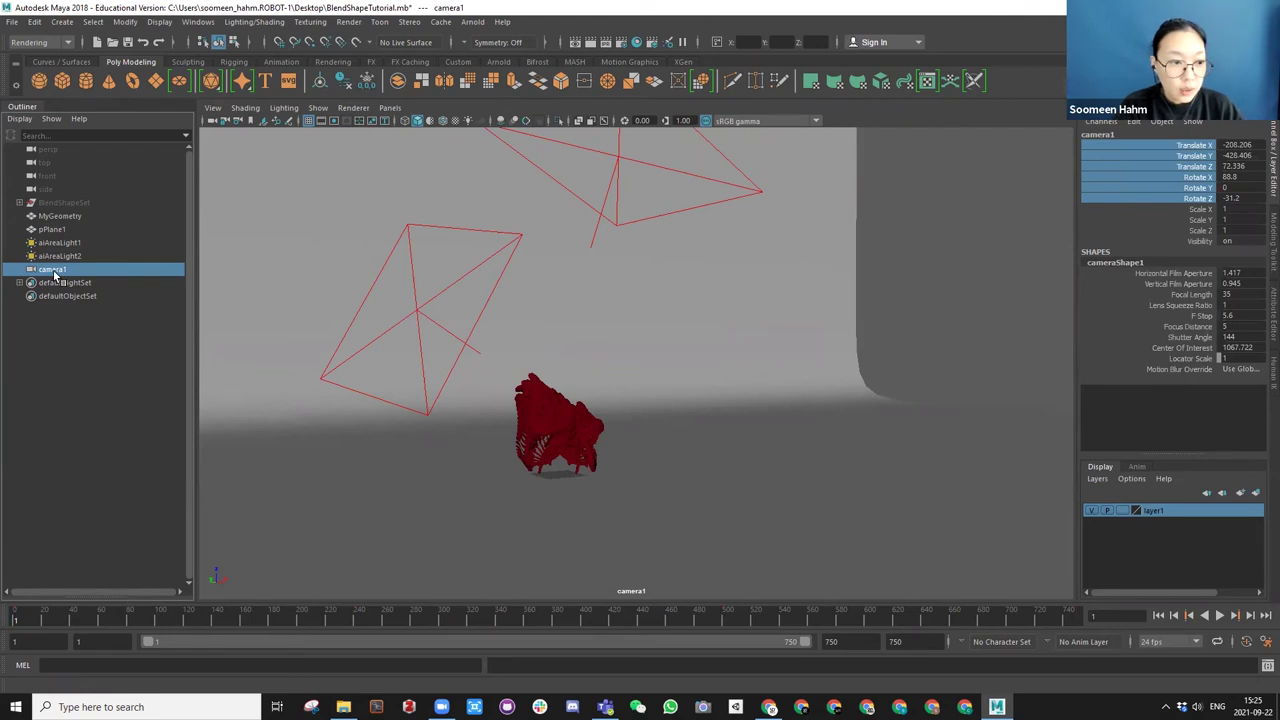
# Reframe the model through camera1 at about X -0.3, Y -164.5, Z 17, Rotate X 93.6, Rotate Z -363.6, and select the camera.
pyautogui.keyDown('alt'); pyautogui.moveTo(423, 403); pyautogui.dragTo(374, 451); pyautogui.keyUp('alt')
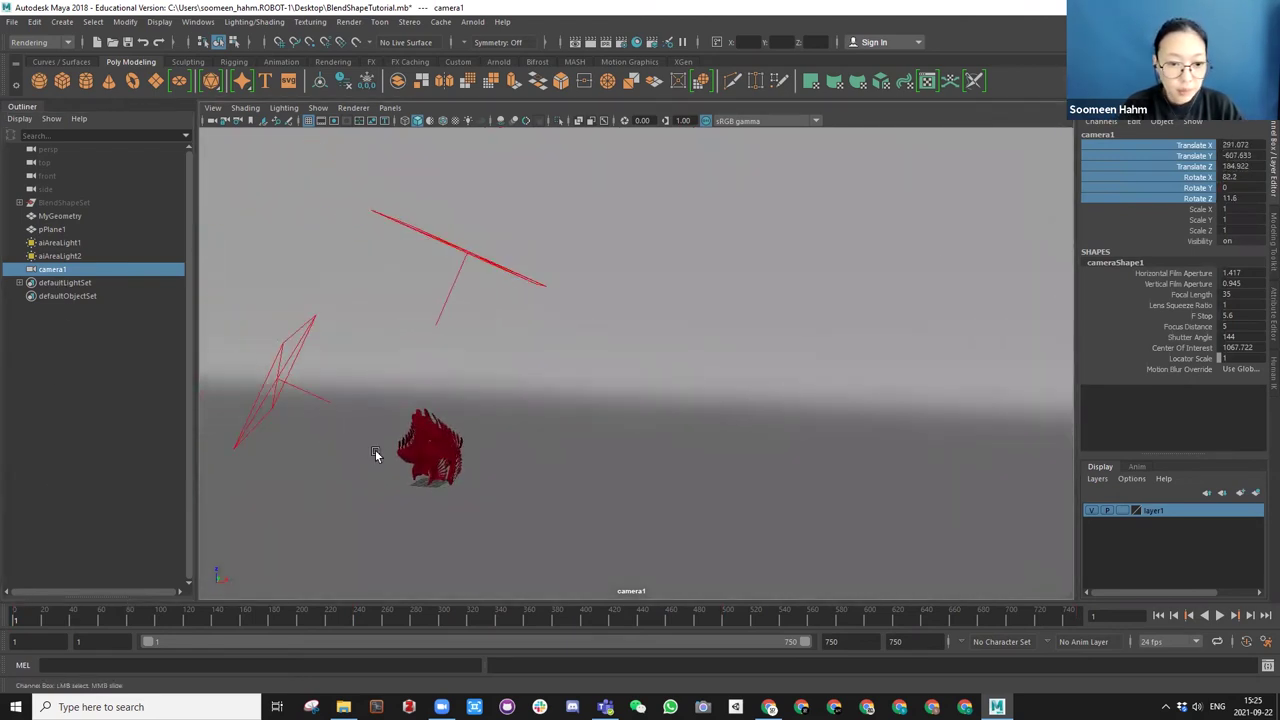
pyautogui.click(418, 448)
pyautogui.press('f')
pyautogui.keyDown('alt'); pyautogui.moveTo(576, 428); pyautogui.dragTo(629, 388); pyautogui.keyUp('alt')
pyautogui.scroll(-8, 560, 429)
pyautogui.click(610, 481)
pyautogui.scroll(8, 623, 386)
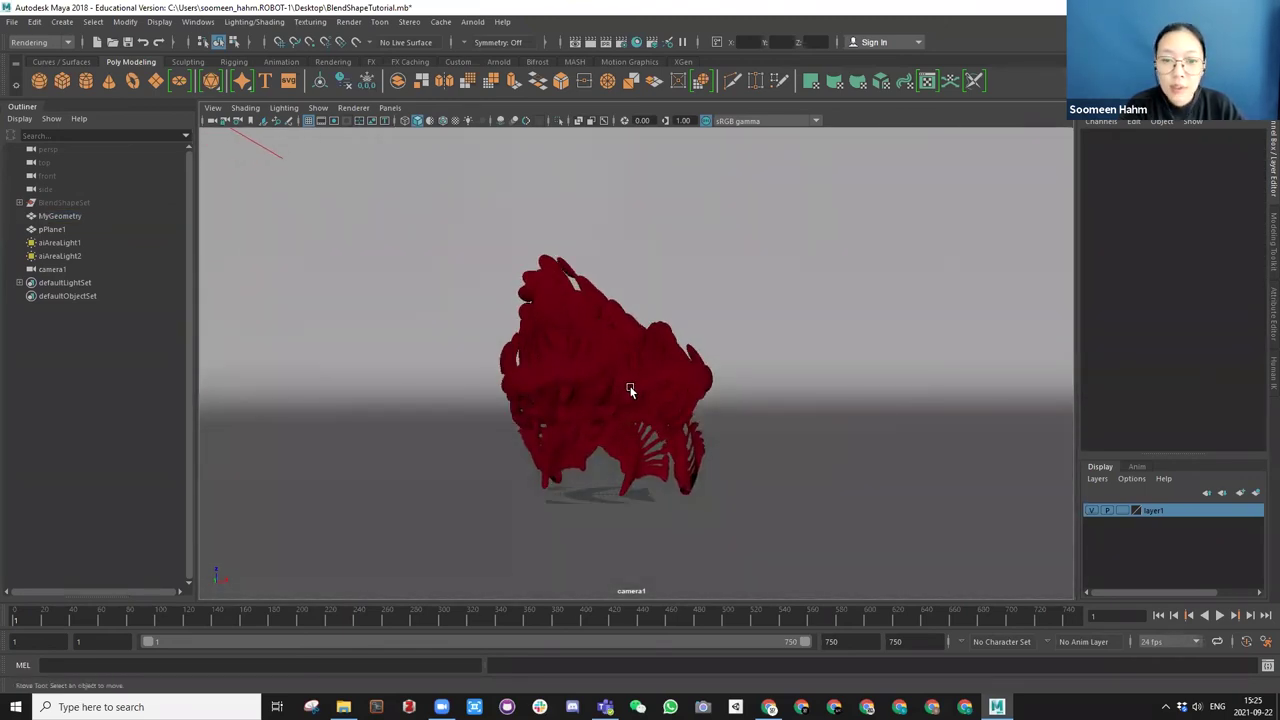
pyautogui.keyDown('alt'); pyautogui.moveTo(630, 390); pyautogui.dragTo(718, 375); pyautogui.keyUp('alt')
pyautogui.moveTo(476, 343)
pyautogui.keyDown('alt'); pyautogui.mouseDown()
pyautogui.moveTo(726, 342)
pyautogui.moveTo(612, 377)
pyautogui.mouseUp(); pyautogui.keyUp('alt')
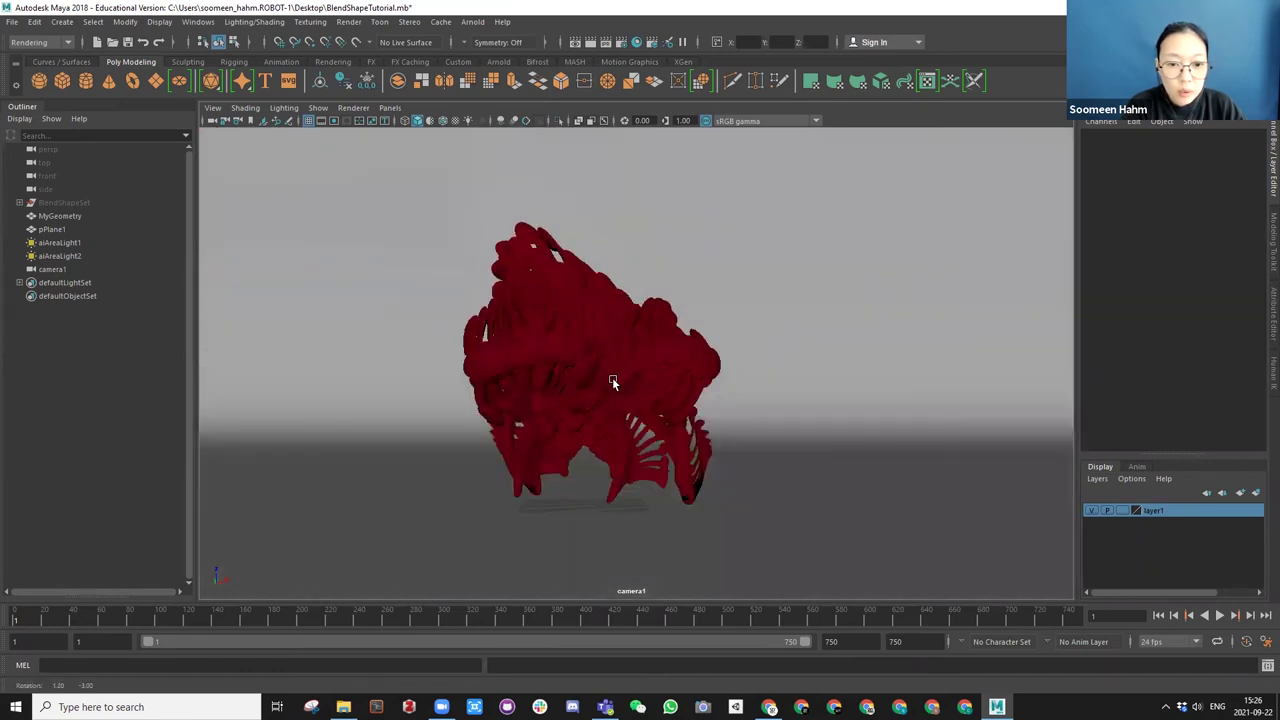
pyautogui.click(52, 269)
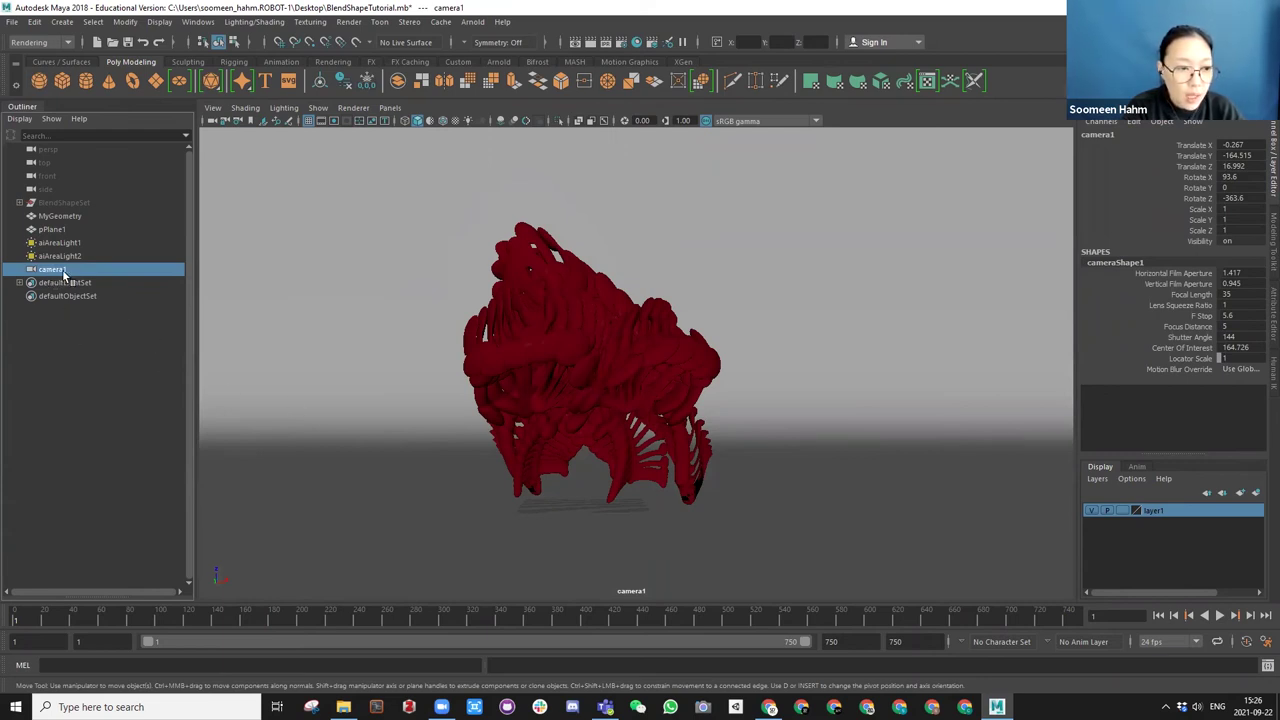
# Put camera1 into a group of its own.
pyautogui.rightClick(58, 356)
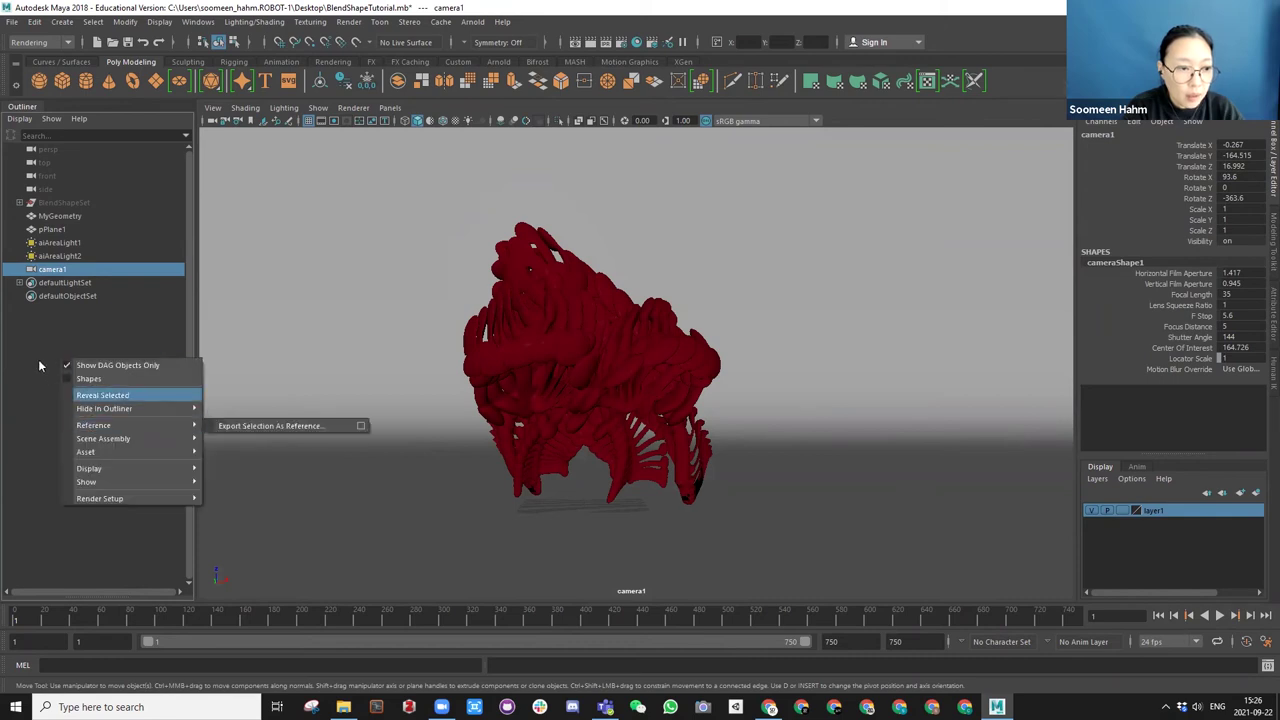
pyautogui.click(38, 359)
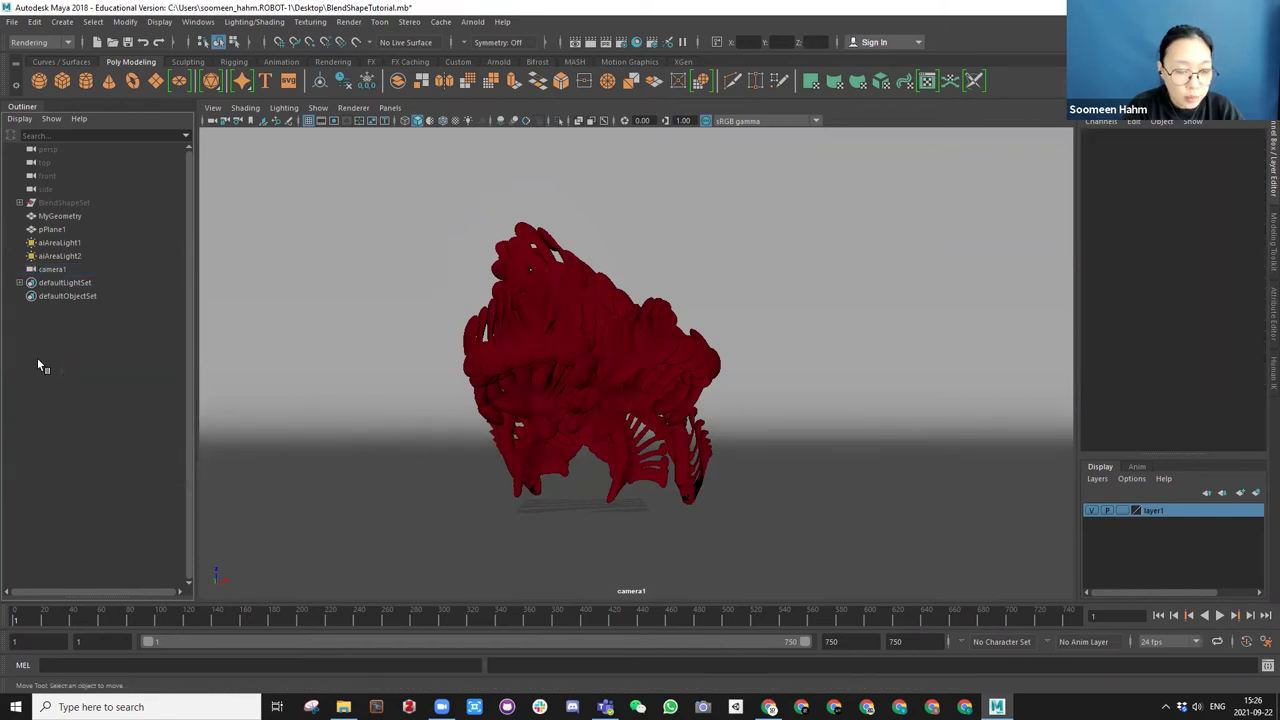
pyautogui.click(48, 271)
pyautogui.hotkey('ctrl', 'g')
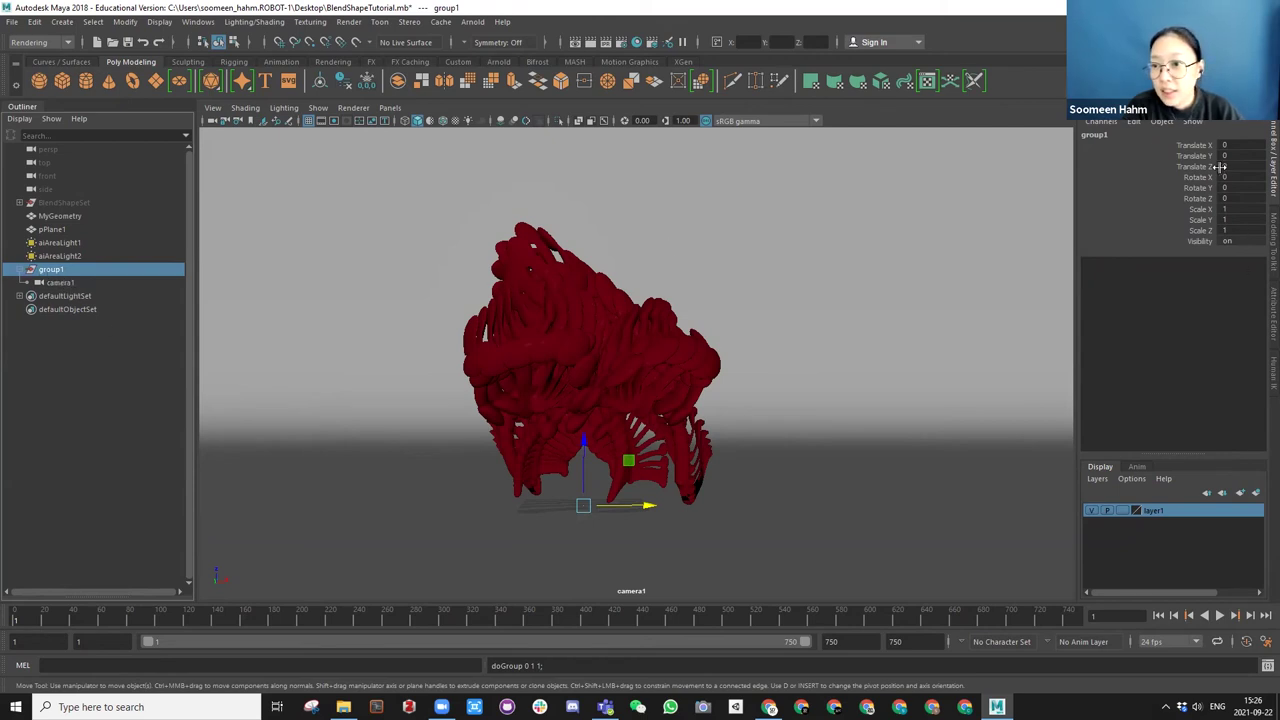
# Try moving MyGeometry along X to about 94.8 to compare its position with the camera group's pivot, and undo the move.
pyautogui.keyDown('alt'); pyautogui.moveTo(550, 455); pyautogui.dragTo(660, 308); pyautogui.keyUp('alt')
pyautogui.scroll(3, 600, 495)
pyautogui.scroll(-3, 611, 453)
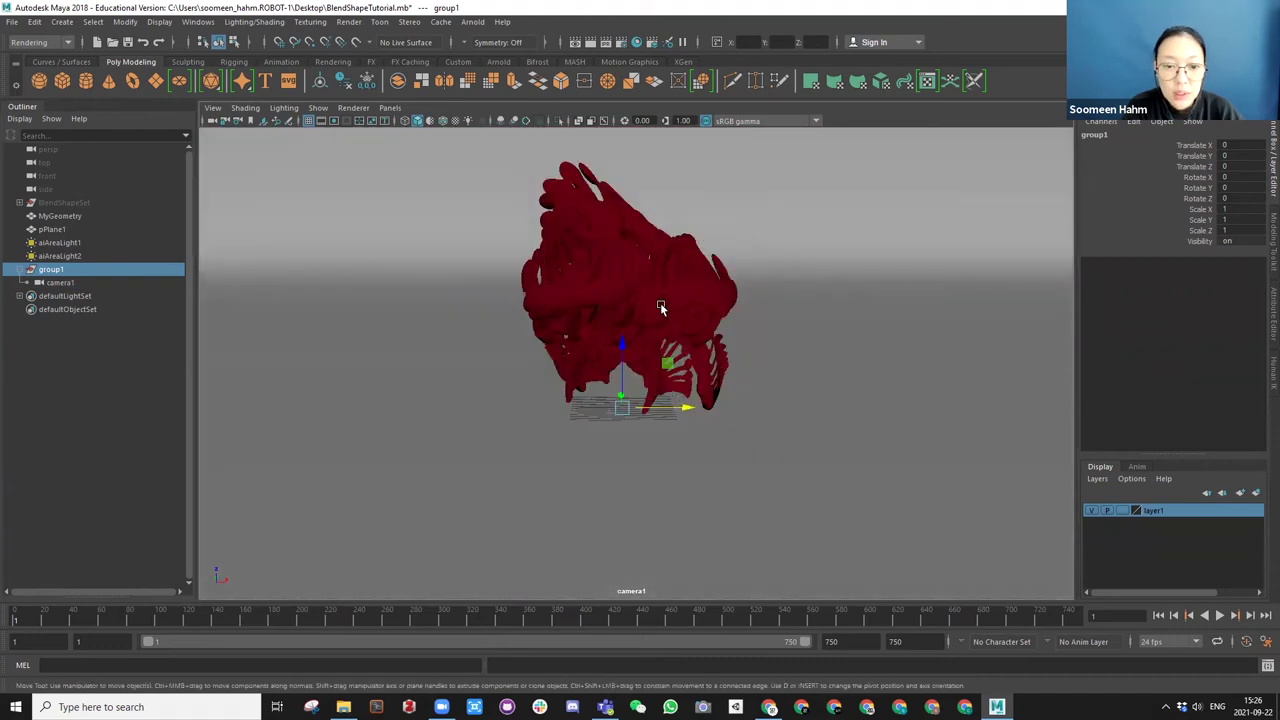
pyautogui.click(660, 308)
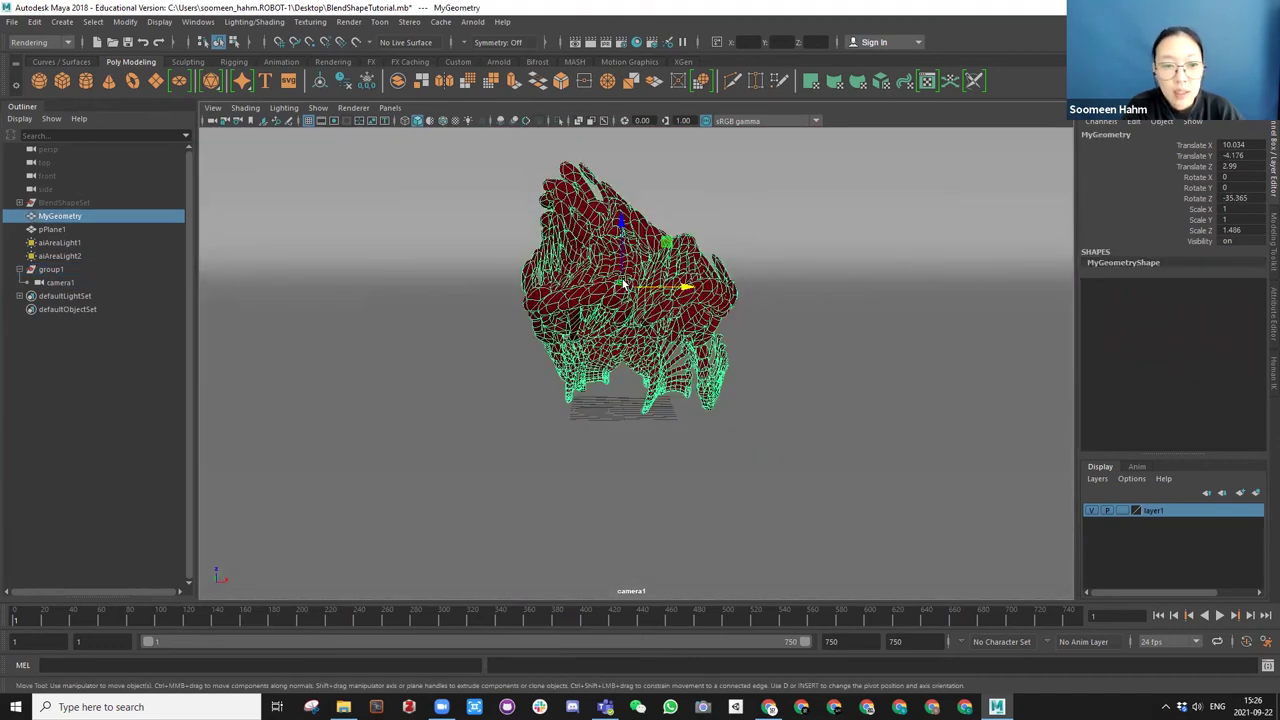
pyautogui.keyDown('alt'); pyautogui.moveTo(510, 377); pyautogui.dragTo(816, 344); pyautogui.keyUp('alt')
pyautogui.click(627, 341)
pyautogui.click(605, 340)
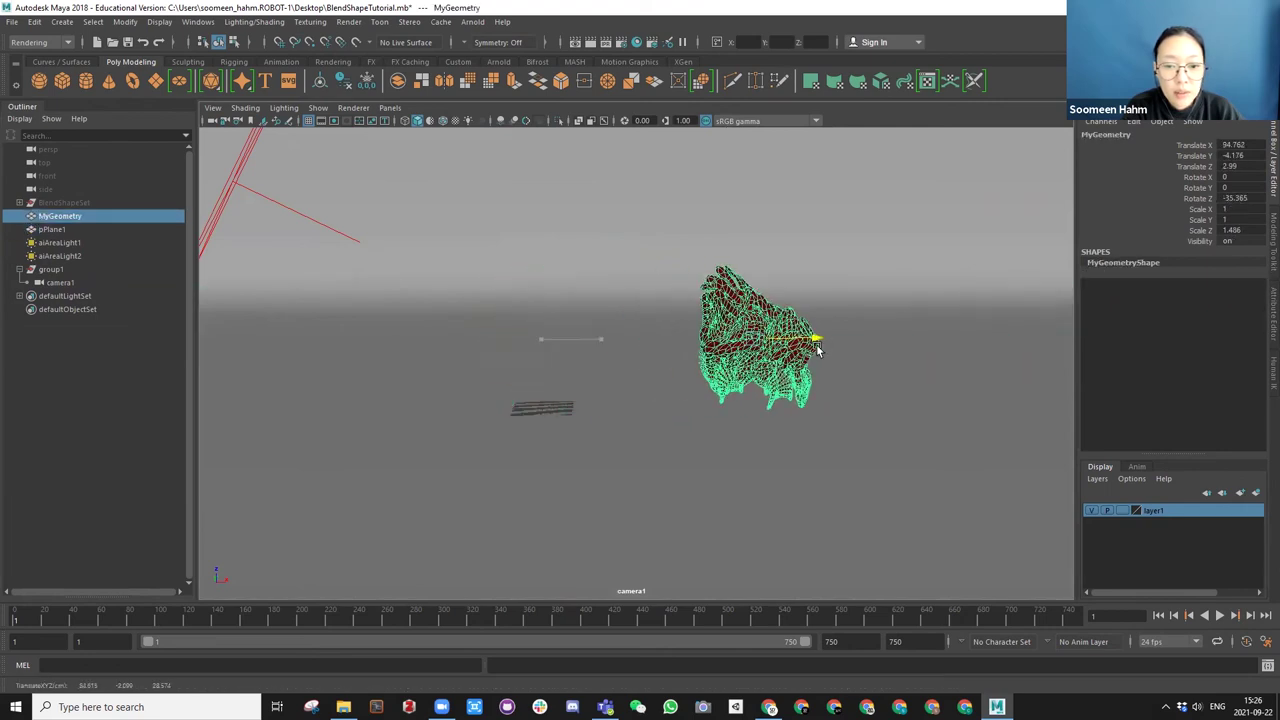
pyautogui.click(48, 270)
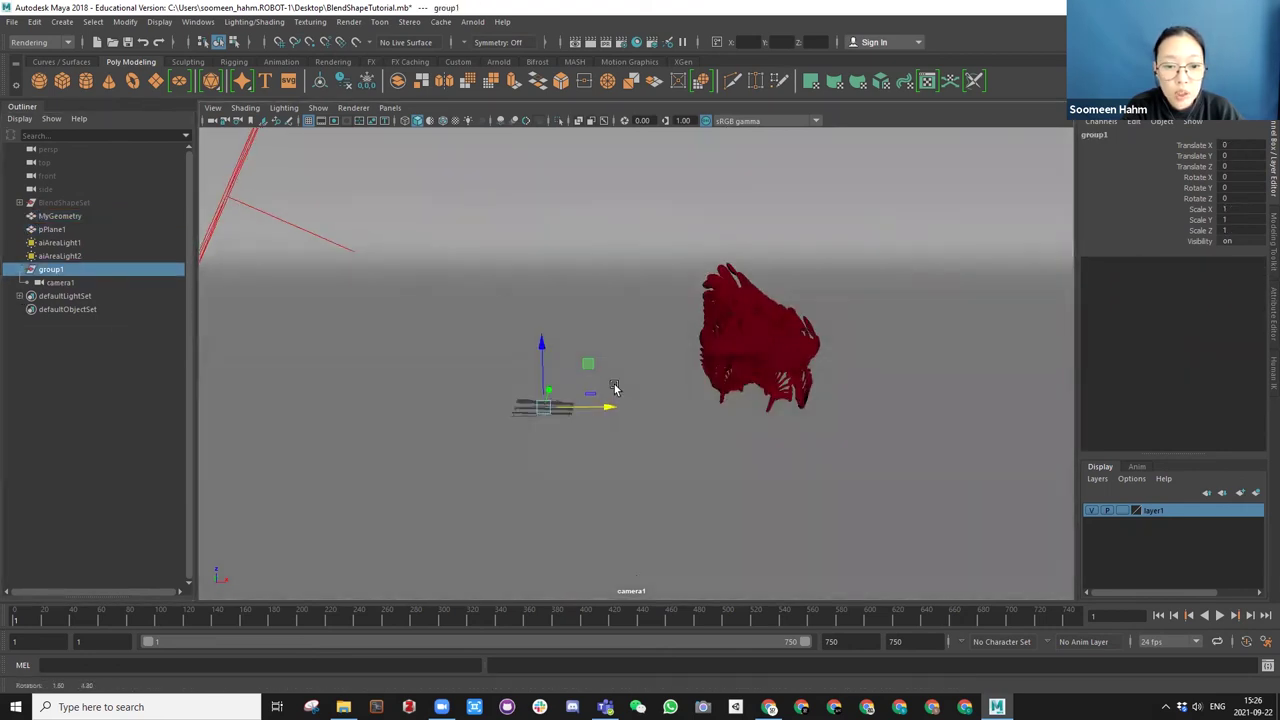
pyautogui.keyDown('alt'); pyautogui.moveTo(714, 387); pyautogui.dragTo(632, 398, button='middle'); pyautogui.keyUp('alt')
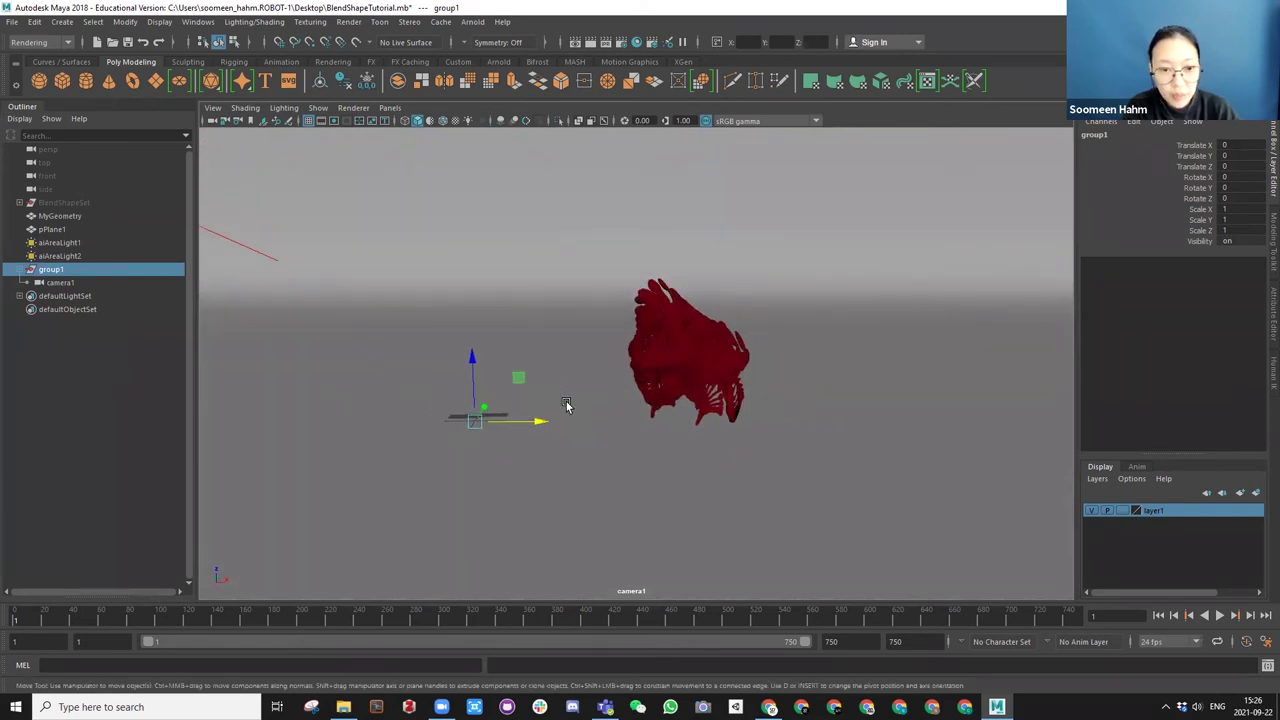
pyautogui.hotkey('ctrl', 'z')
pyautogui.hotkey('ctrl', 'z')
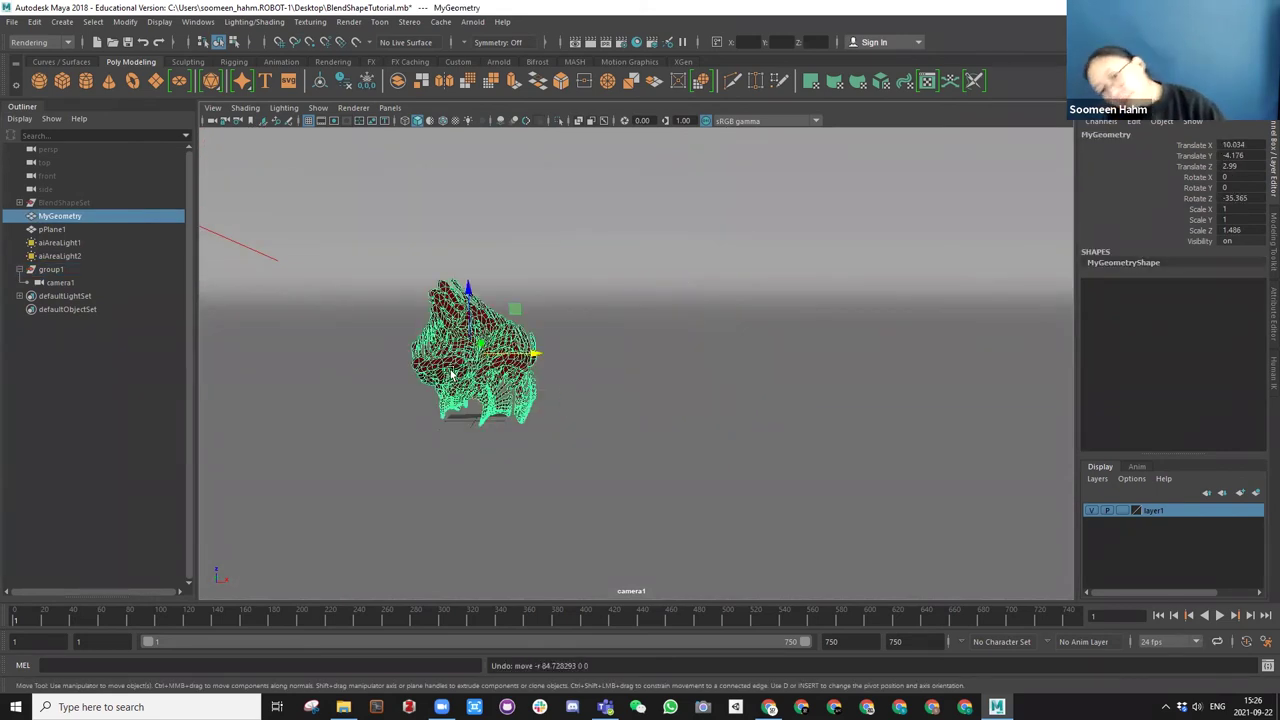
# Raise group1 to about 26.7 in Translate Z so its pivot sits higher.
pyautogui.click(52, 270)
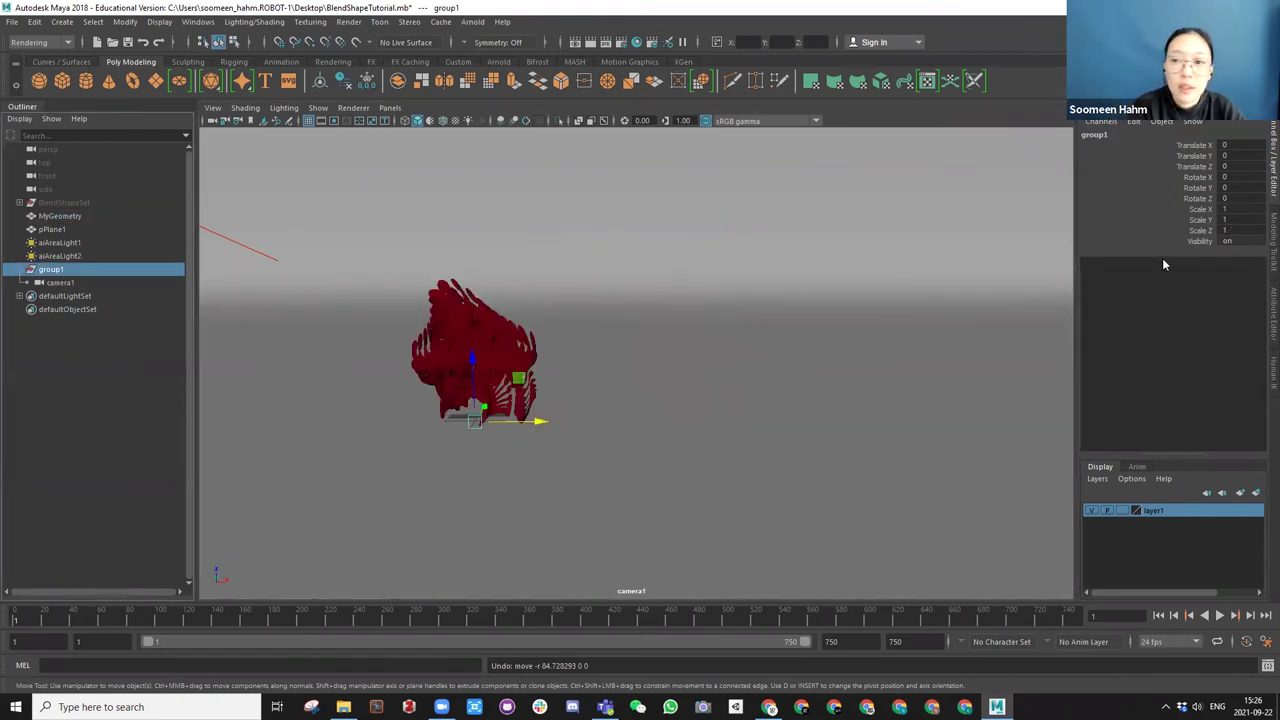
pyautogui.press('f')
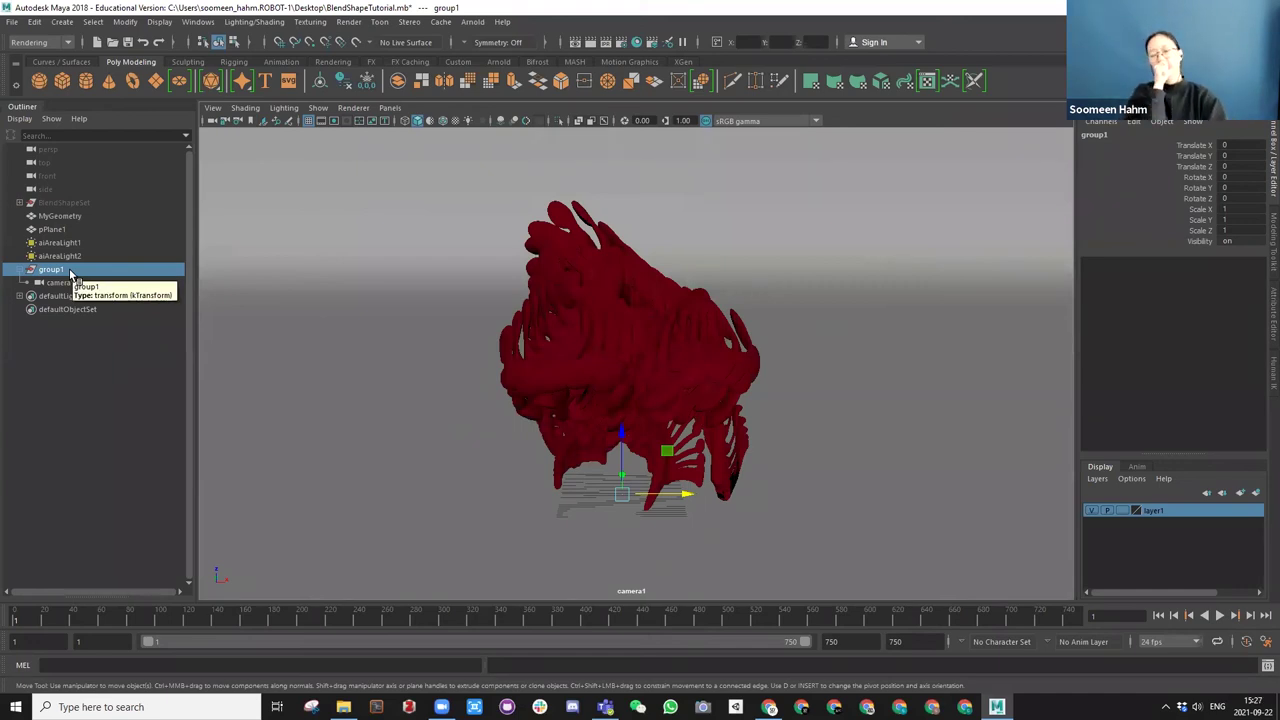
pyautogui.moveTo(642, 423)
pyautogui.keyDown('alt'); pyautogui.mouseDown()
pyautogui.moveTo(628, 436)
pyautogui.moveTo(621, 423)
pyautogui.mouseUp(); pyautogui.keyUp('alt')
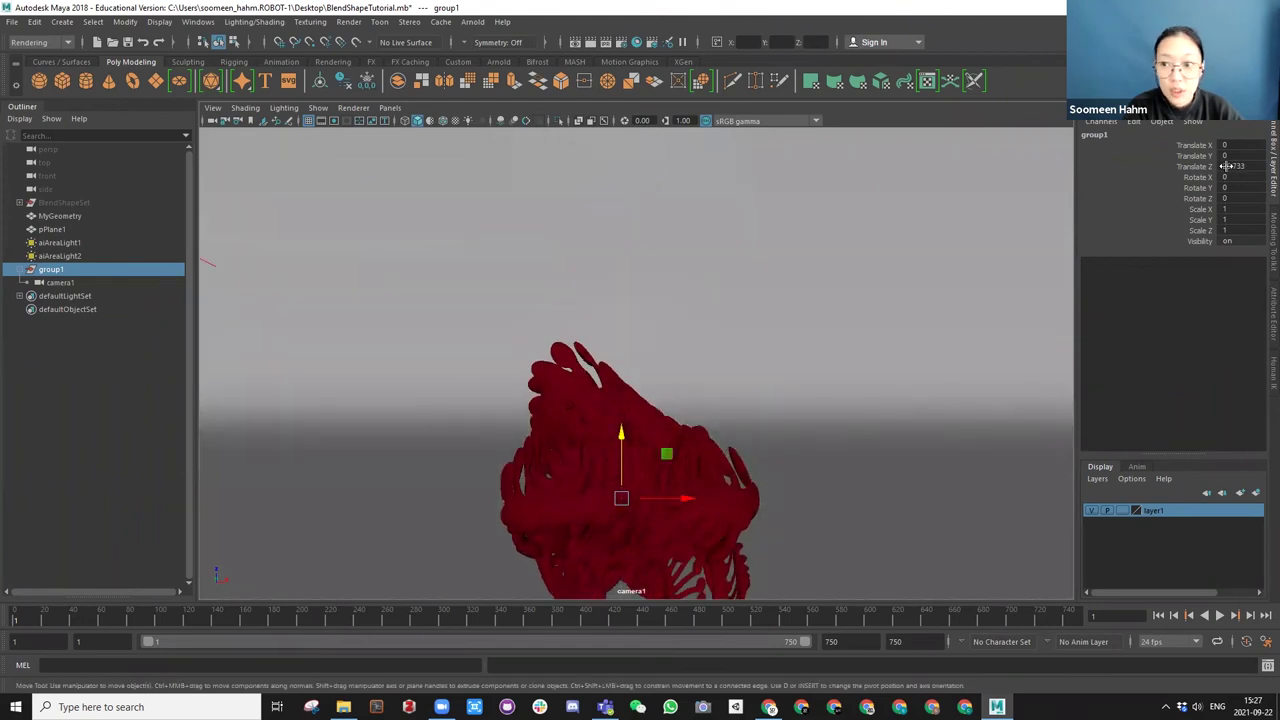
# Reframe the model through camera1 at about Translate X 4.8, Y -151.1, Z 7.7.
pyautogui.click(62, 283)
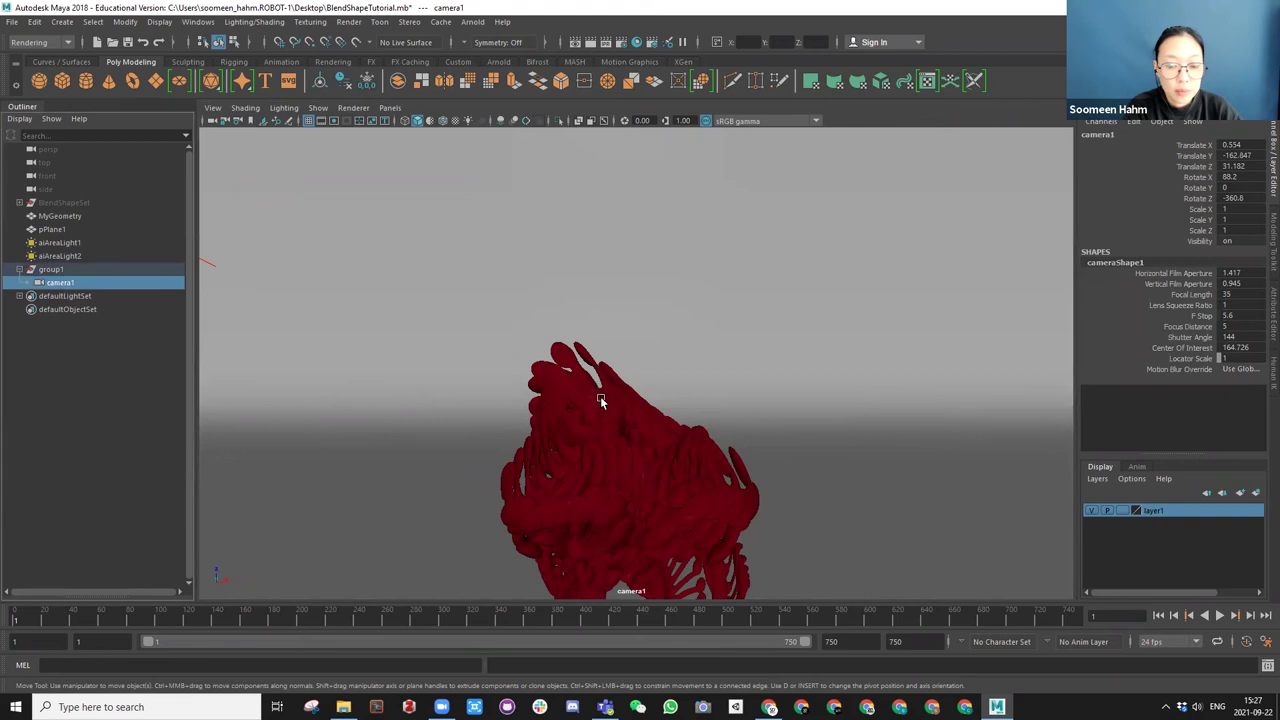
pyautogui.keyDown('alt'); pyautogui.moveTo(656, 433); pyautogui.dragTo(640, 323, button='middle'); pyautogui.keyUp('alt')
pyautogui.moveTo(651, 353)
pyautogui.keyDown('alt'); pyautogui.mouseDown(button='right')
pyautogui.moveTo(656, 385)
pyautogui.moveTo(648, 369)
pyautogui.mouseUp(button='right'); pyautogui.keyUp('alt')
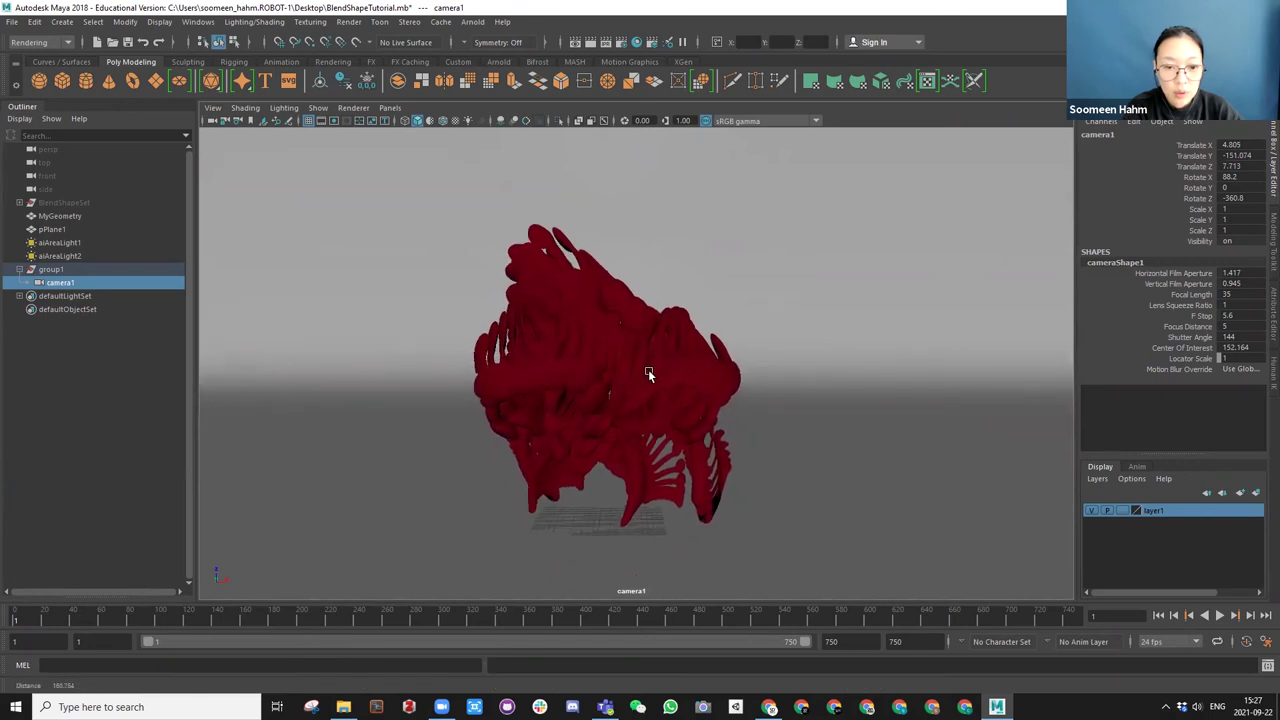
# Test a full turn of group1 around Z, to about 361 degrees, and undo the rotation.
pyautogui.click(50, 270)
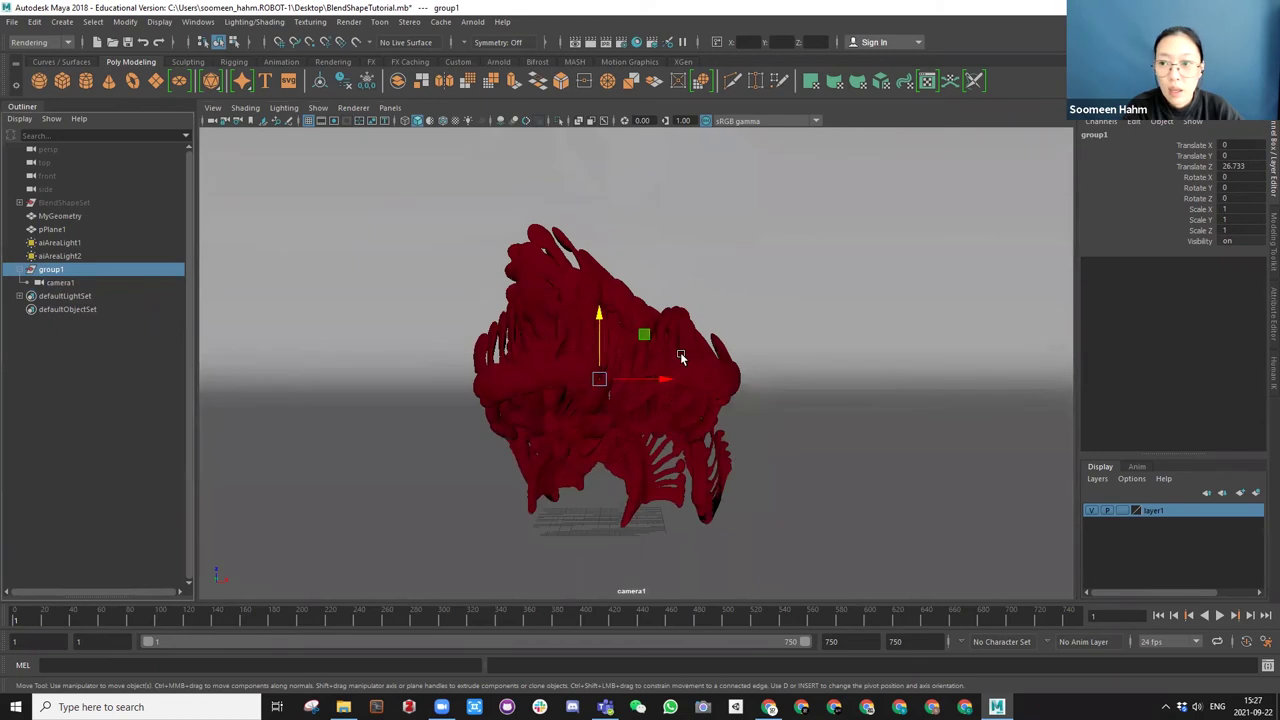
pyautogui.click(1198, 198)
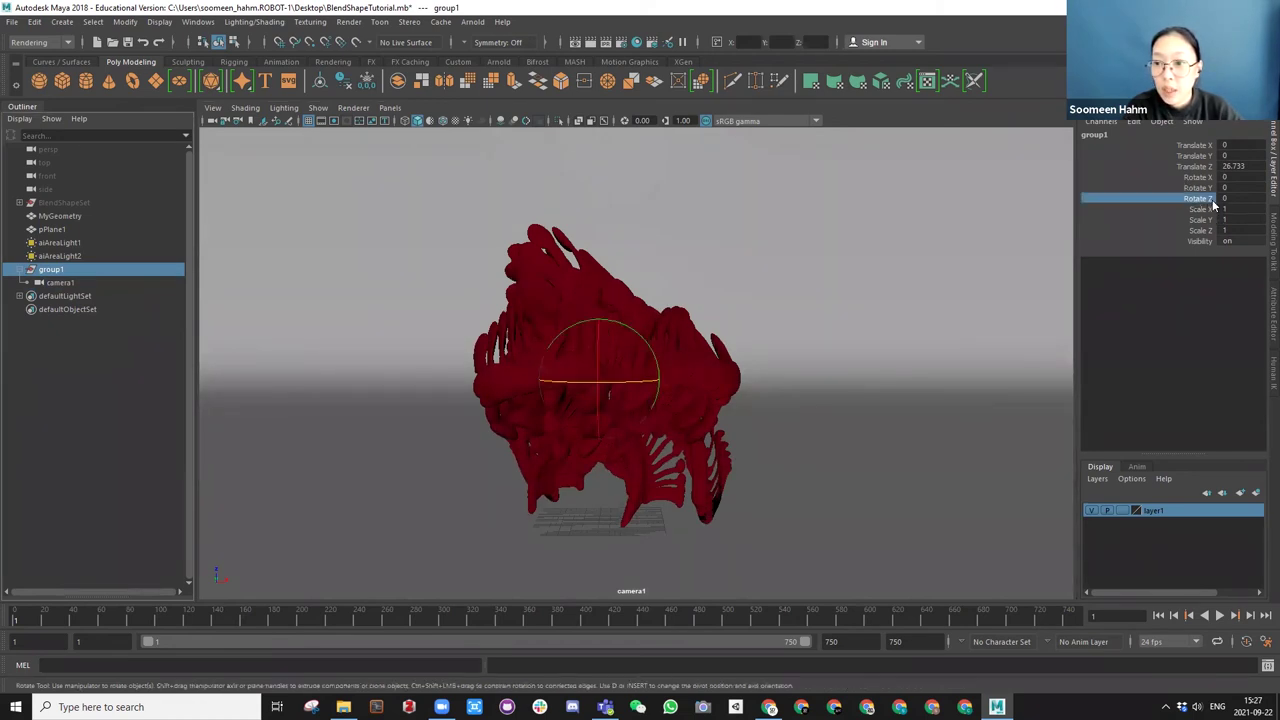
pyautogui.moveTo(689, 246); pyautogui.dragTo(832, 261, button='middle')
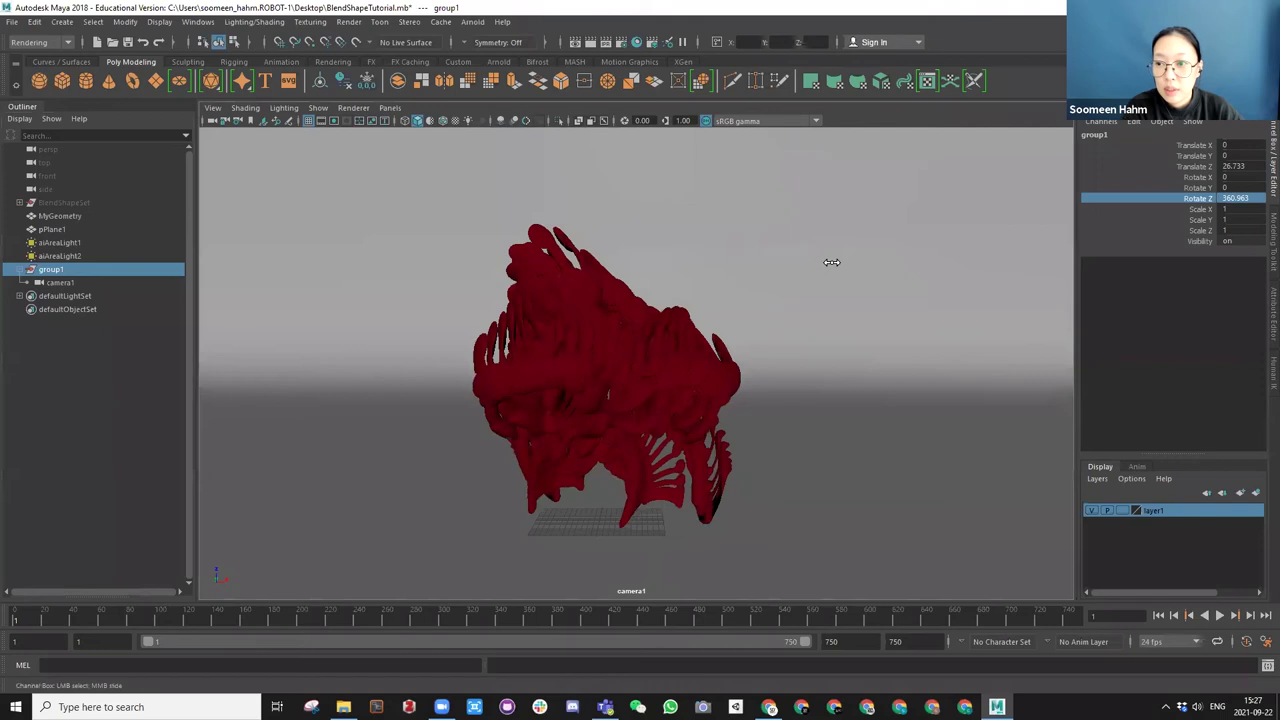
pyautogui.hotkey('ctrl', 'z')
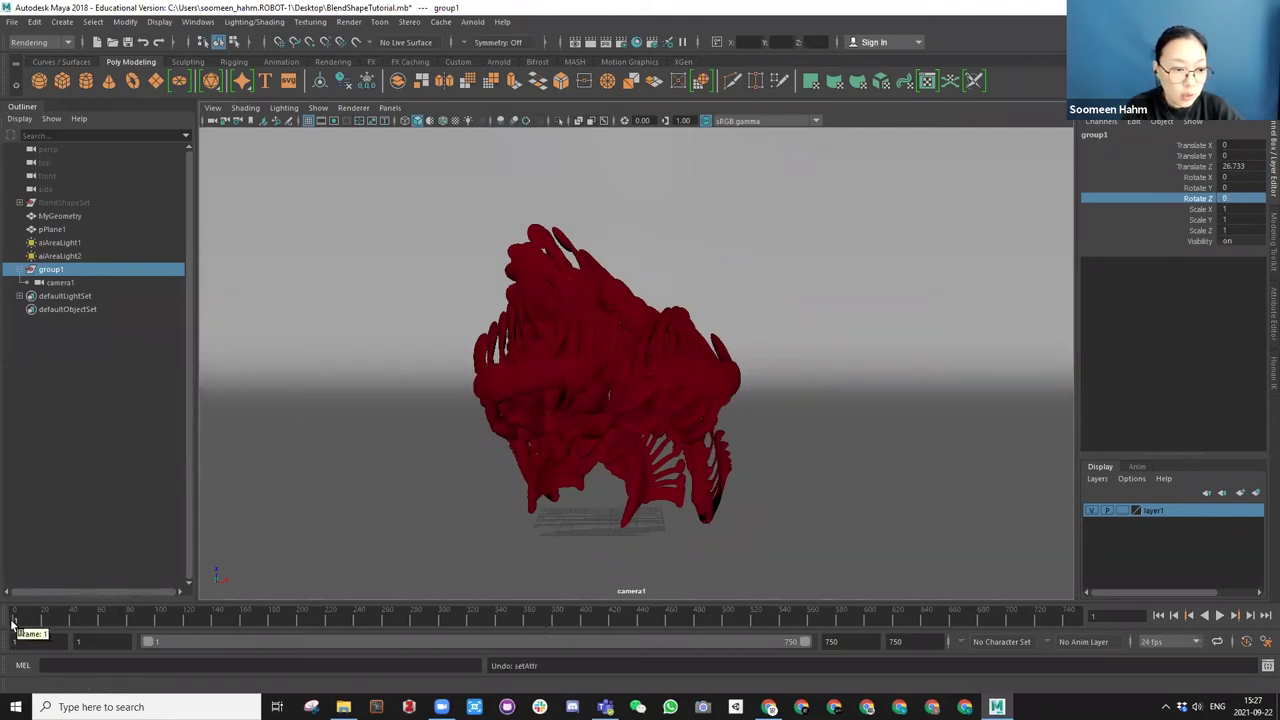
# Key group1's Rotate Z at 0 on frame 1 and at 360 on frame 750.
pyautogui.rightClick(1195, 199)
pyautogui.click(1173, 225)
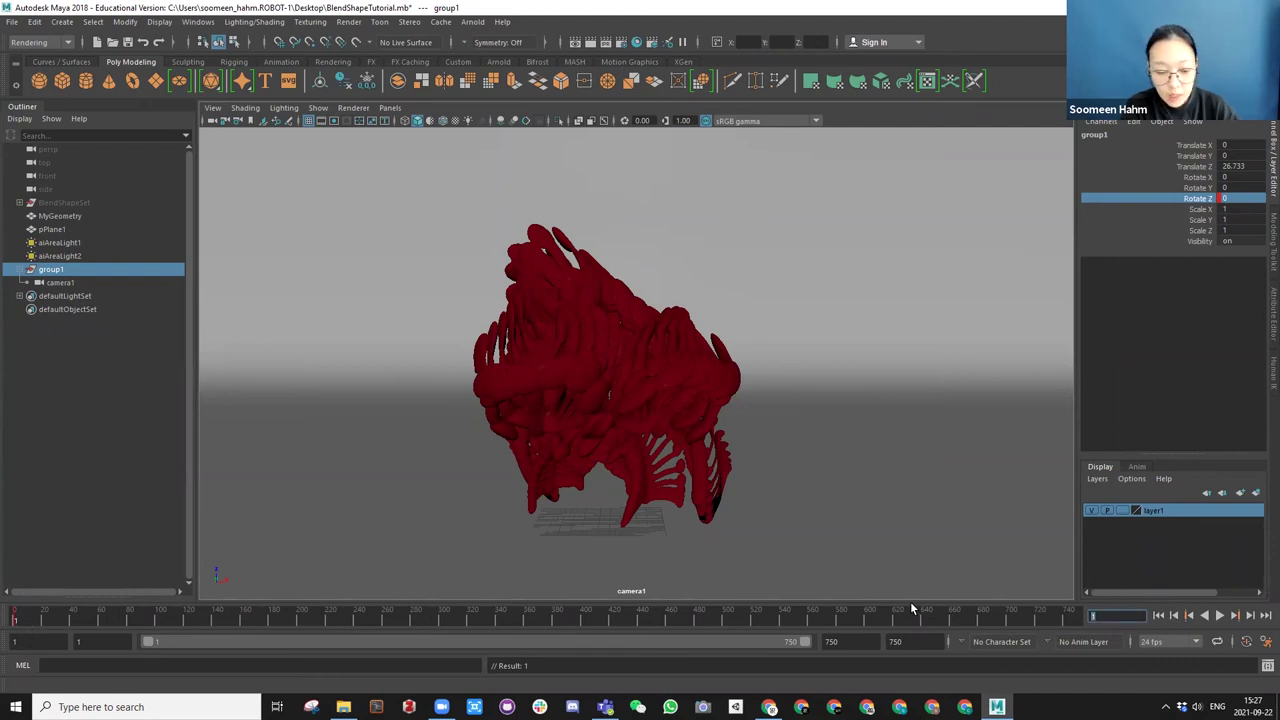
pyautogui.write('750')
pyautogui.press('Return')
pyautogui.doubleClick(1225, 197)
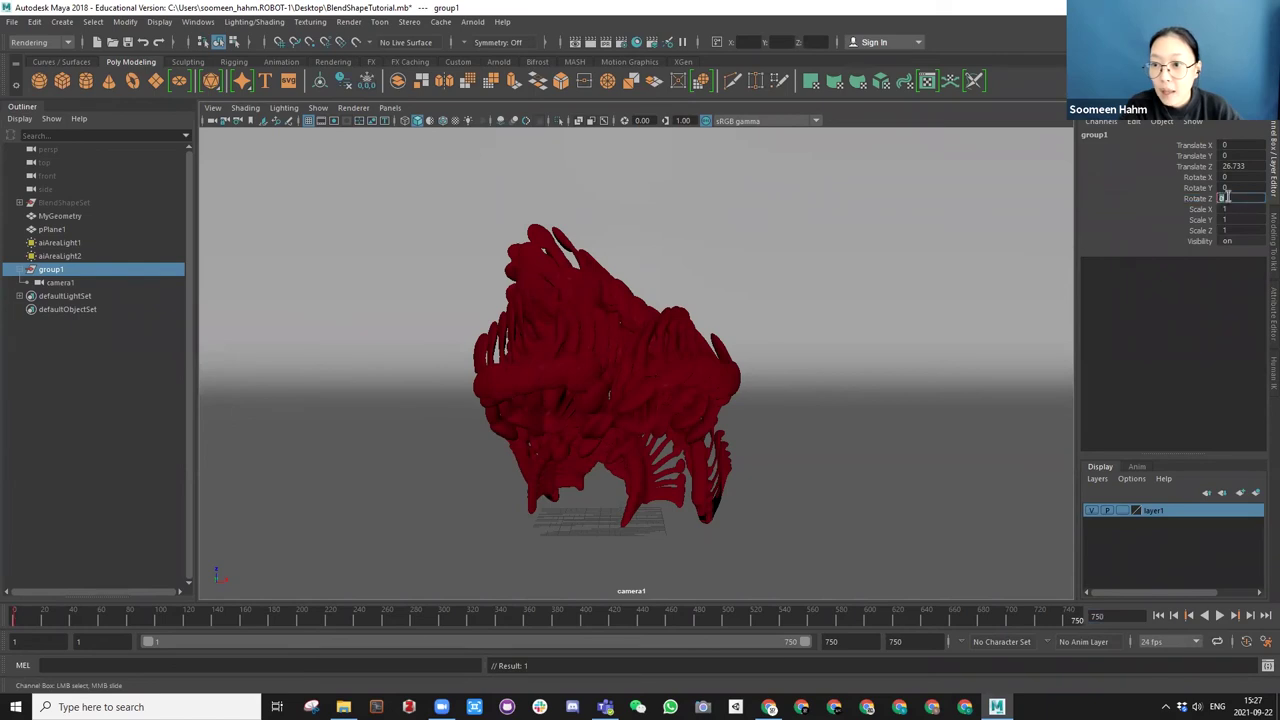
pyautogui.press('Return')
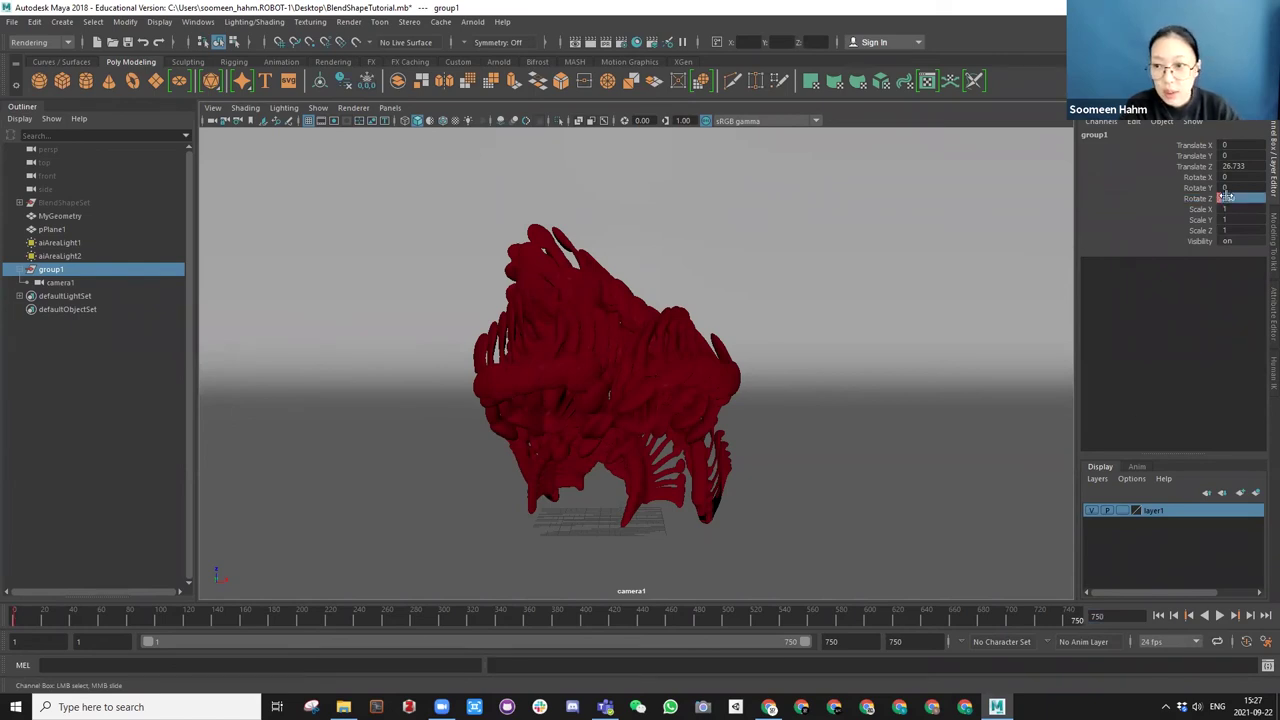
pyautogui.rightClick(1202, 197)
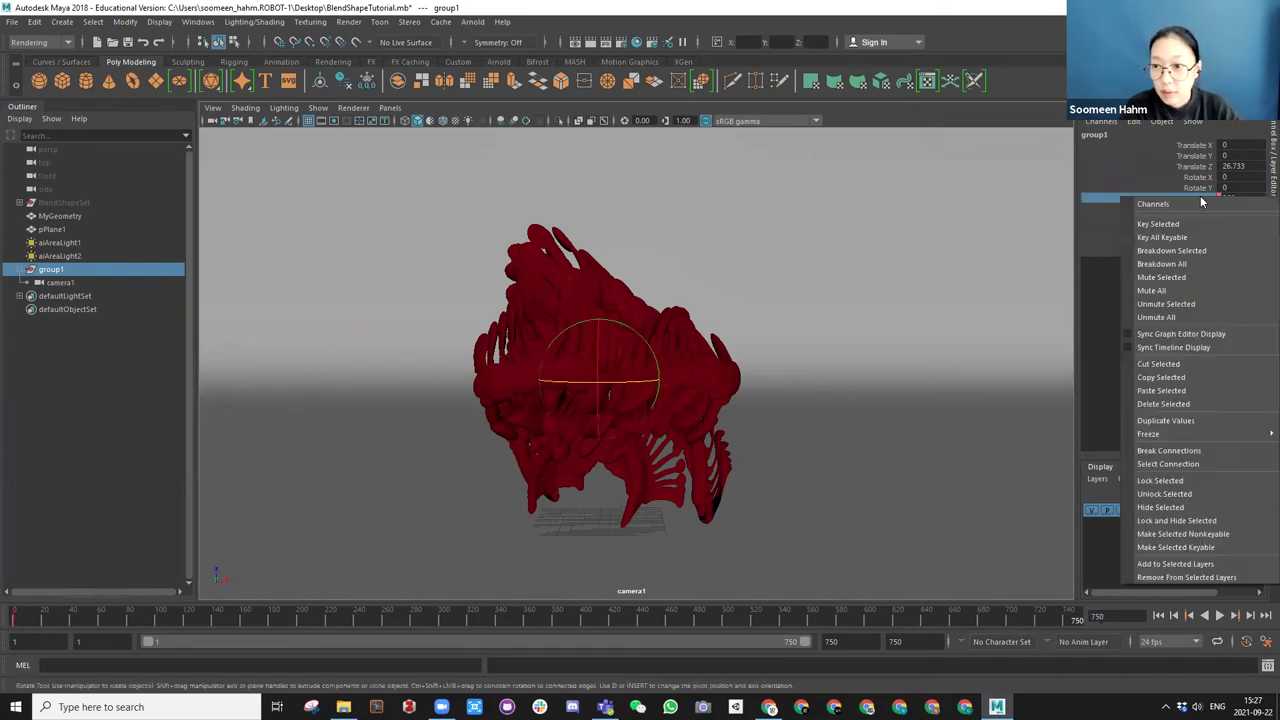
pyautogui.click(1186, 223)
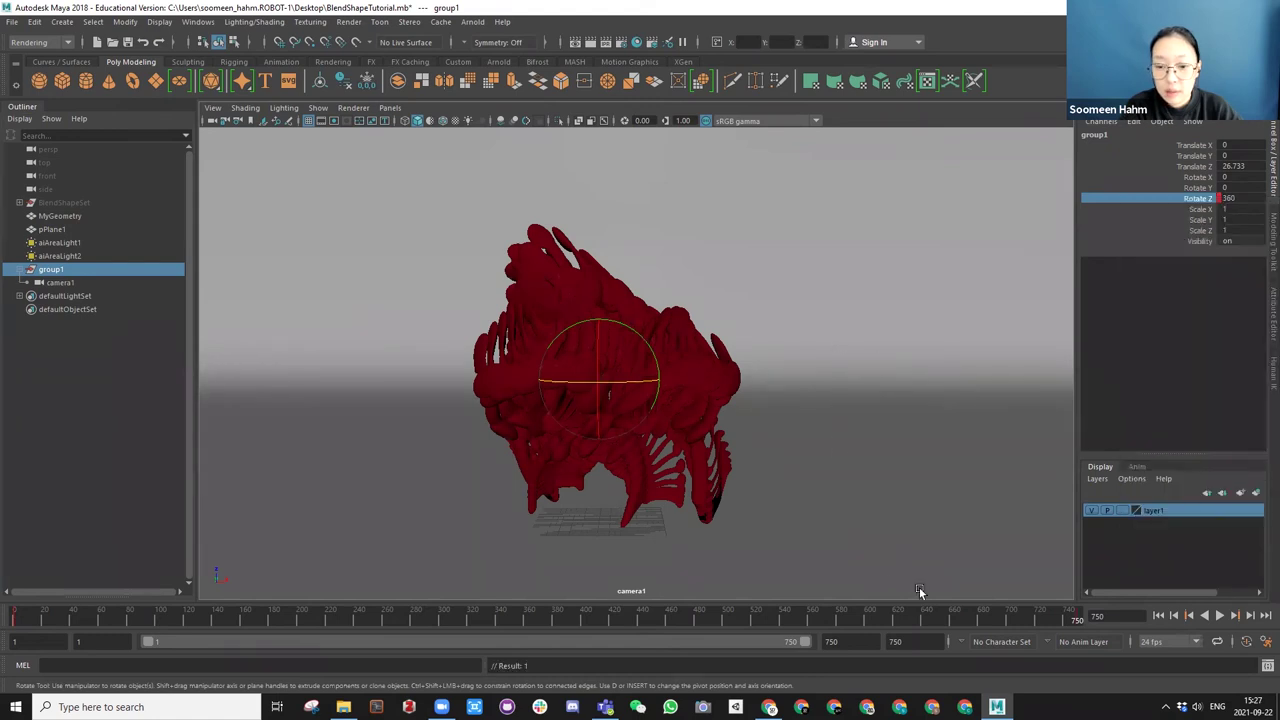
# Play the camera group's orbit from the first frame to preview it.
pyautogui.click(1158, 615)
pyautogui.click(1220, 616)
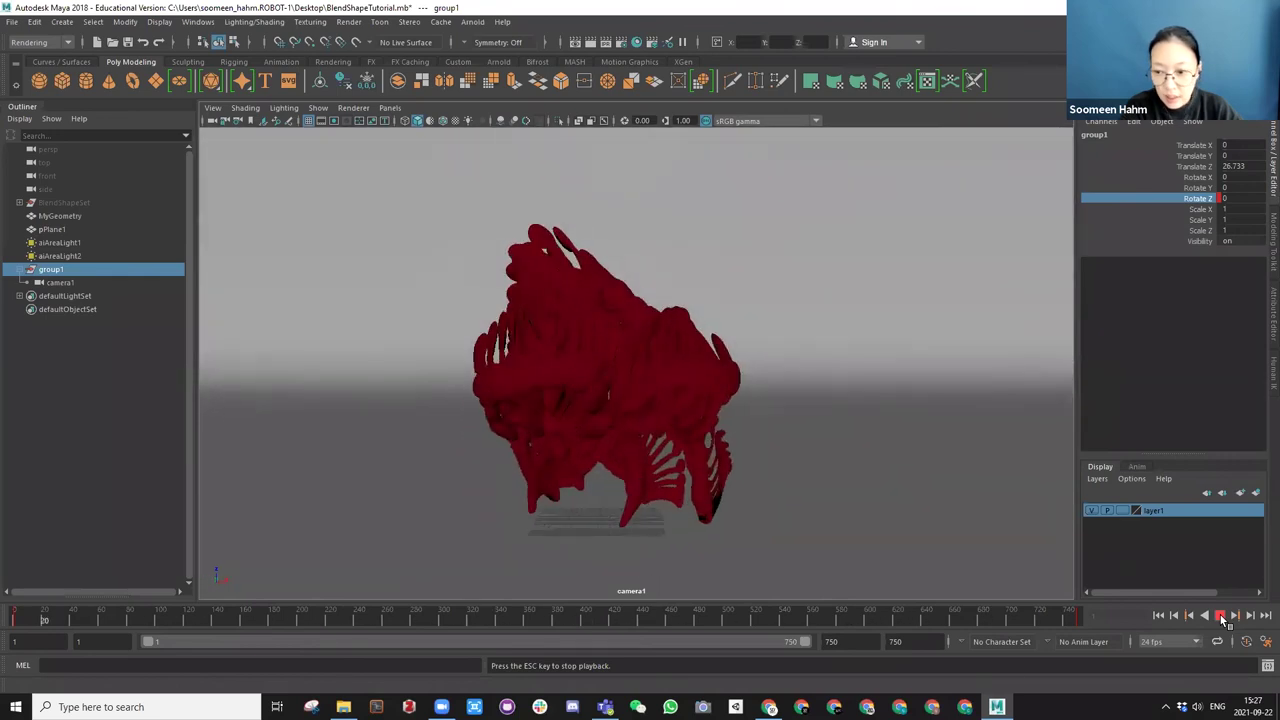
pyautogui.click(1220, 616)
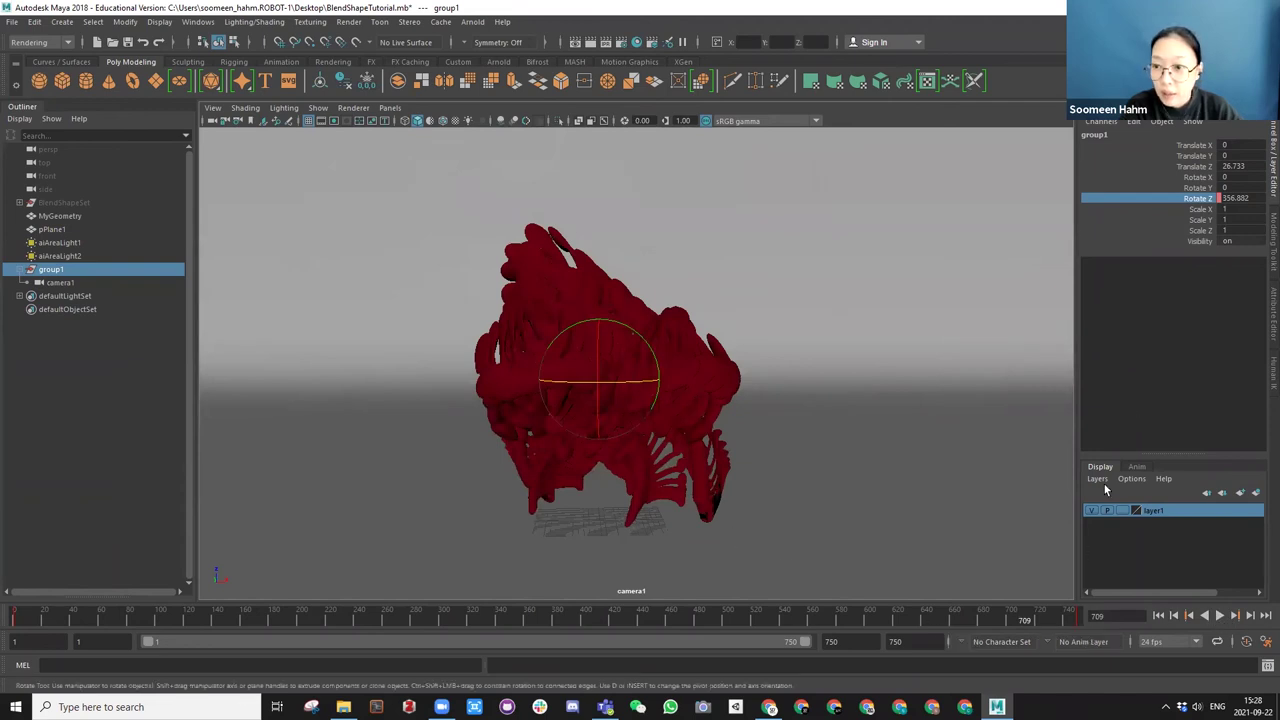
# Try a half orbit by setting group1's Rotate Z to 90 at frame 750 and -90 at frame 1, without keying.
pyautogui.click(1078, 619)
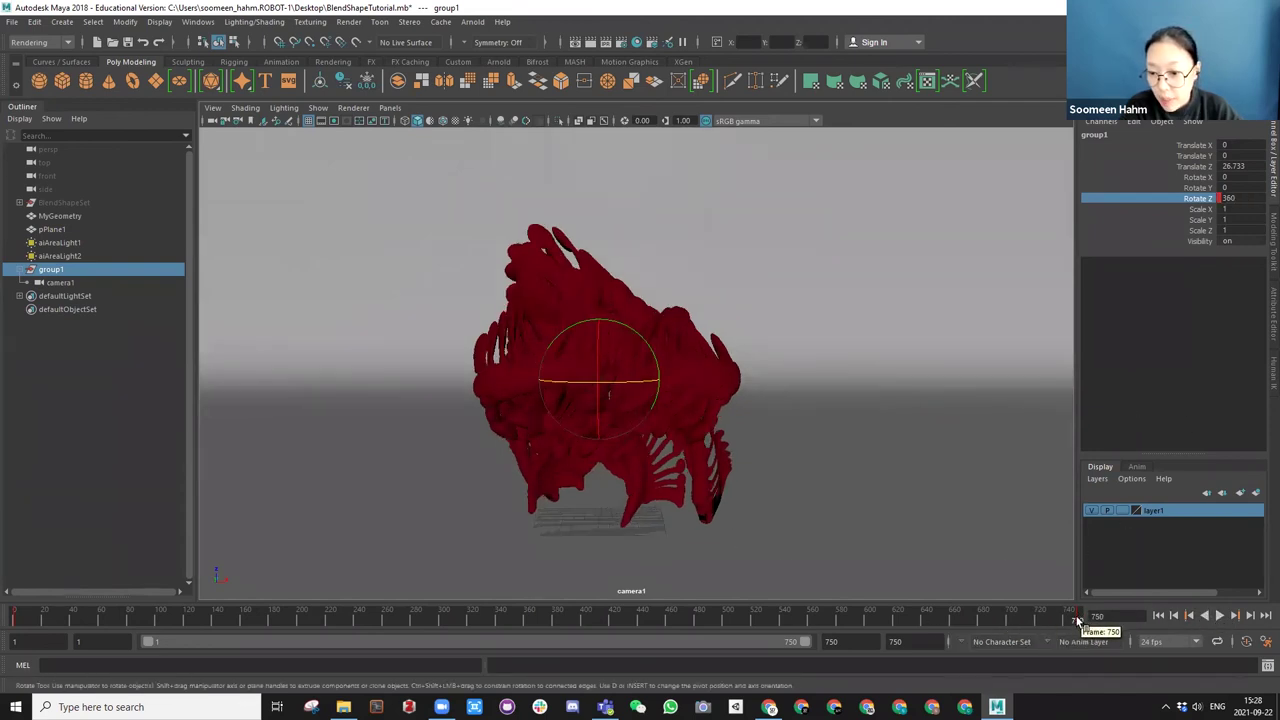
pyautogui.click(1233, 198)
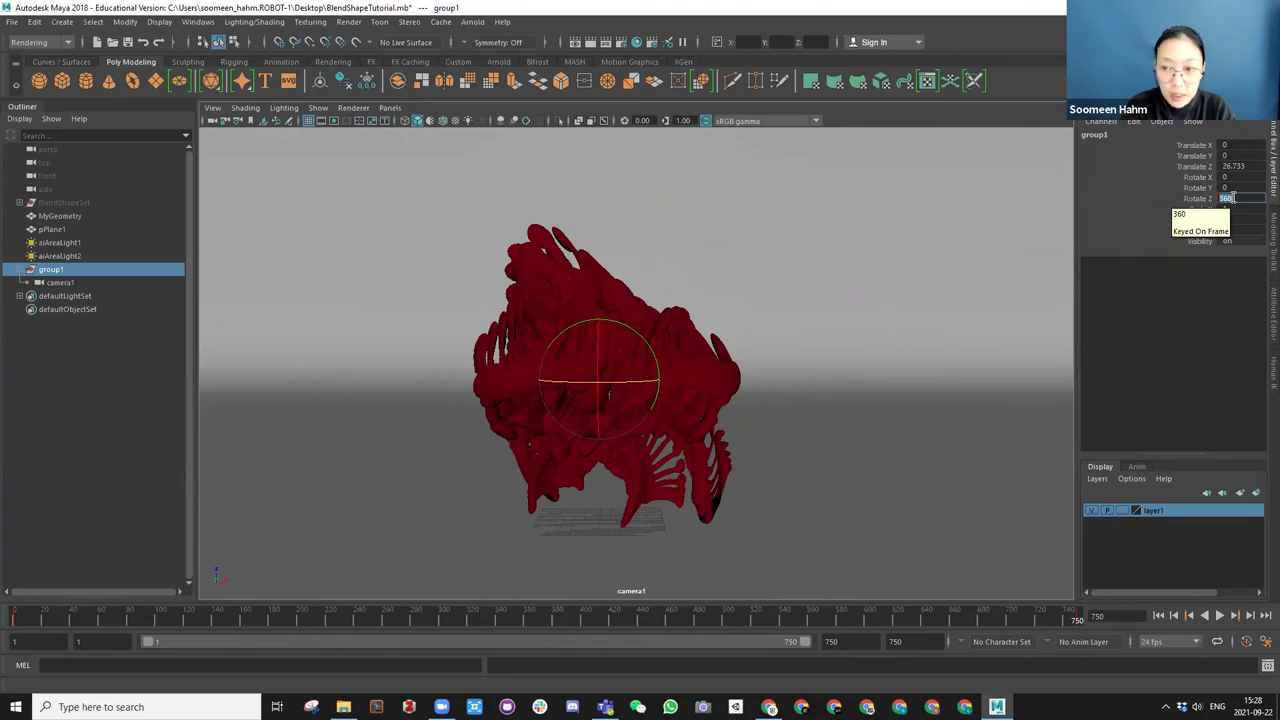
pyautogui.write('90')
pyautogui.press('Return')
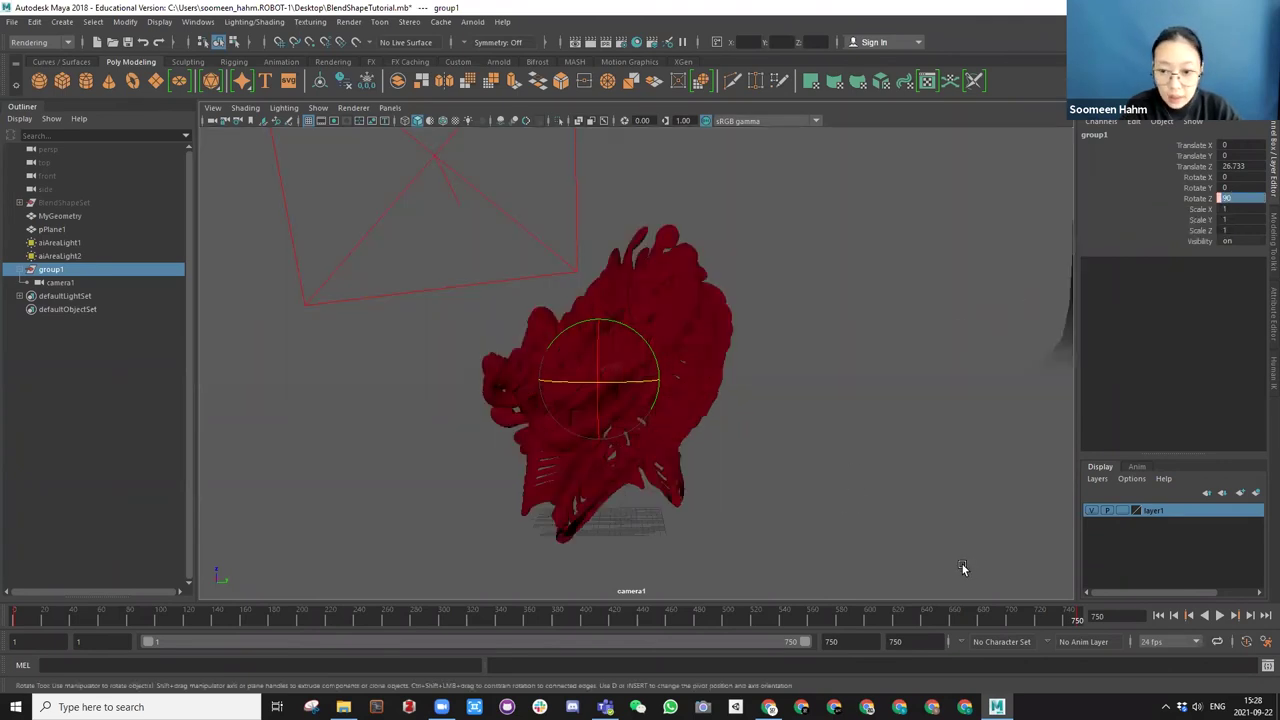
pyautogui.click(18, 619)
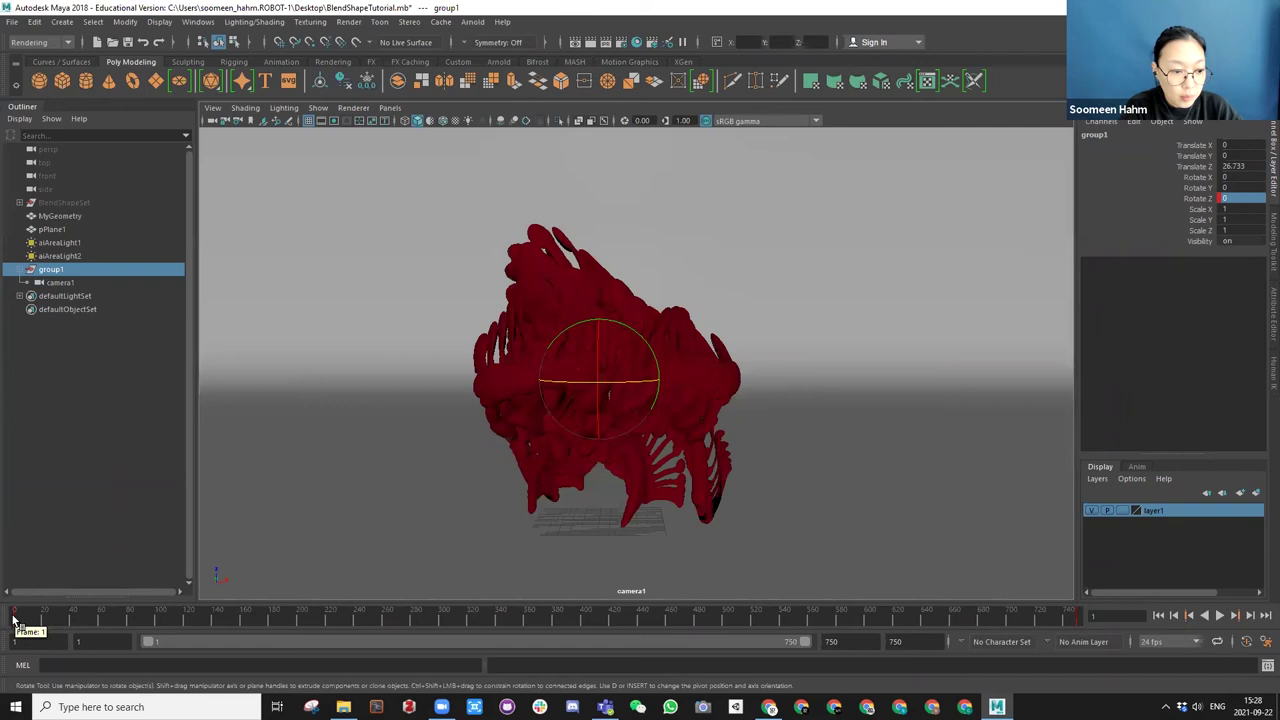
pyautogui.doubleClick(1237, 199)
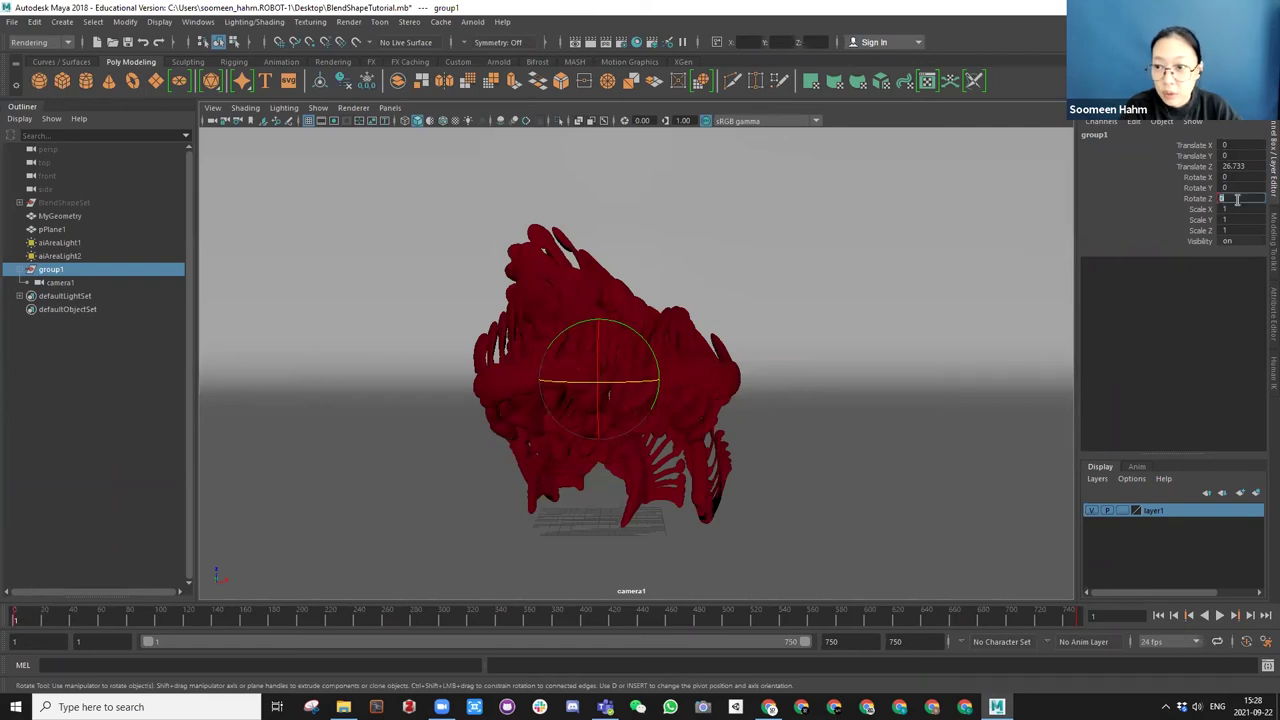
pyautogui.write('-40')
pyautogui.press('Return')
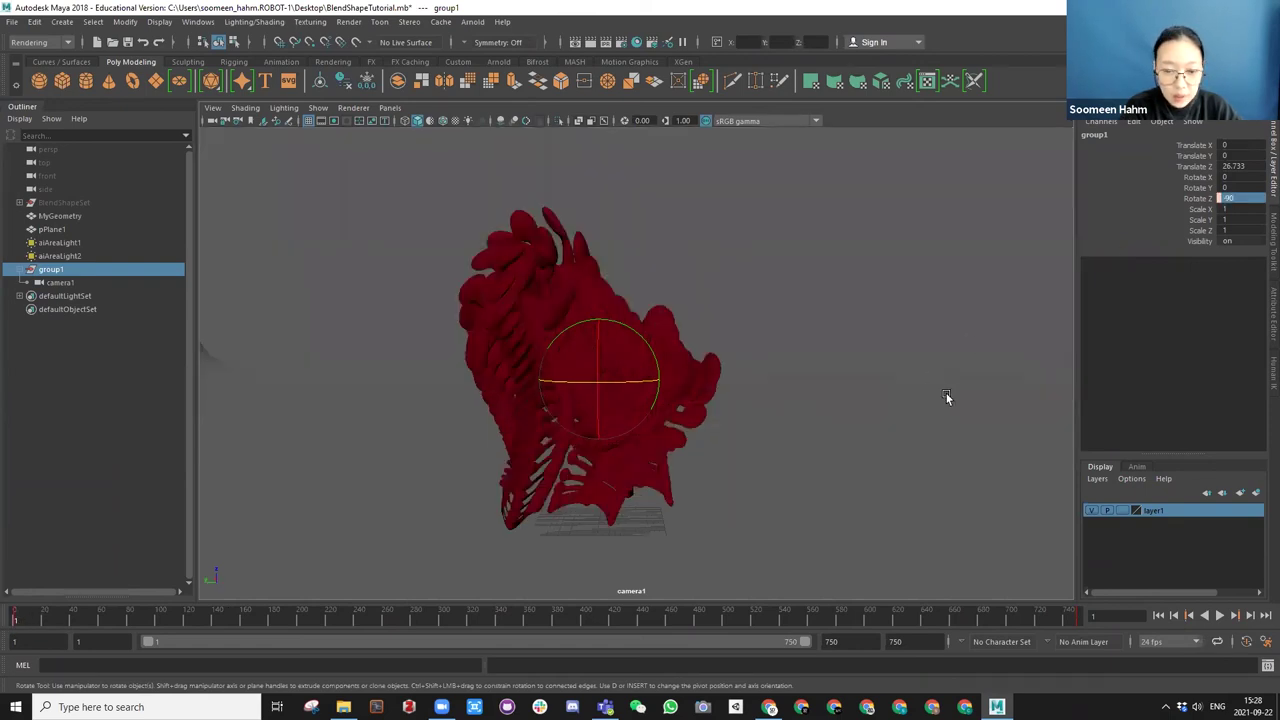
# Preview the orbit animation again, return to the first frame, and deselect the camera group.
pyautogui.click(1219, 616)
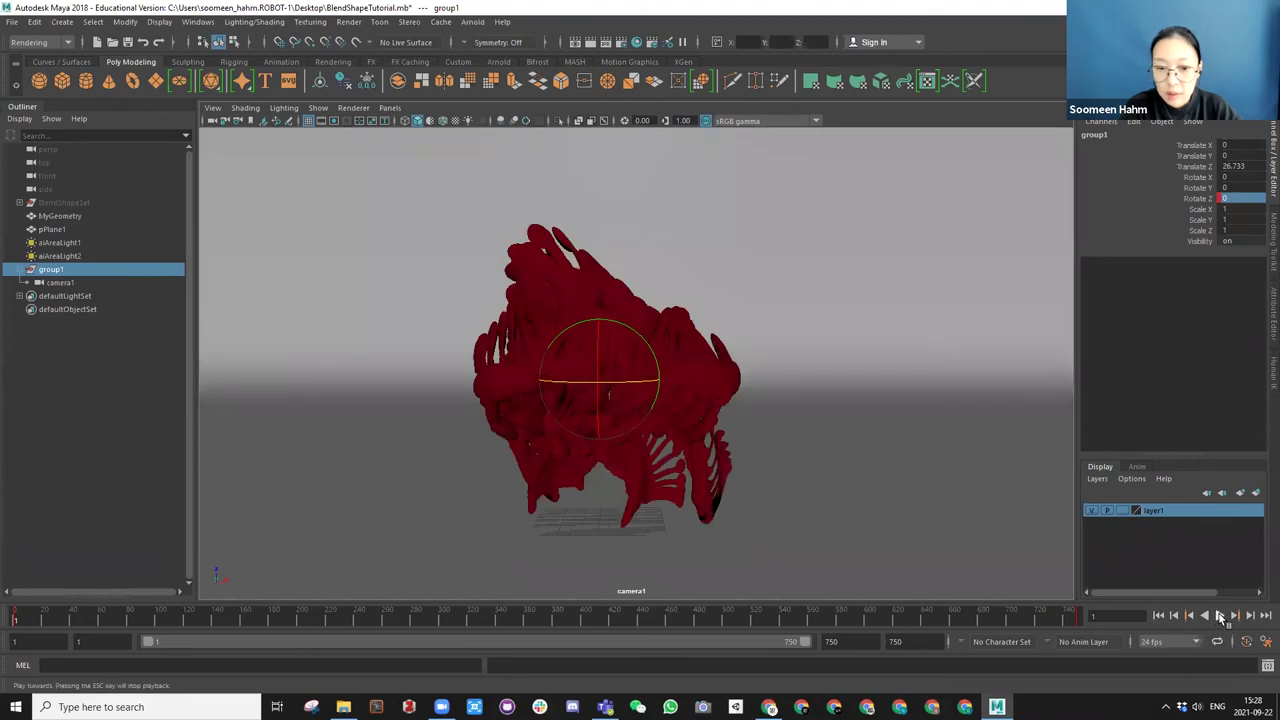
pyautogui.press('e')
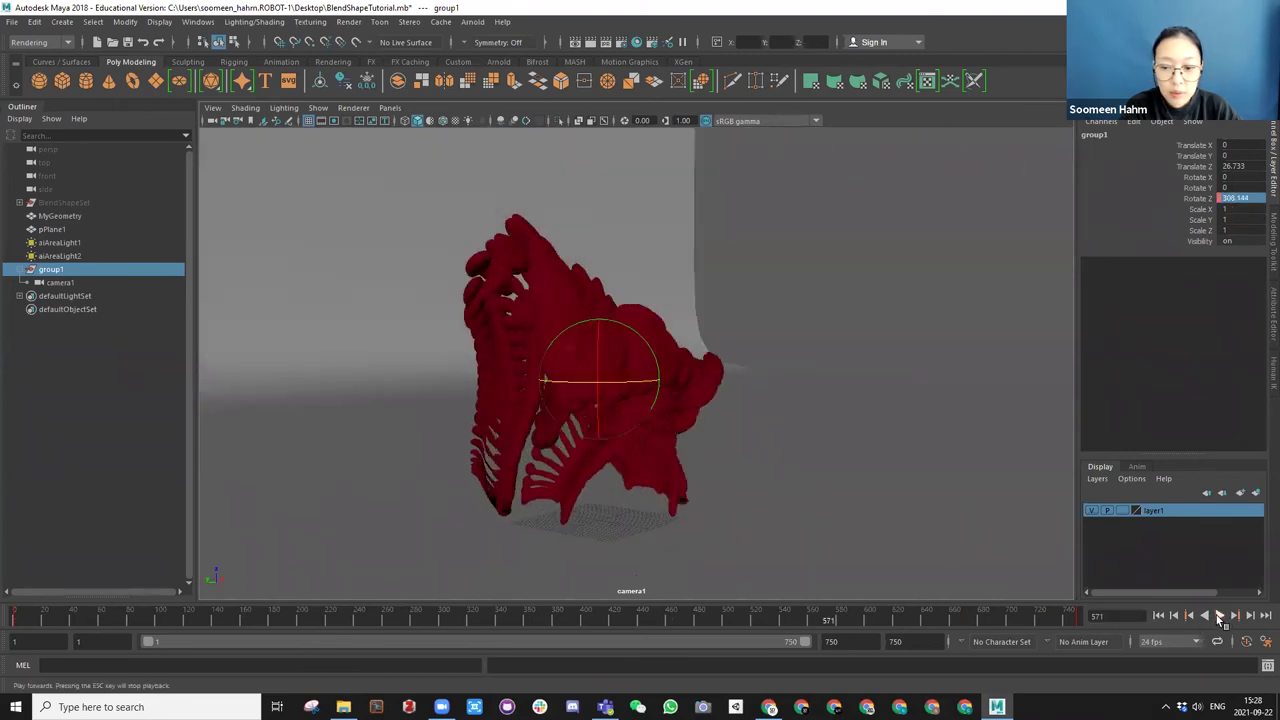
pyautogui.click(1219, 616)
pyautogui.click(1159, 615)
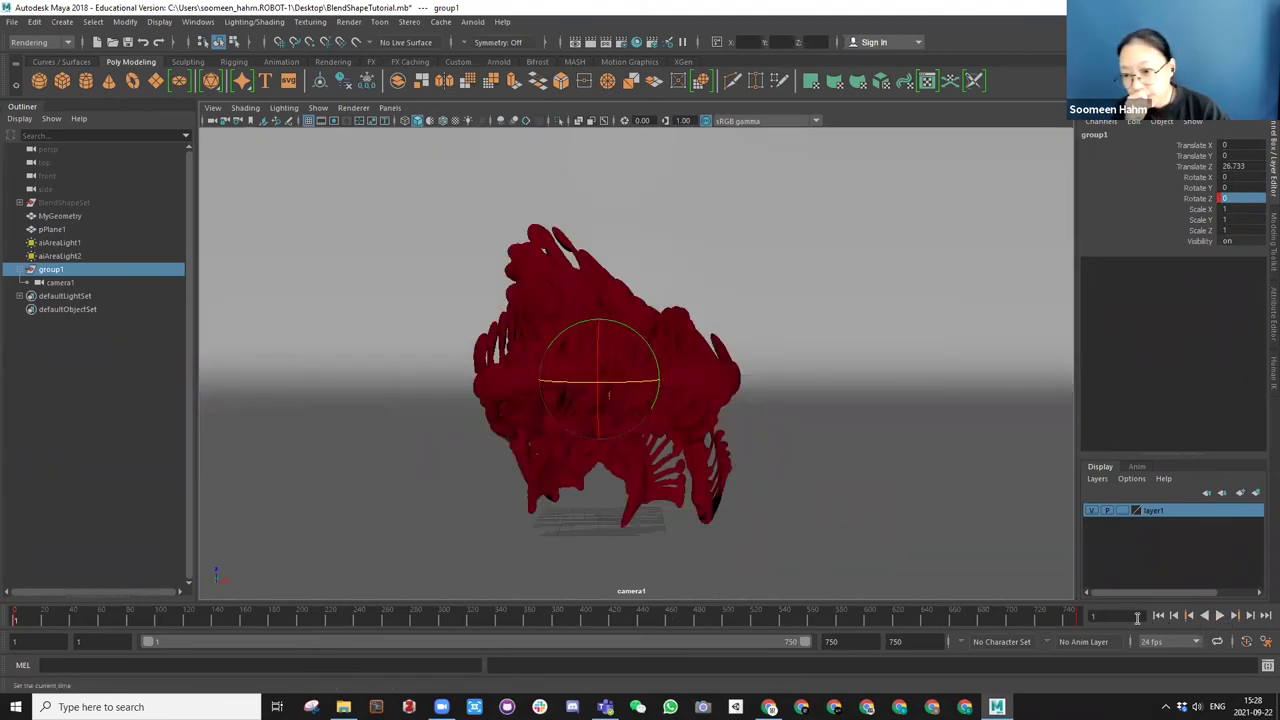
pyautogui.press('w')
pyautogui.click(16, 585)
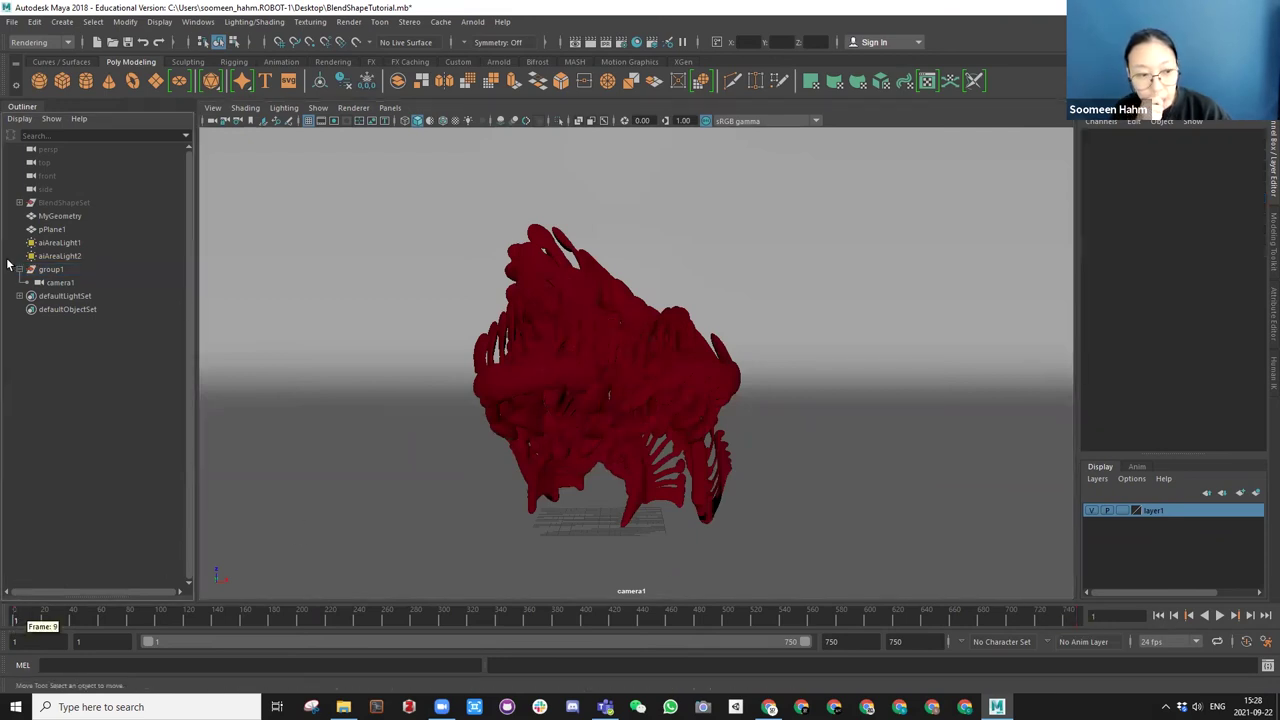
# Key group1's Rotate Z at -90 on frame 1.
pyautogui.click(55, 270)
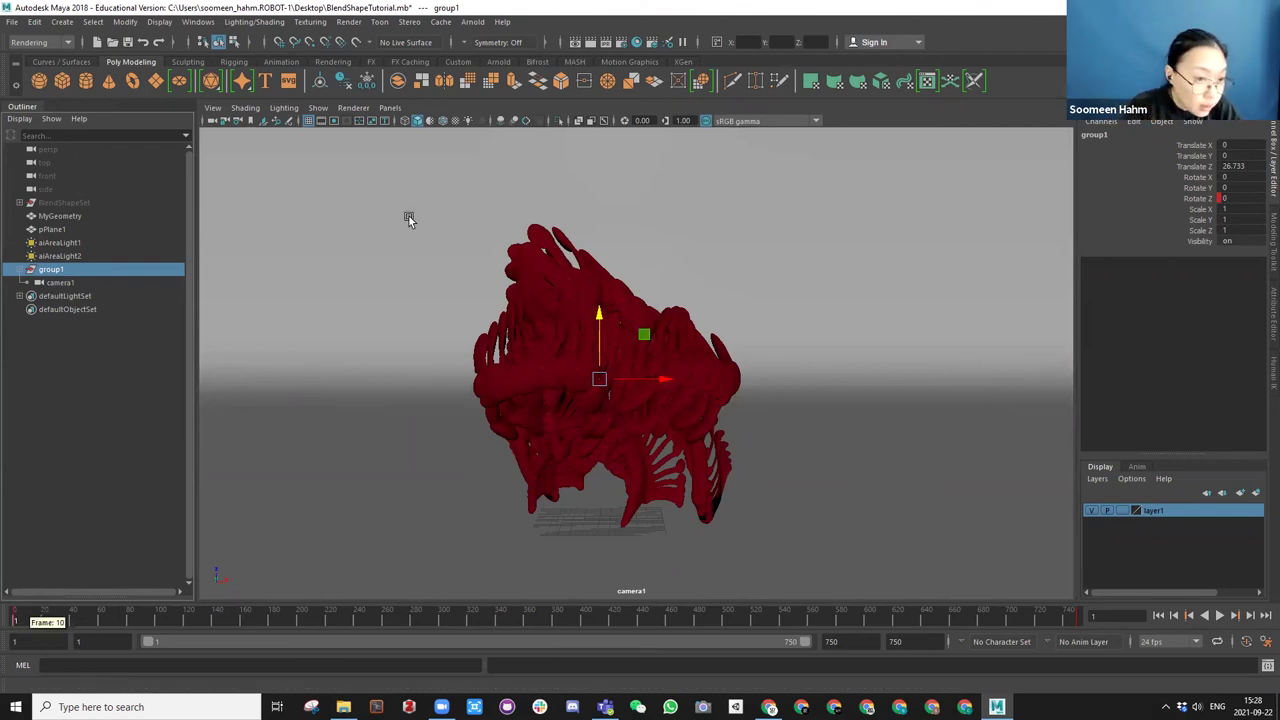
pyautogui.doubleClick(1224, 198)
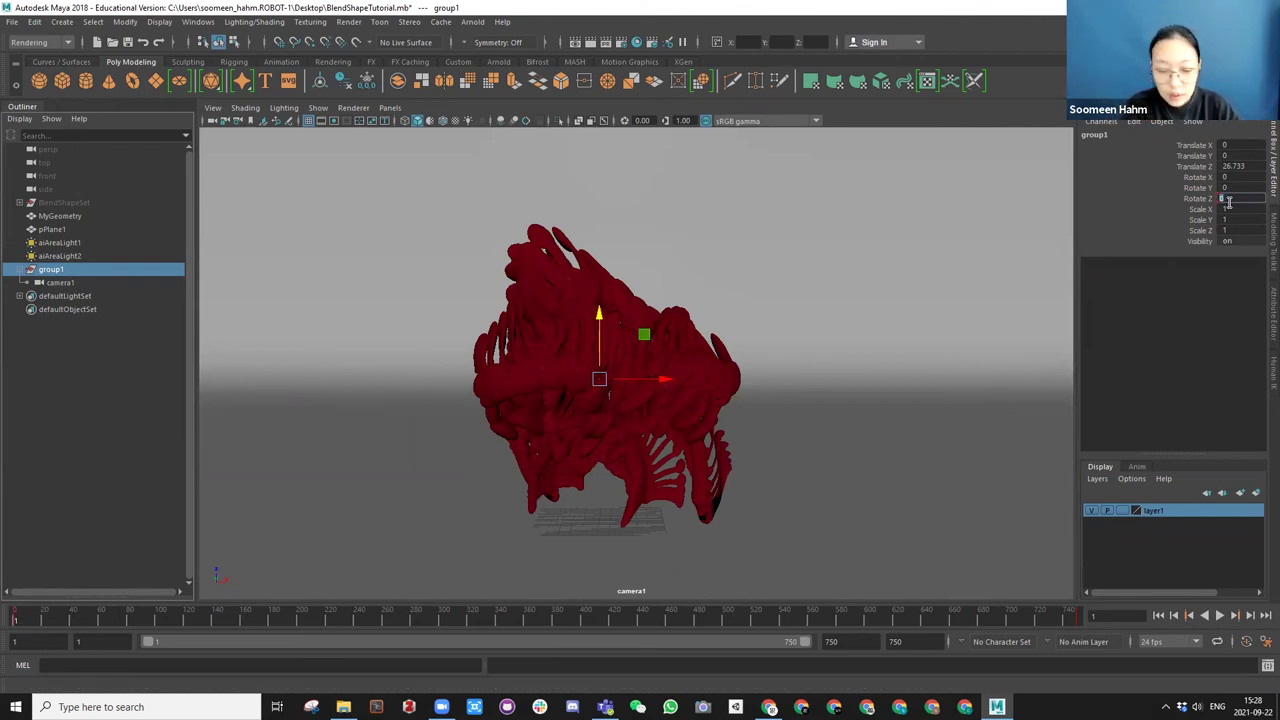
pyautogui.write('-90')
pyautogui.press('Return')
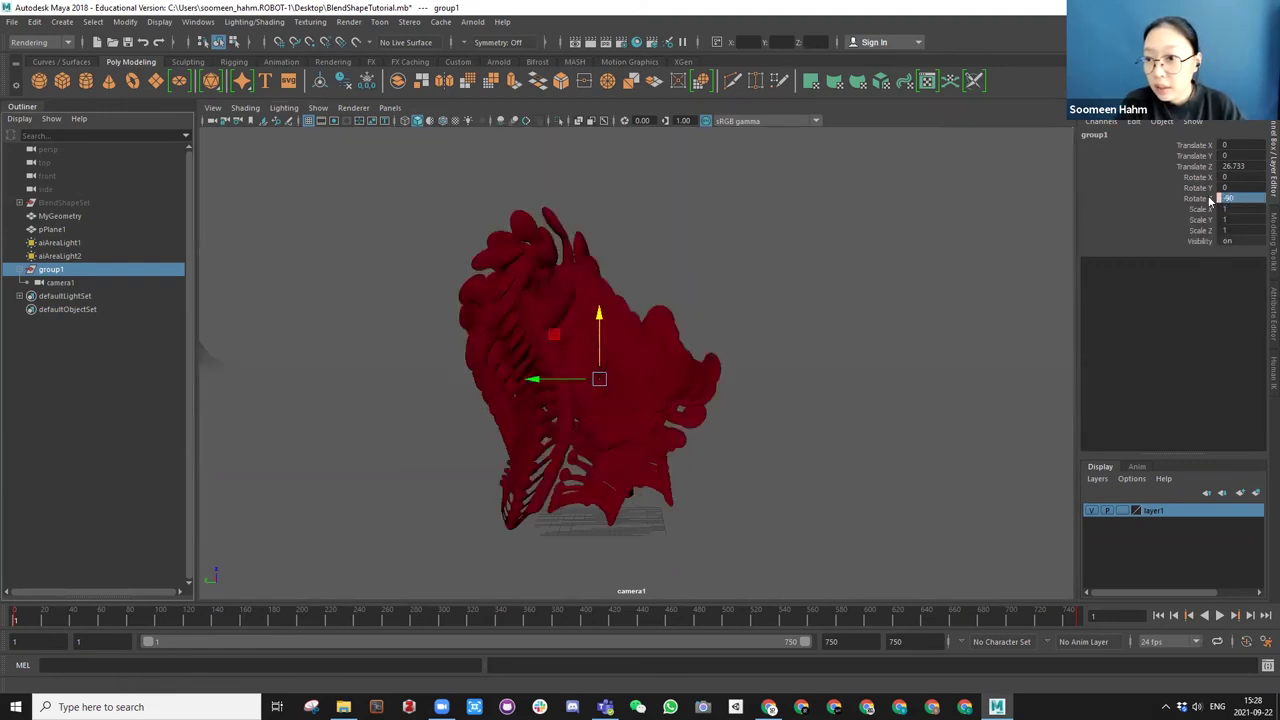
pyautogui.click(1204, 199)
pyautogui.rightClick(1205, 199)
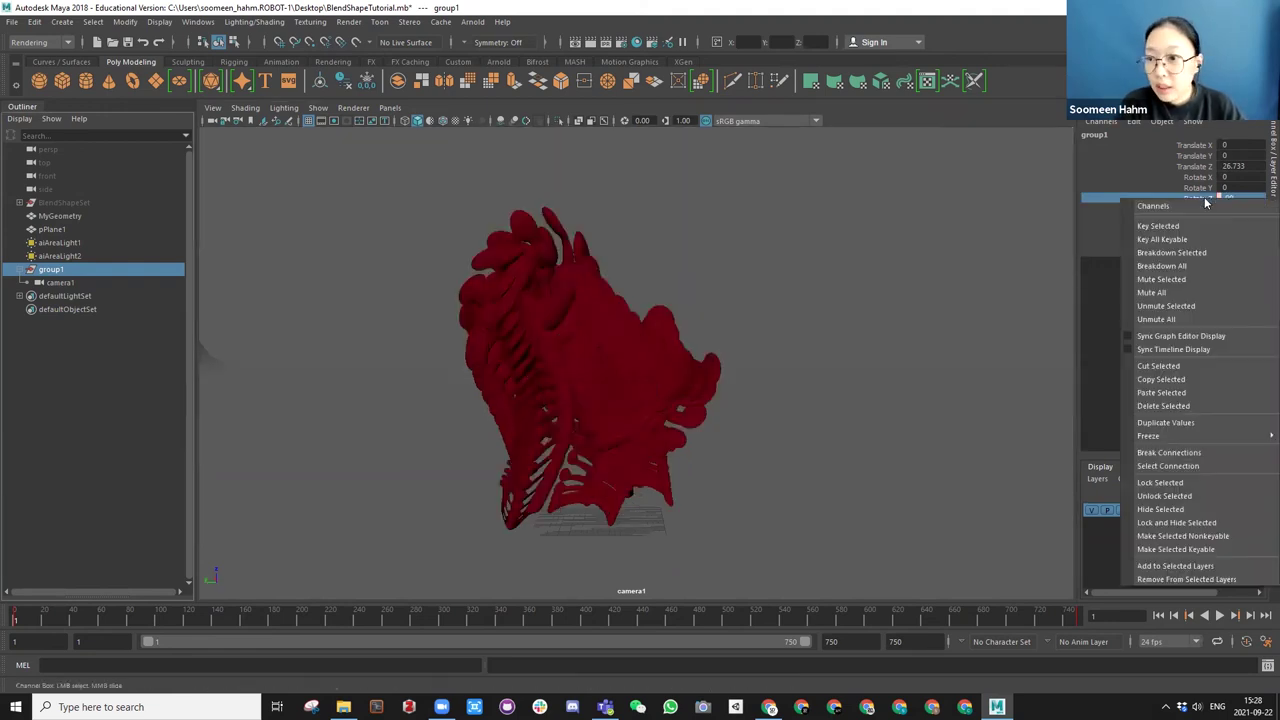
pyautogui.click(1160, 226)
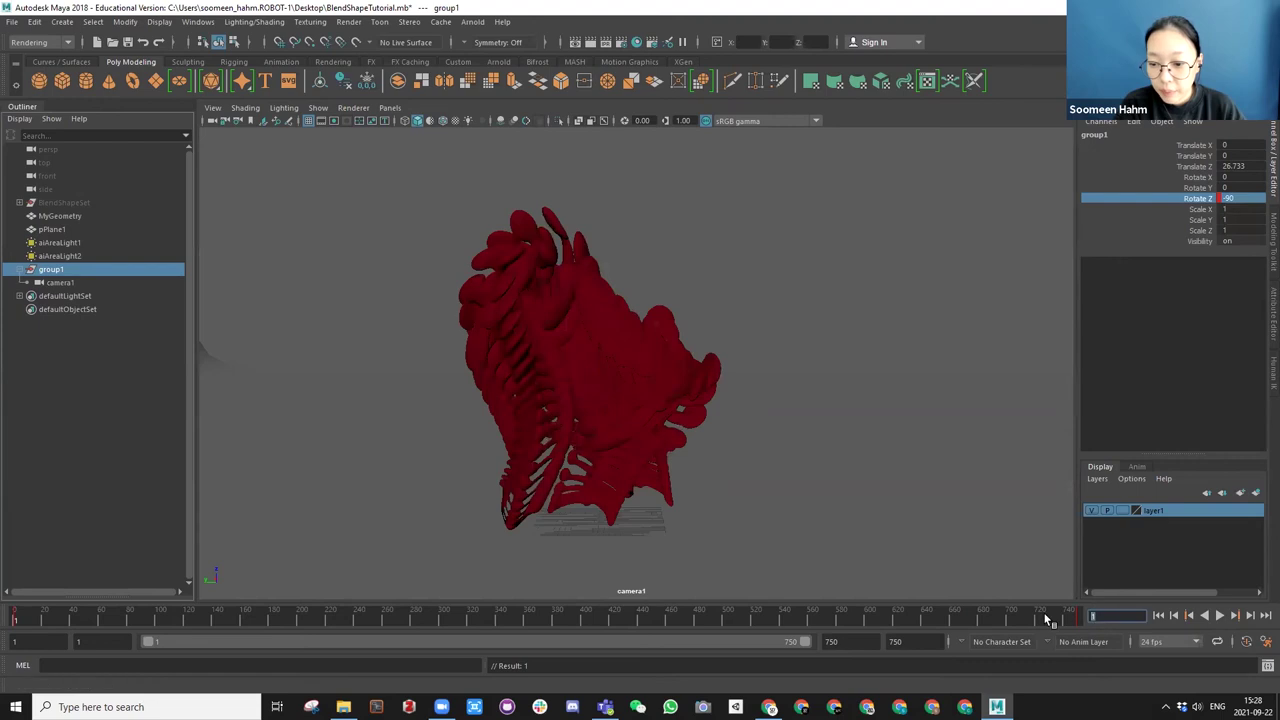
# Key group1's Rotate Z at 90 on frame 750.
pyautogui.click(1075, 617)
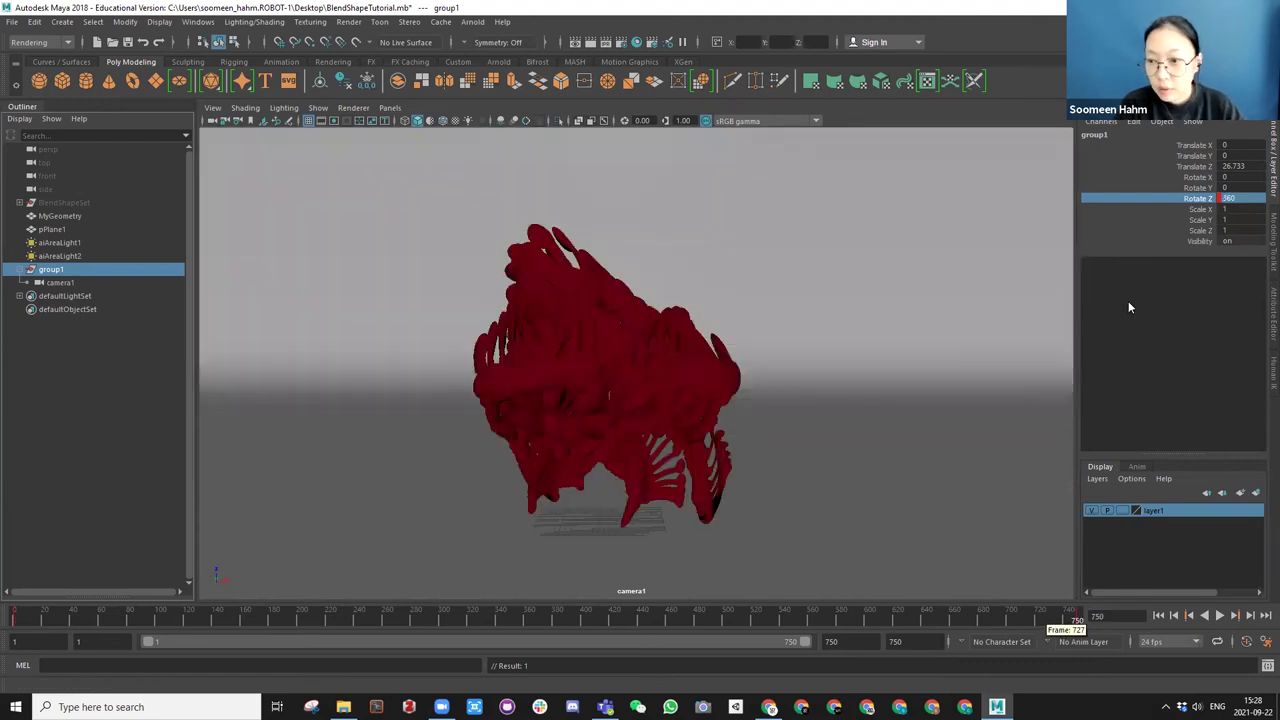
pyautogui.doubleClick(1228, 199)
pyautogui.write('360')
pyautogui.press('Return')
pyautogui.click(1205, 199)
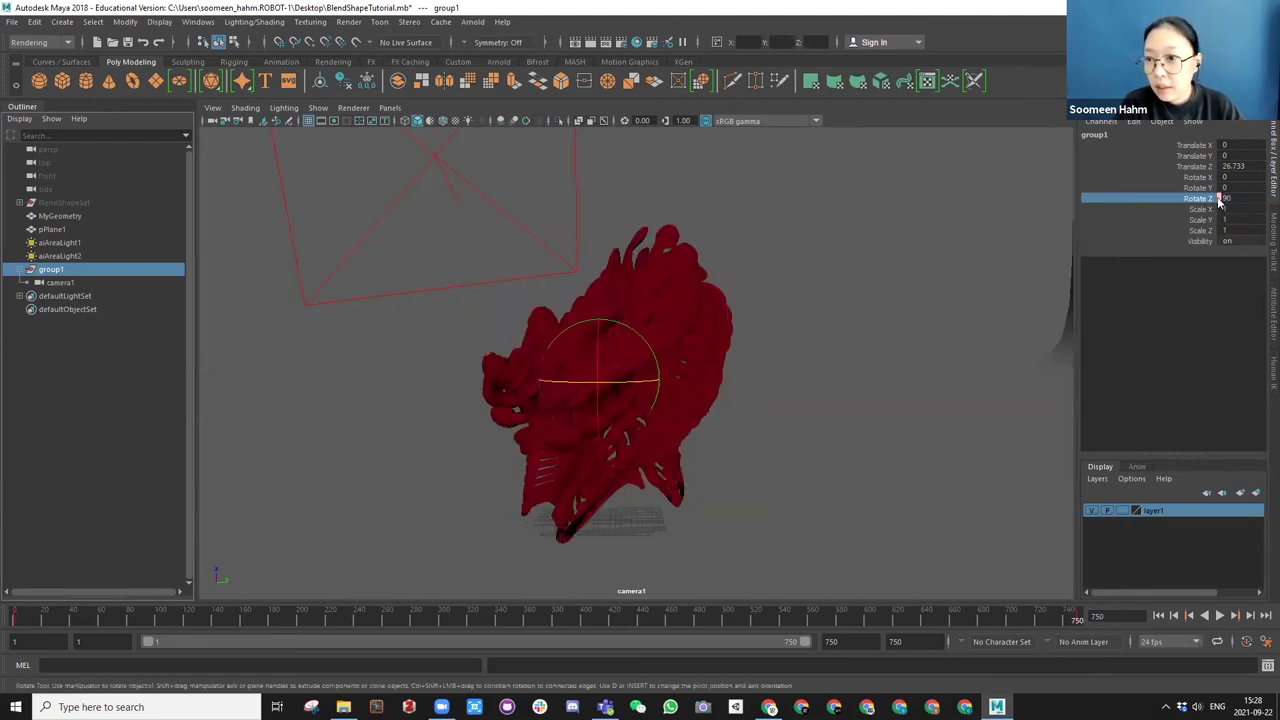
pyautogui.rightClick(1196, 201)
pyautogui.click(1160, 221)
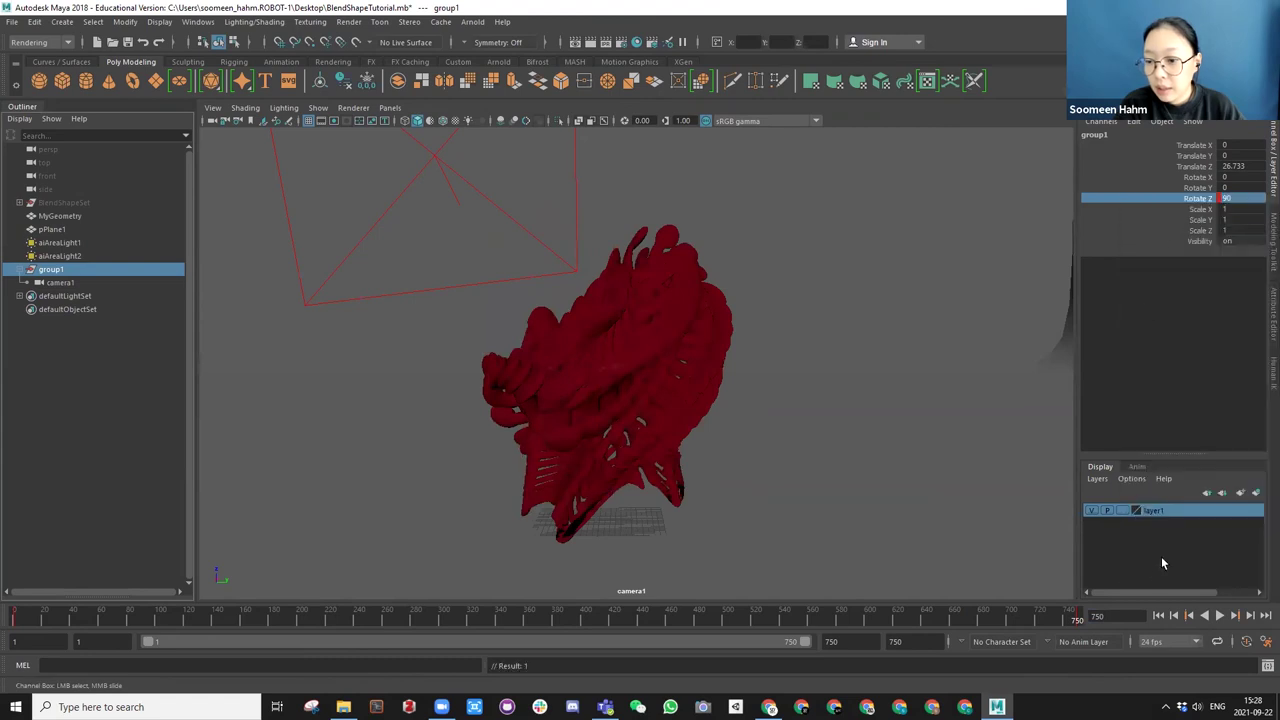
# Play the half orbit from the first frame to preview it, and return to the first frame.
pyautogui.click(1159, 616)
pyautogui.click(1221, 617)
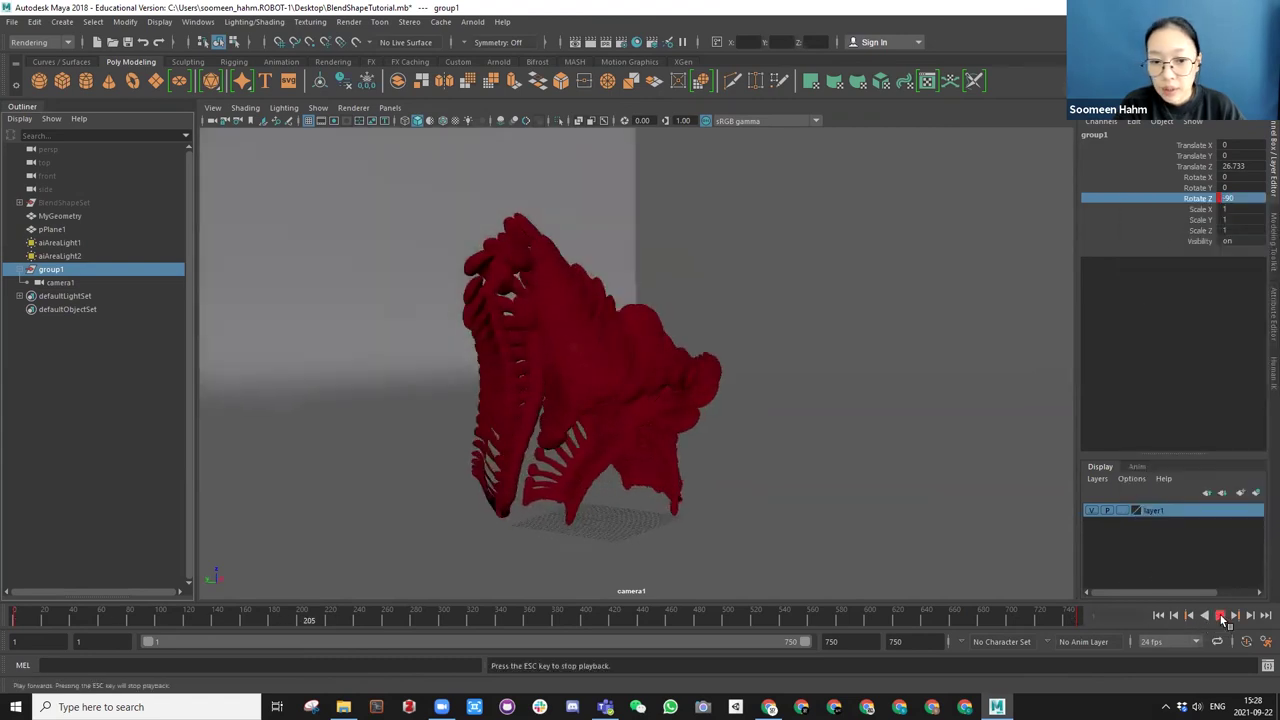
pyautogui.click(1158, 616)
# Narrow the start of the orbit by keying group1's Rotate Z at -30 on frame 1.
pyautogui.click(1233, 199)
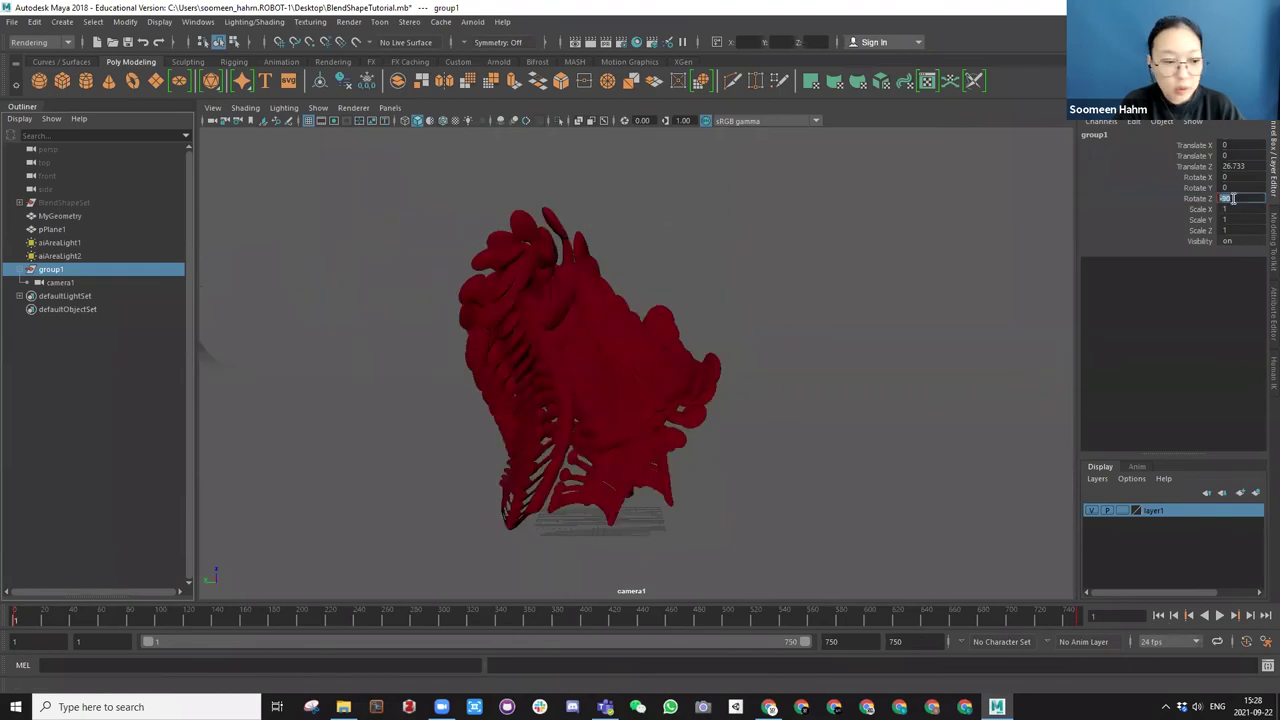
pyautogui.write('-30')
pyautogui.press('Return')
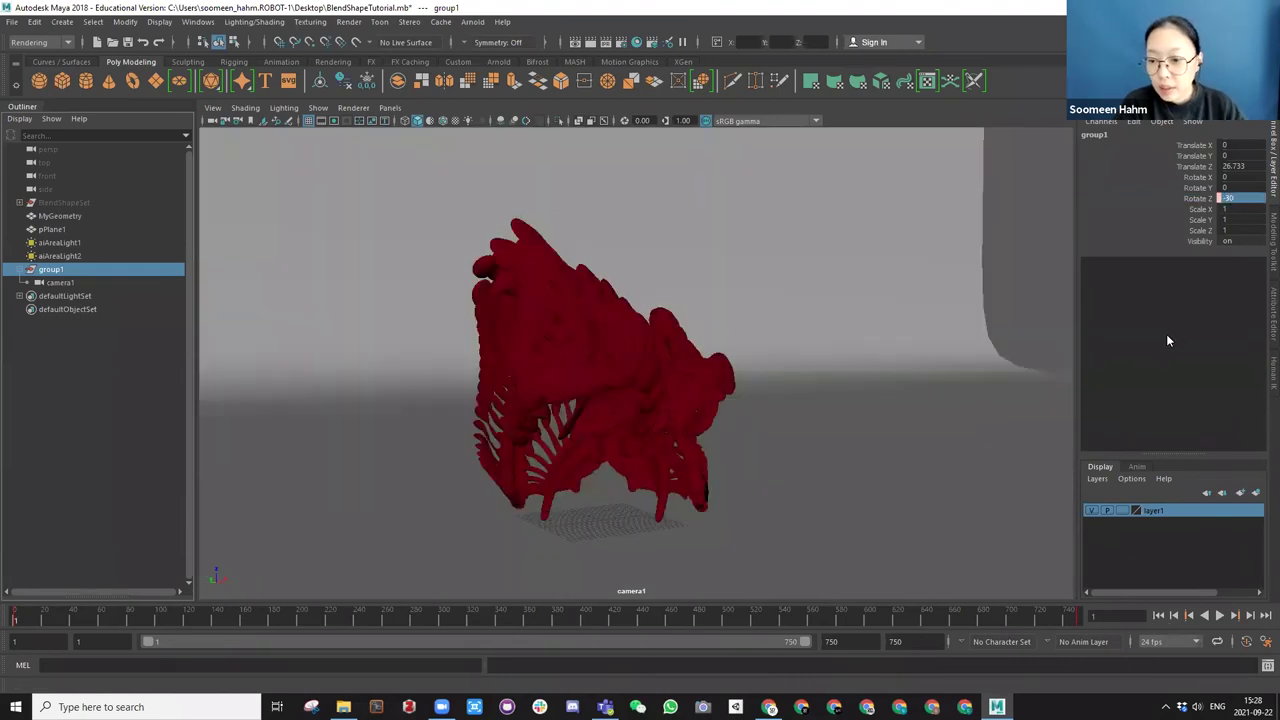
pyautogui.click(1204, 205)
pyautogui.rightClick(1204, 203)
pyautogui.click(1160, 229)
# Go to frame 750 and key group1's Rotate Z at 30 there.
pyautogui.click(1105, 616)
pyautogui.write('750')
pyautogui.press('Return')
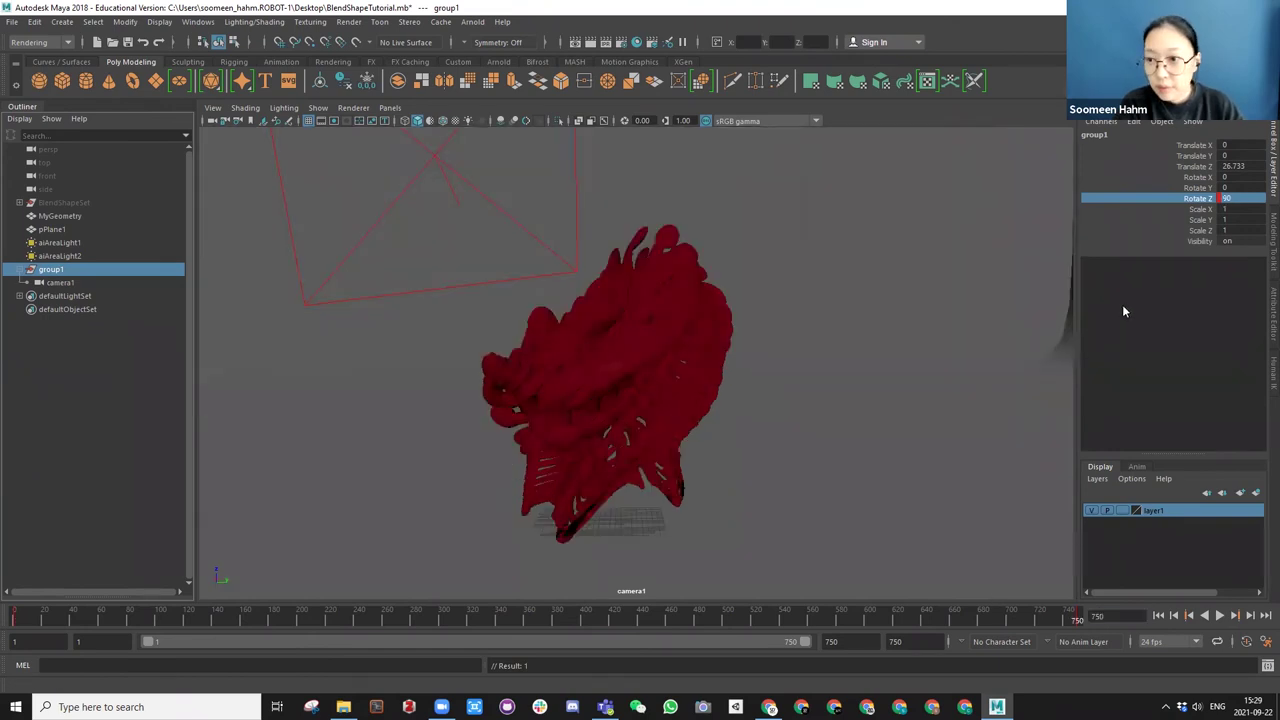
pyautogui.doubleClick(1236, 199)
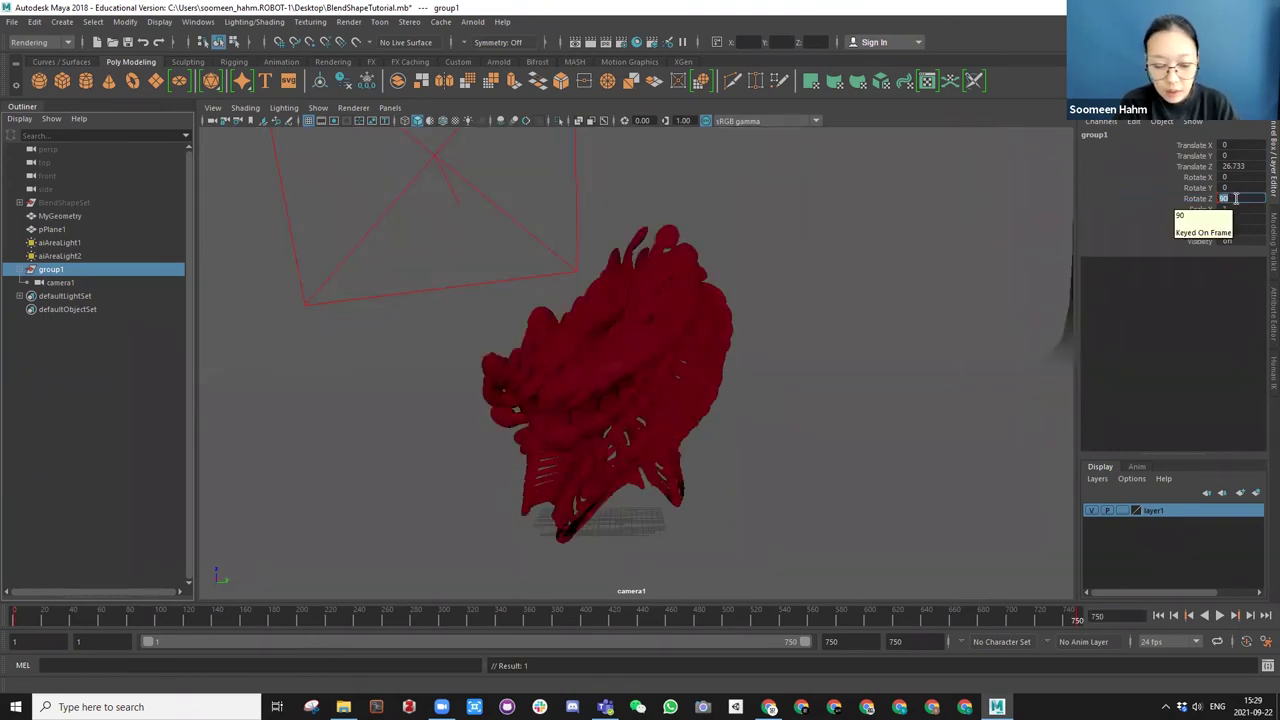
pyautogui.press('Return')
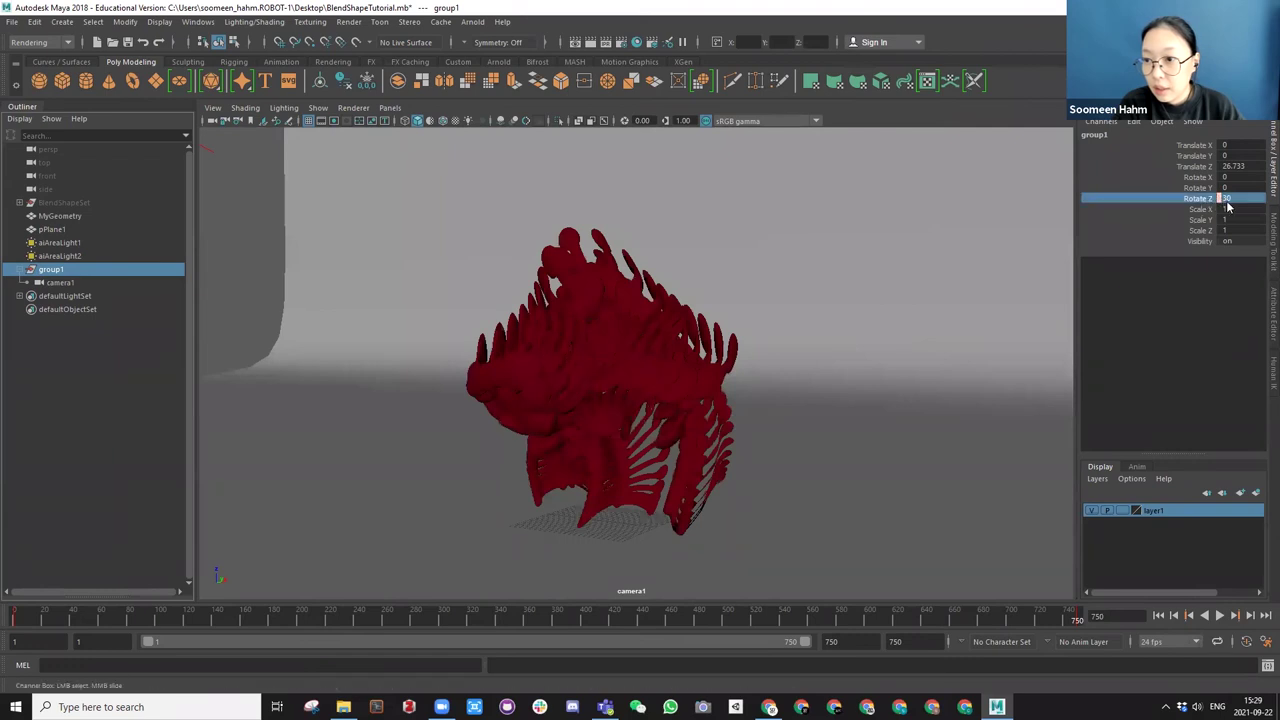
pyautogui.rightClick(1206, 200)
pyautogui.click(1206, 226)
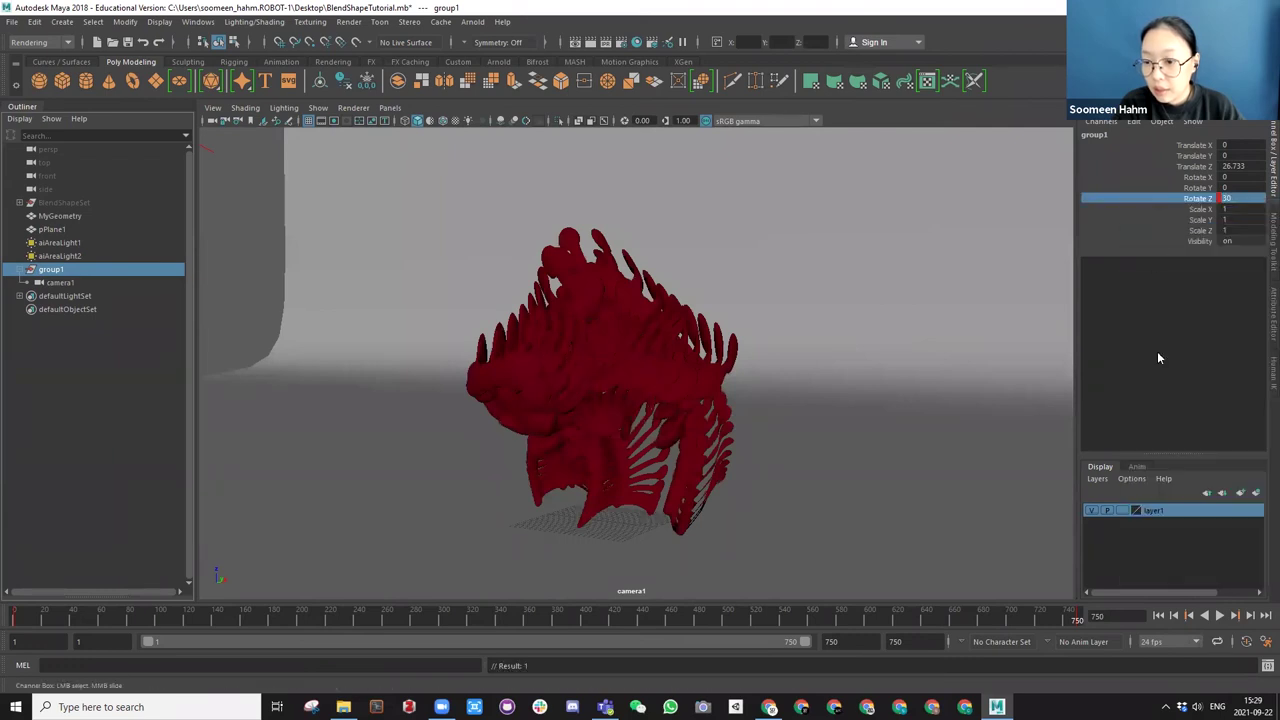
# Play the narrowed camera swing from the first frame to check it, and stop the playback.
pyautogui.click(1160, 616)
pyautogui.click(1220, 616)
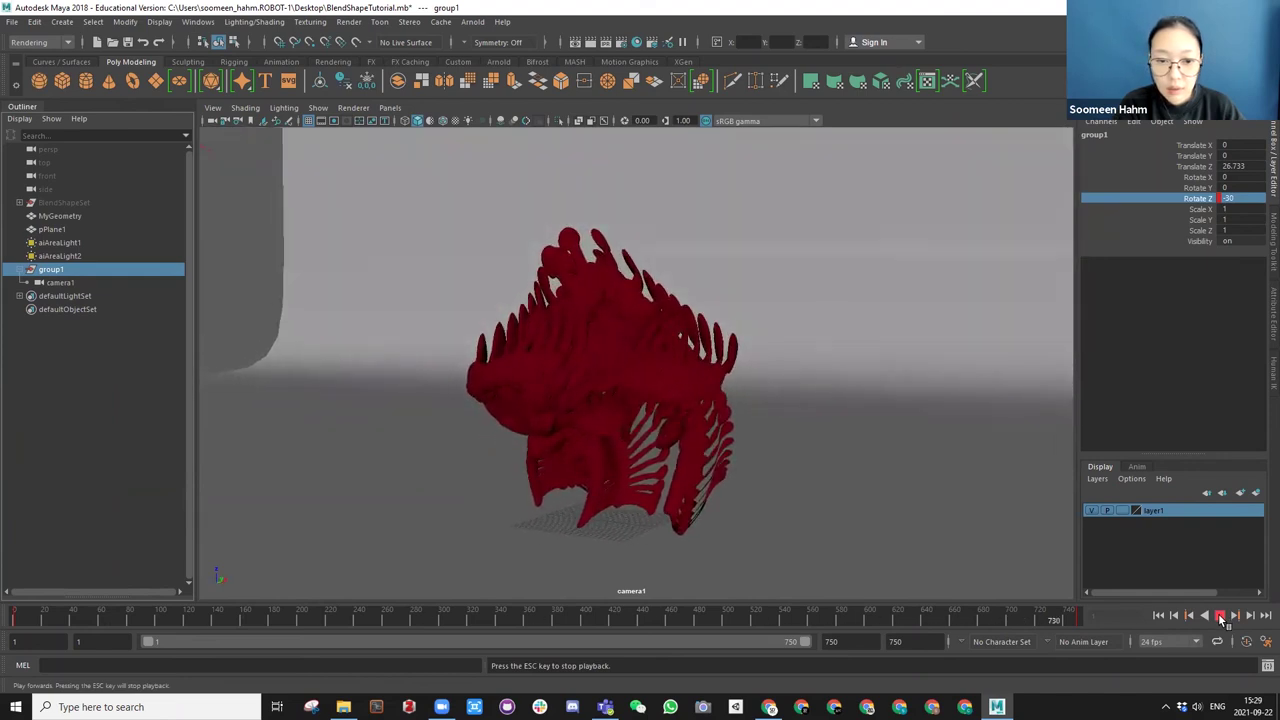
pyautogui.click(1220, 616)
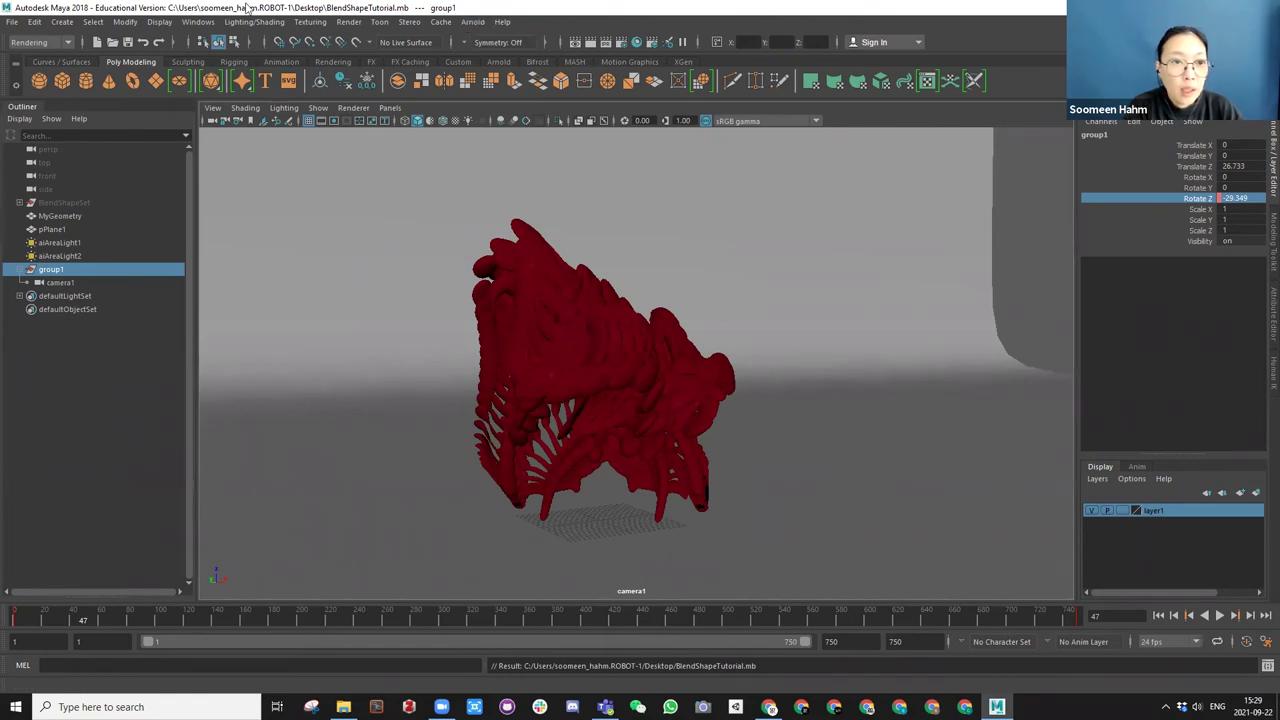
# Open the render settings and set the output file name prefix to RedChair.
pyautogui.click(346, 28)
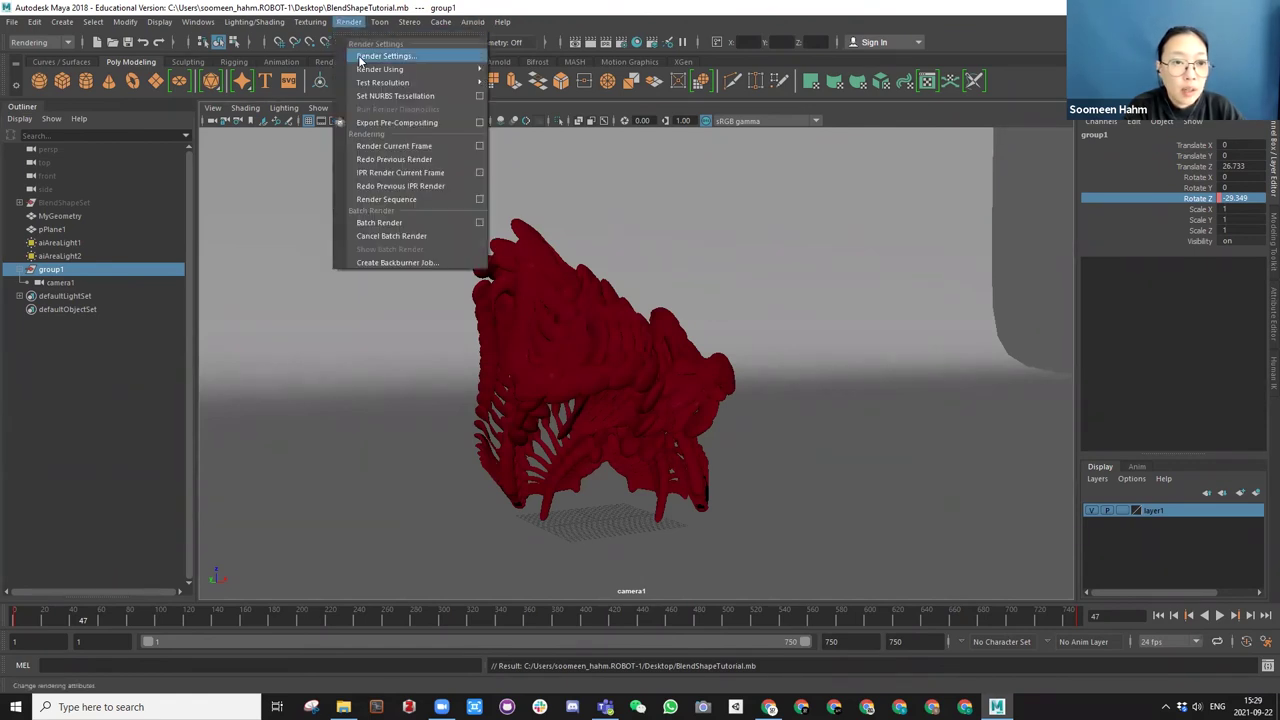
pyautogui.click(385, 56)
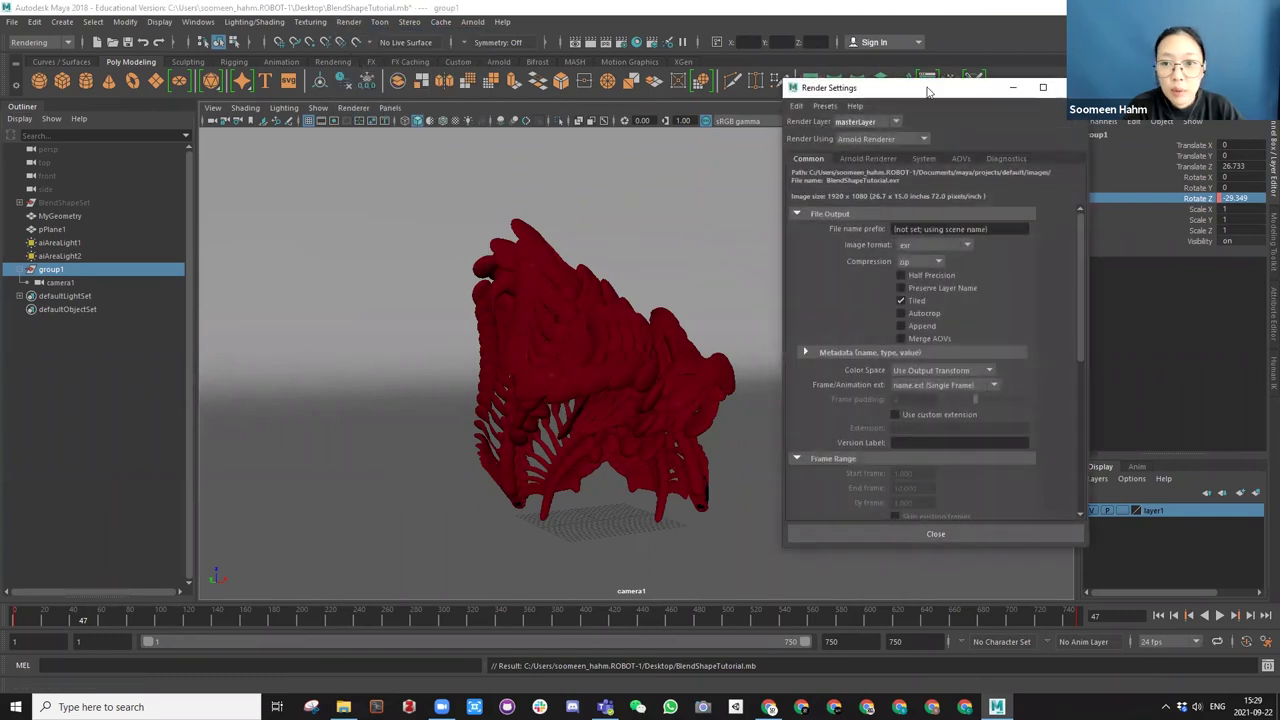
pyautogui.moveTo(923, 92); pyautogui.dragTo(238, 99)
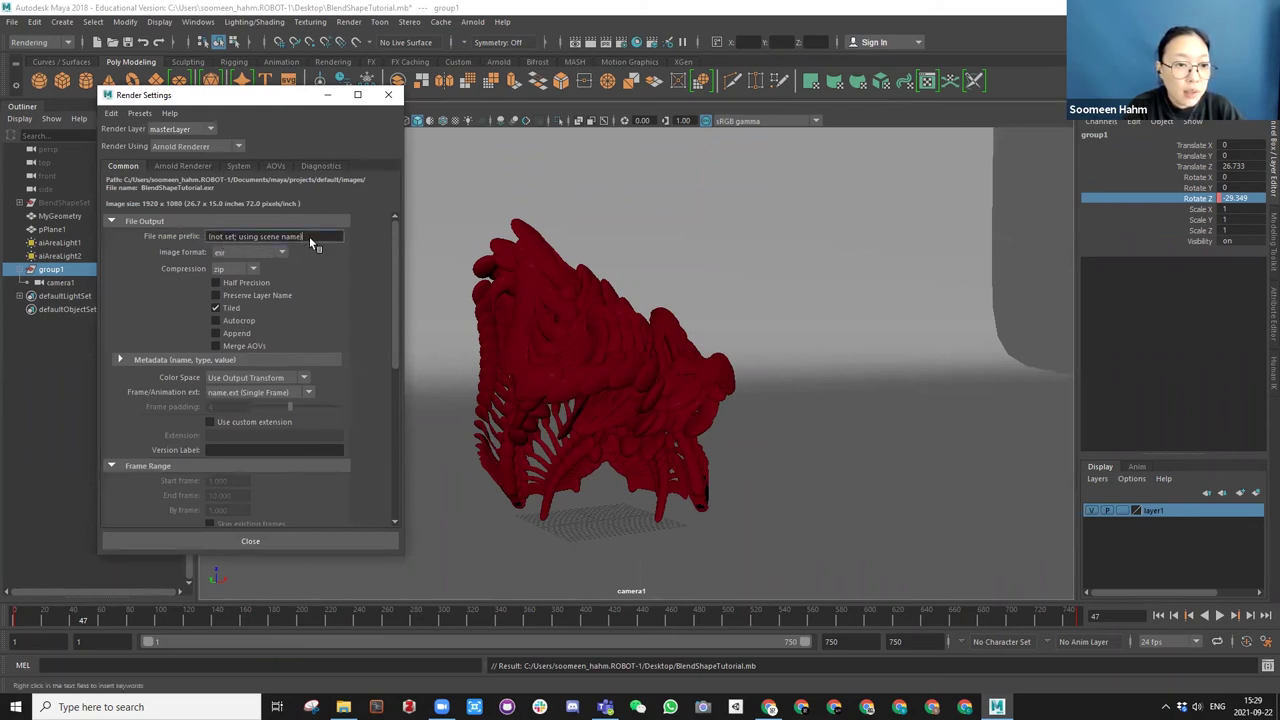
pyautogui.tripleClick(254, 237)
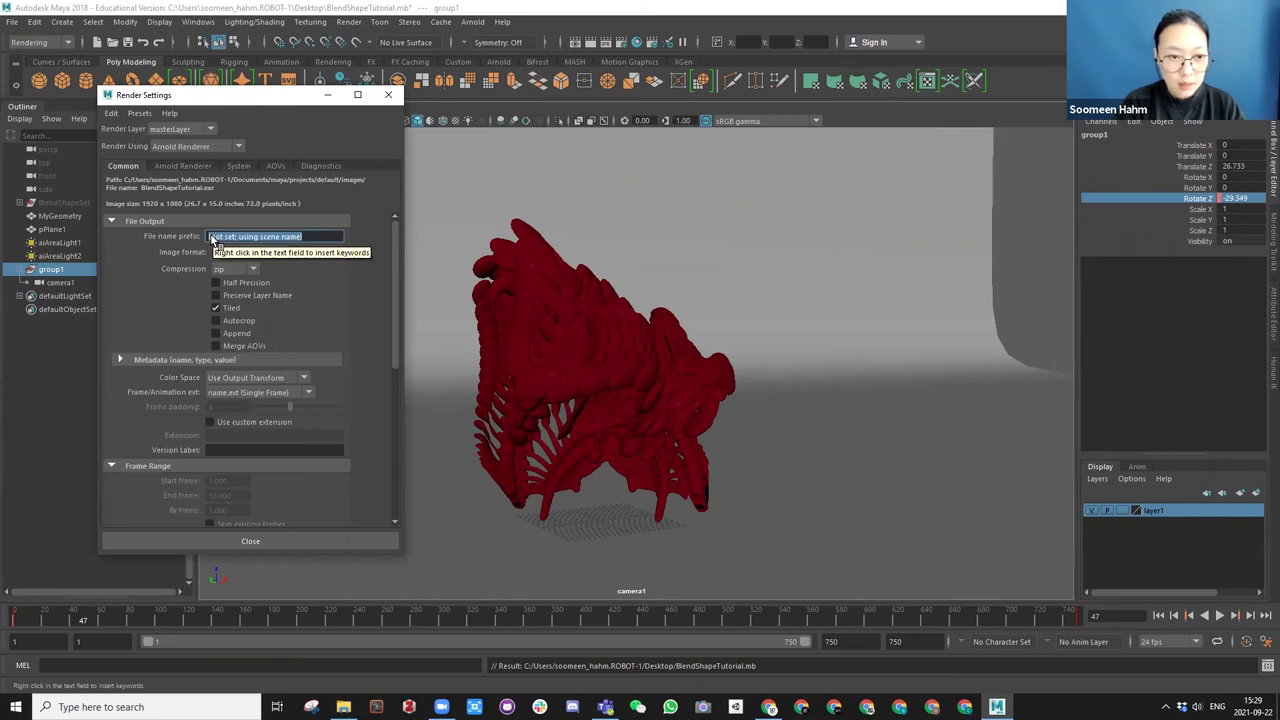
pyautogui.write('red')
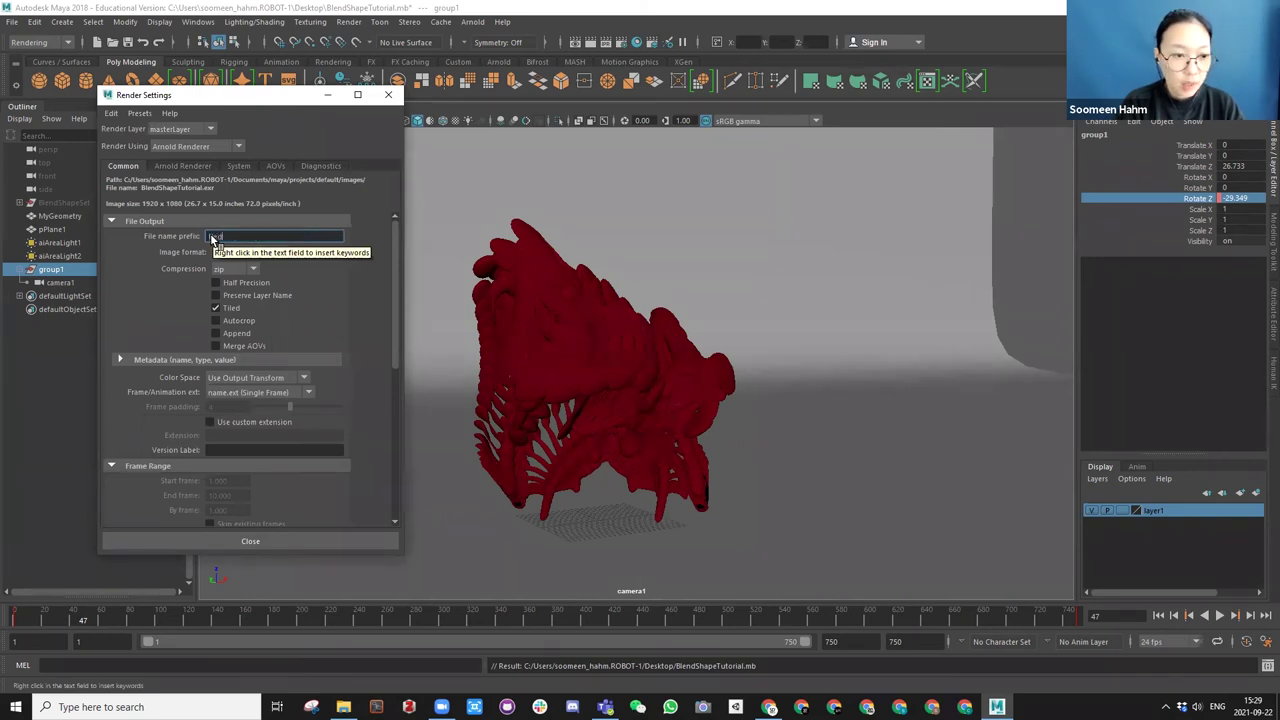
pyautogui.write('Chair')
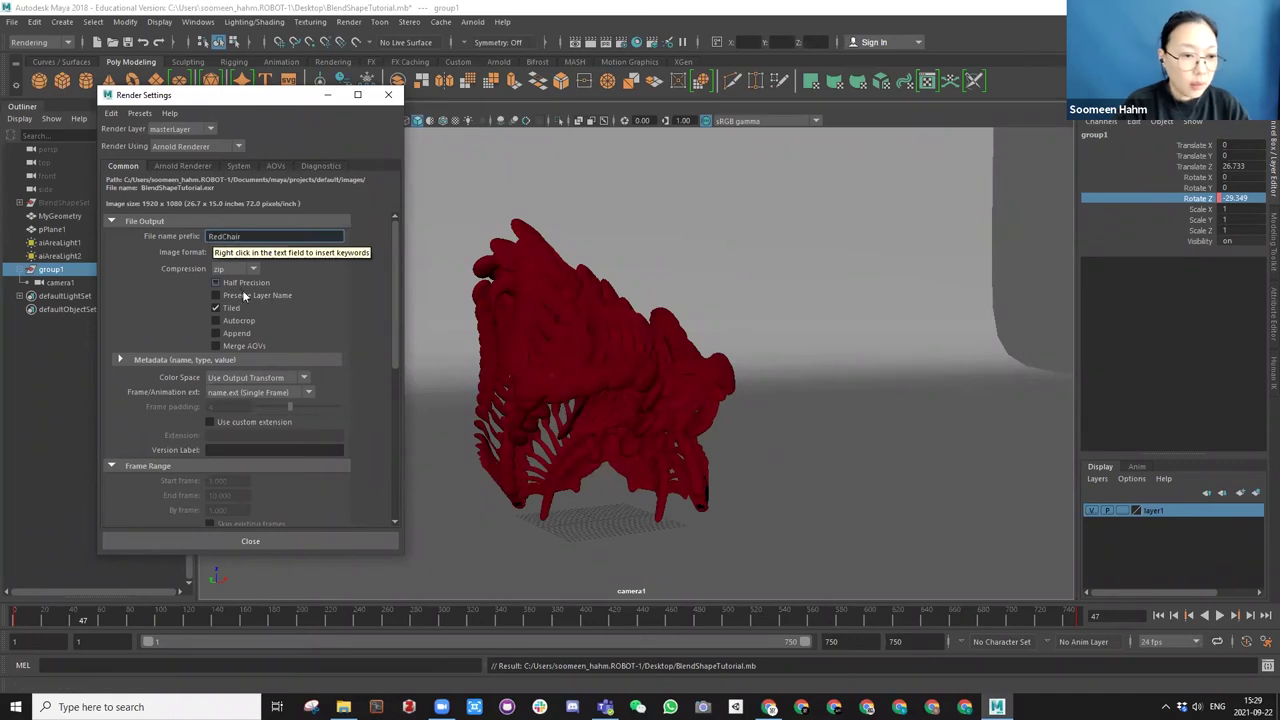
# Set the render output's image format to png.
pyautogui.click(258, 254)
pyautogui.click(222, 256)
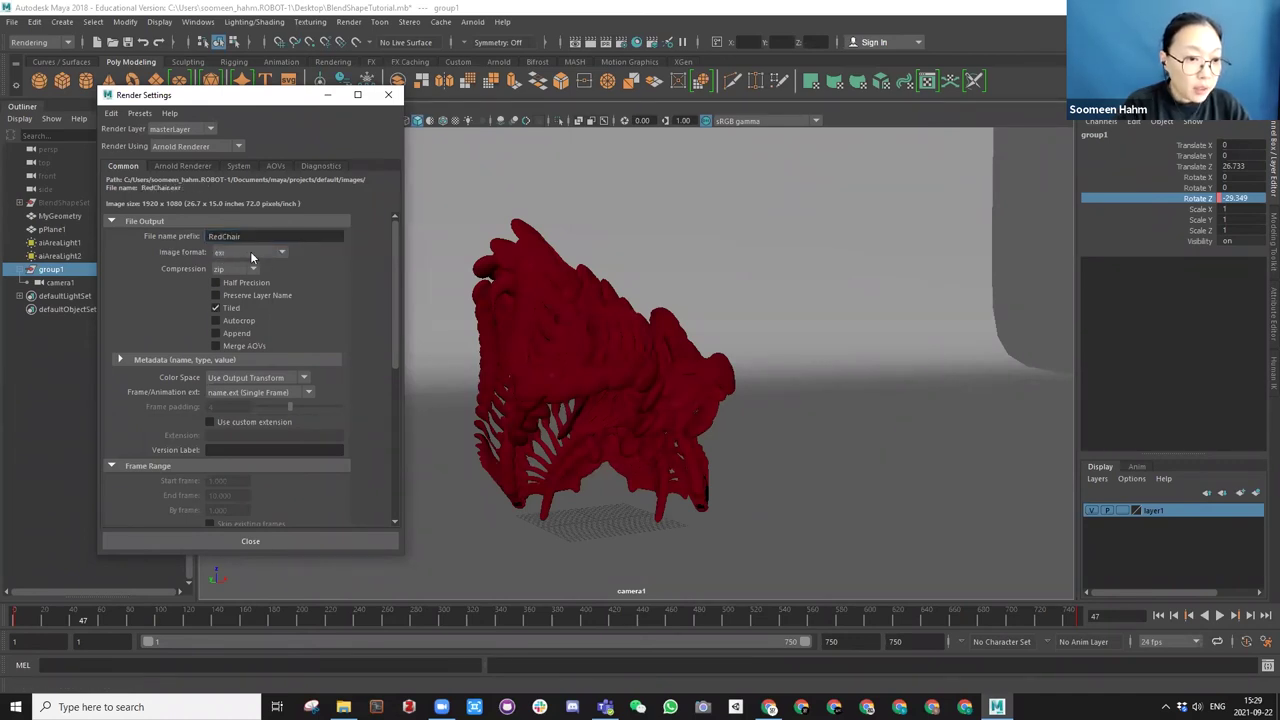
pyautogui.click(251, 255)
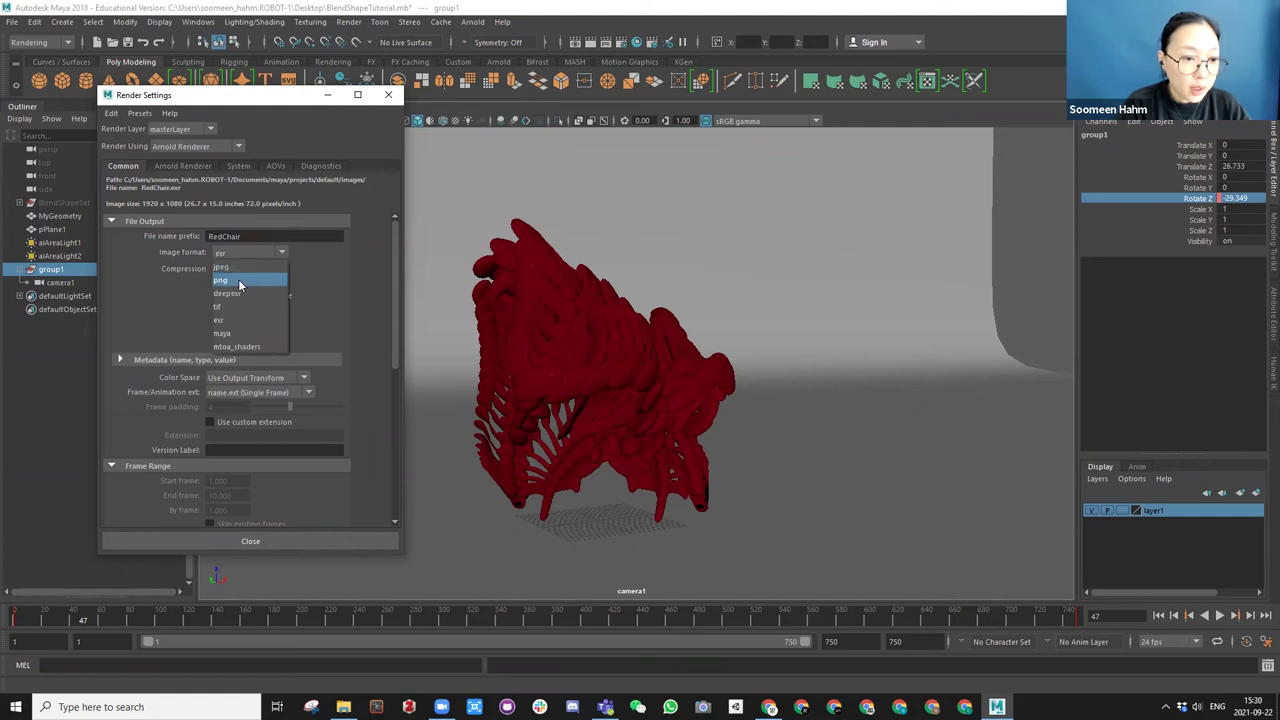
pyautogui.click(240, 283)
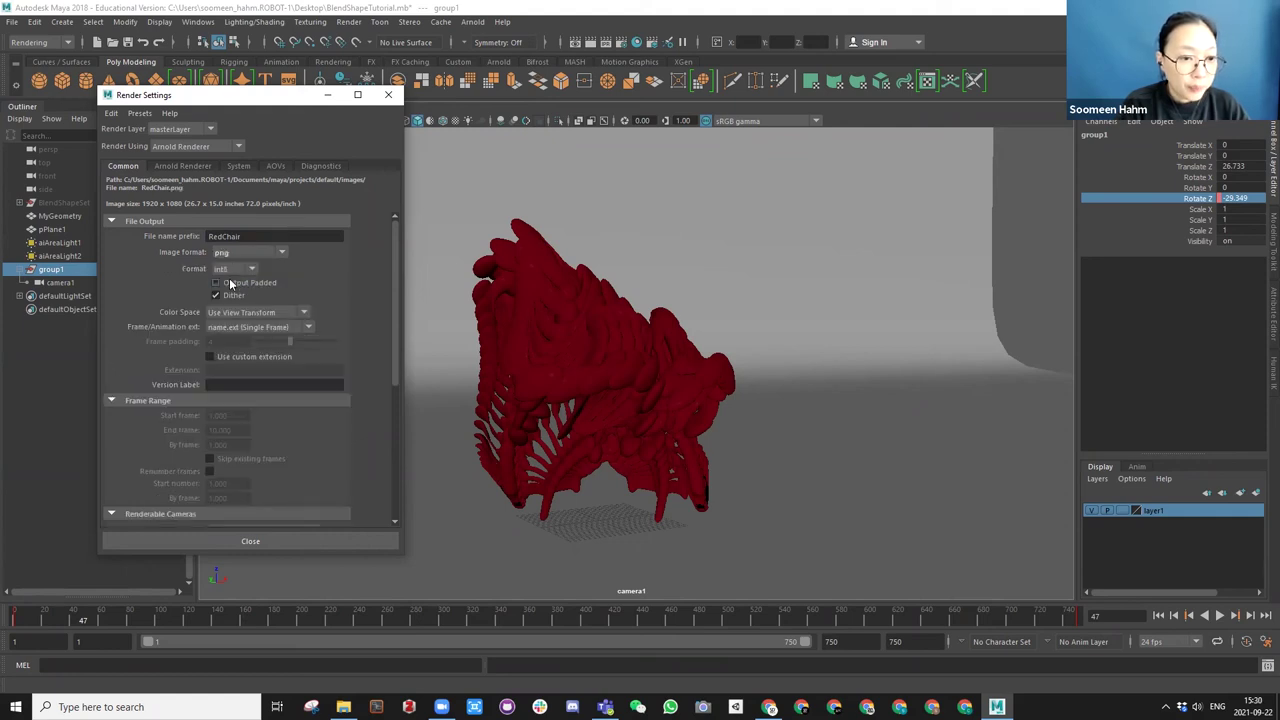
# Set camera1 as the renderable camera and review the remaining common render settings.
pyautogui.scroll(-3, 354, 286)
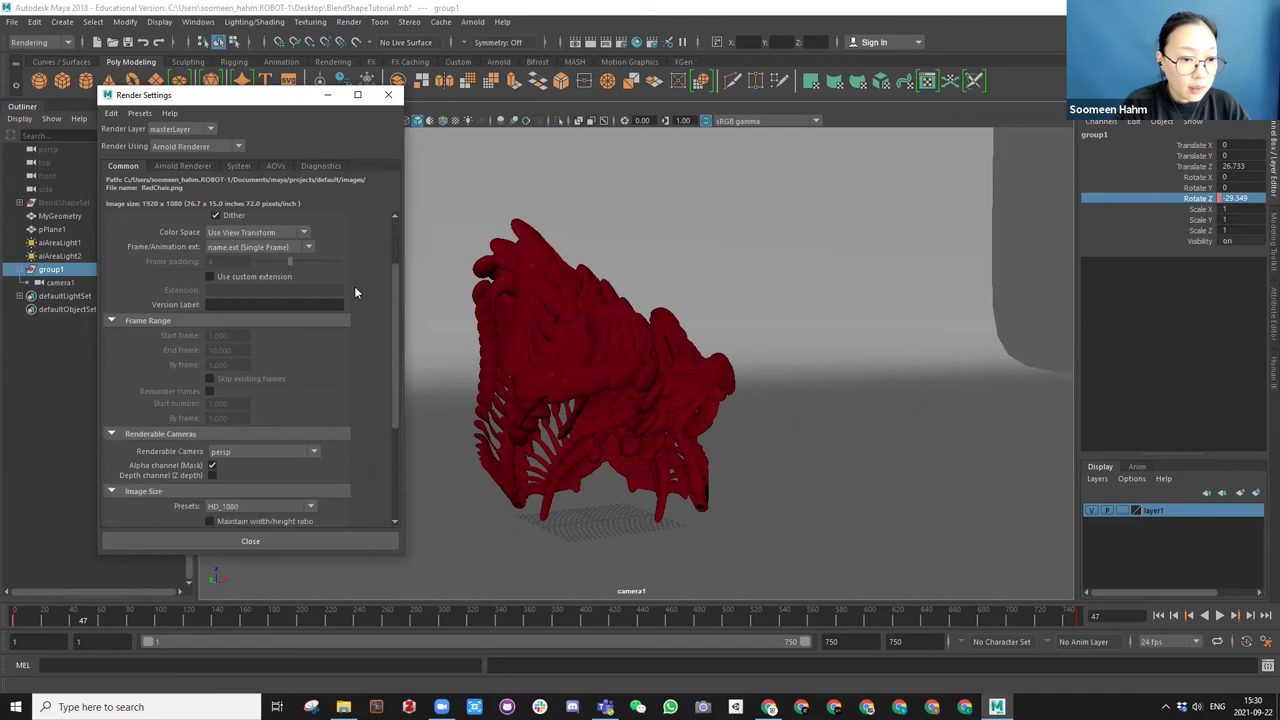
pyautogui.scroll(-3, 354, 286)
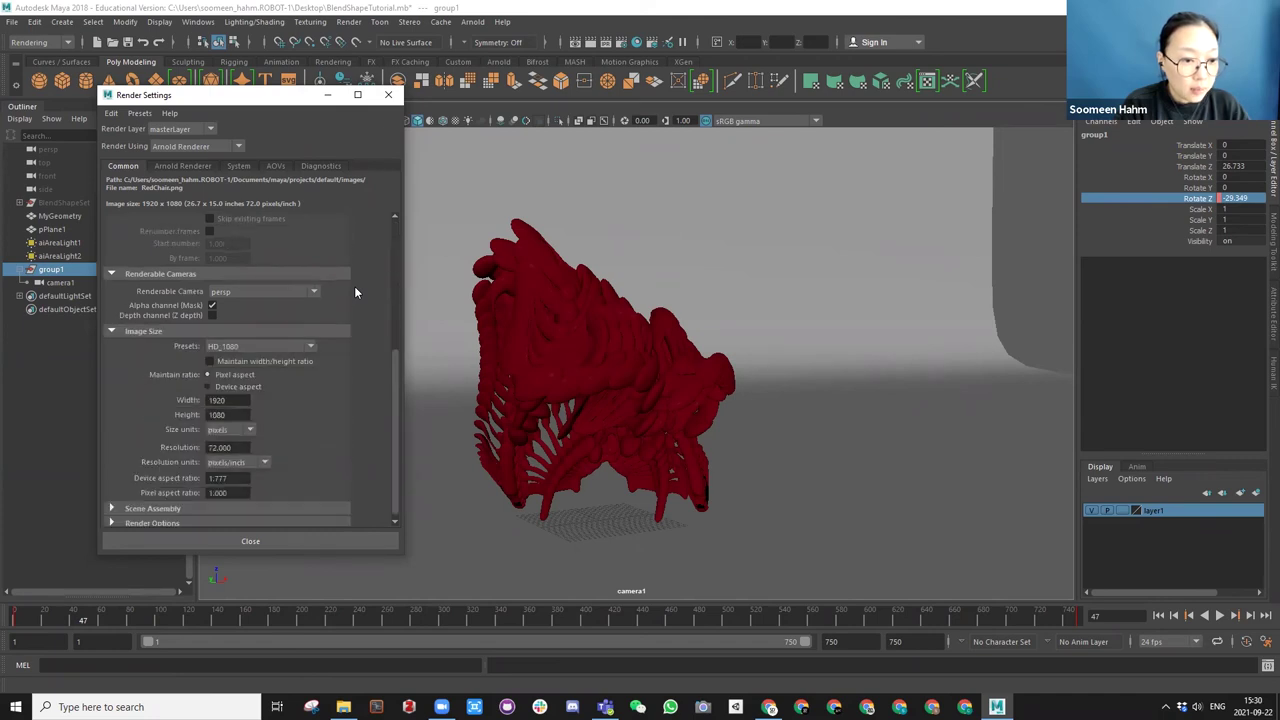
pyautogui.click(256, 293)
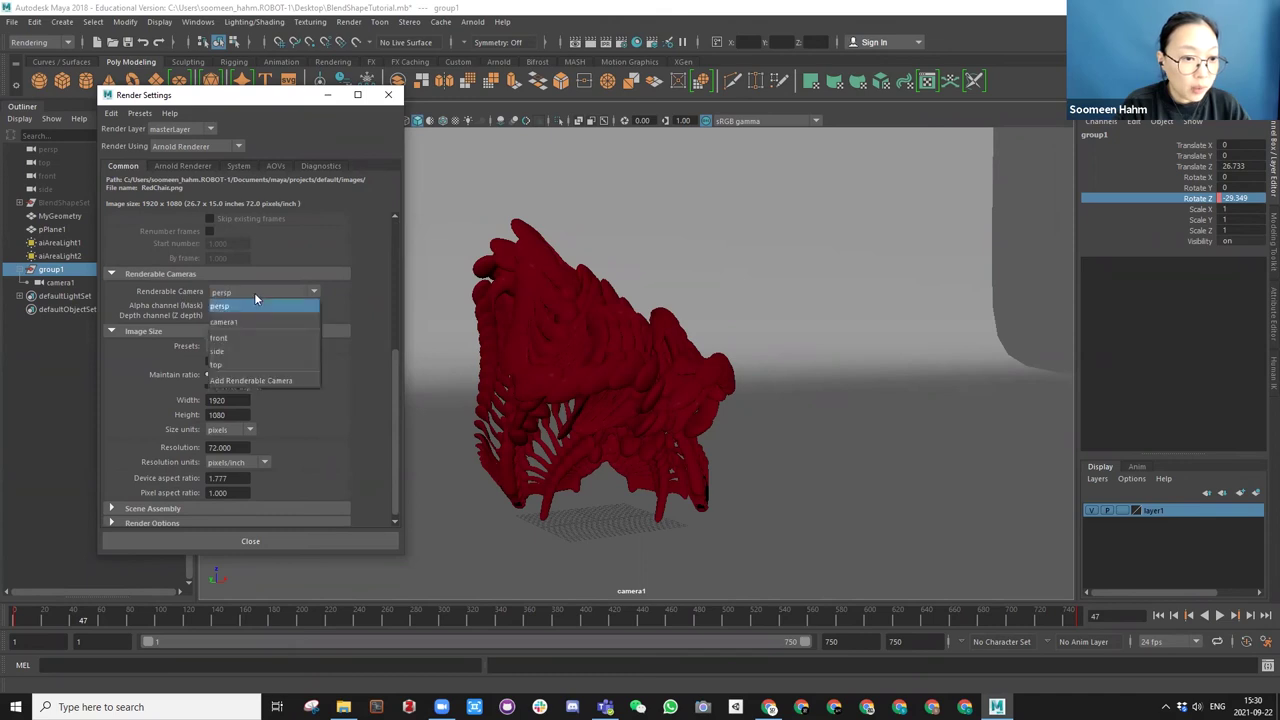
pyautogui.click(228, 323)
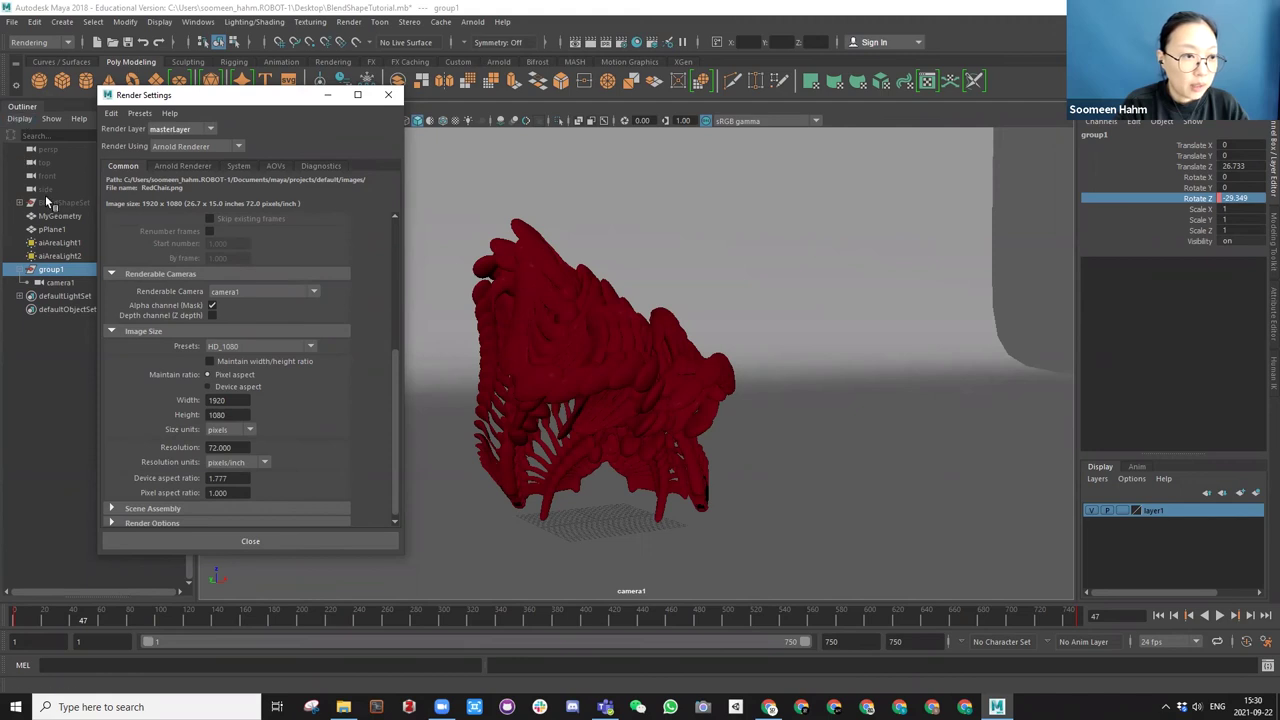
pyautogui.scroll(3, 374, 316)
pyautogui.scroll(-3, 375, 323)
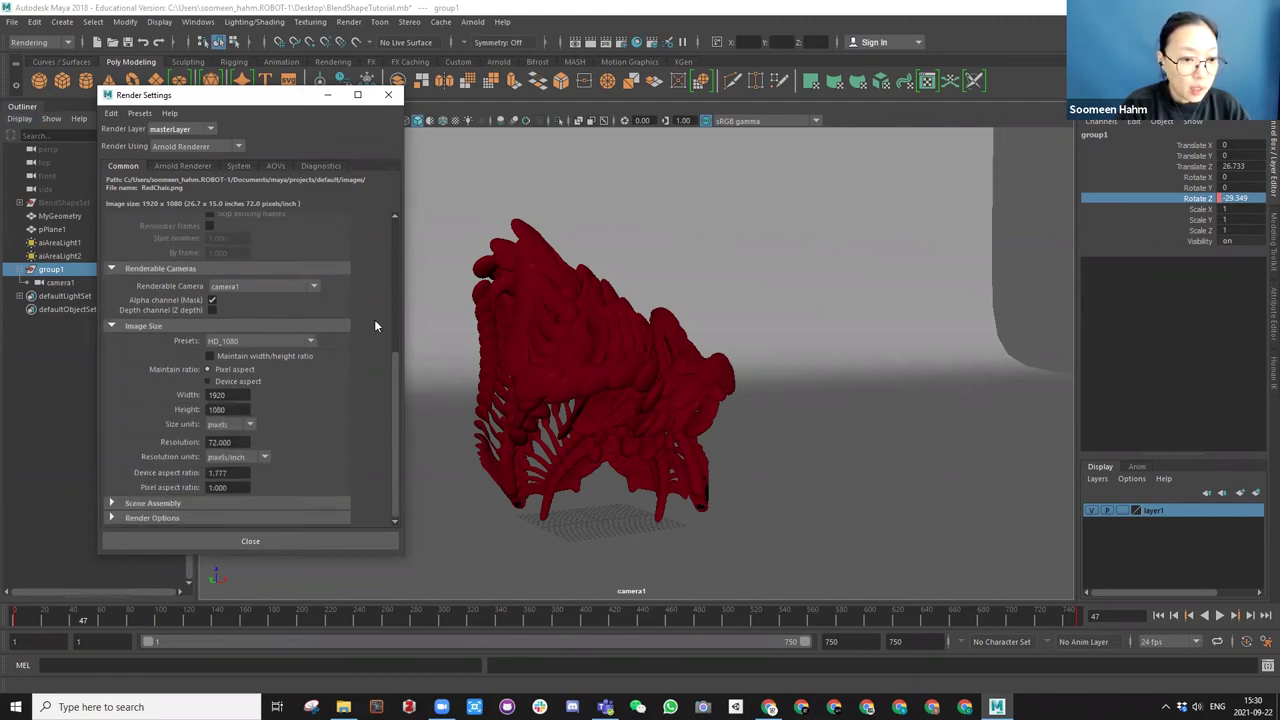
pyautogui.scroll(6, 374, 319)
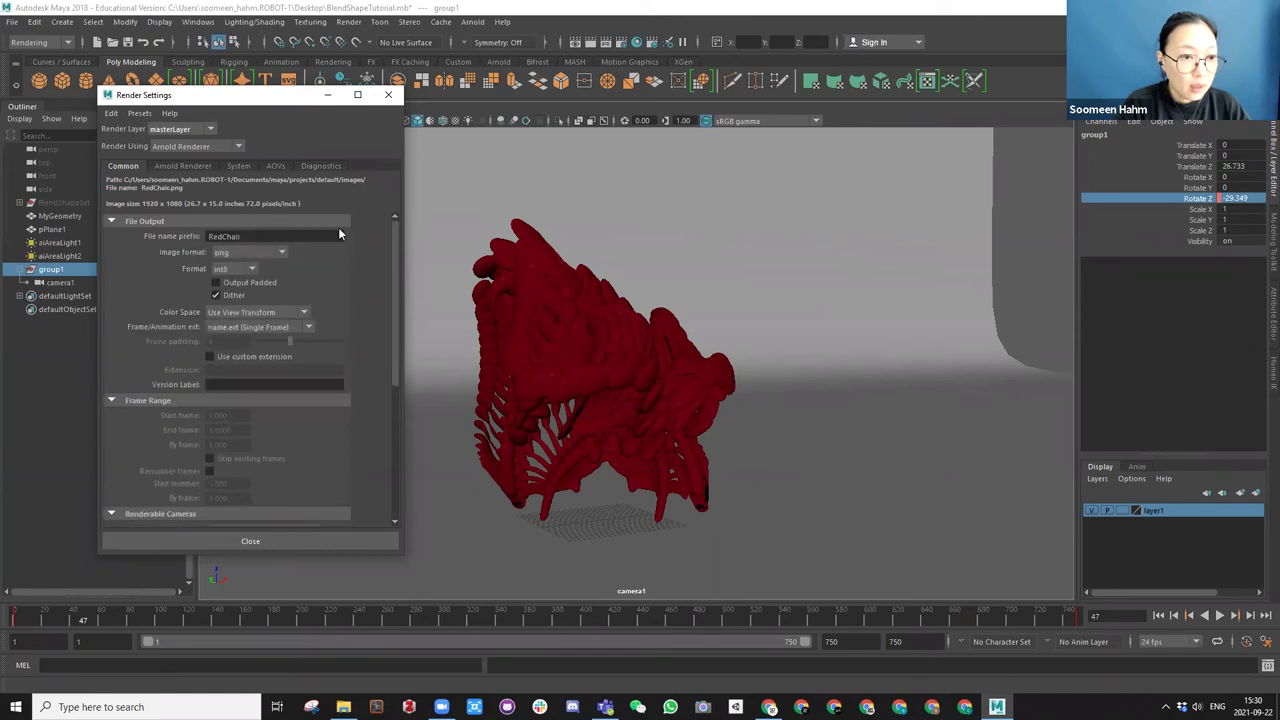
# Switch Arnold's render device to GPU (BETA) in the system render settings.
pyautogui.click(181, 165)
pyautogui.click(238, 165)
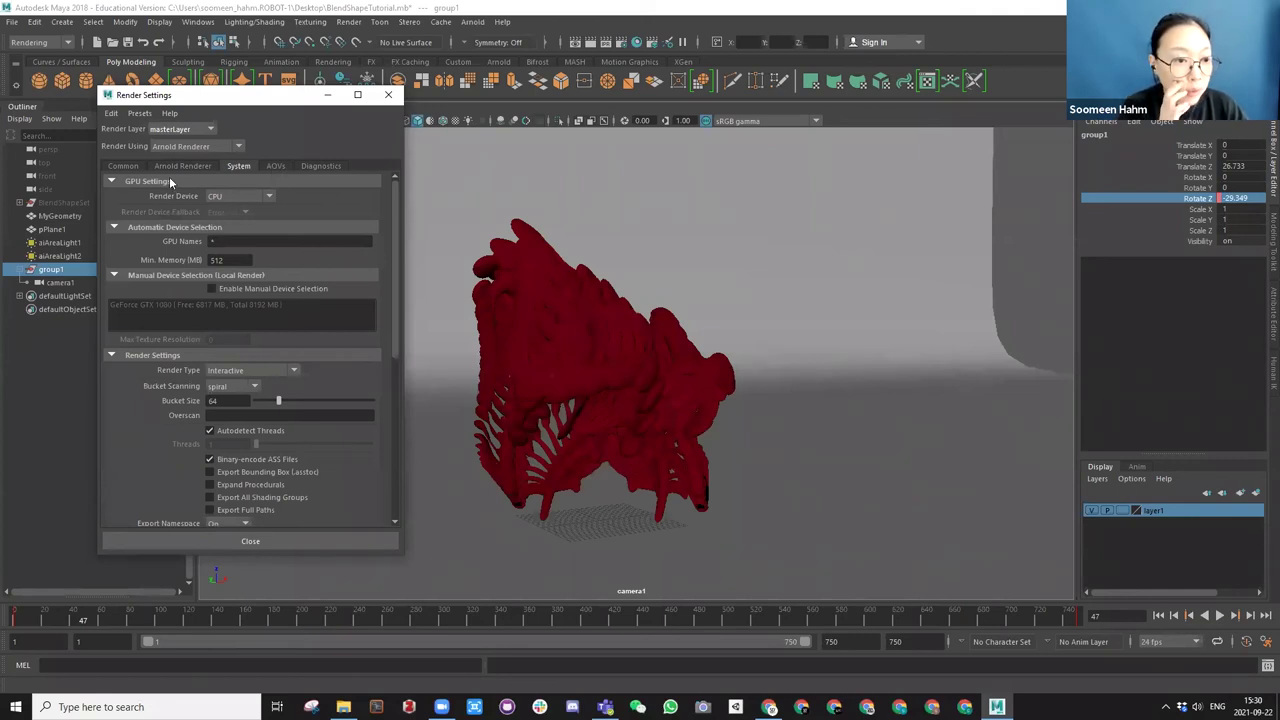
pyautogui.click(267, 197)
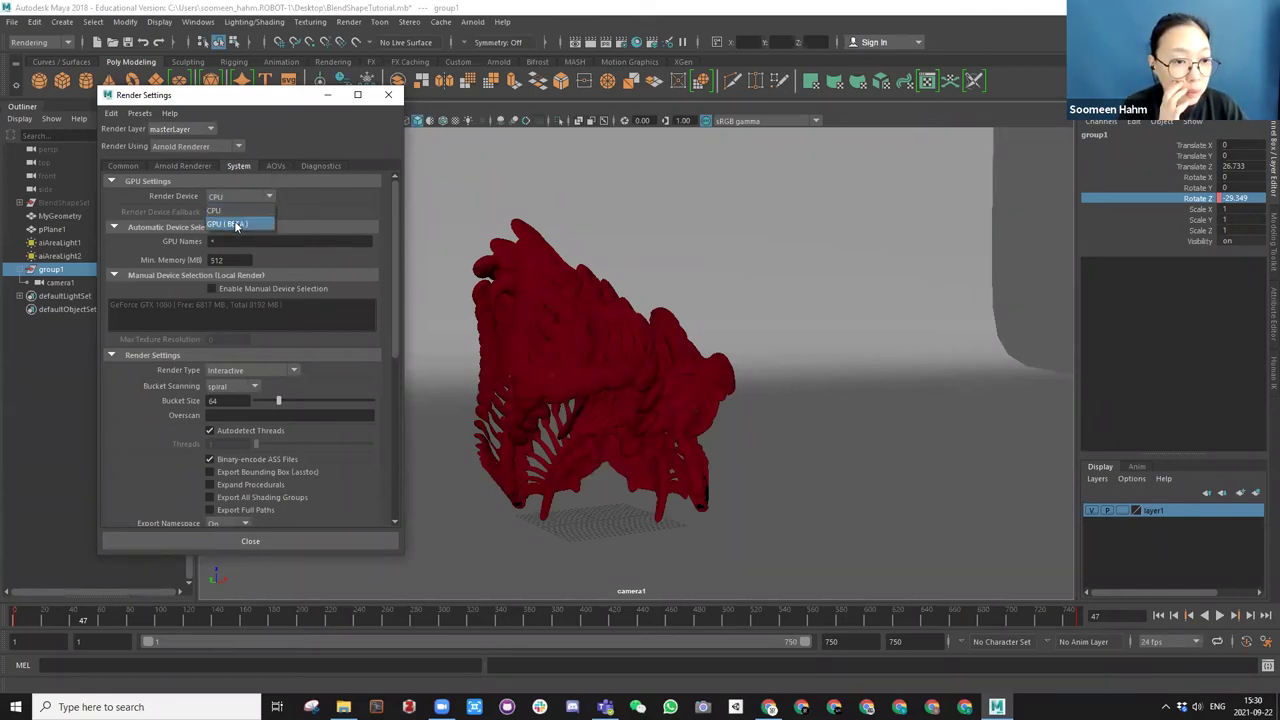
pyautogui.click(231, 225)
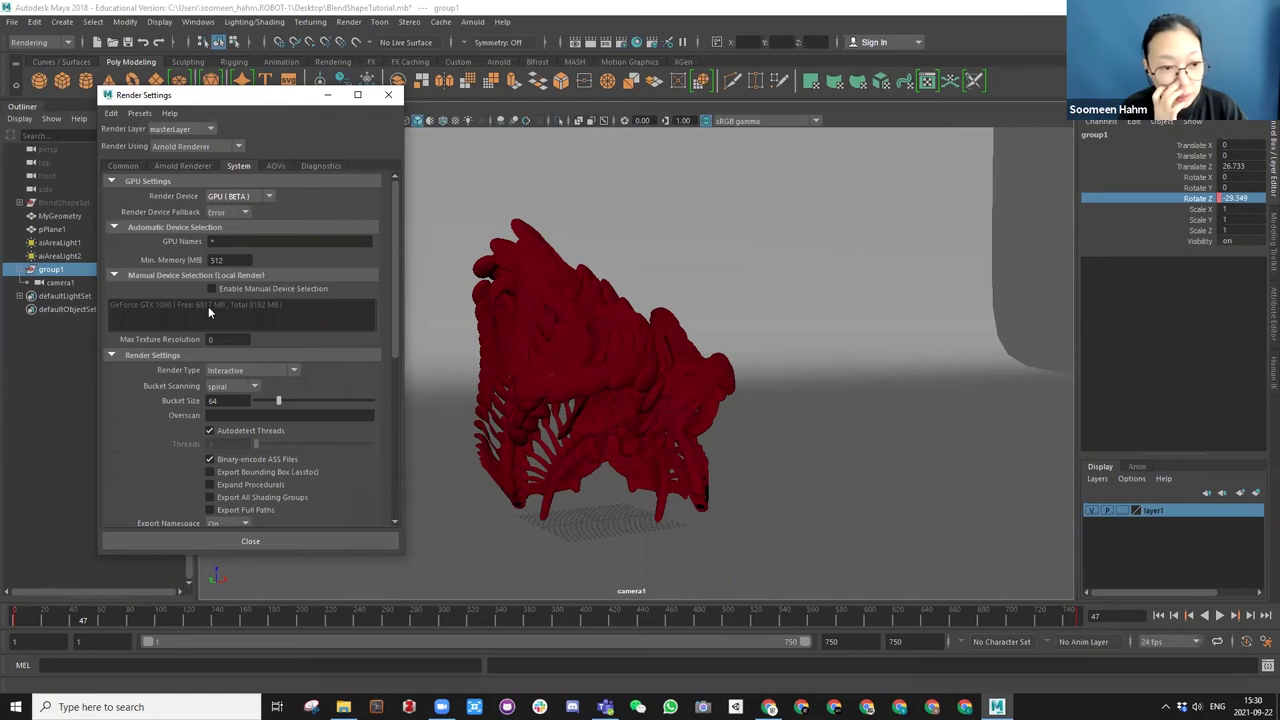
# Leave the render settings and, from the Render Sequence options' alternate output location, create a folder named RedChairImgSeq on the Desktop.
pyautogui.click(250, 541)
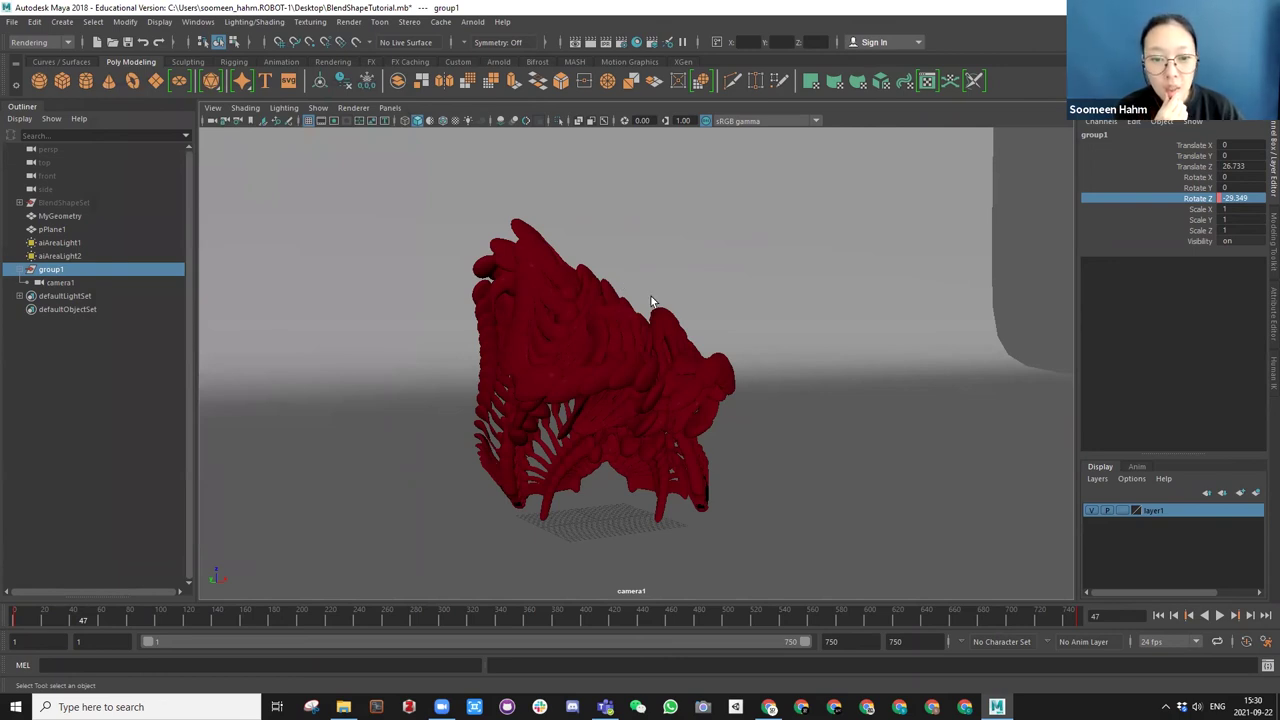
pyautogui.click(349, 23)
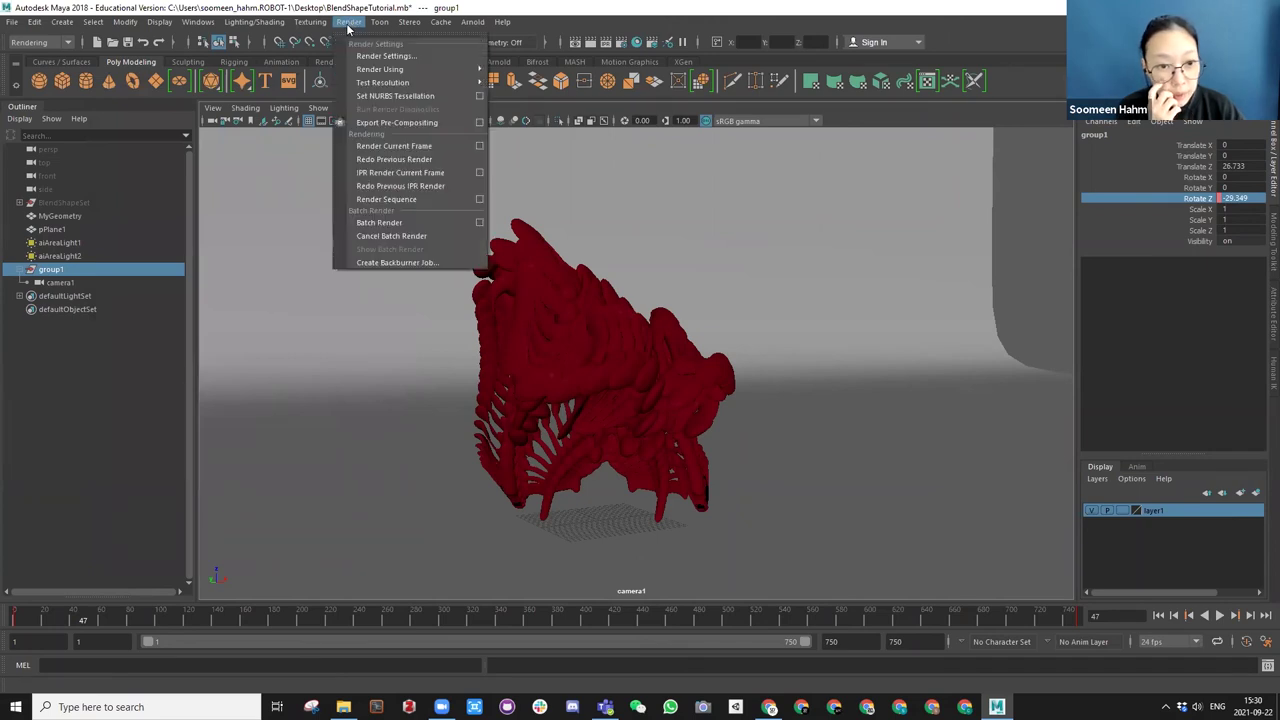
pyautogui.click(480, 200)
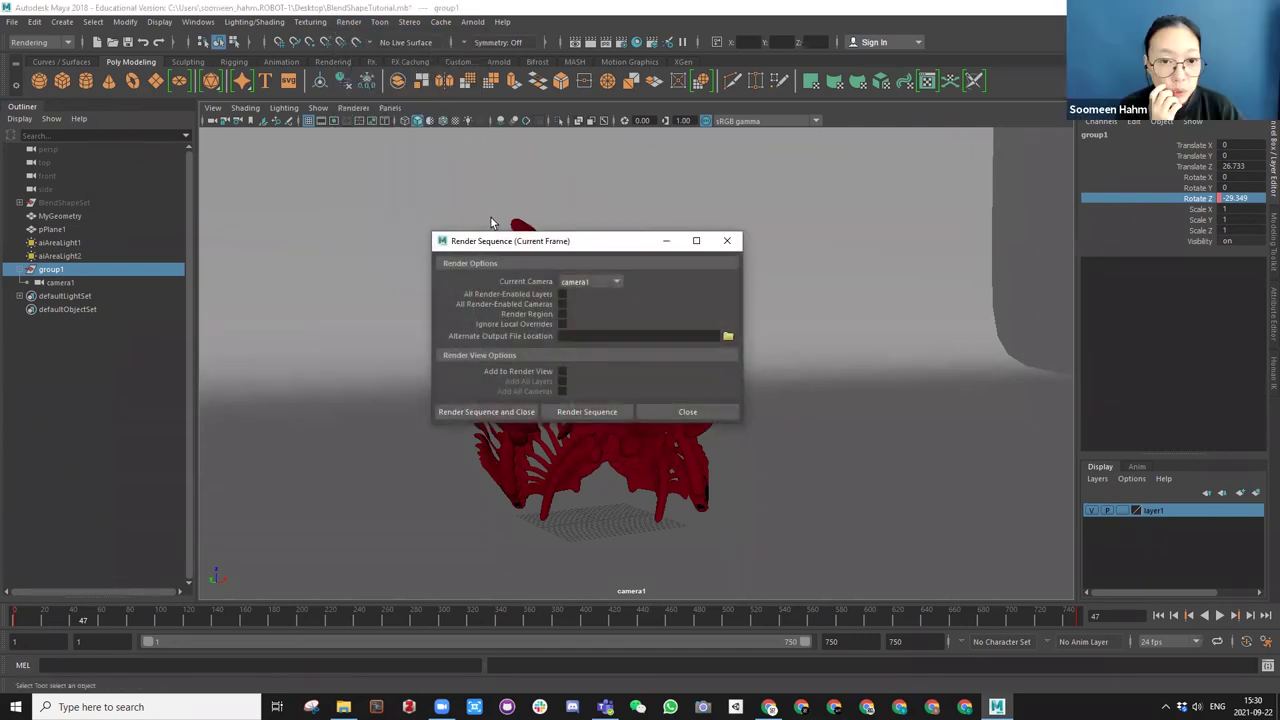
pyautogui.moveTo(519, 241); pyautogui.dragTo(236, 163)
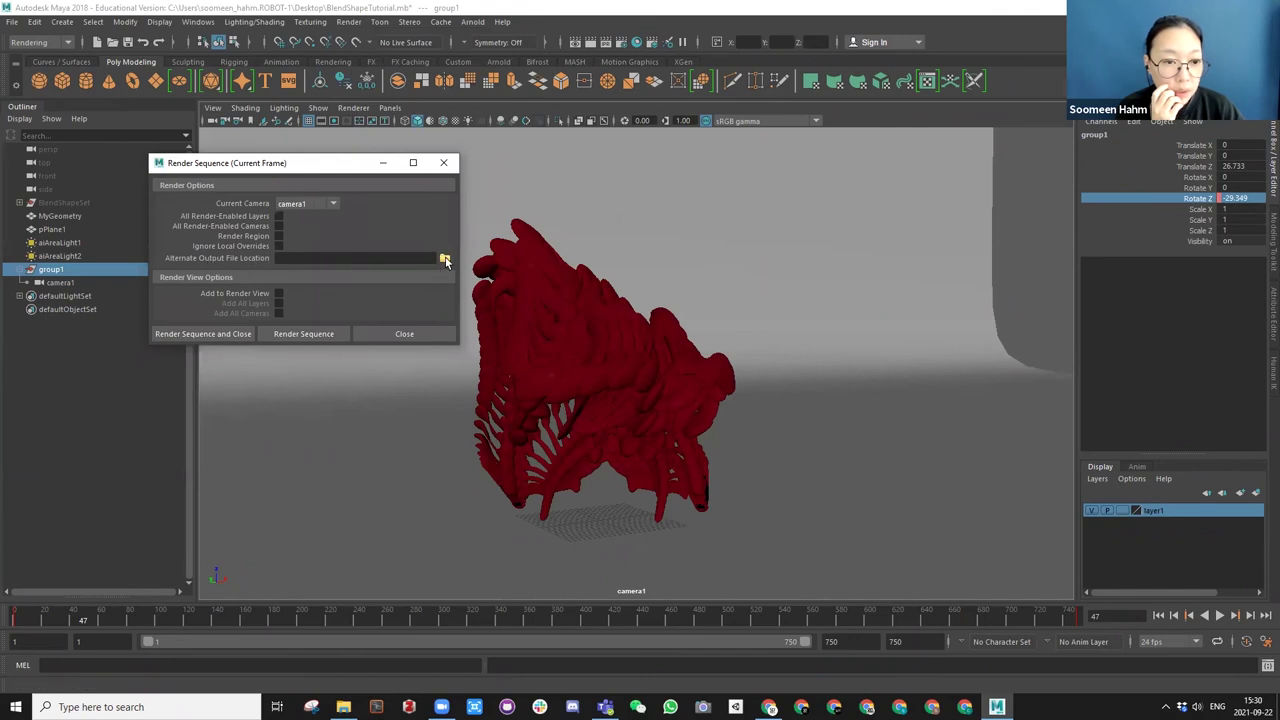
pyautogui.click(445, 260)
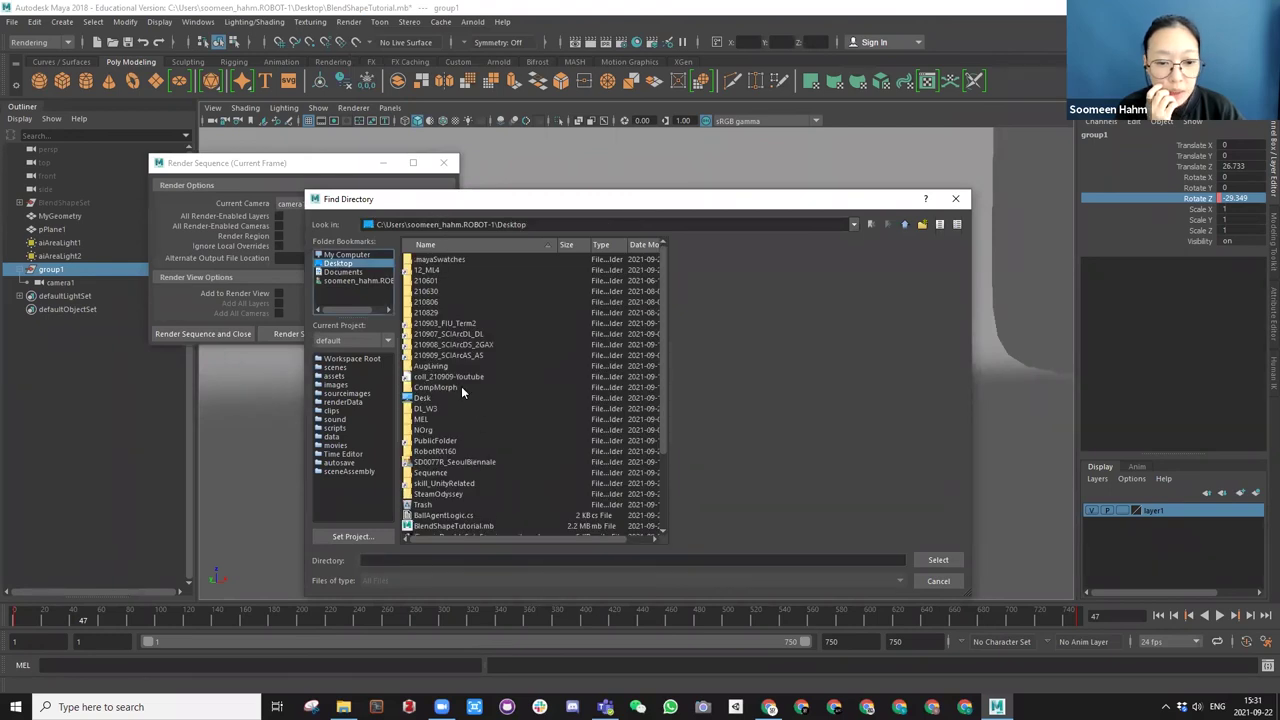
pyautogui.click(921, 225)
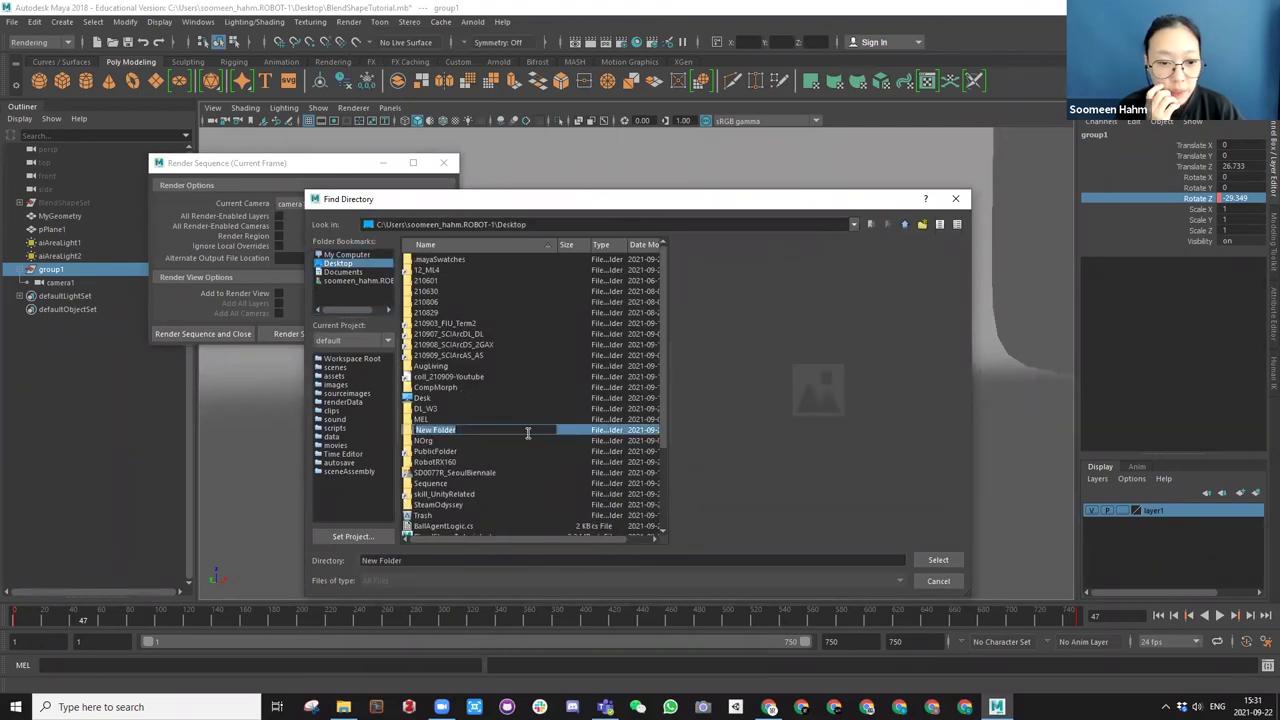
pyautogui.write('Ren')
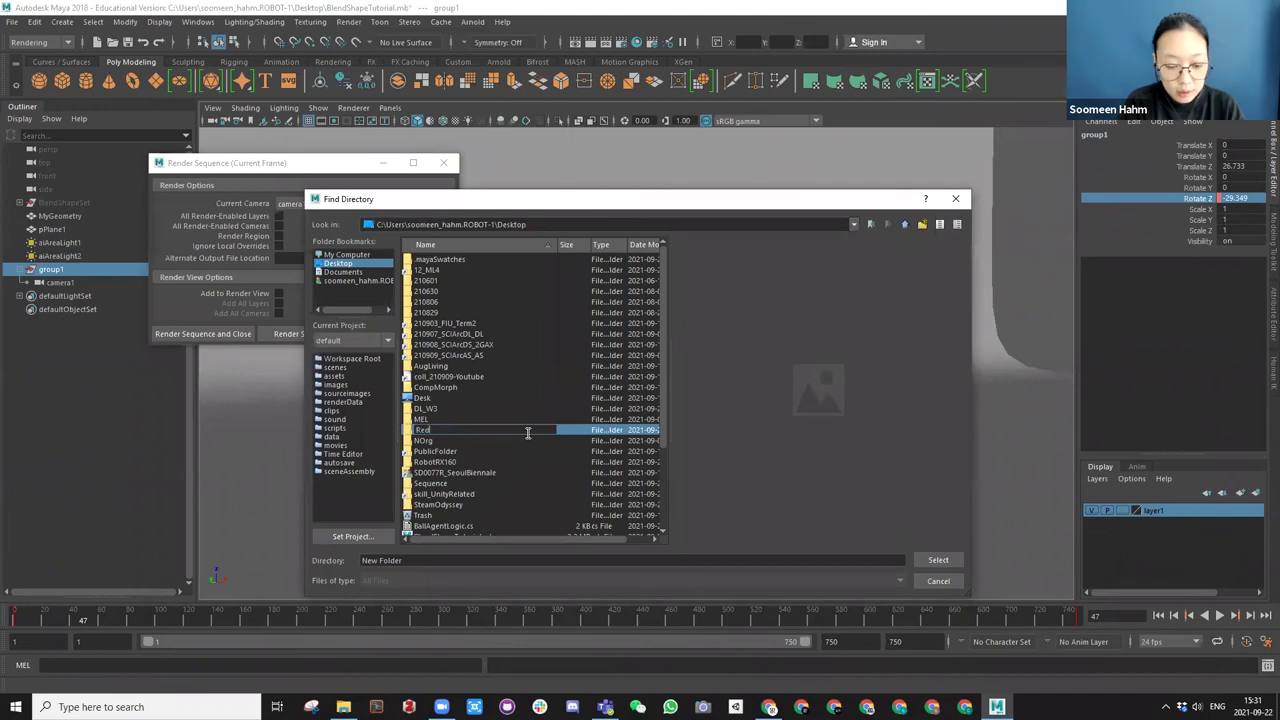
pyautogui.write('air')
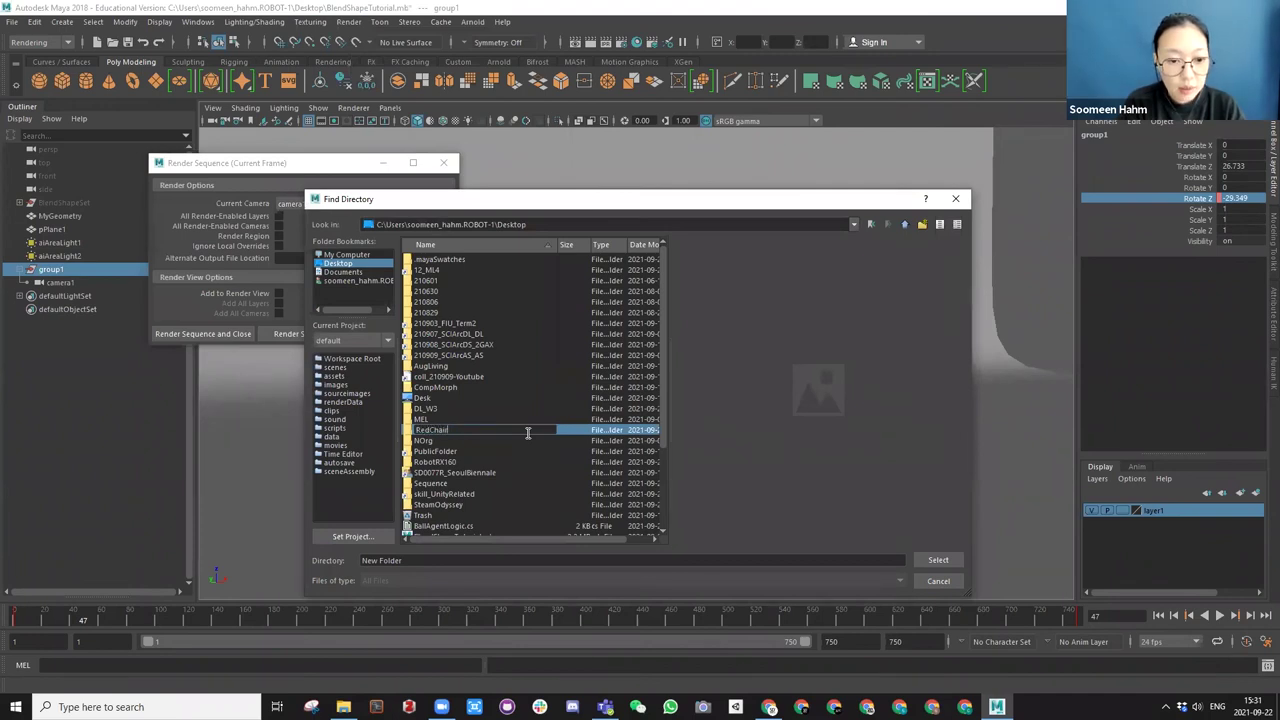
pyautogui.write('ImgSeq')
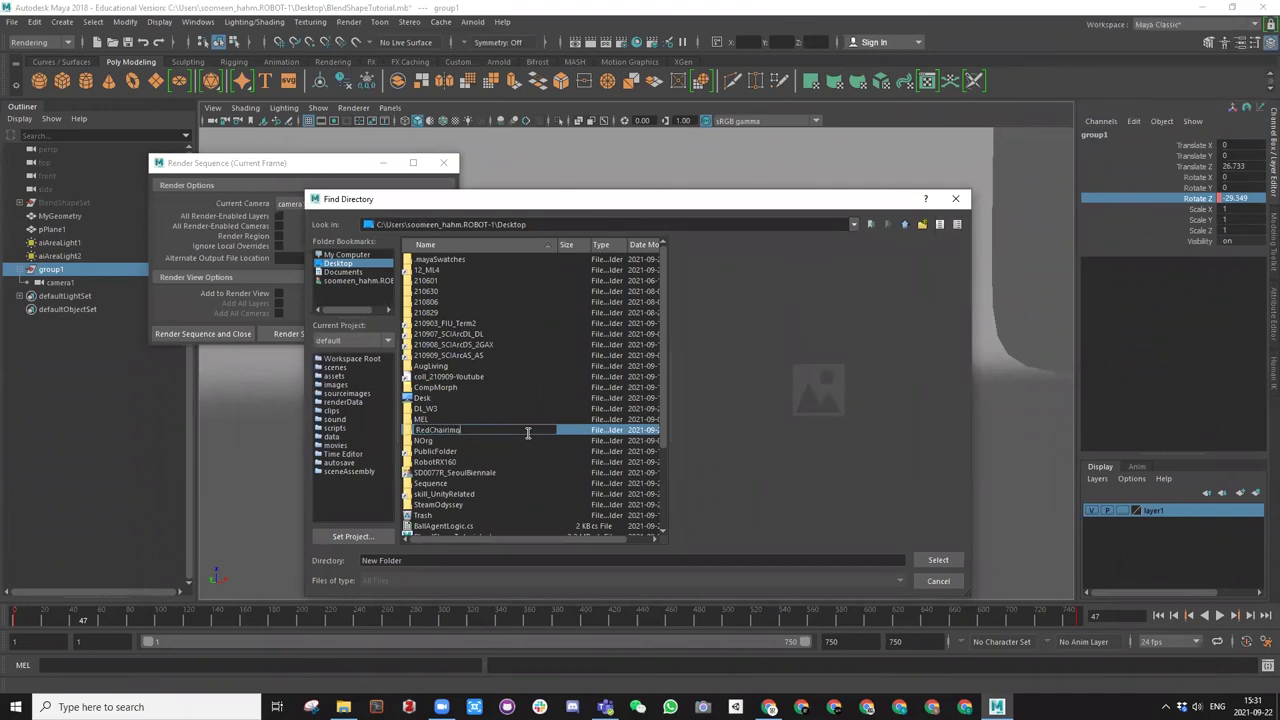
pyautogui.press('Return')
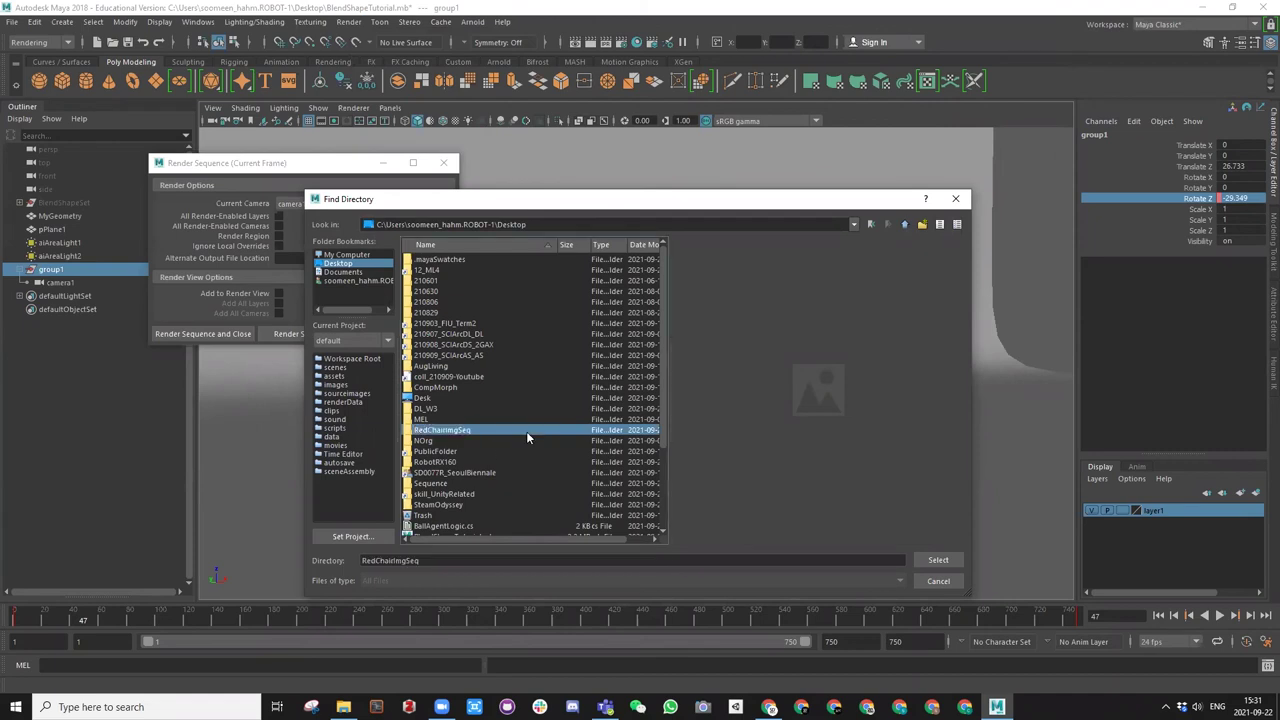
# Choose the RedChairImgSeq folder as the alternate output file location and render the sequence through camera1.
pyautogui.doubleClick(440, 429)
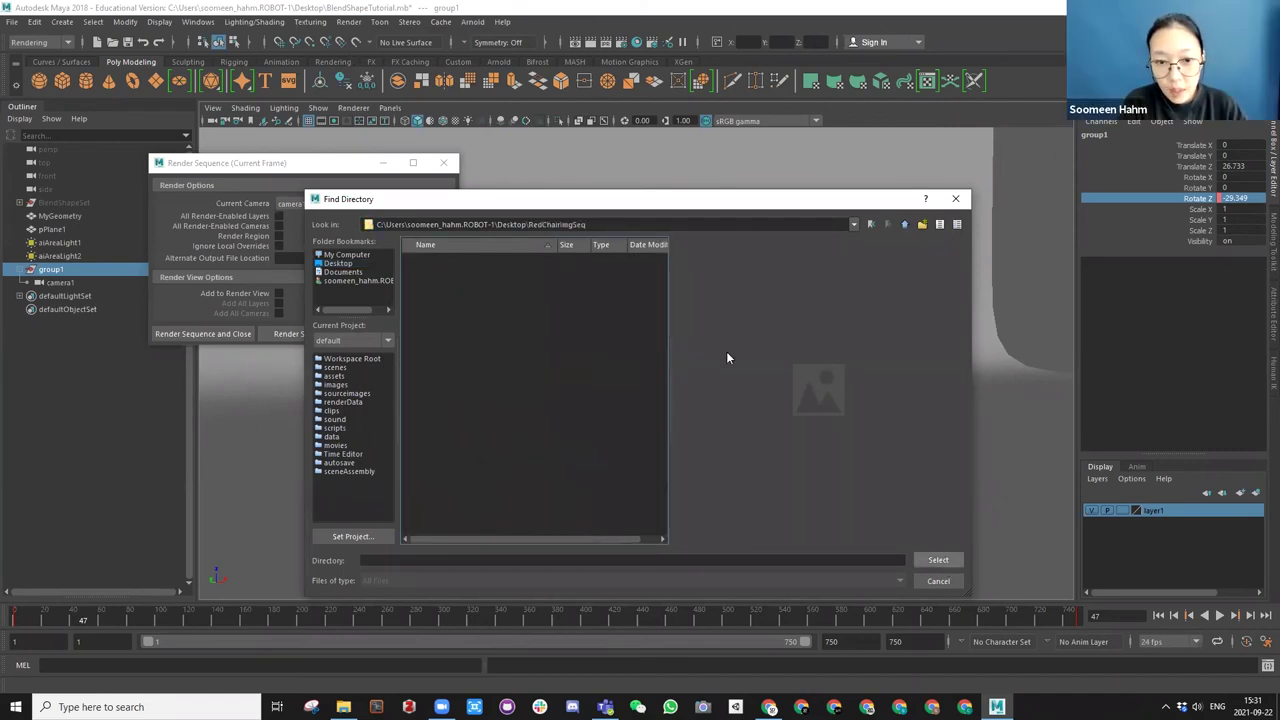
pyautogui.click(937, 560)
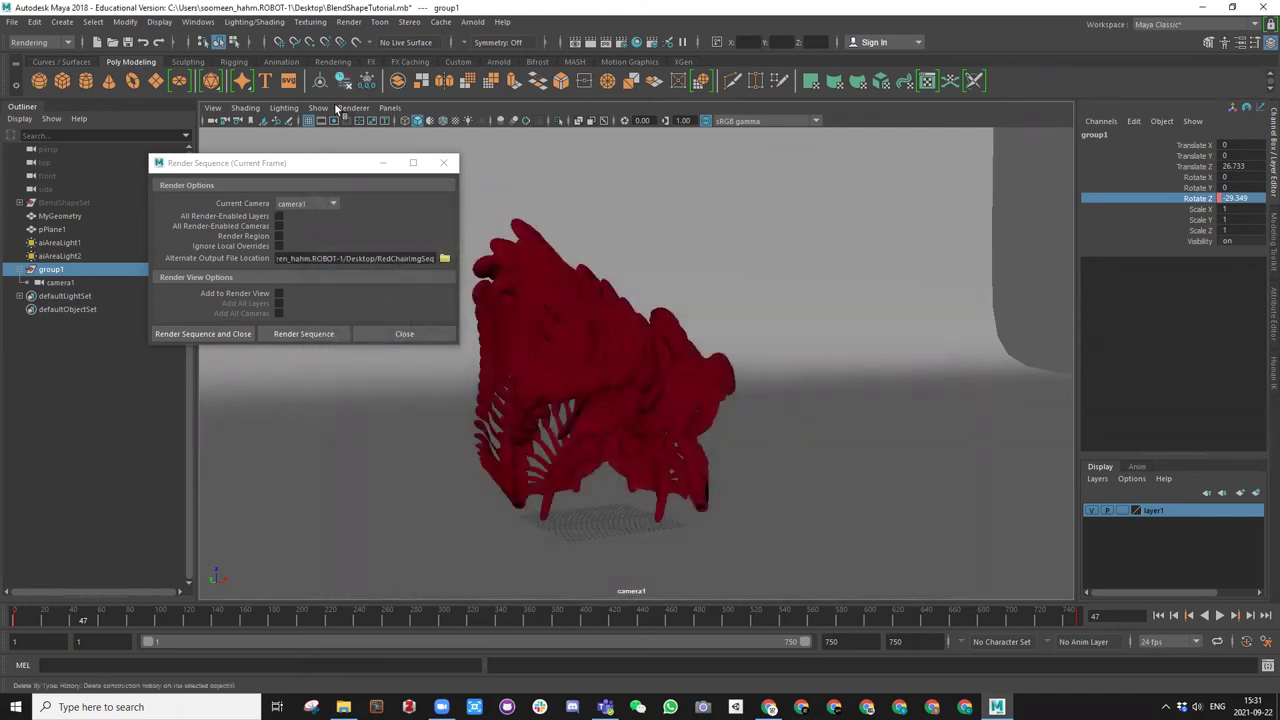
pyautogui.click(196, 334)
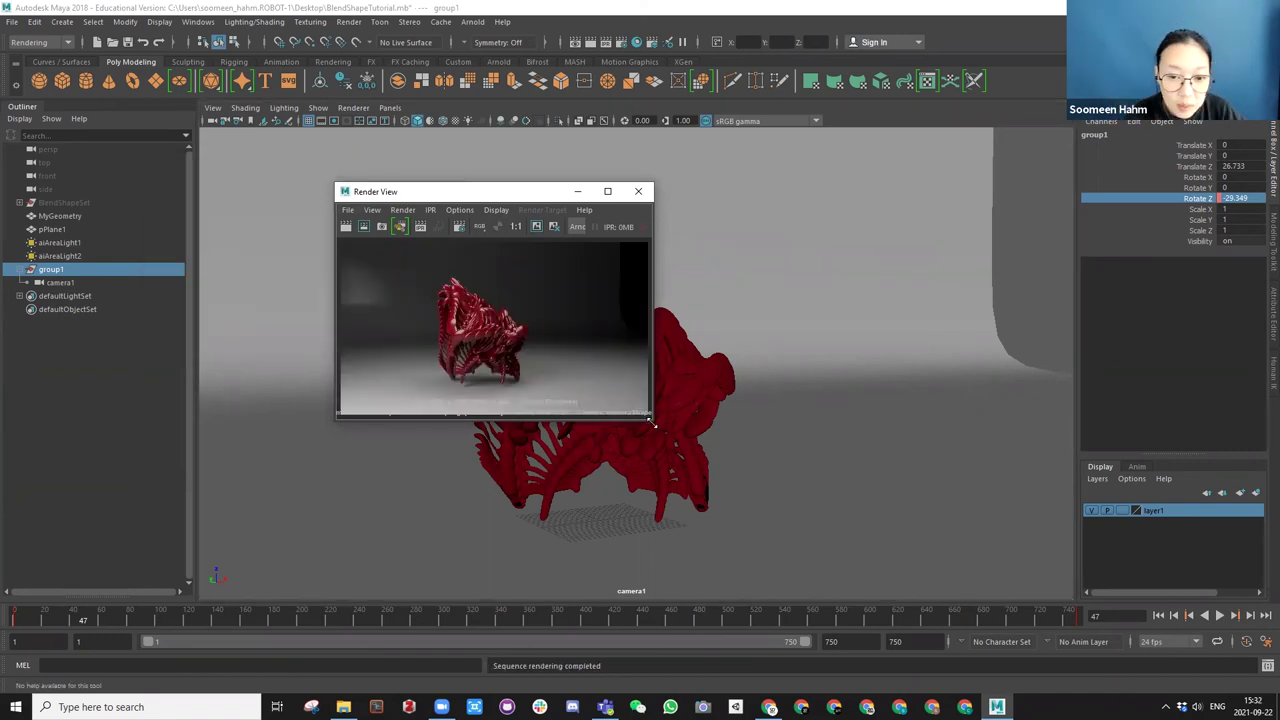
# Enlarge the Render View window and examine the rendered image of the red chair.
pyautogui.moveTo(652, 419); pyautogui.dragTo(870, 523)
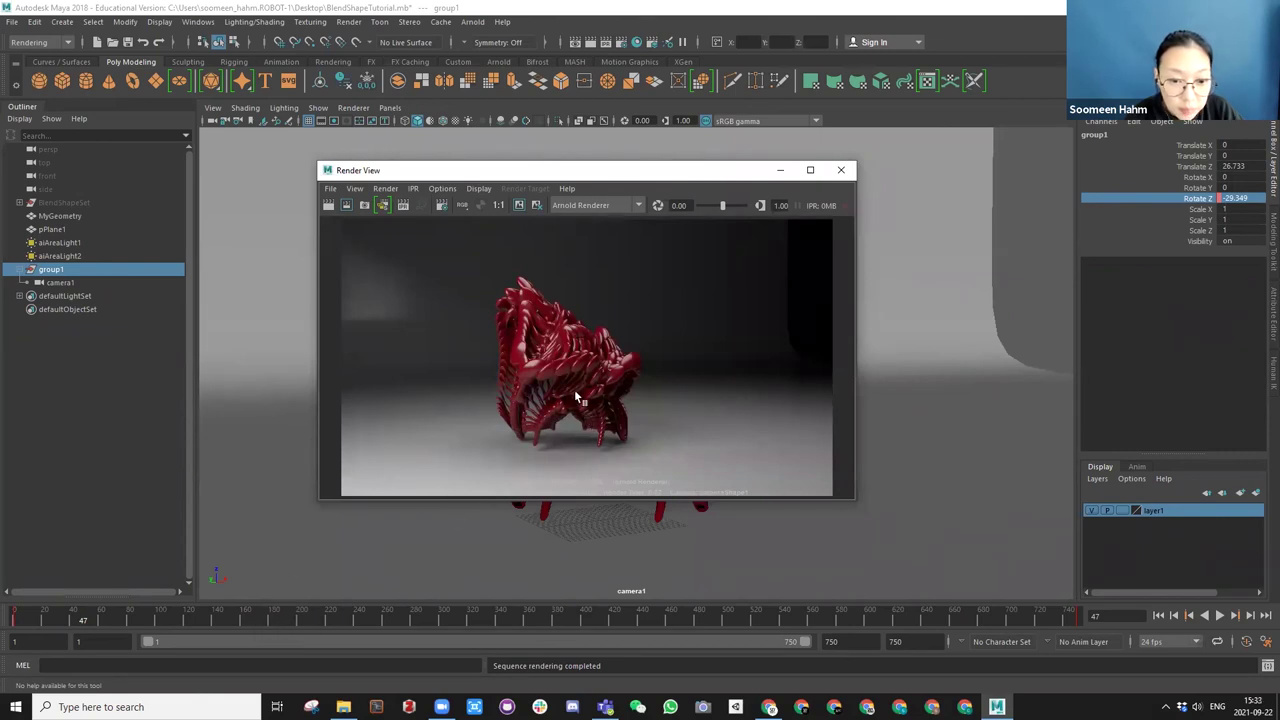
pyautogui.click(608, 417)
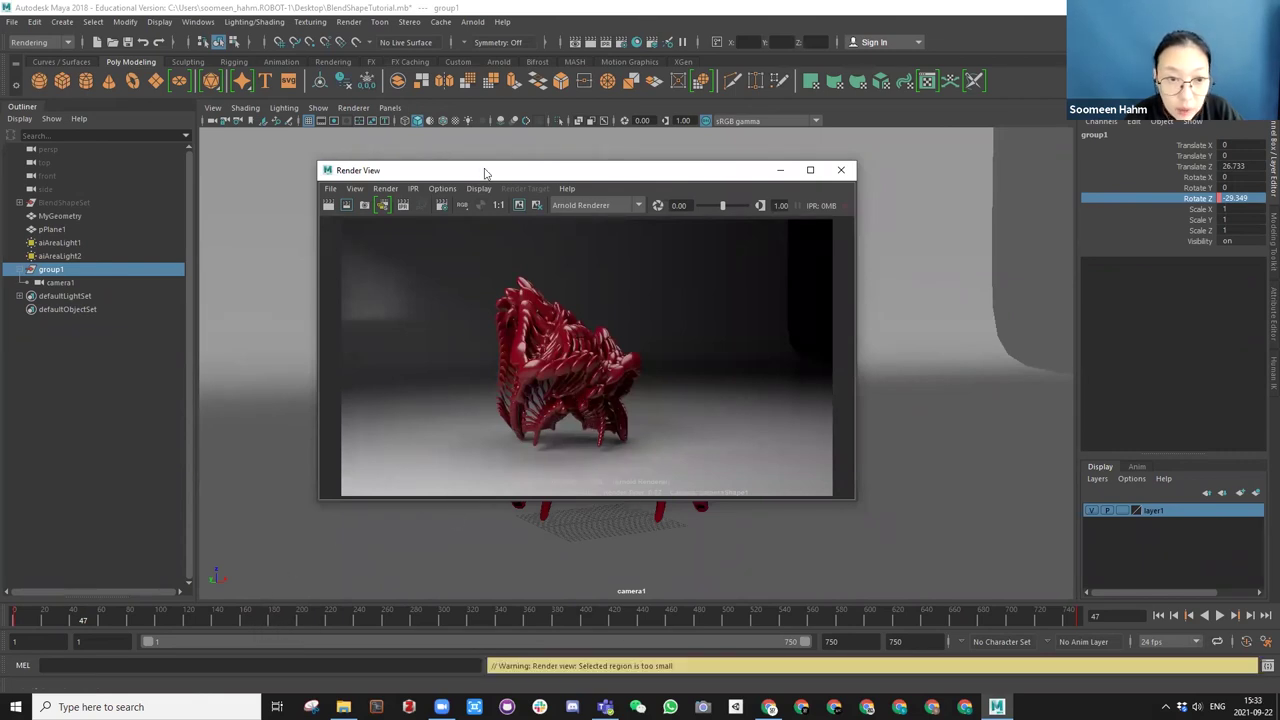
pyautogui.moveTo(491, 171); pyautogui.dragTo(550, 171)
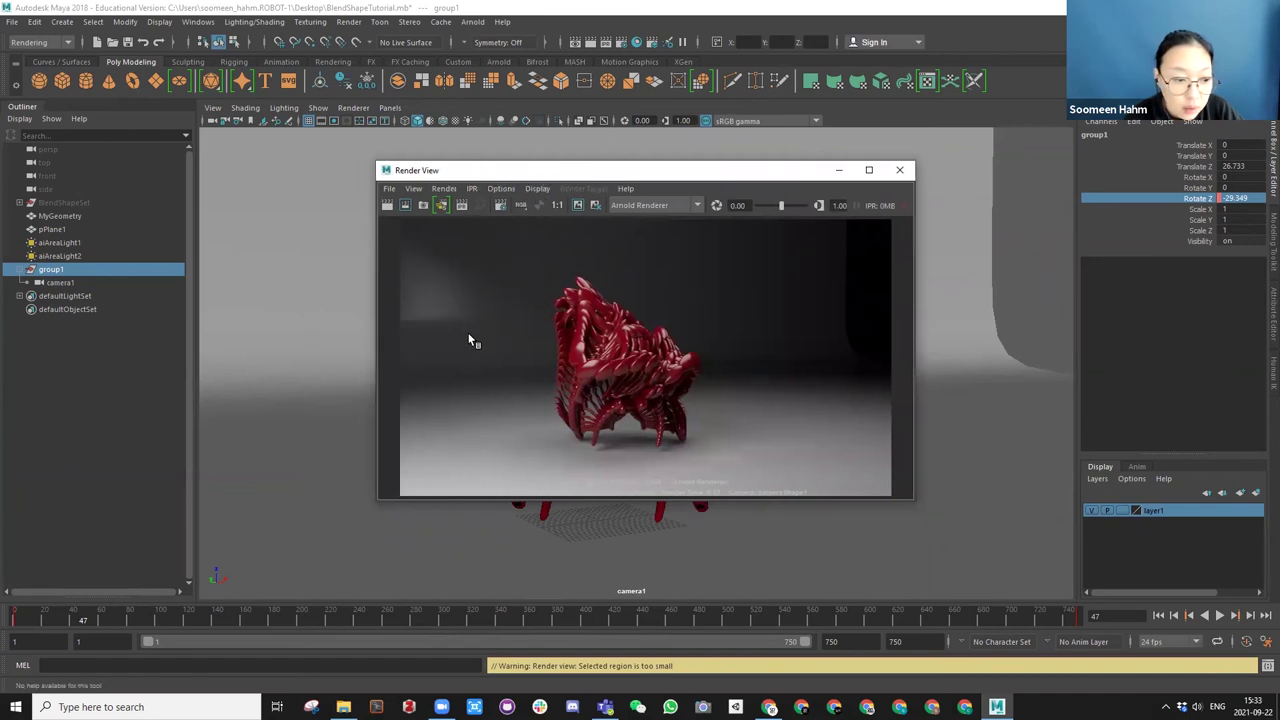
# Check the RedChairImgSeq folder in File Explorer for the rendered output, return to Maya and close the Render View.
pyautogui.click(452, 8)
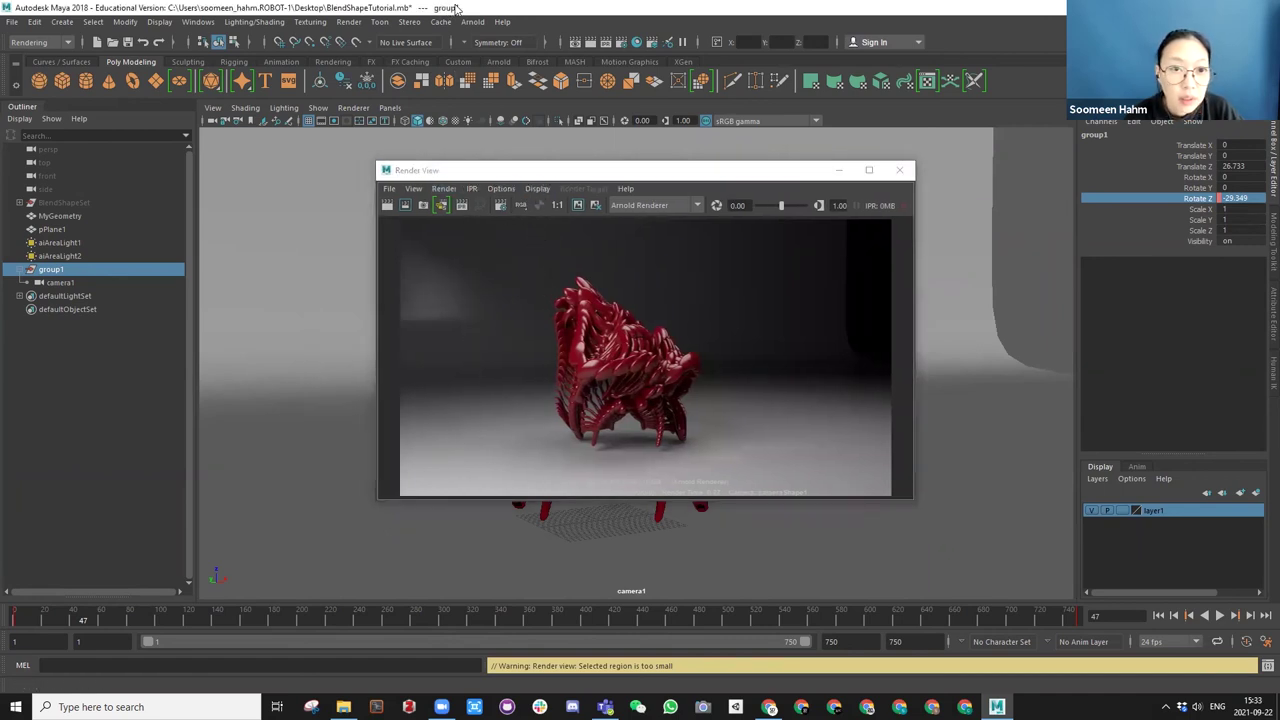
pyautogui.doubleClick(455, 8)
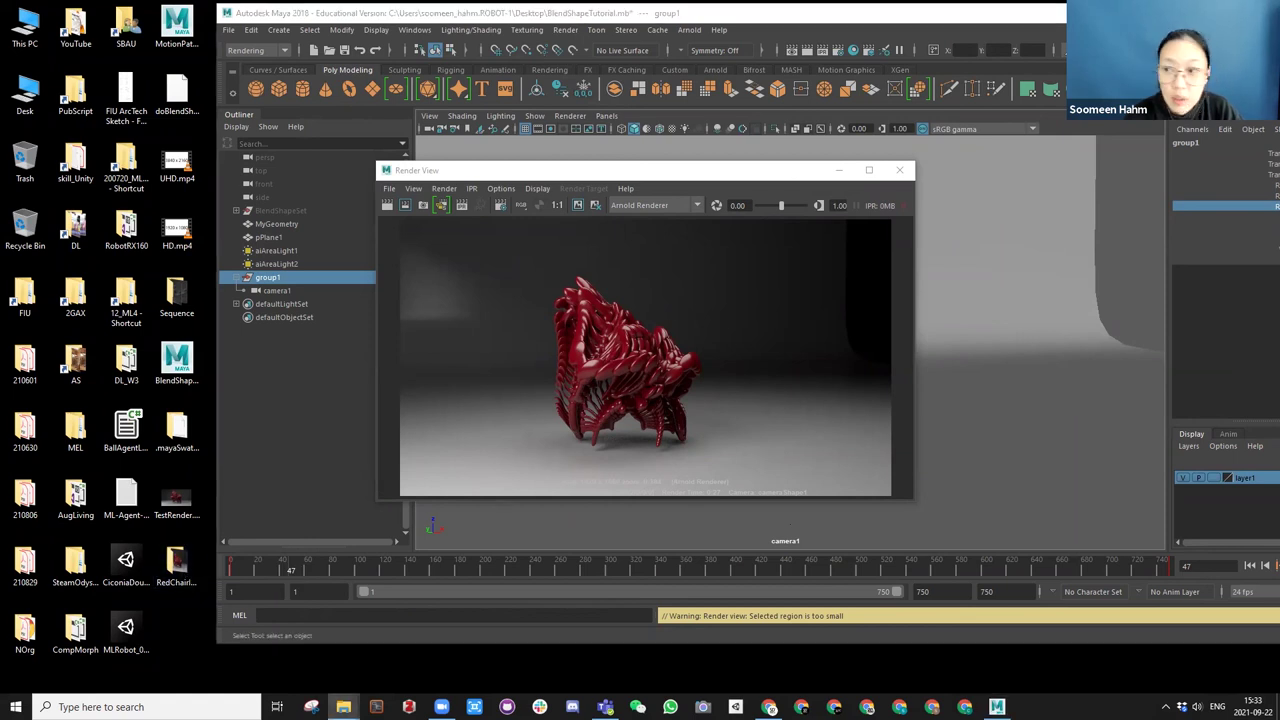
pyautogui.click(343, 707)
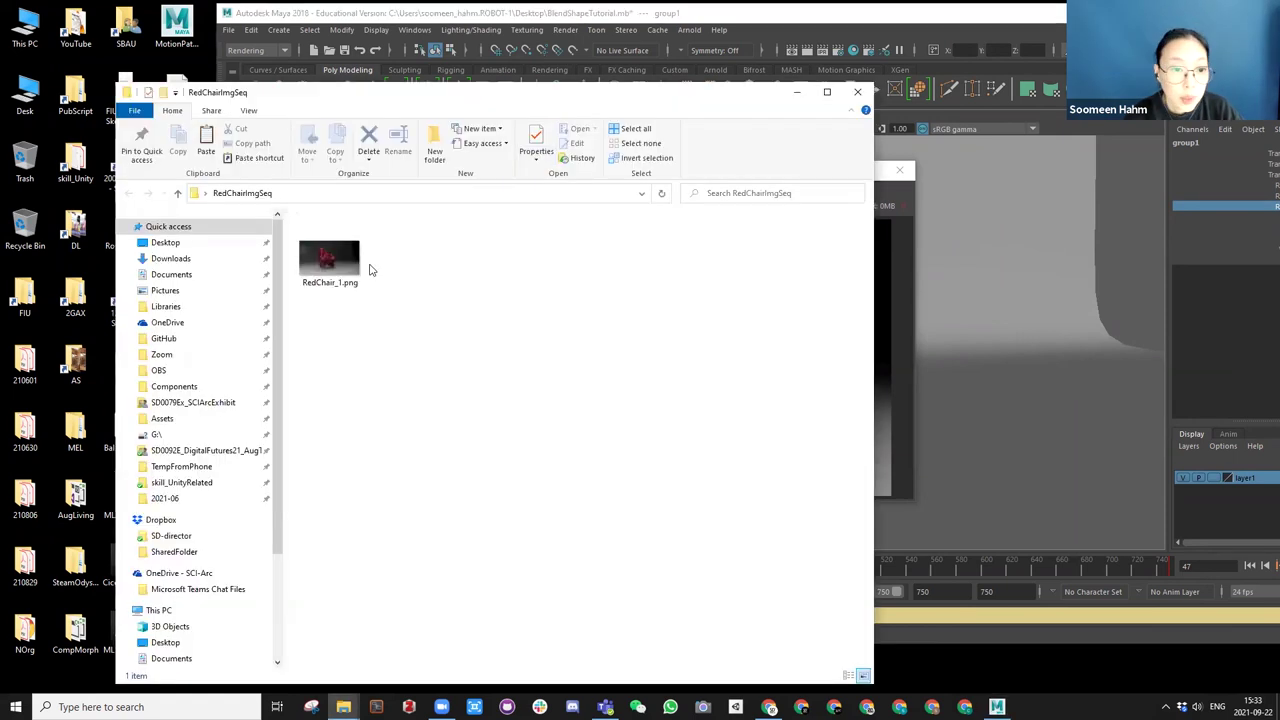
pyautogui.click(541, 15)
pyautogui.doubleClick(535, 16)
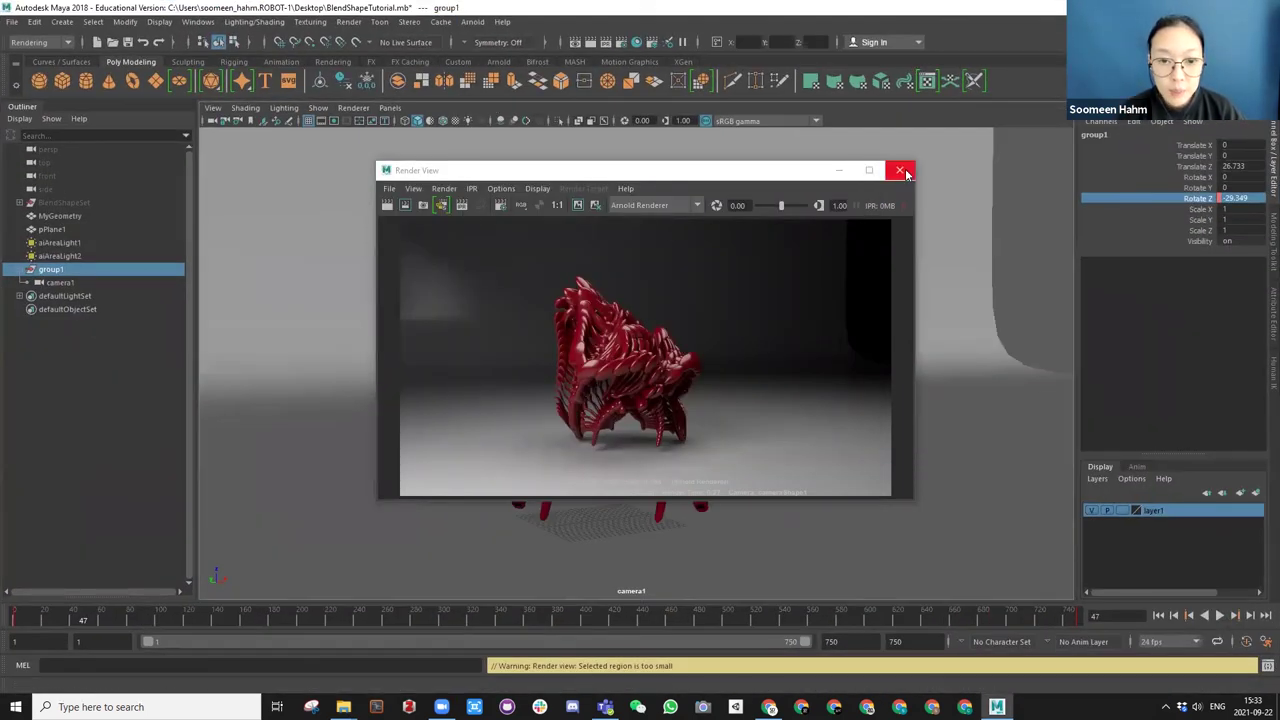
pyautogui.click(903, 172)
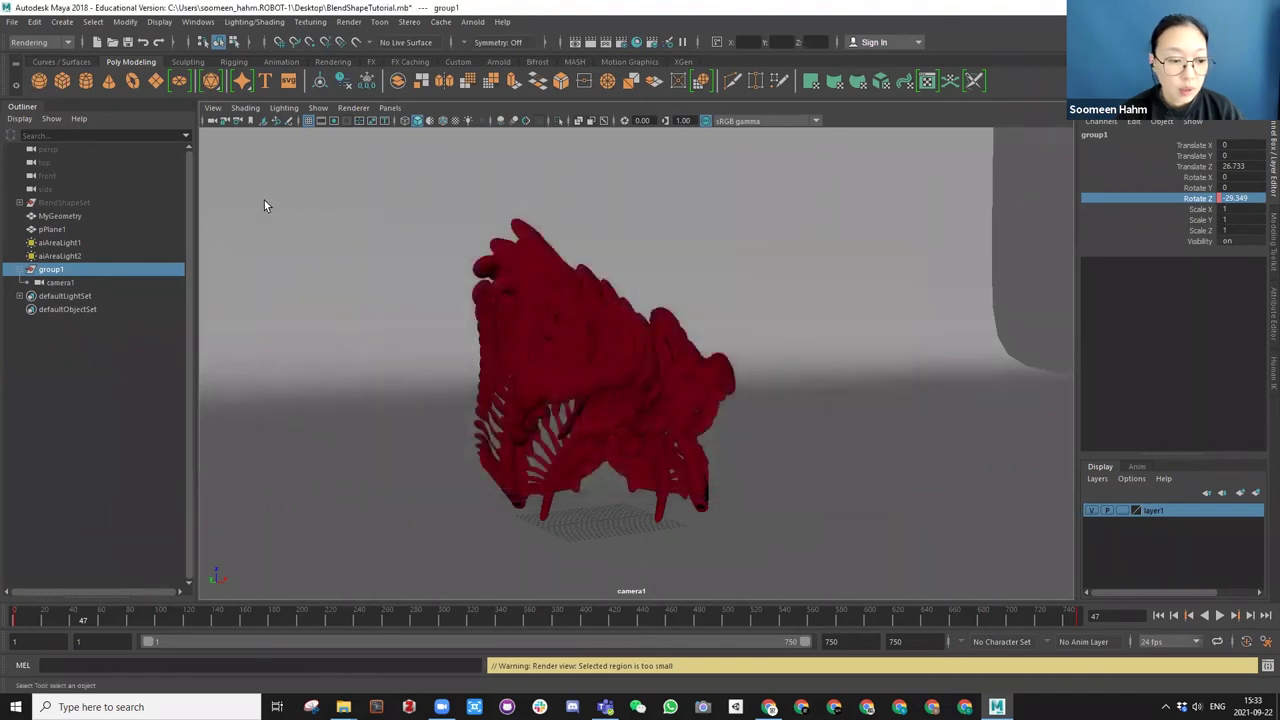
# In the common render settings, set the Frame/Animation ext to name#.ext.
pyautogui.click(348, 21)
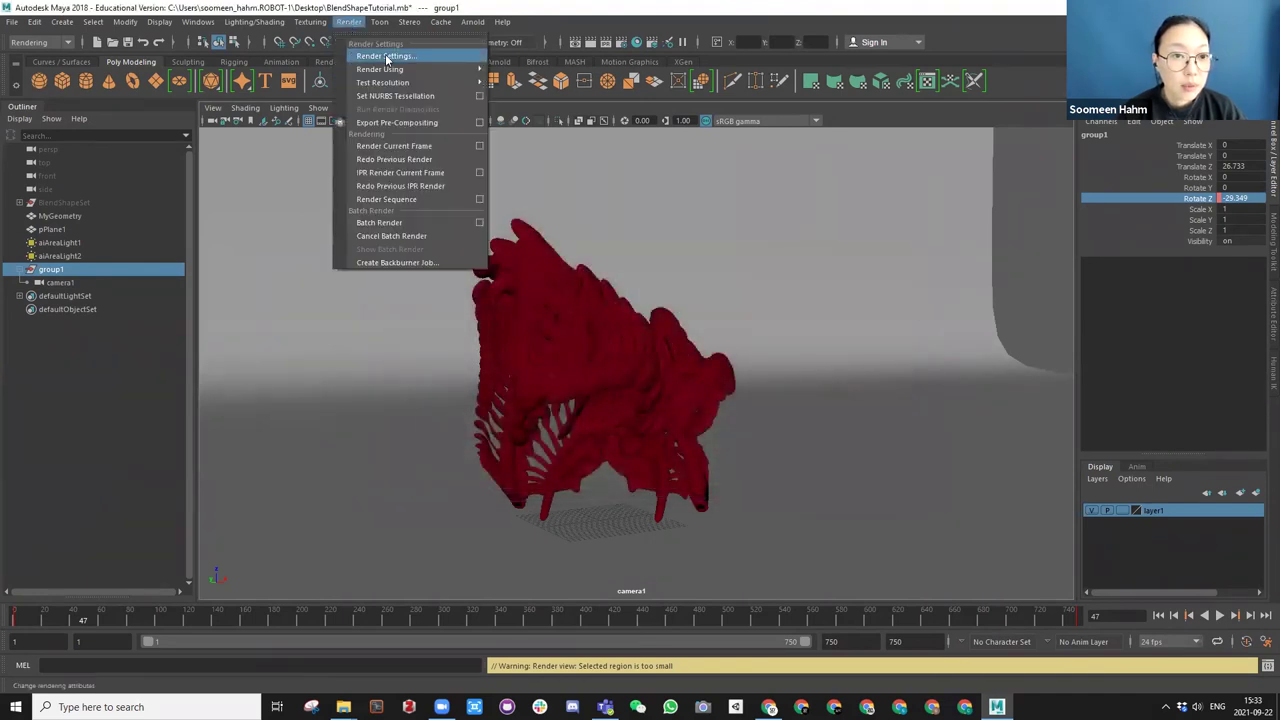
pyautogui.click(387, 57)
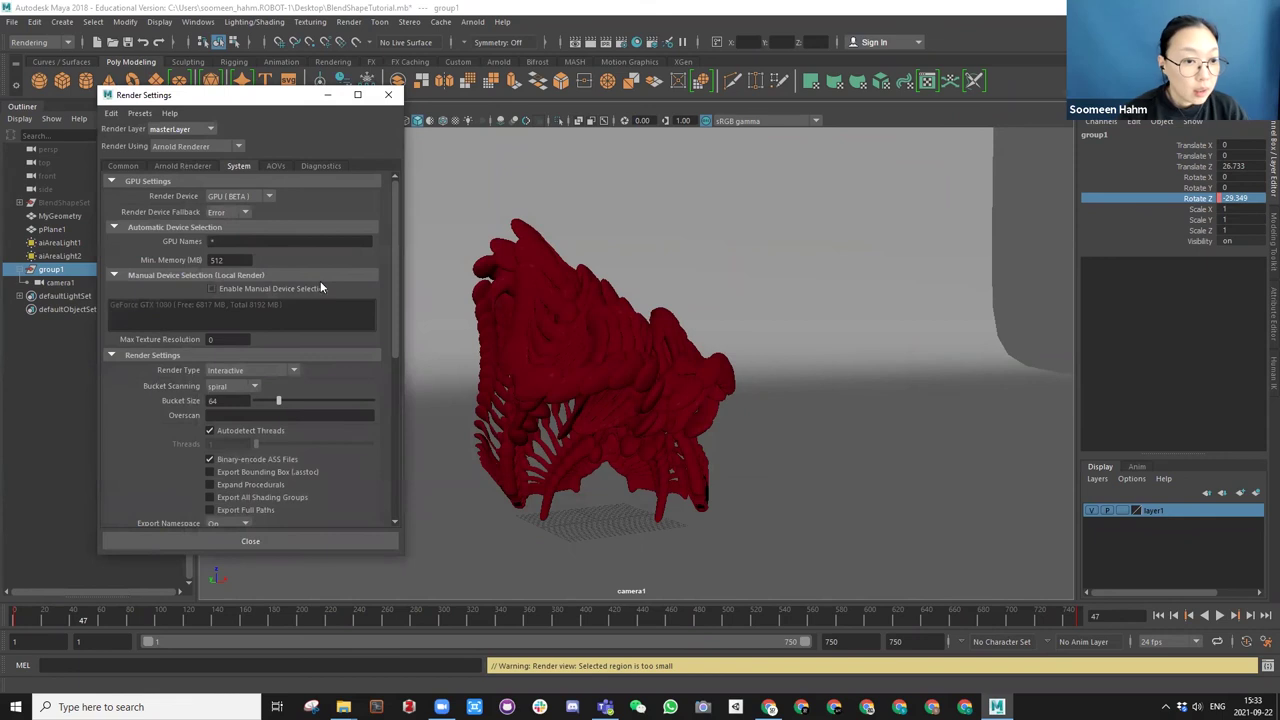
pyautogui.scroll(-2, 394, 310)
pyautogui.scroll(2, 388, 280)
pyautogui.click(111, 168)
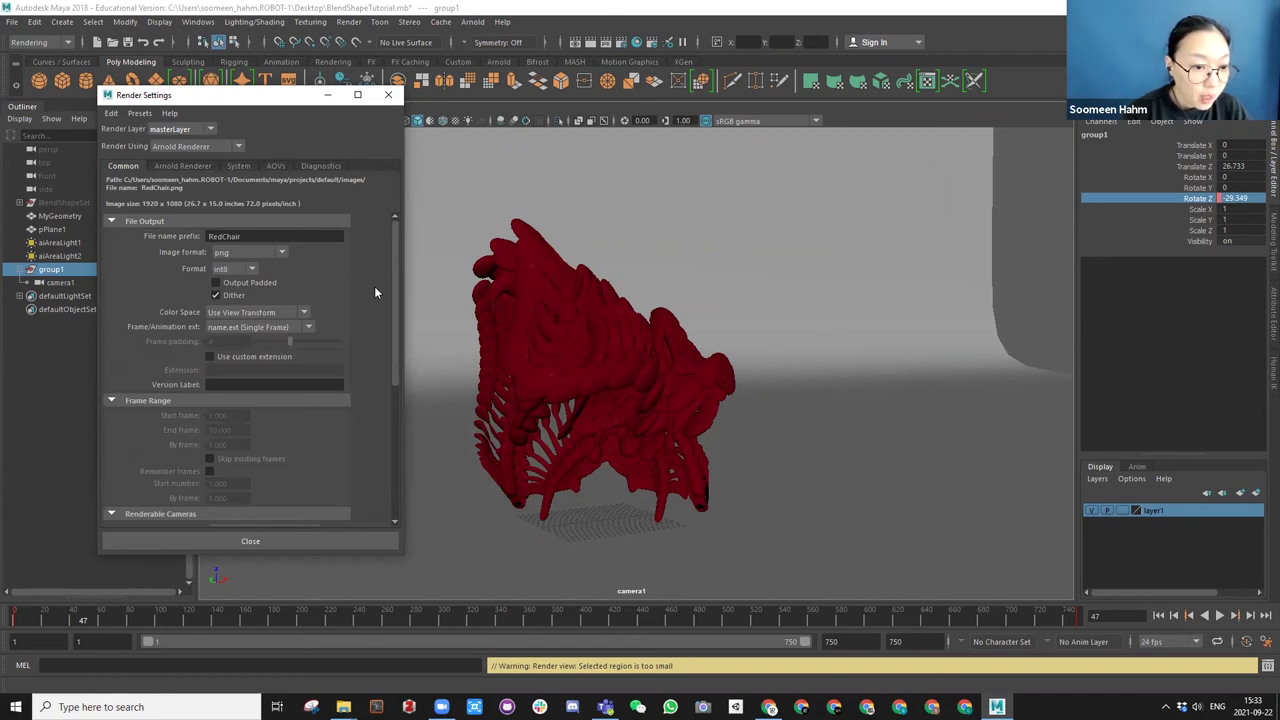
pyautogui.scroll(-3, 374, 286)
pyautogui.scroll(2, 342, 316)
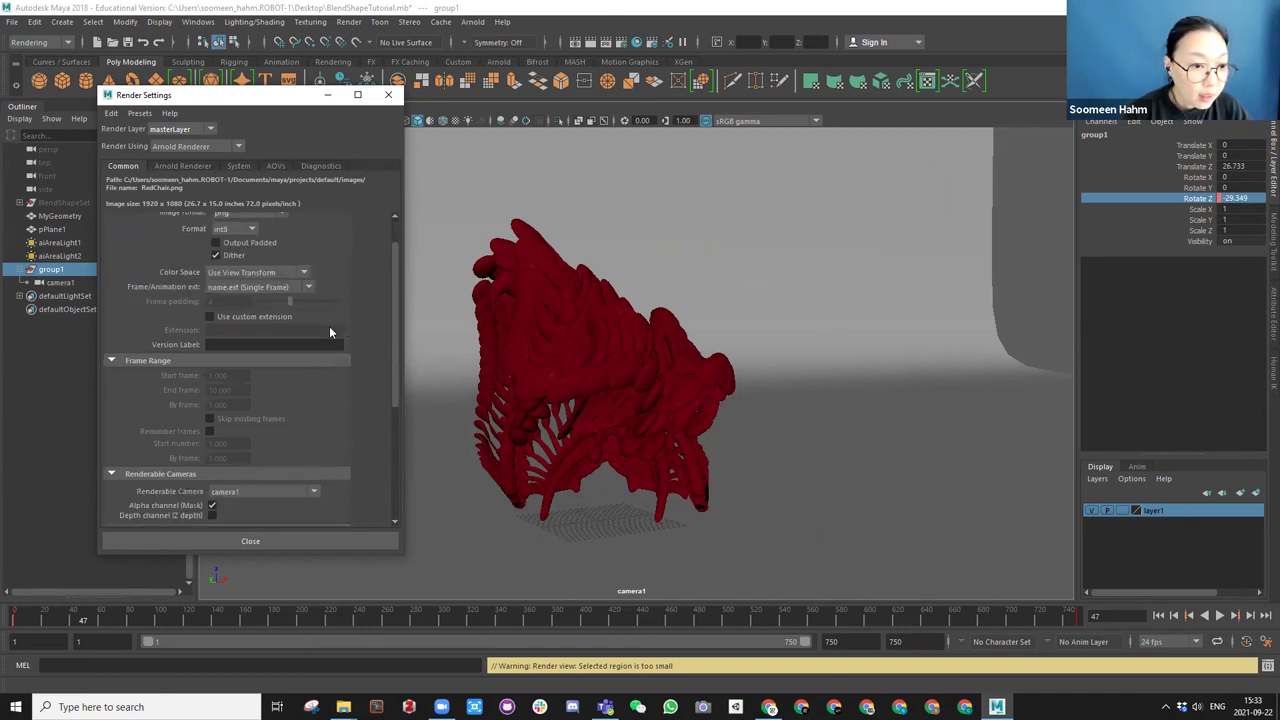
pyautogui.scroll(1, 330, 332)
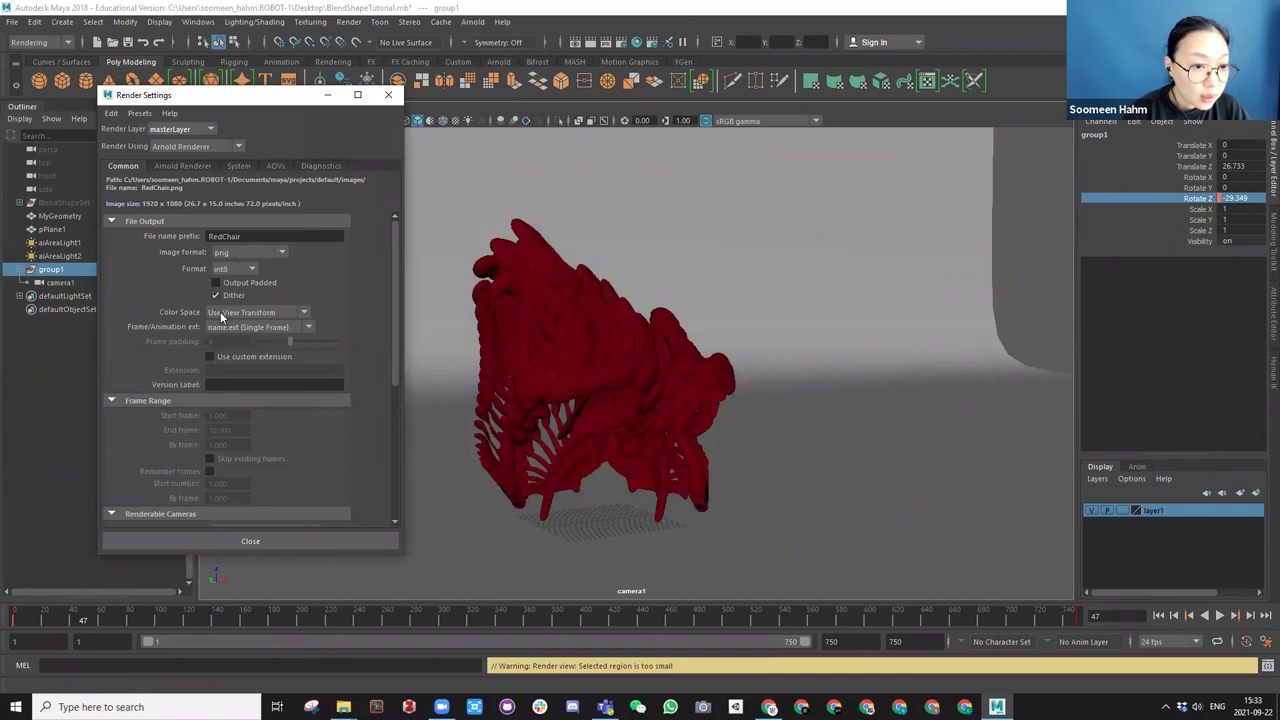
pyautogui.moveTo(211, 103); pyautogui.dragTo(308, 99)
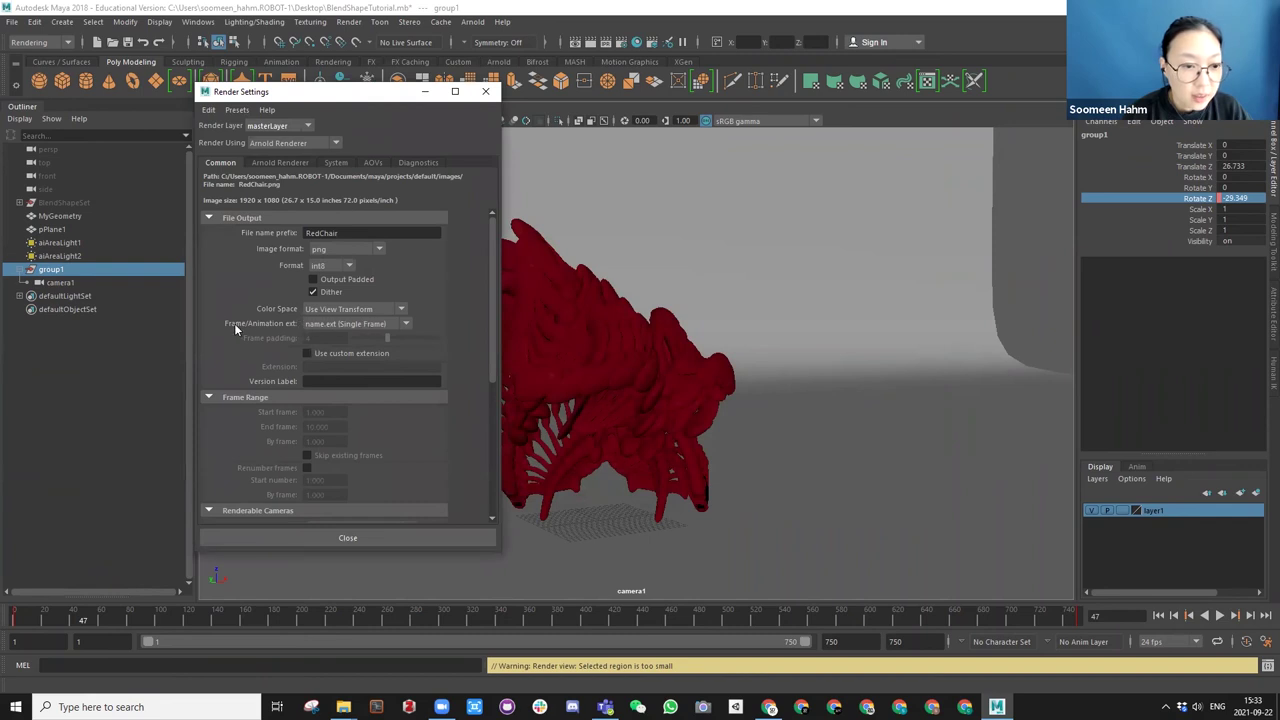
pyautogui.click(398, 326)
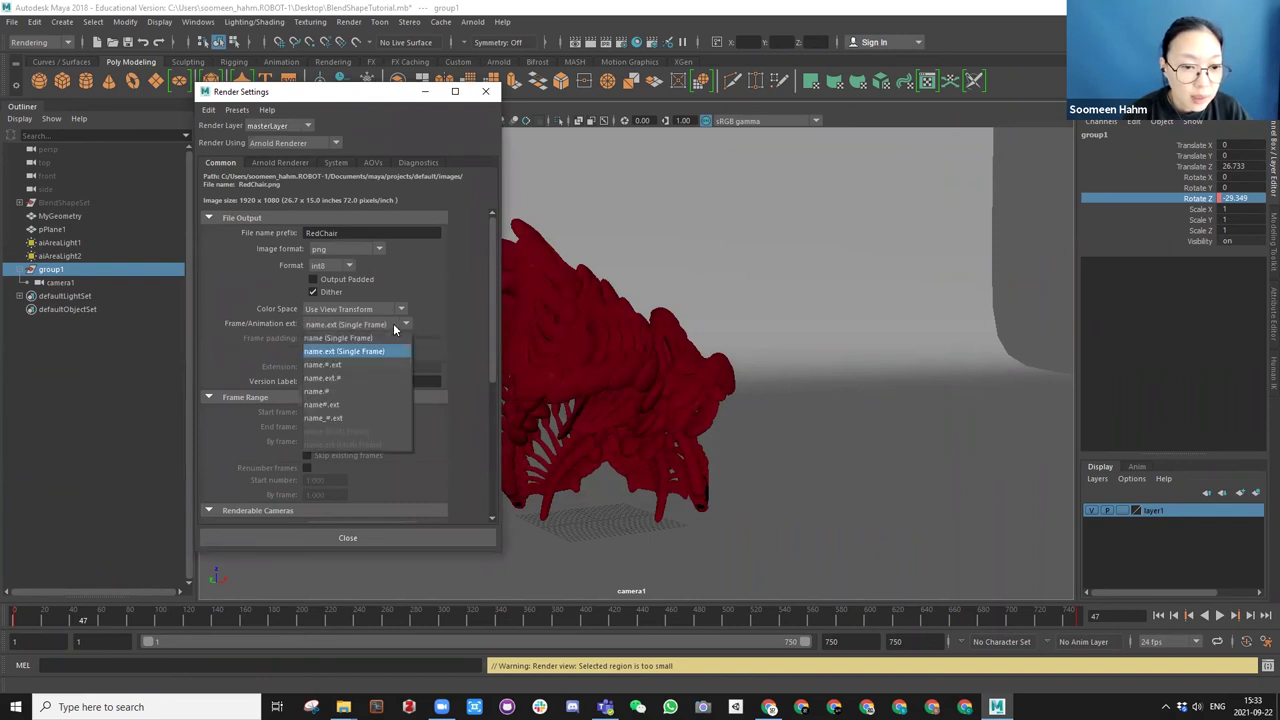
pyautogui.click(322, 406)
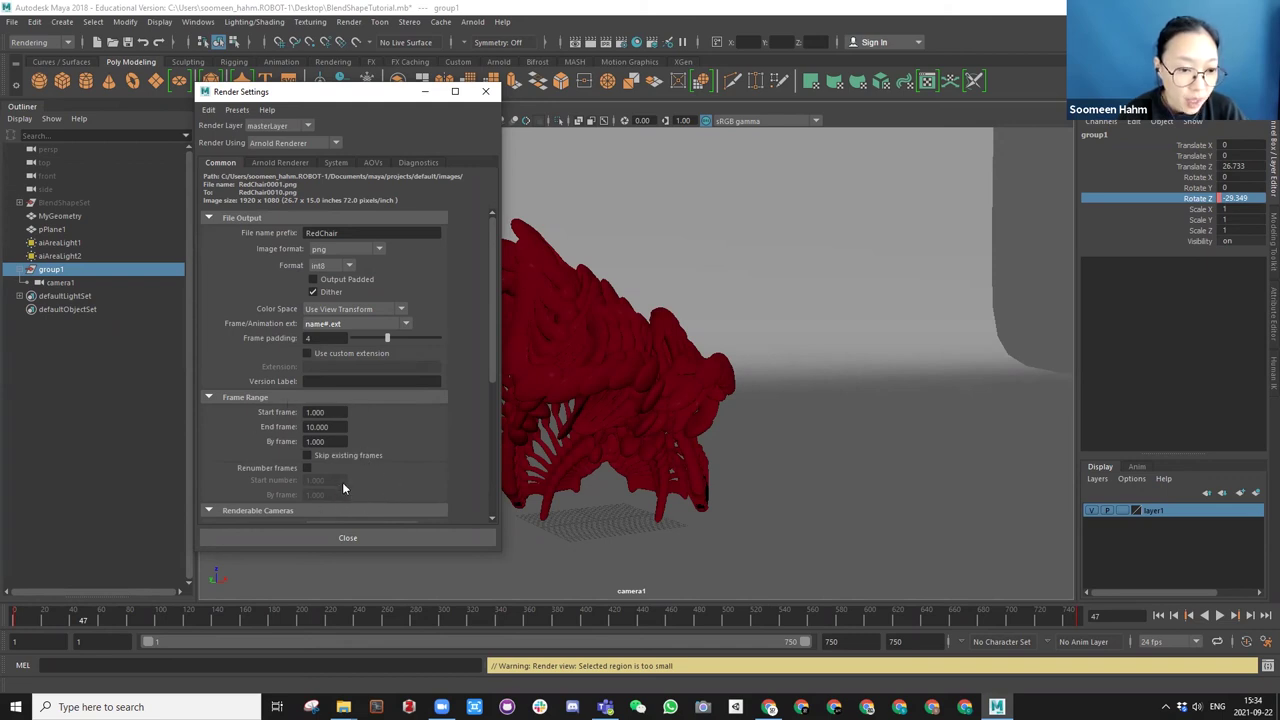
# Set the end frame of the render's frame range to 750.
pyautogui.doubleClick(332, 427)
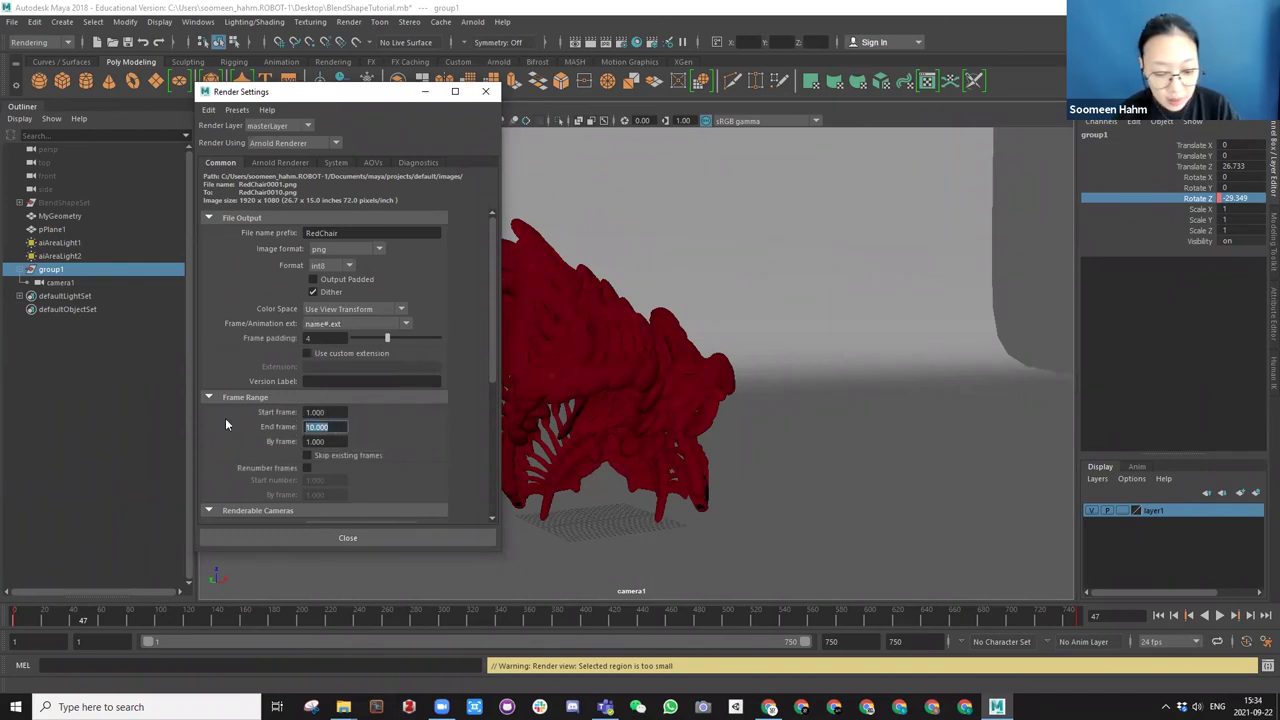
pyautogui.write('750')
pyautogui.press('Return')
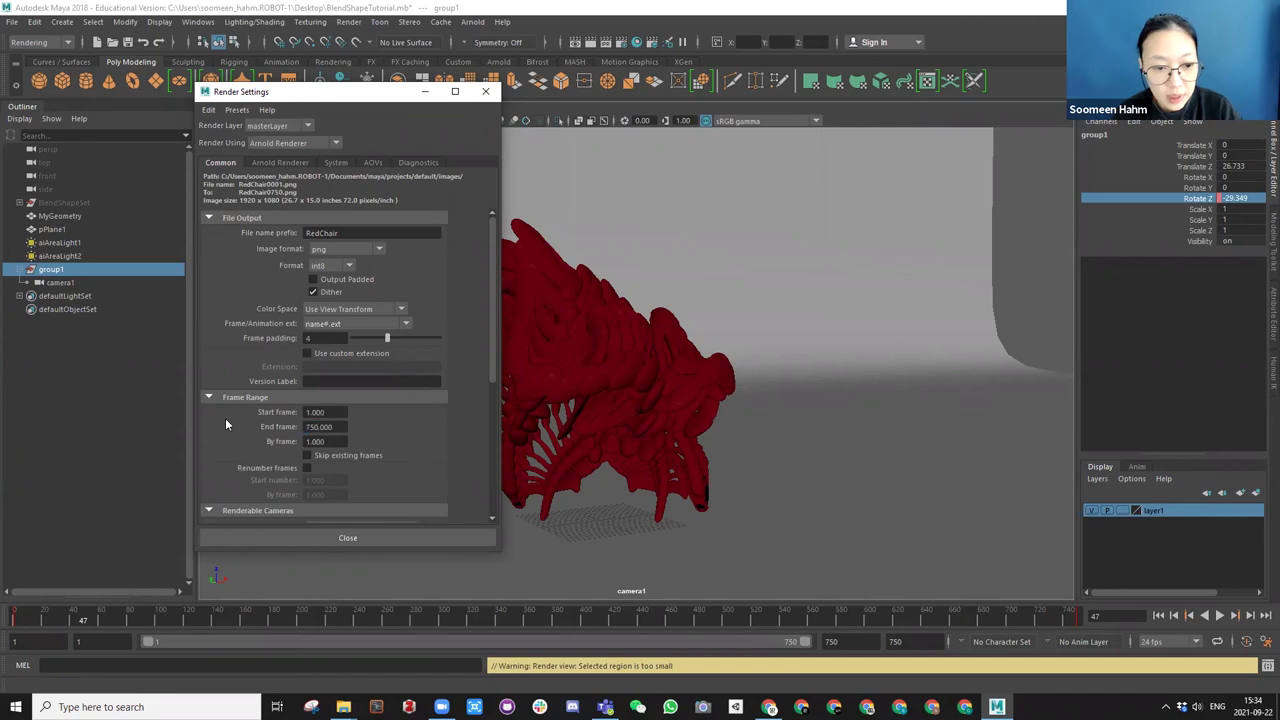
pyautogui.press('Tab')
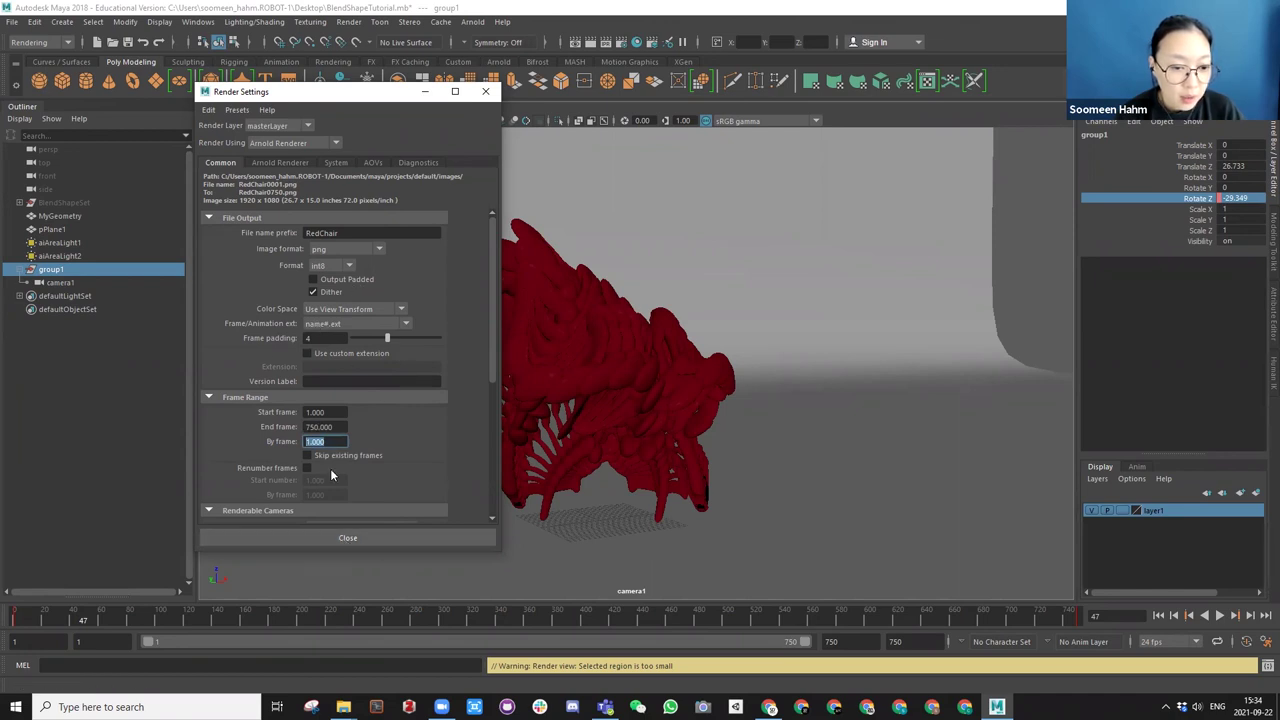
# Set the end frame of the render's frame range to 5 and close the render settings.
pyautogui.click(326, 427)
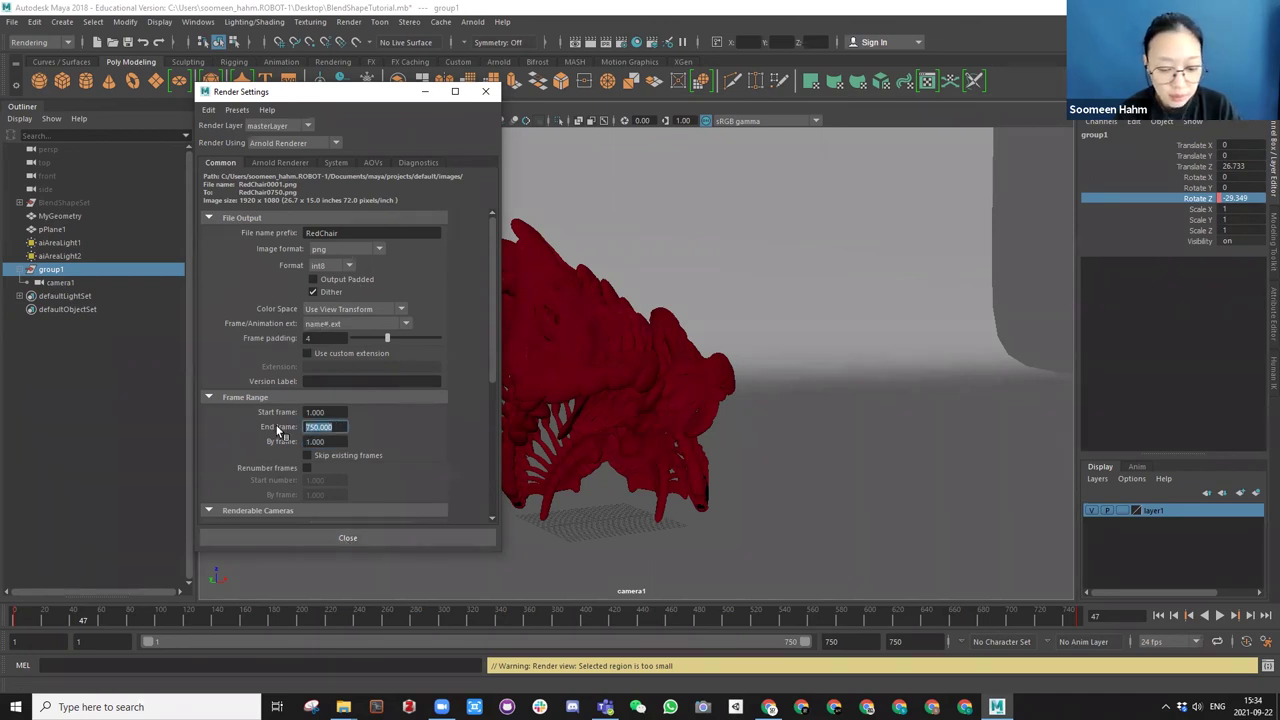
pyautogui.write('5')
pyautogui.click(325, 412)
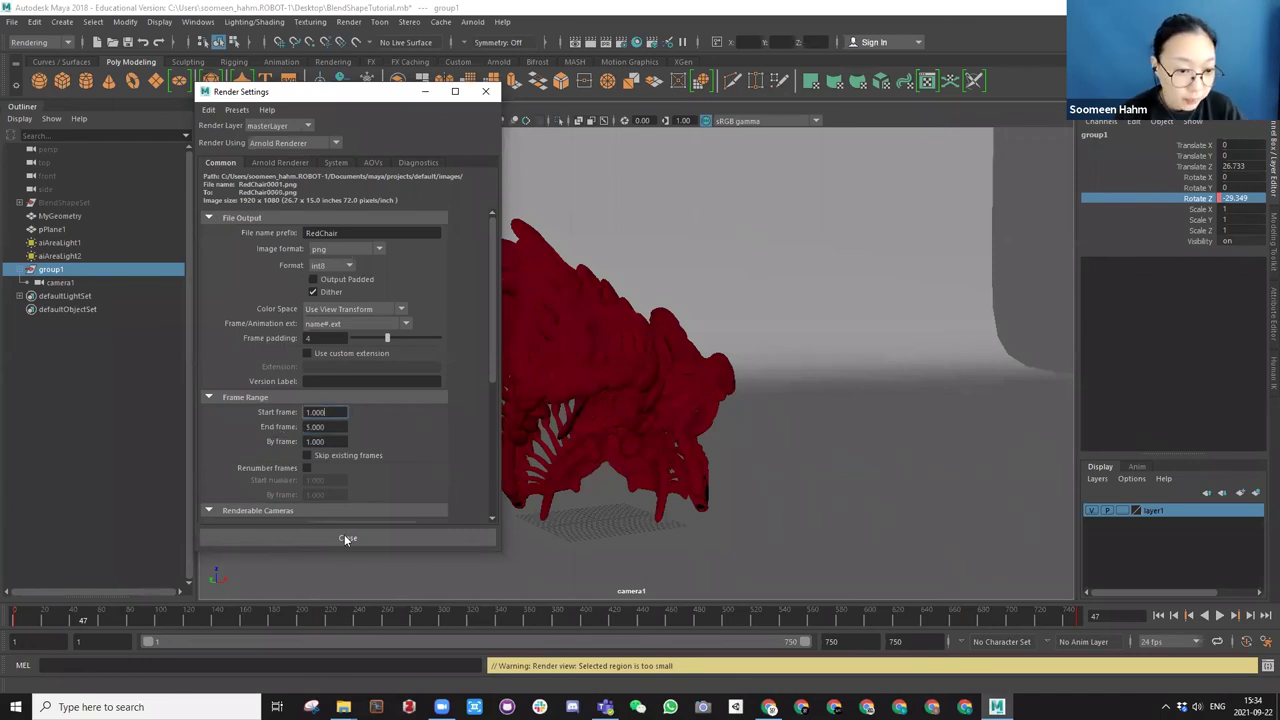
pyautogui.click(333, 537)
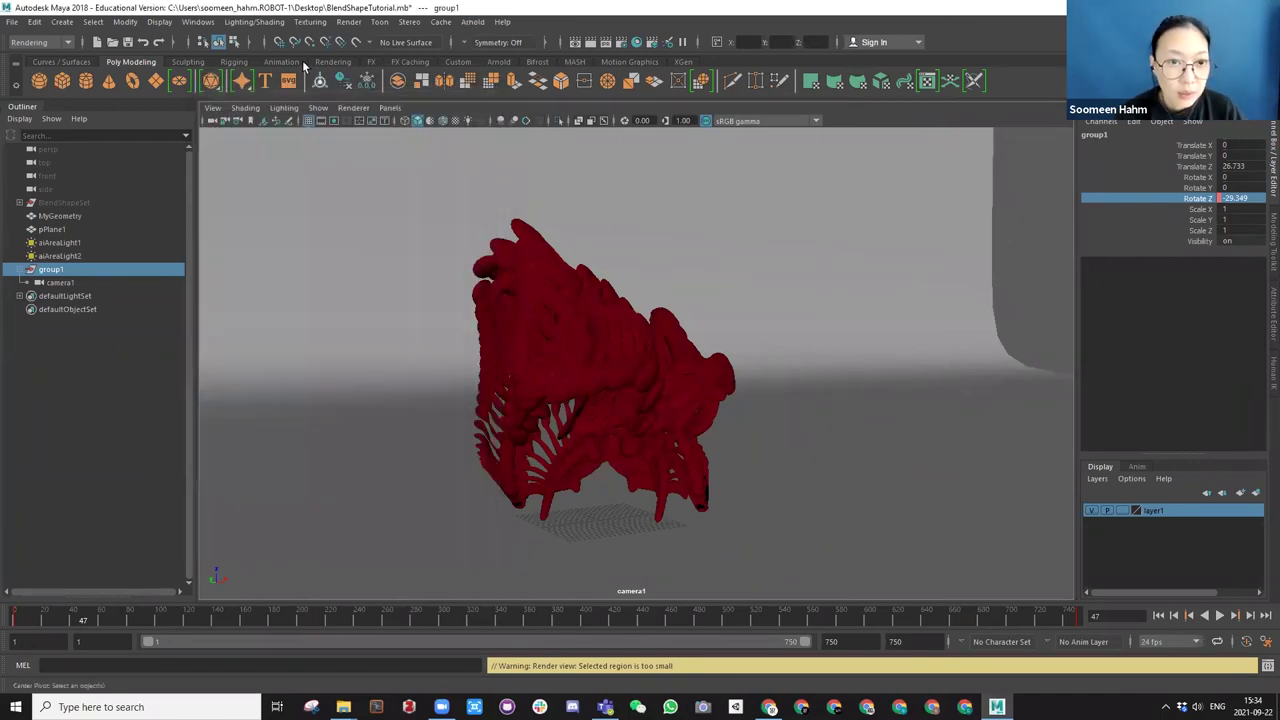
# Save the scene and open the Render Sequence options.
pyautogui.hotkey('ctrl', 's')
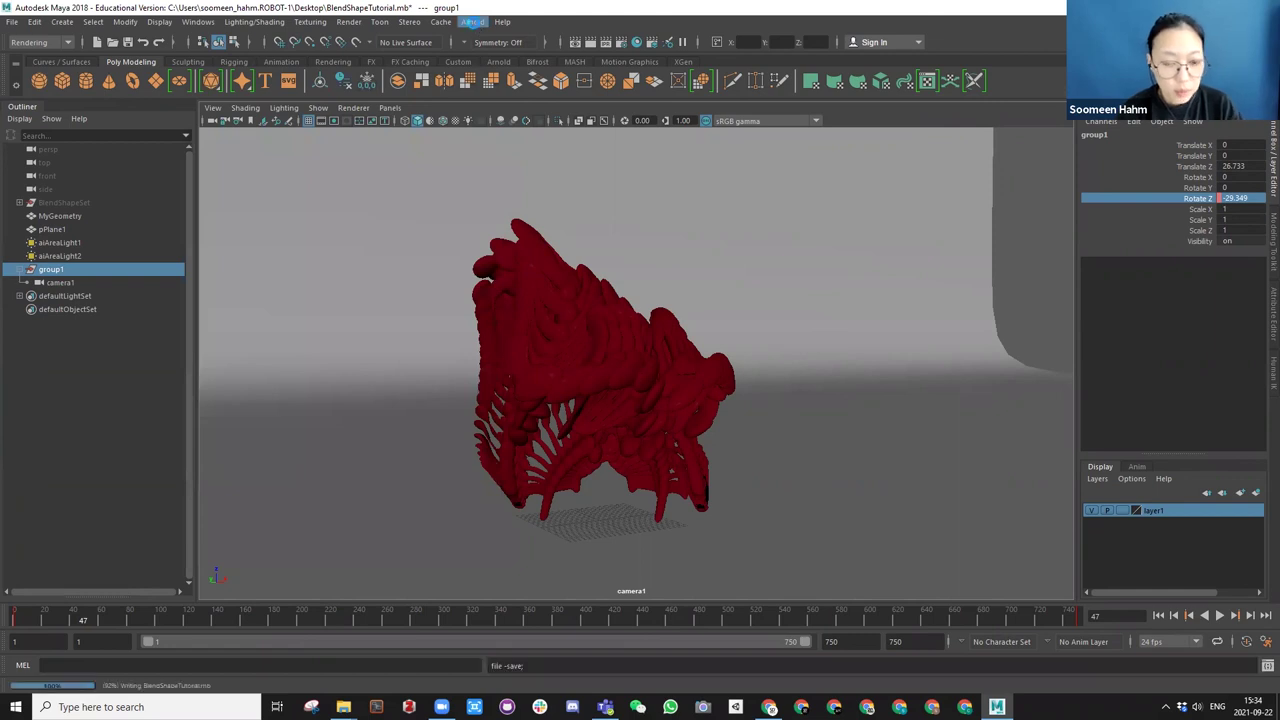
pyautogui.click(476, 23)
pyautogui.click(476, 23)
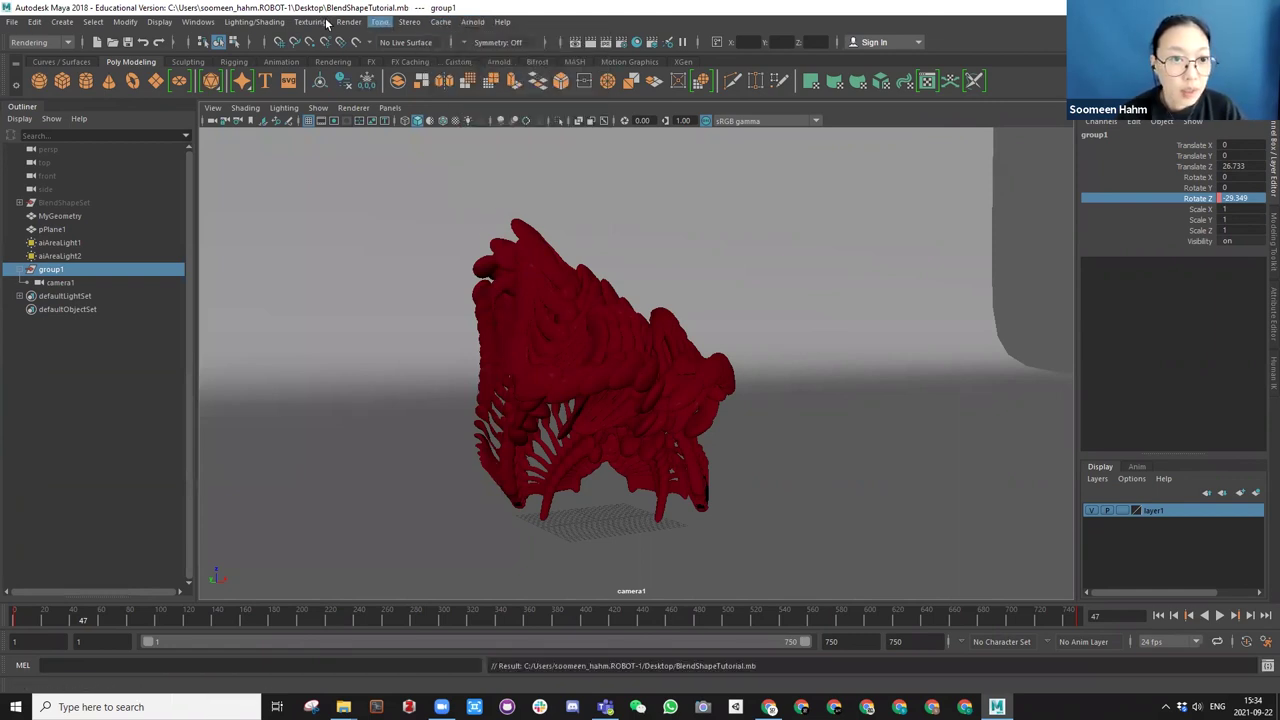
pyautogui.click(347, 23)
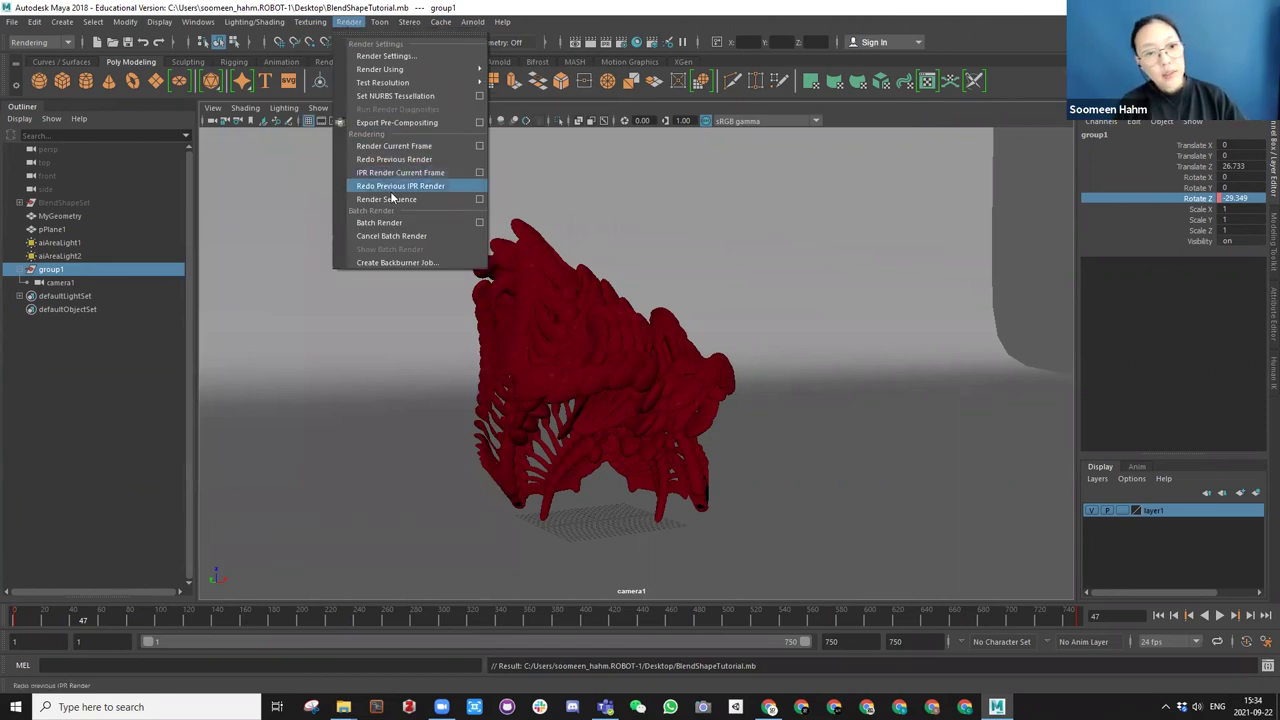
pyautogui.click(479, 199)
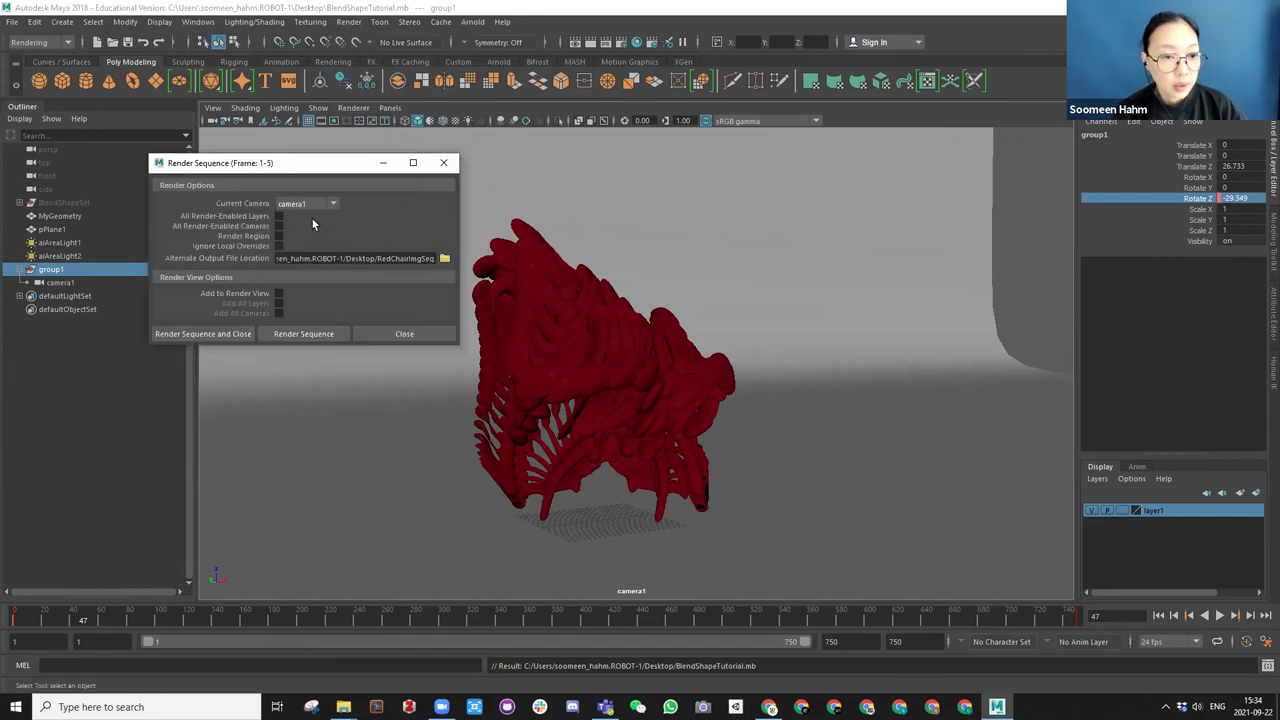
# Switch to File Explorer and delete the old RedChair_1.png from the RedChairImgSeq folder.
pyautogui.click(343, 707)
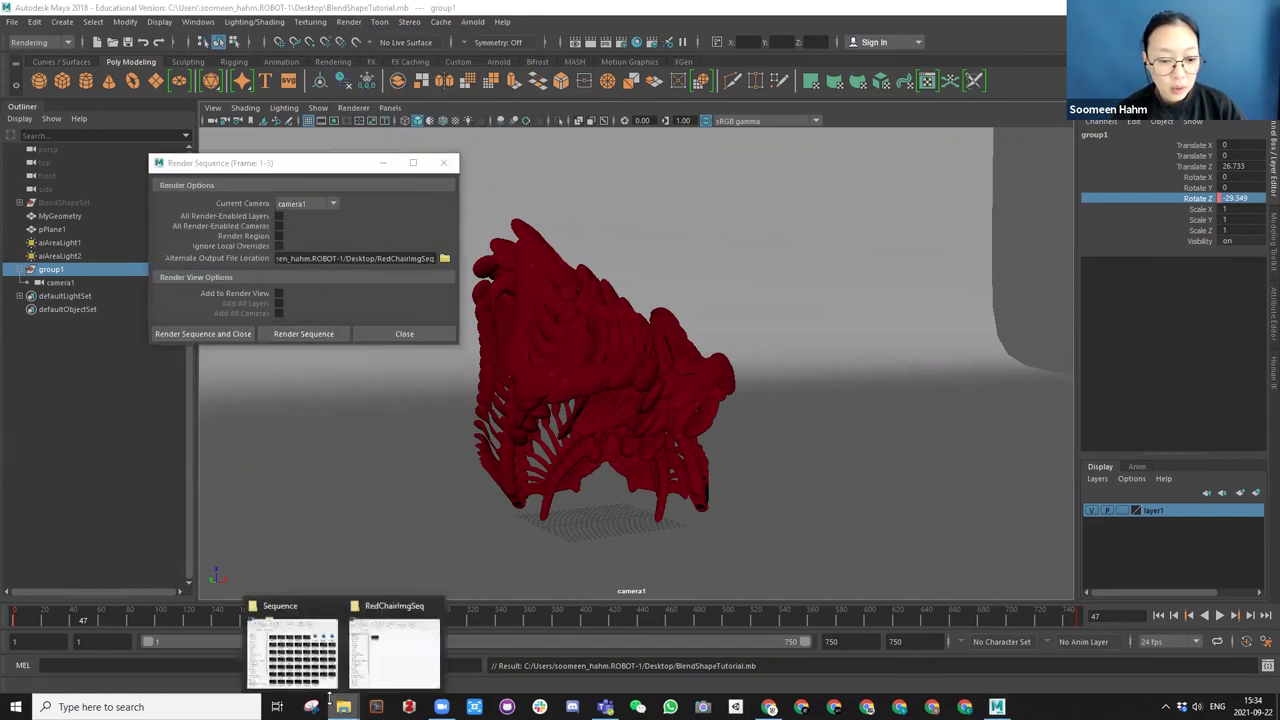
pyautogui.click(402, 667)
pyautogui.click(346, 276)
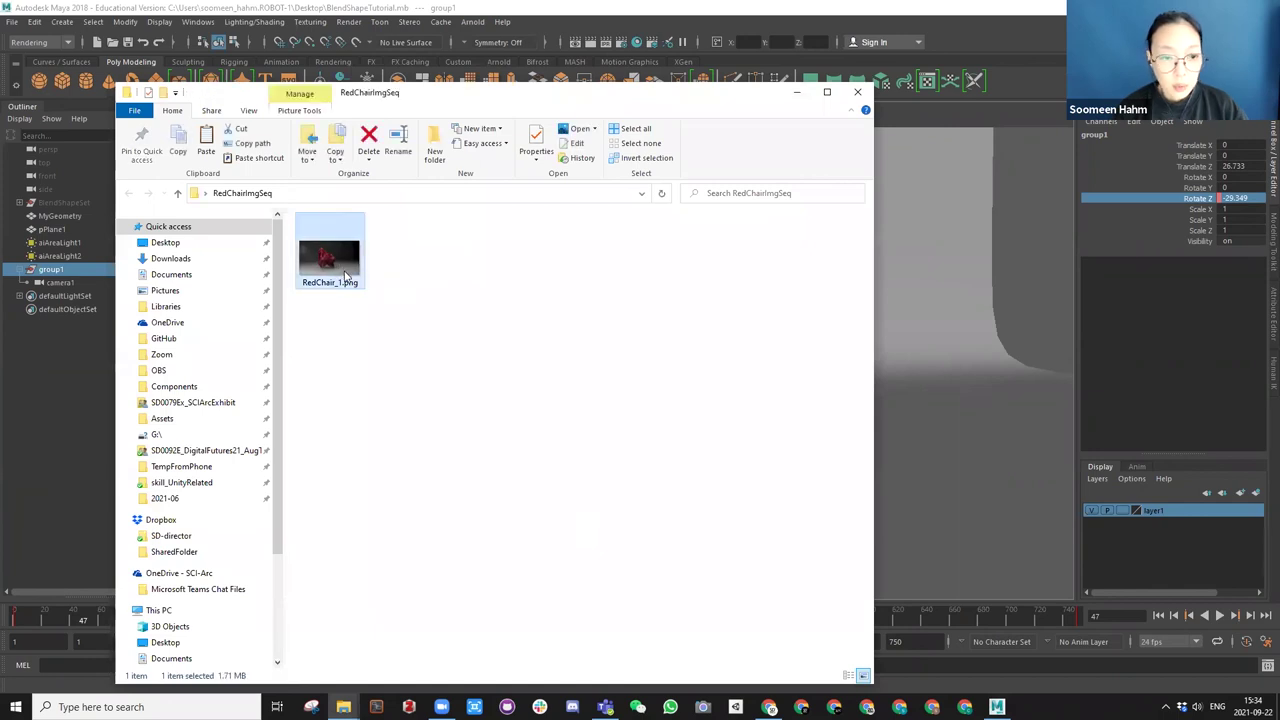
pyautogui.press('Delete')
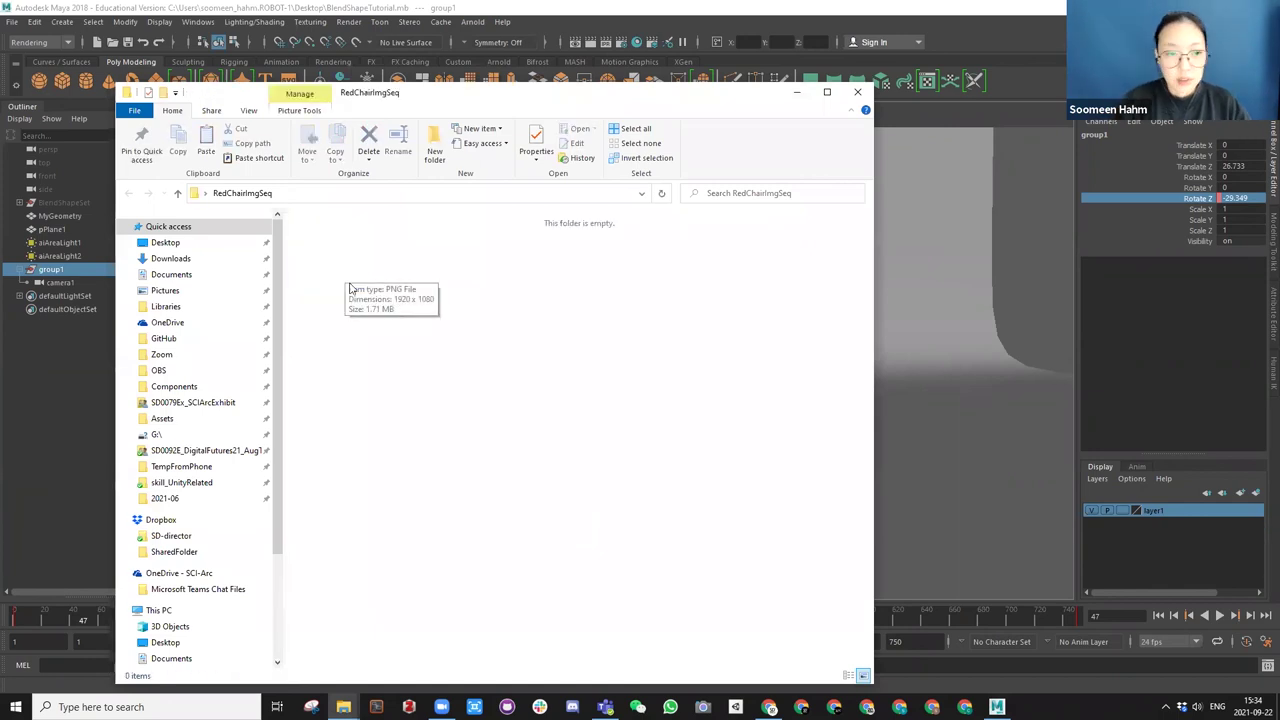
# Return to Maya and render the frame 1 to 5 sequence from camera1 into the RedChairImgSeq folder.
pyautogui.click(528, 10)
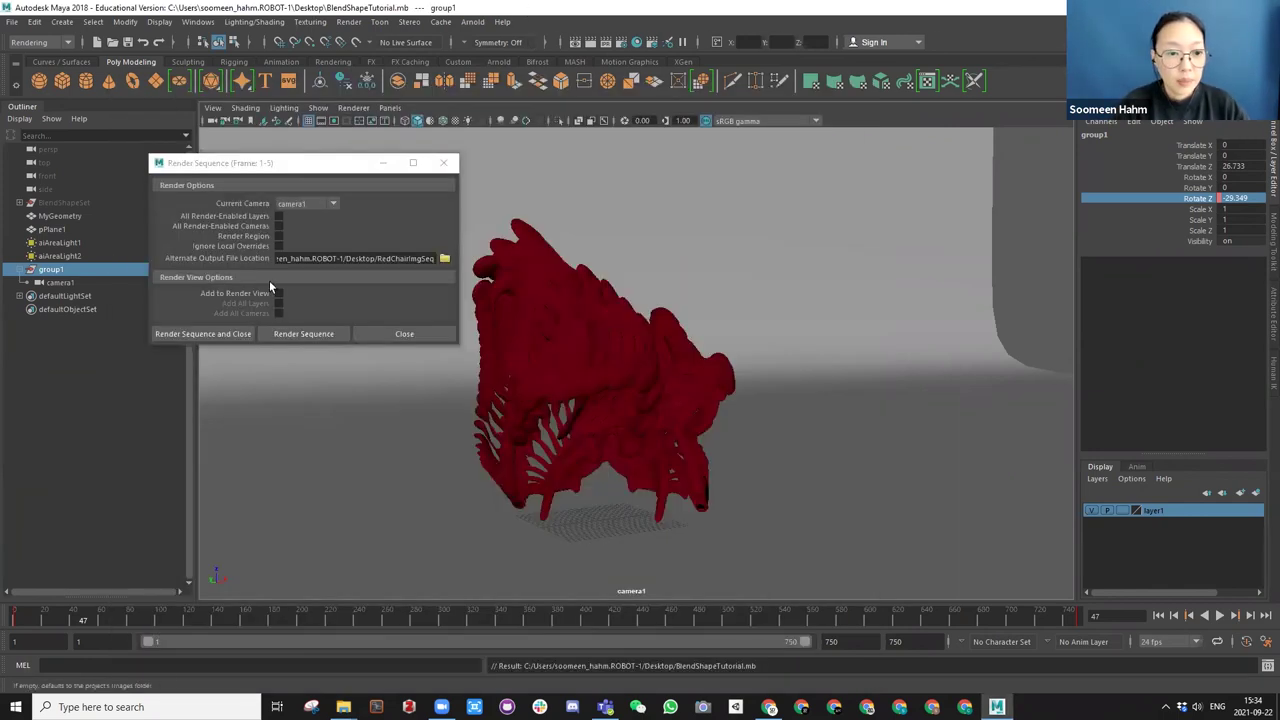
pyautogui.click(190, 335)
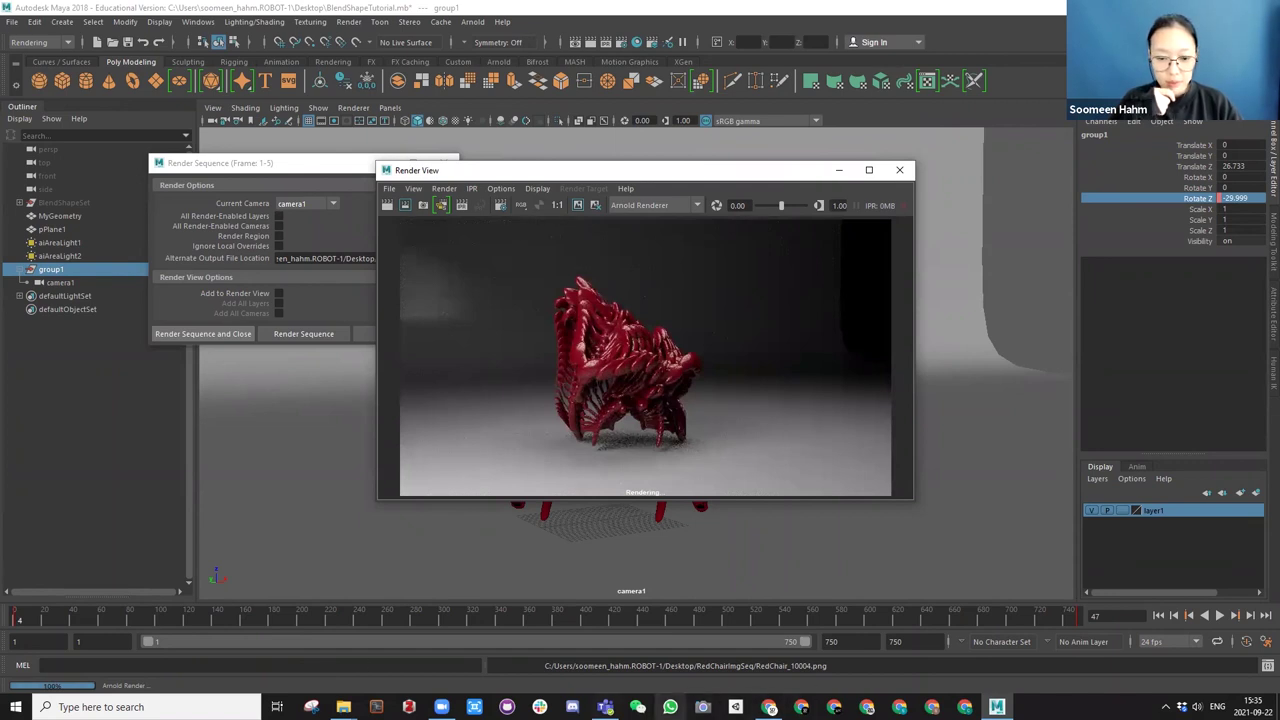
# Inspect the rendered frames in the RedChairImgSeq folder, starting with RedChair_10001.png in Photos, and return to Maya's Render View.
pyautogui.moveTo(343, 707)
pyautogui.click(383, 657)
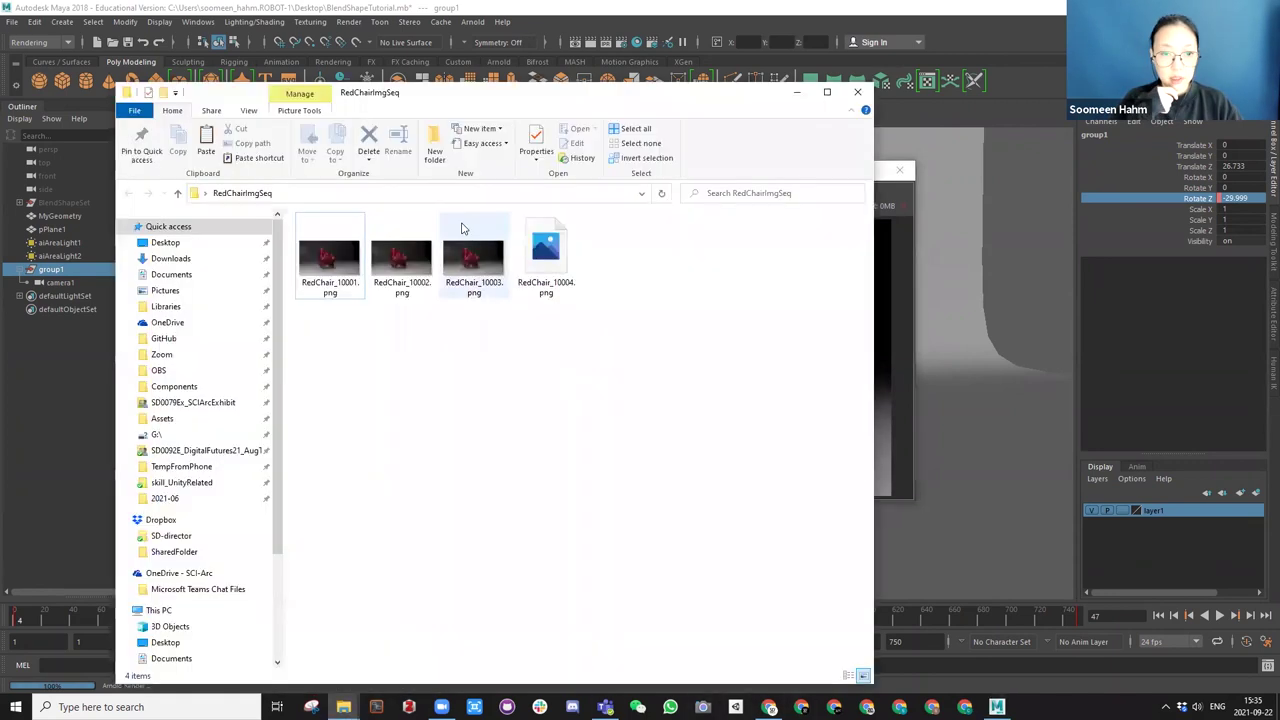
pyautogui.doubleClick(329, 262)
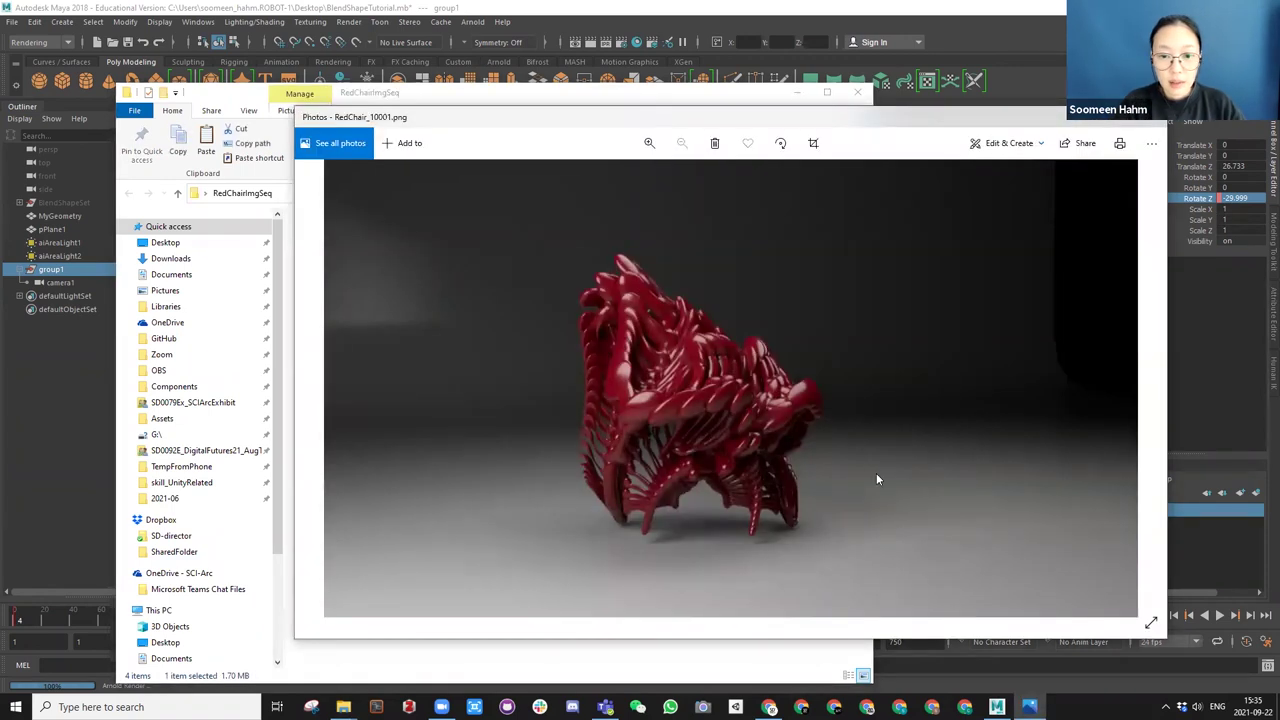
pyautogui.press('Right')
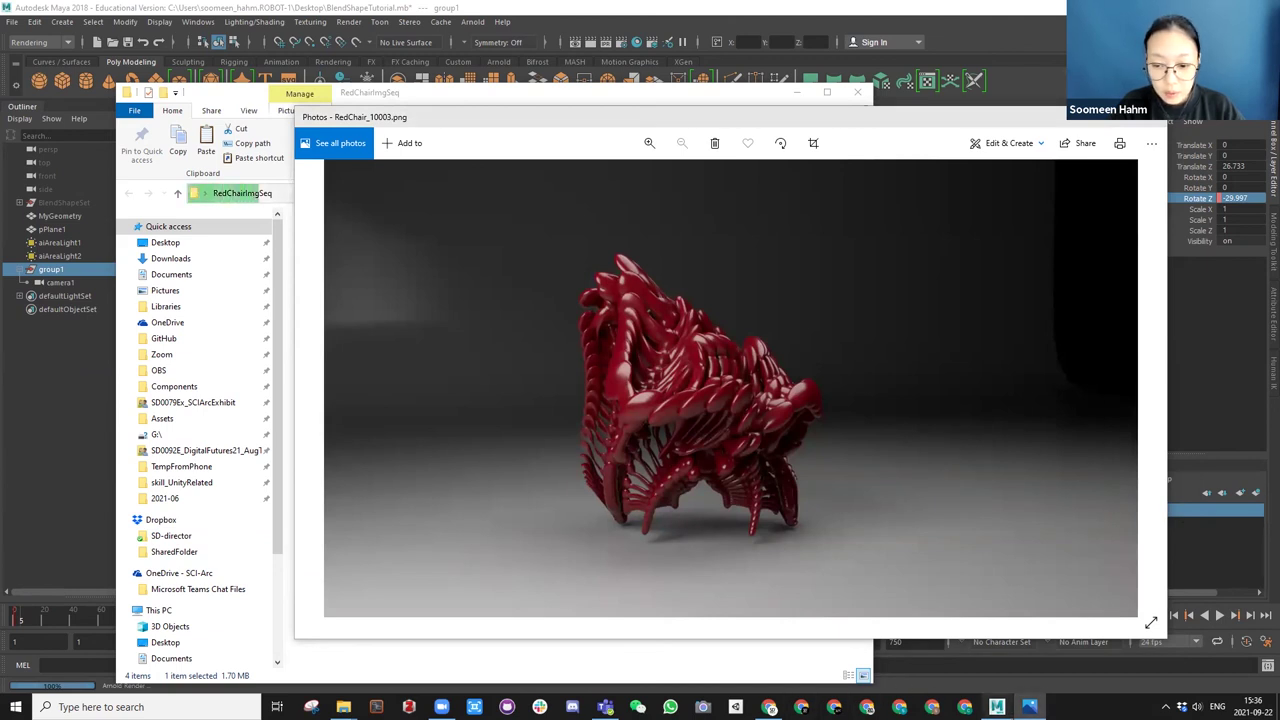
pyautogui.click(997, 707)
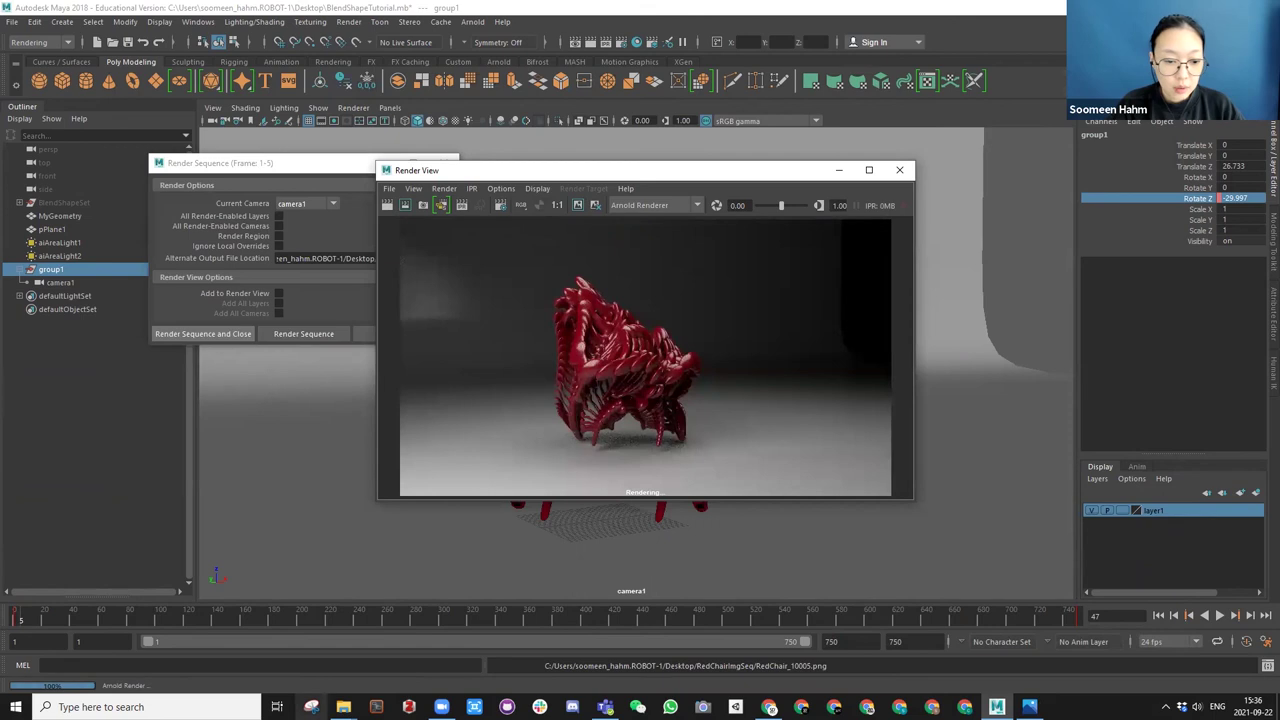
# Open TestAnimation_10001.png from the Sequence folder, play through the following frames, close the viewer and look over the folder's image list.
pyautogui.moveTo(343, 707)
pyautogui.click(295, 640)
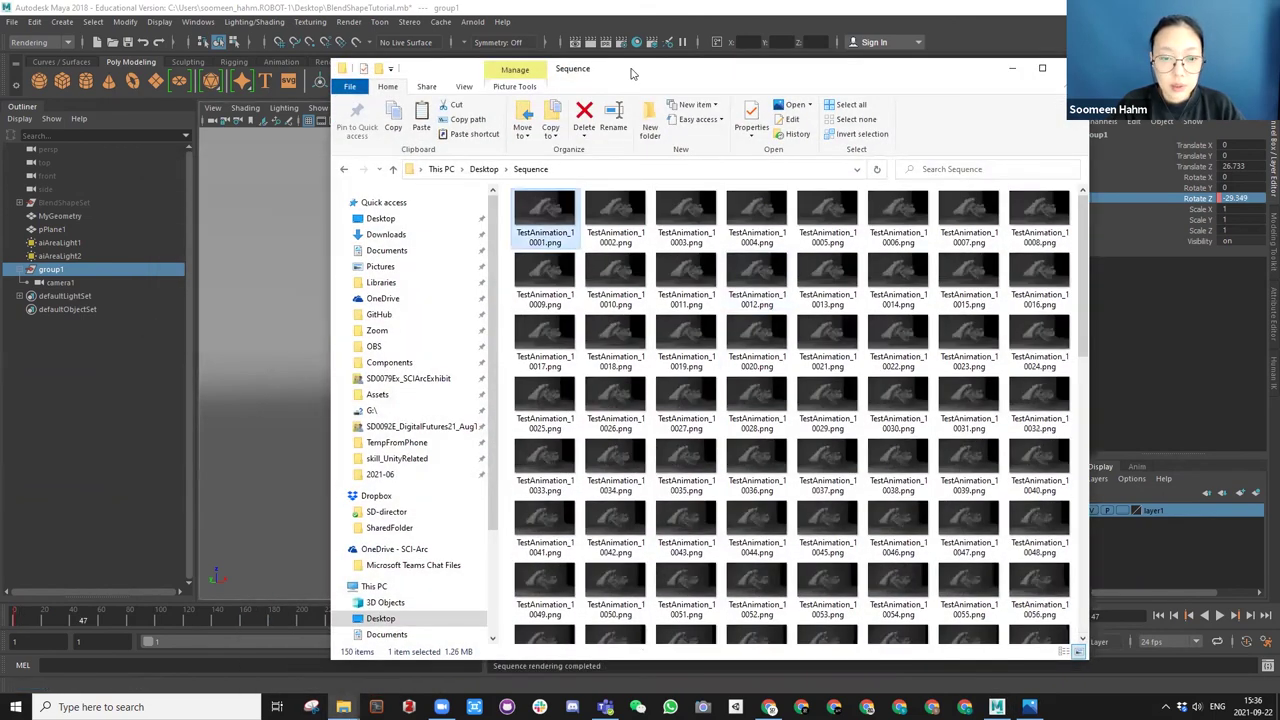
pyautogui.press('Return')
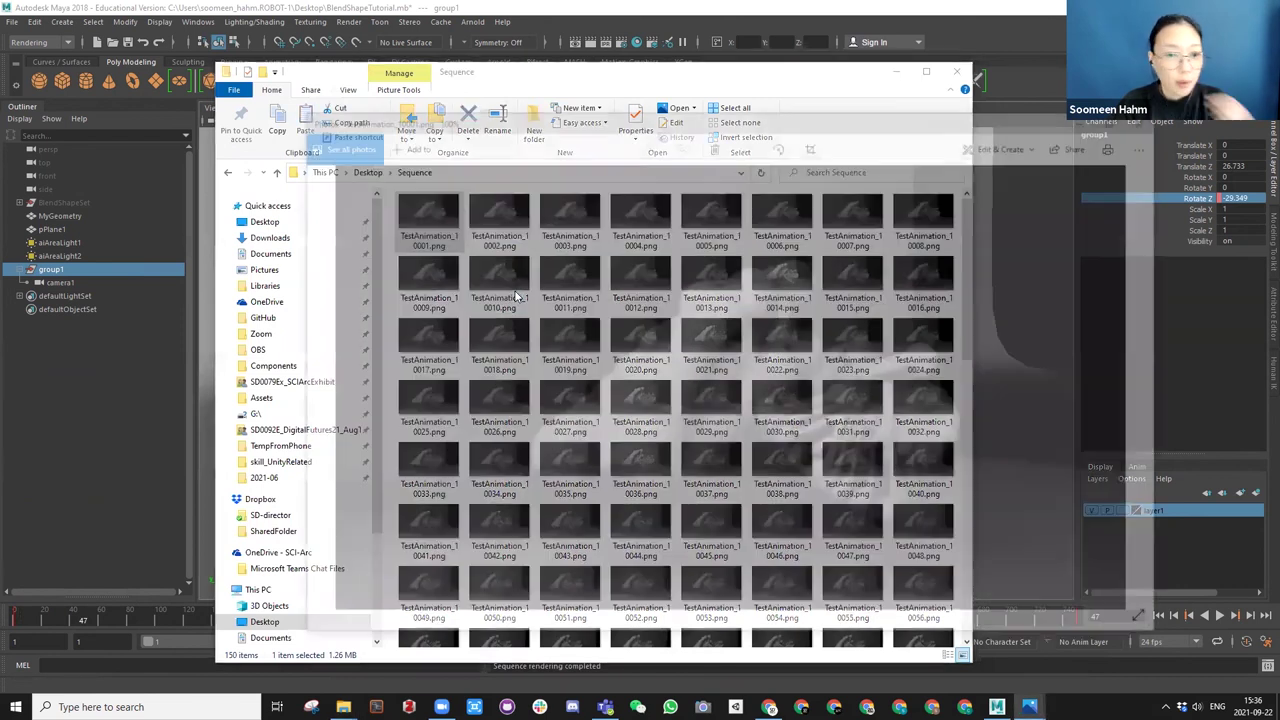
pyautogui.press('Right')
pyautogui.press('Right')
pyautogui.press('Right')
pyautogui.press('Right')
pyautogui.press('Right')
pyautogui.press('Right')
pyautogui.press('Right')
pyautogui.press('Right')
pyautogui.press('Right')
pyautogui.press('Right')
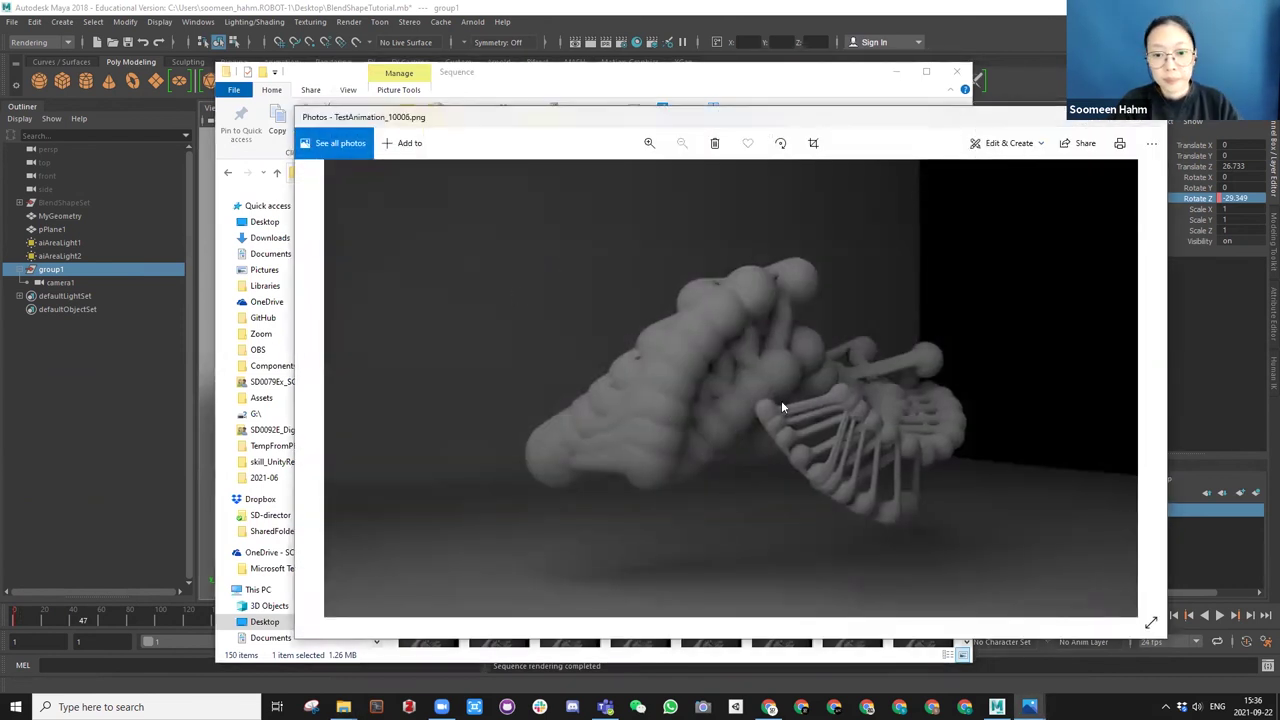
pyautogui.press('Right')
pyautogui.press('Right')
pyautogui.press('Right')
pyautogui.press('Right')
pyautogui.press('Right')
pyautogui.press('Right')
pyautogui.press('Right')
pyautogui.press('Right')
pyautogui.press('Right')
pyautogui.press('Right')
pyautogui.press('Right')
pyautogui.press('Right')
pyautogui.press('Right')
pyautogui.press('Right')
pyautogui.press('Right')
pyautogui.press('Right')
pyautogui.press('Right')
pyautogui.press('Right')
pyautogui.press('Right')
pyautogui.press('Right')
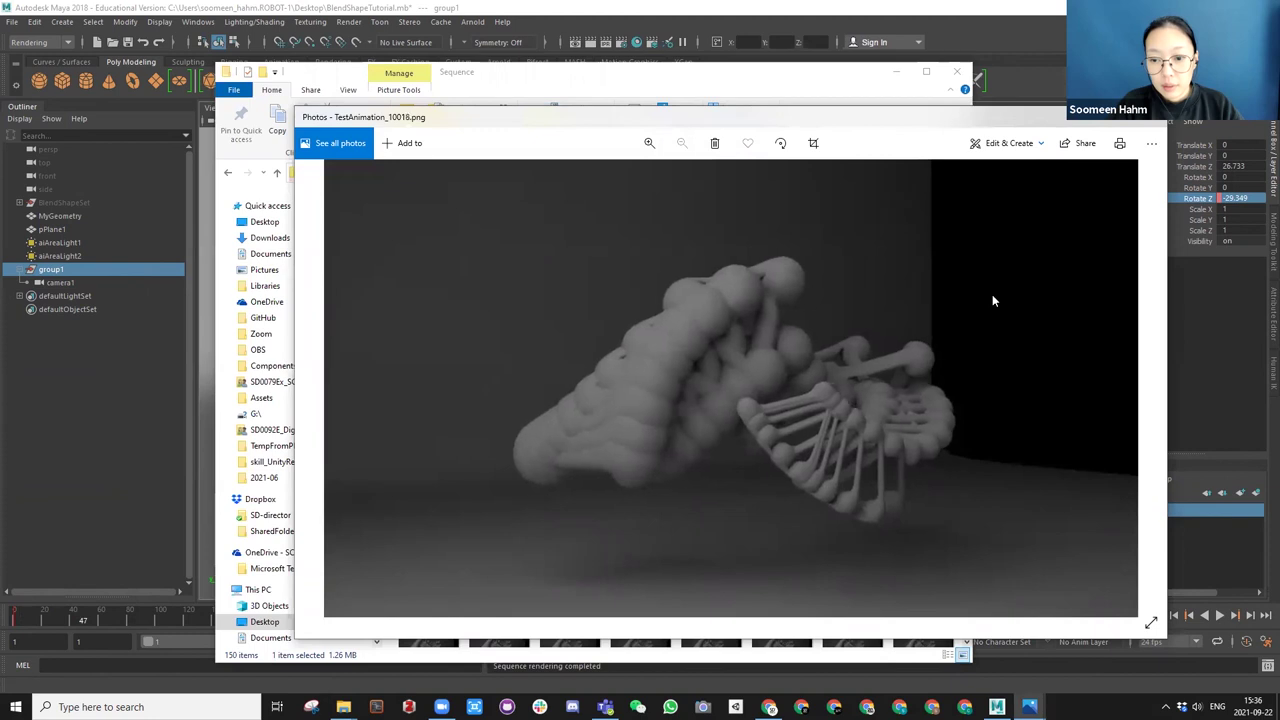
pyautogui.press('Right')
pyautogui.press('Right')
pyautogui.press('Right')
pyautogui.press('Right')
pyautogui.press('Right')
pyautogui.press('Right')
pyautogui.press('Right')
pyautogui.press('Right')
pyautogui.press('Right')
pyautogui.press('Right')
pyautogui.press('Right')
pyautogui.press('Right')
pyautogui.press('Right')
pyautogui.press('Right')
pyautogui.press('Right')
pyautogui.press('Right')
pyautogui.press('Right')
pyautogui.press('Right')
pyautogui.press('Right')
pyautogui.press('Right')
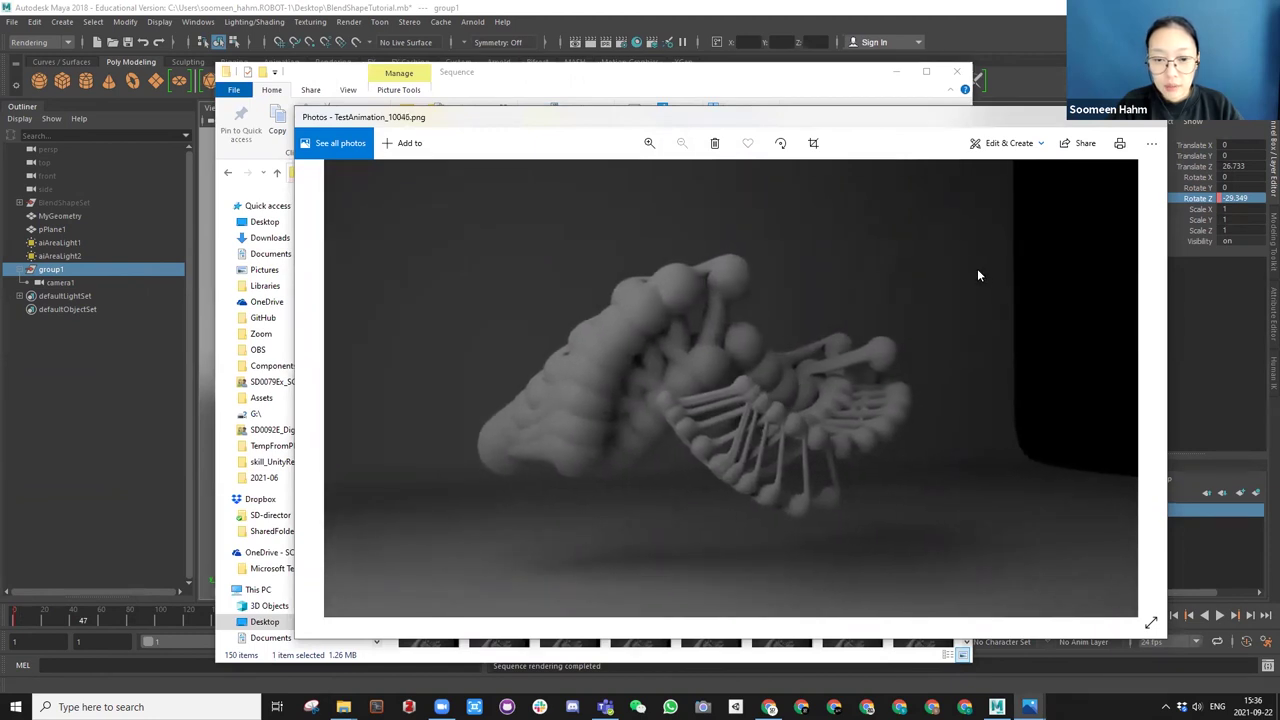
pyautogui.press('Right')
pyautogui.press('Right')
pyautogui.press('Right')
pyautogui.press('Right')
pyautogui.press('Right')
pyautogui.press('Right')
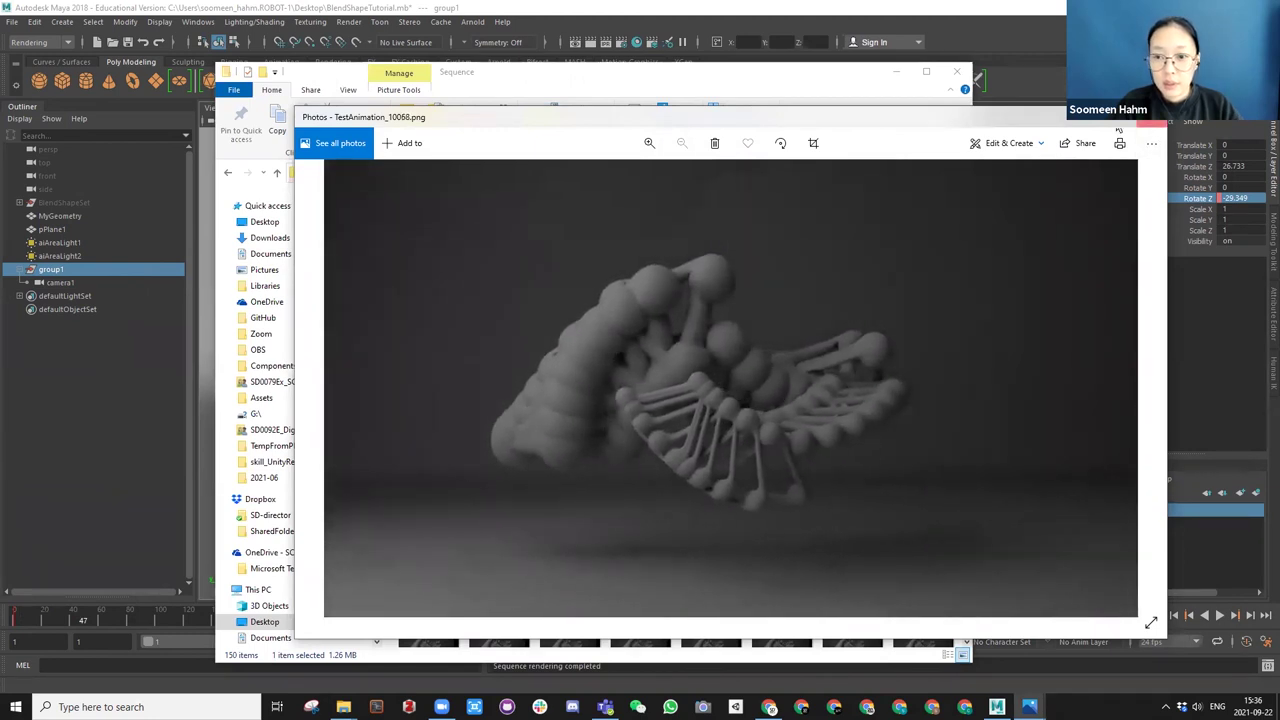
pyautogui.click(1146, 118)
pyautogui.scroll(-5, 600, 360)
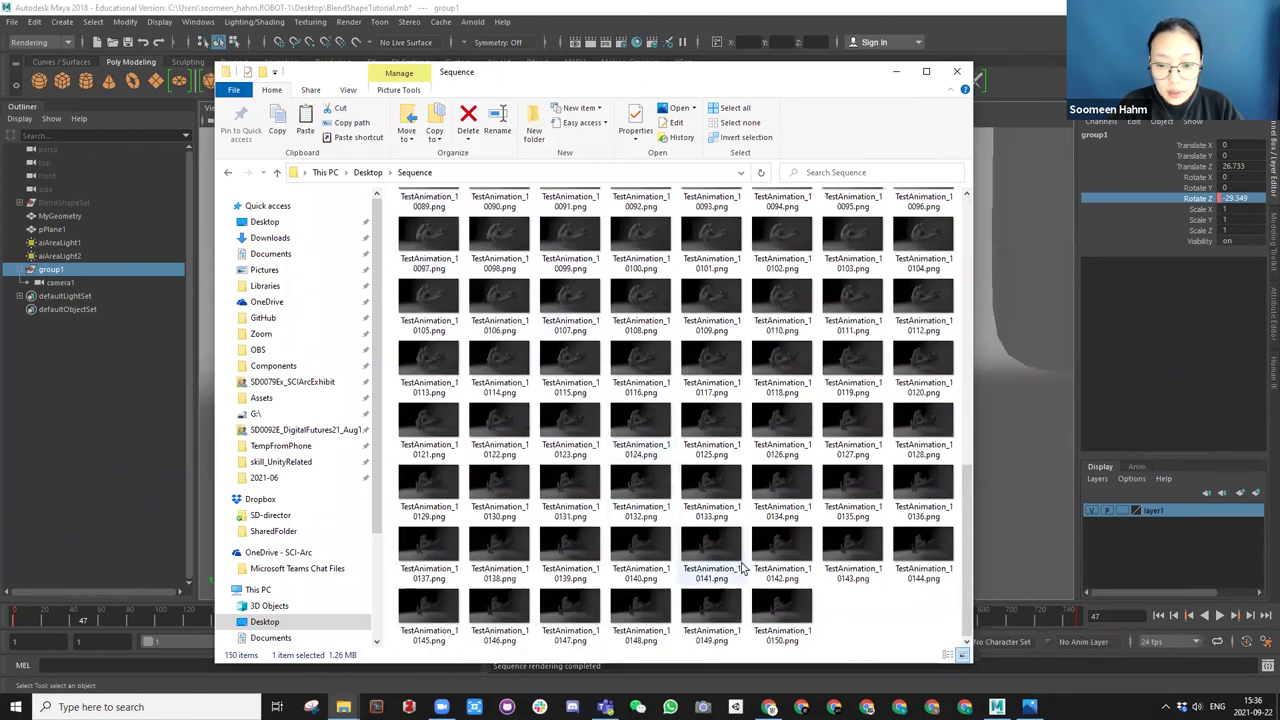
pyautogui.press('Home')
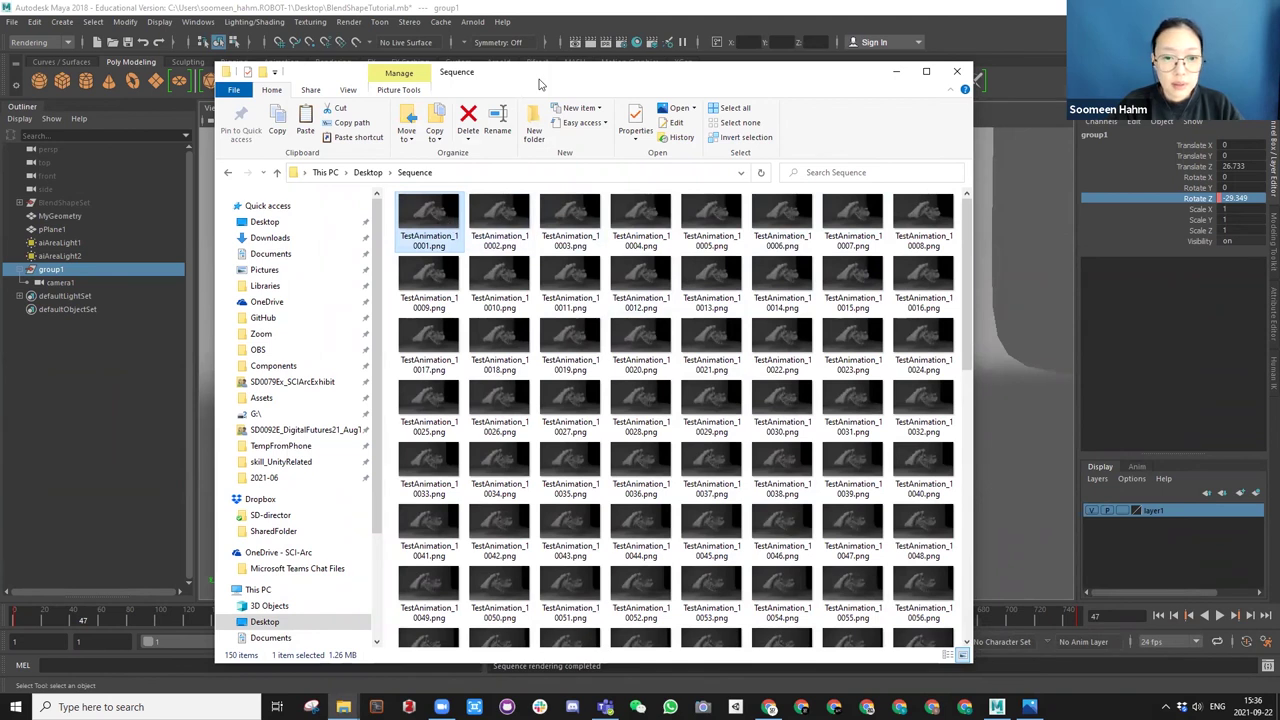
# Hide the Maya window, then reposition and enlarge the Sequence folder window over the desktop.
pyautogui.moveTo(539, 84); pyautogui.dragTo(590, 58)
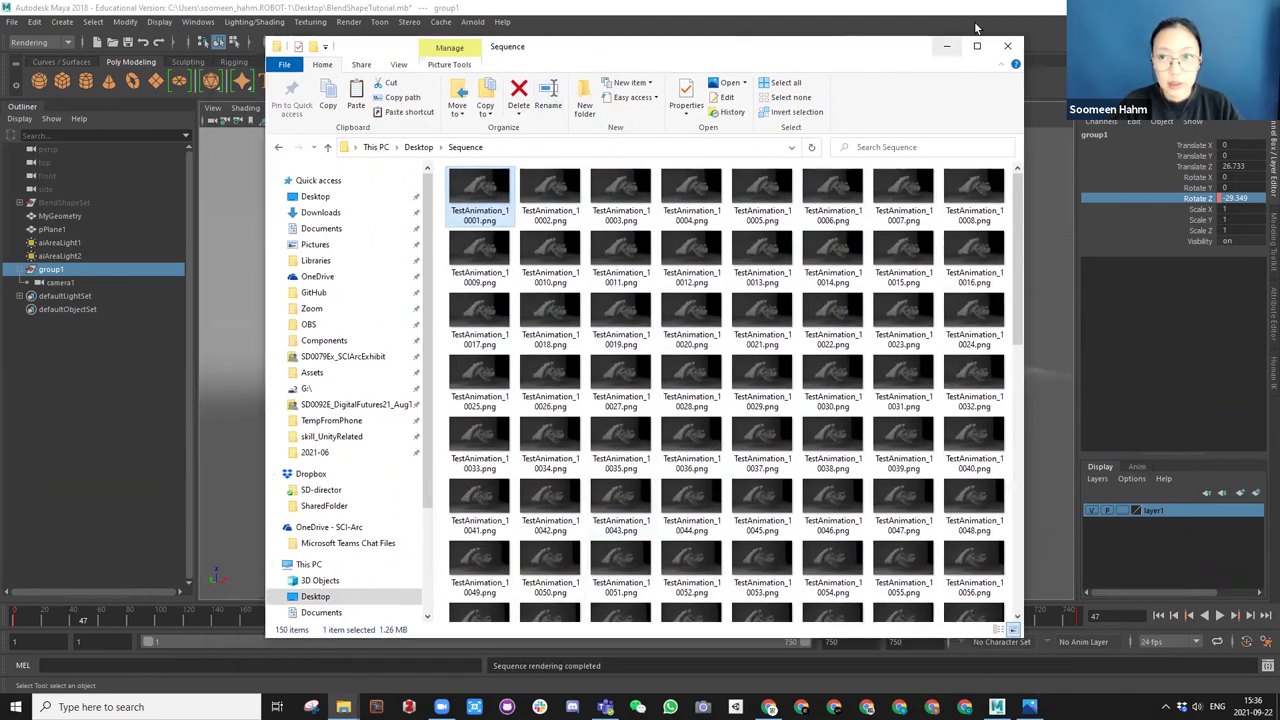
pyautogui.press('super+Home')
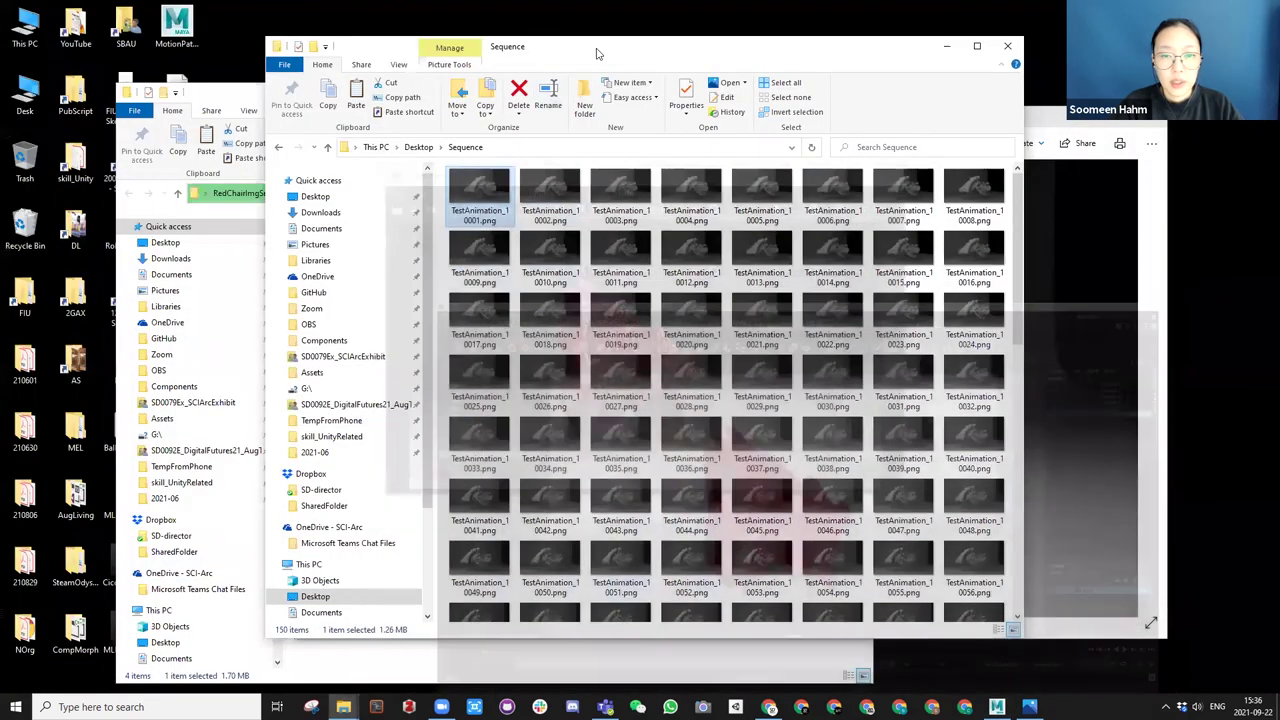
pyautogui.moveTo(609, 54); pyautogui.dragTo(540, 43)
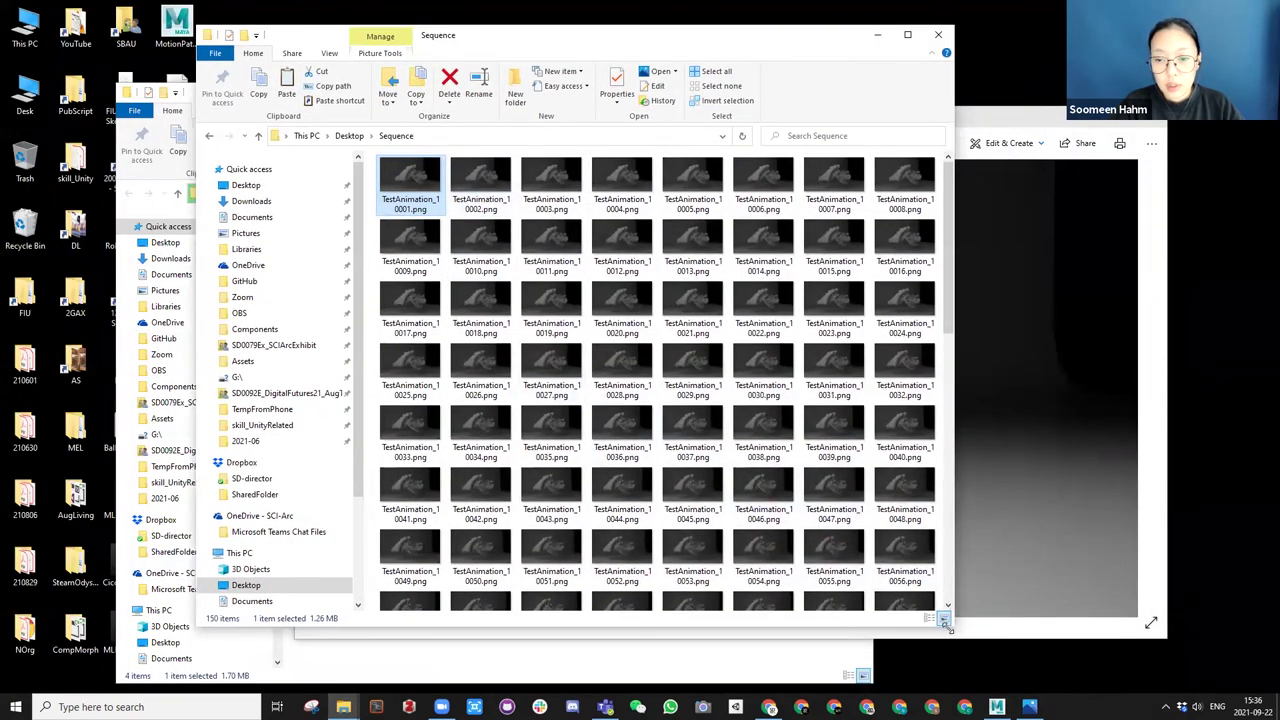
pyautogui.moveTo(944, 622); pyautogui.dragTo(1216, 668)
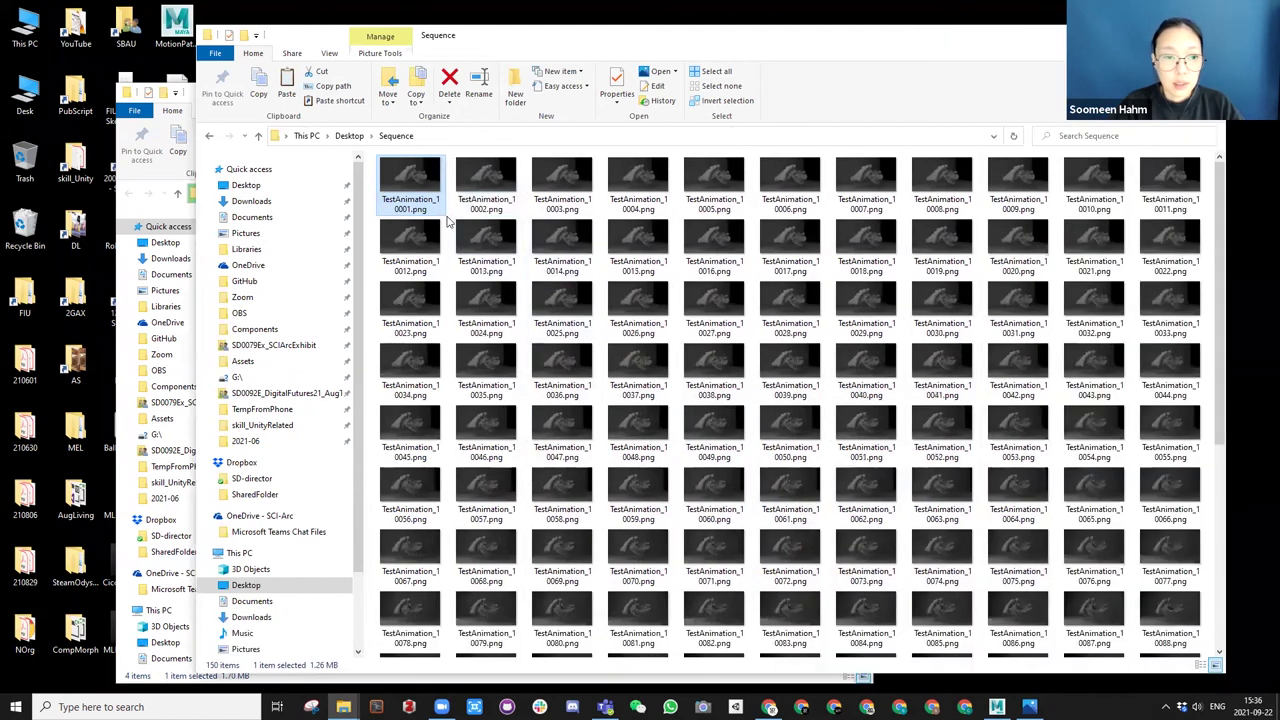